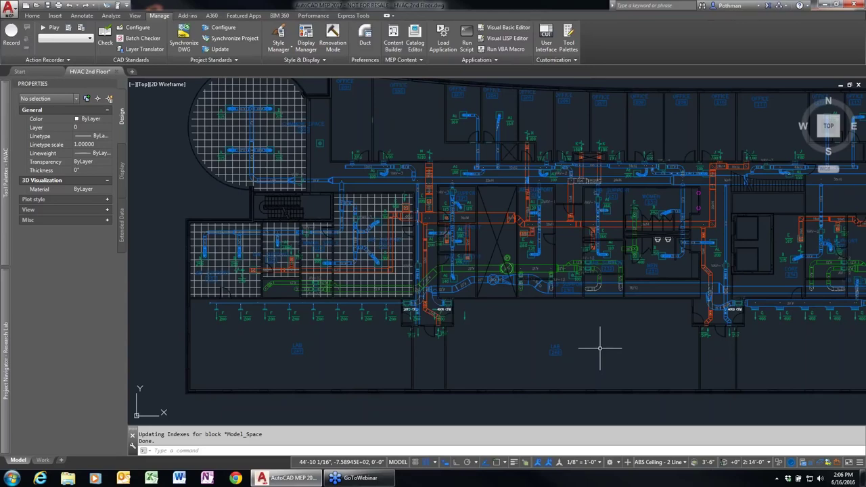
Step: Pan the floor plan upward and fly out the HVAC Annotation tool palette beside it
middle_drag(624, 338, 609, 294)
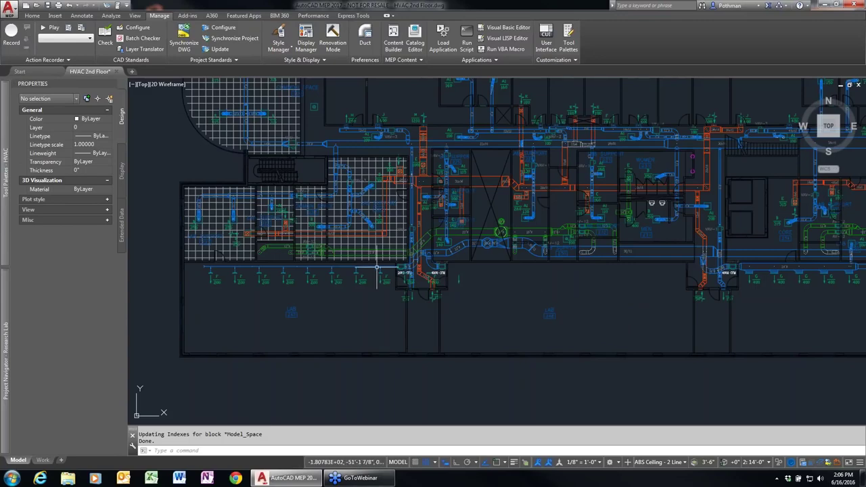
mouse_move(5, 169)
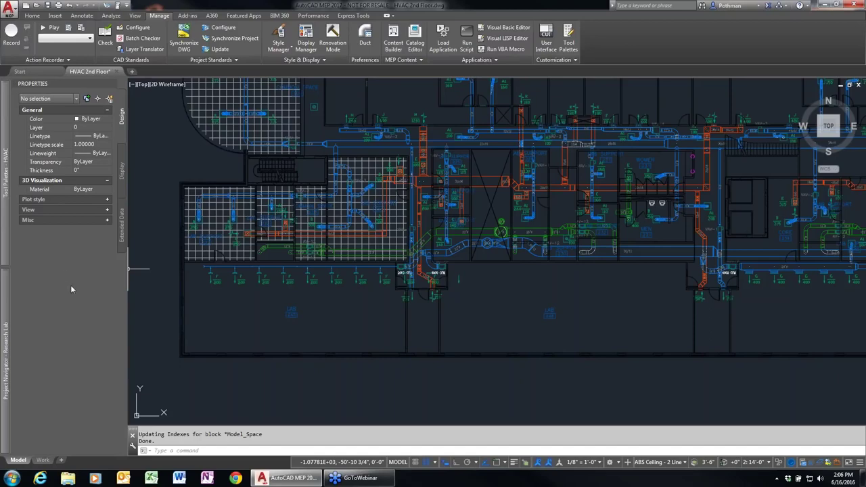
Step: Switch to the Duct tool palette and Home ribbon tab, and restore the Properties palette
mouse_move(2, 224)
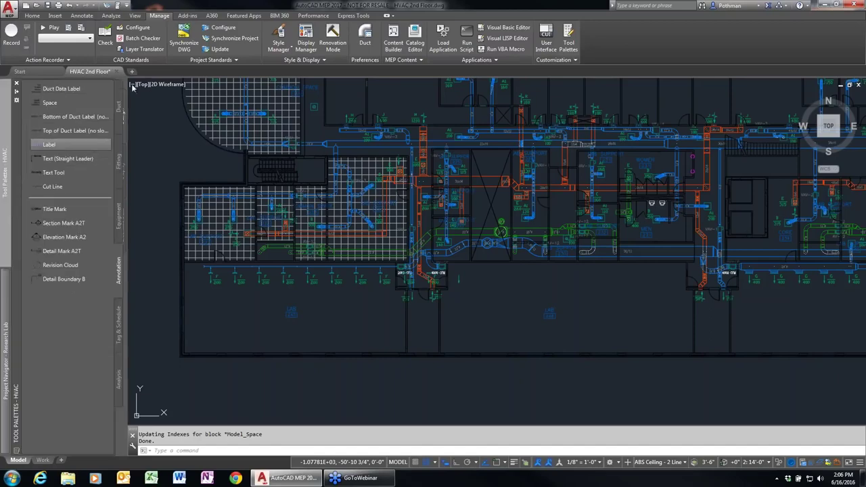
click(116, 102)
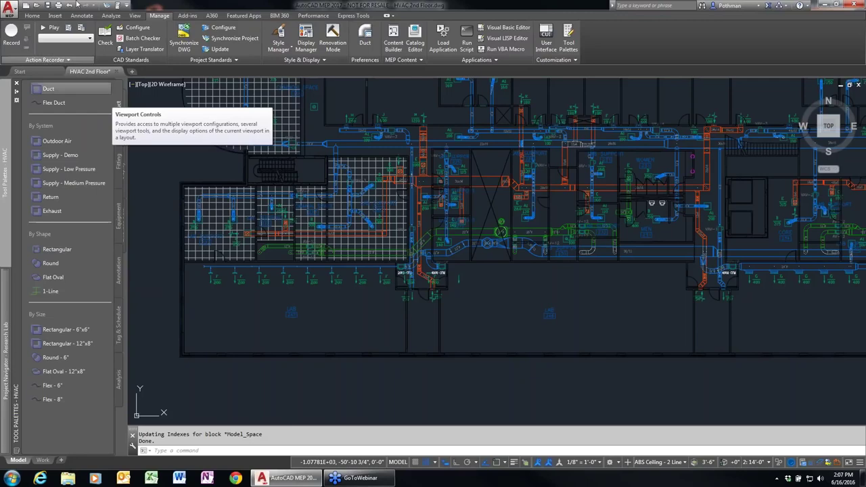
click(31, 15)
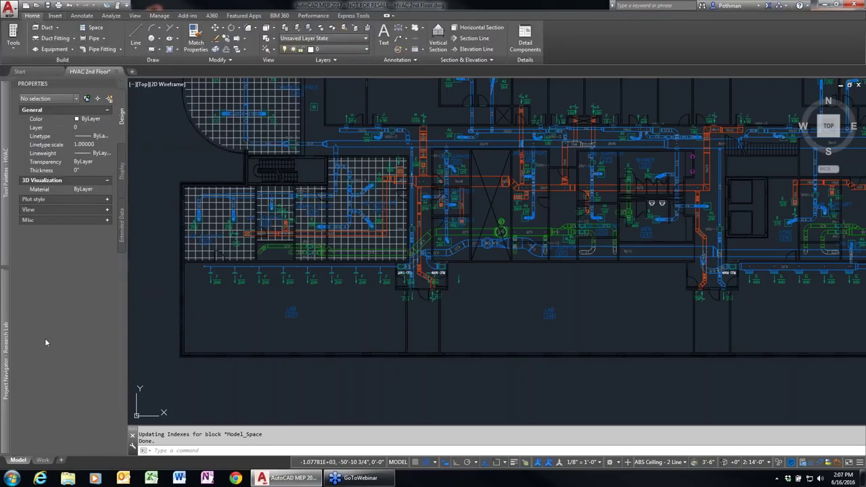
mouse_move(7, 345)
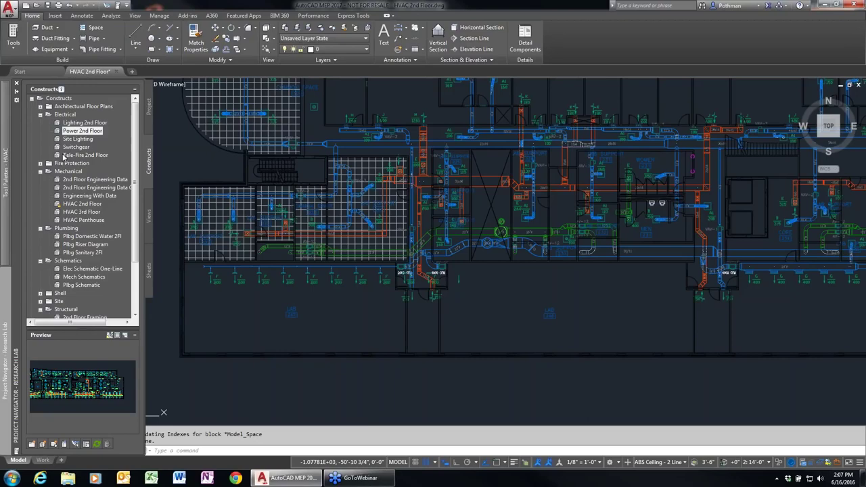
key(ctrl+1)
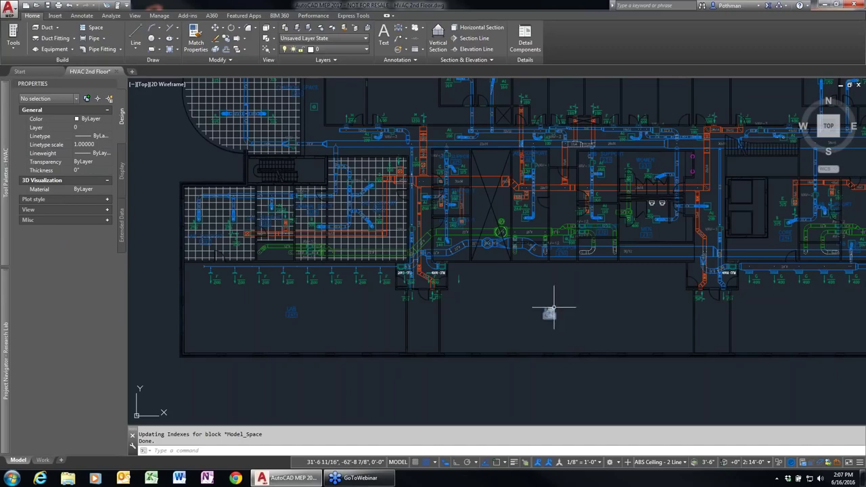
click(833, 5)
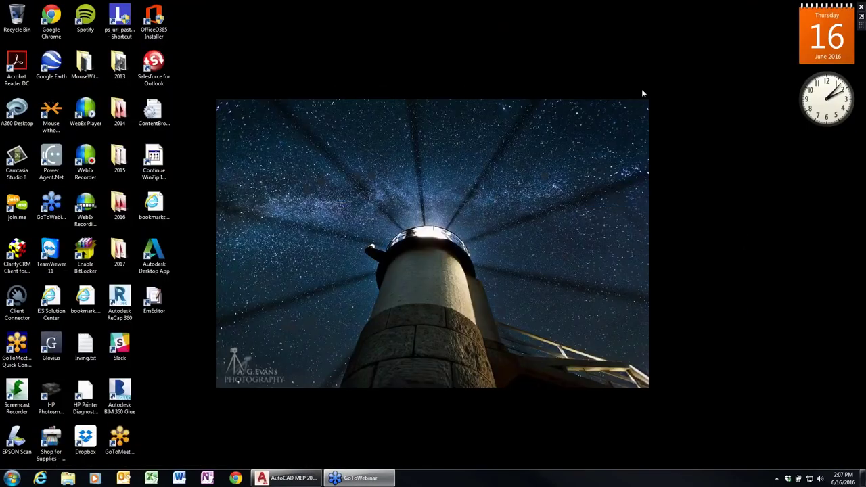
double_click(133, 249)
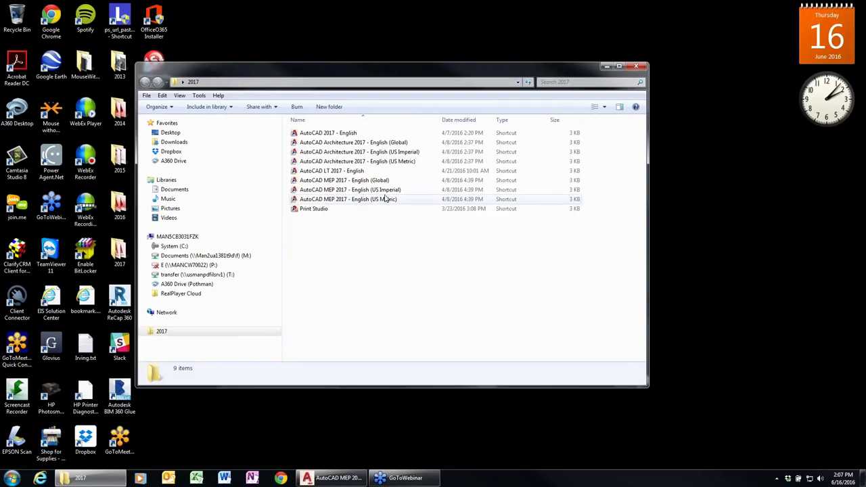
click(335, 192)
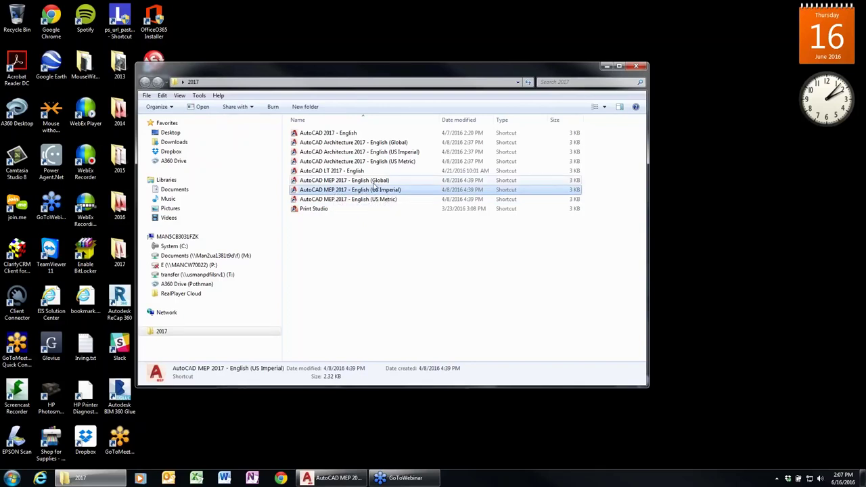
click(352, 180)
click(369, 199)
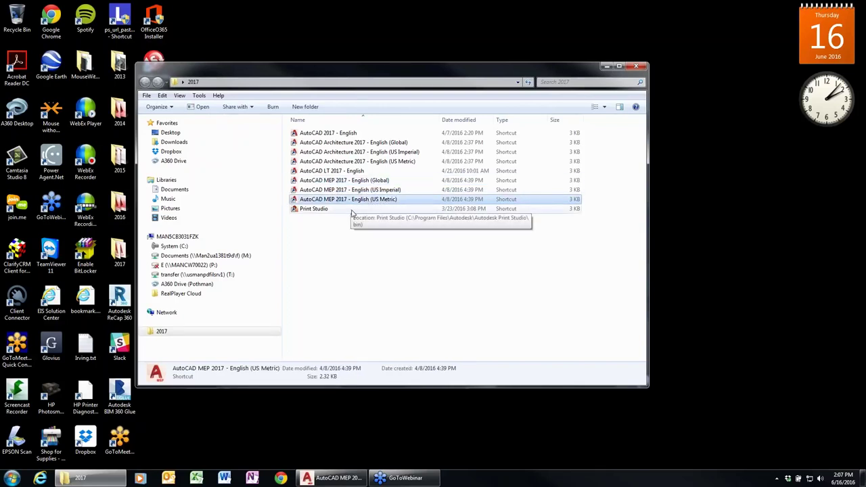
click(361, 192)
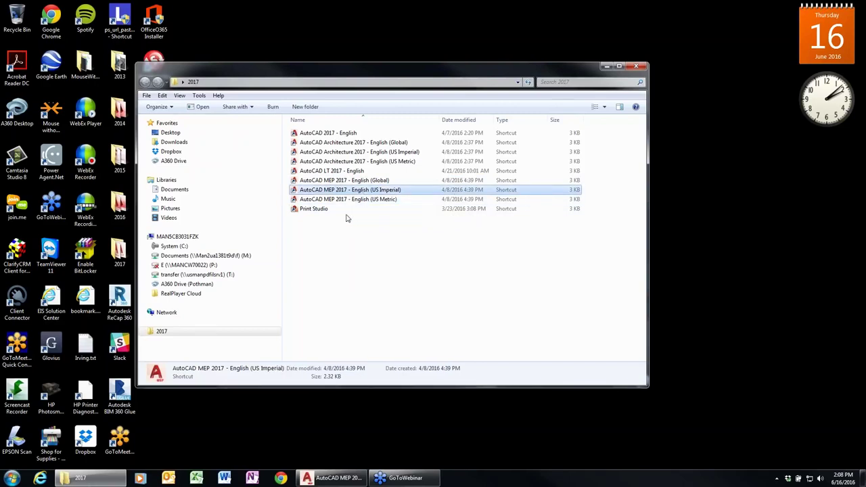
click(636, 68)
click(332, 478)
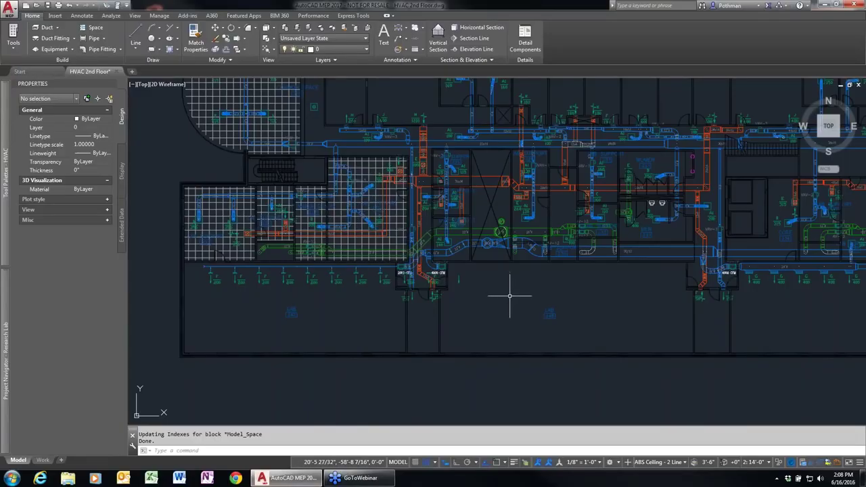
text(op)
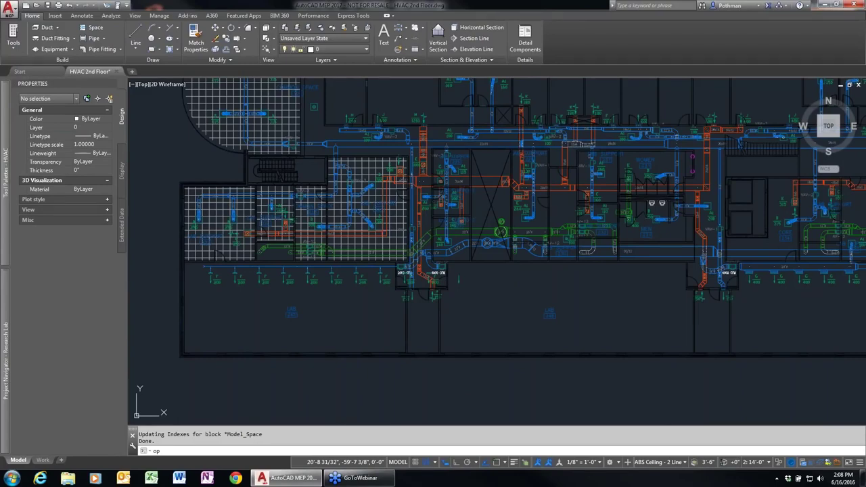
key(Return)
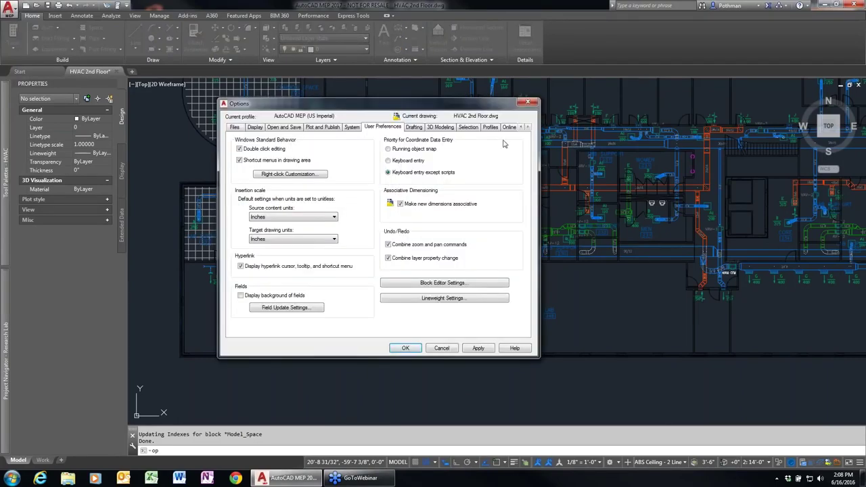
click(491, 127)
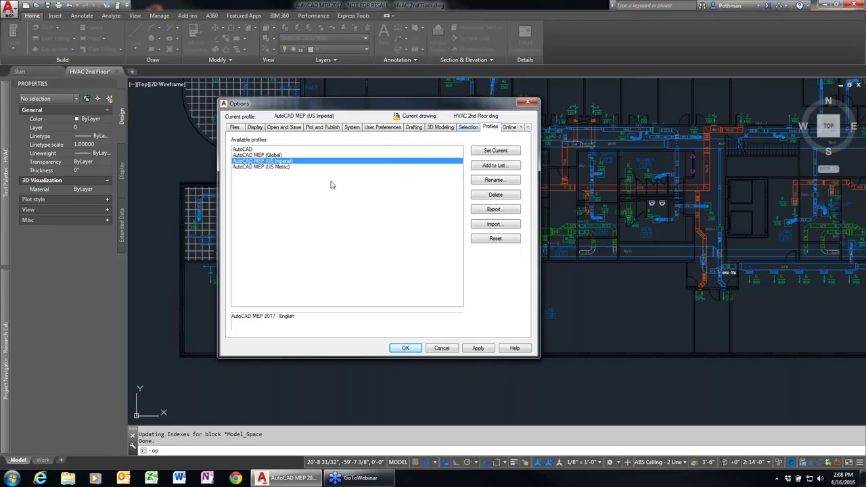
click(528, 127)
click(528, 127)
click(527, 127)
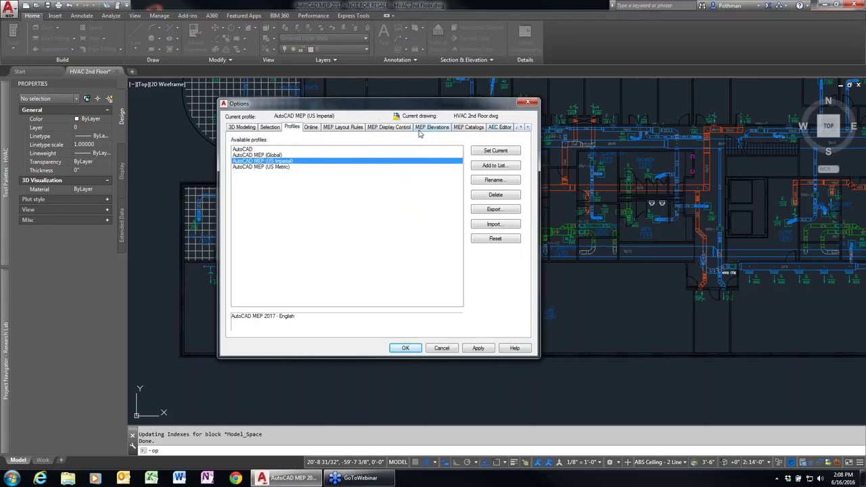
click(469, 130)
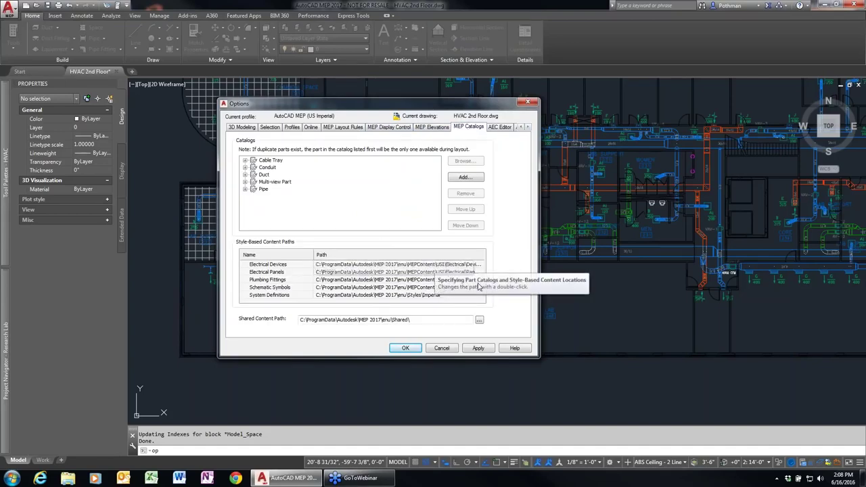
click(449, 349)
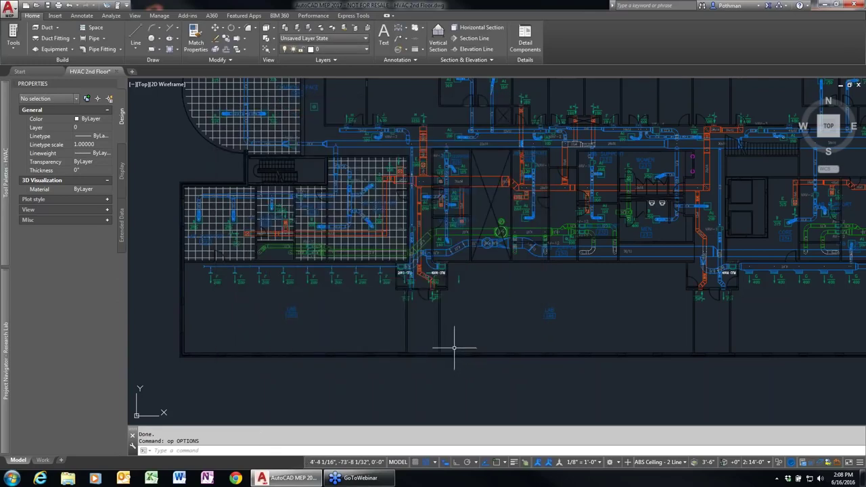
Step: Open the drawing's Style Manager from the Manage tab's style dropdown
click(160, 15)
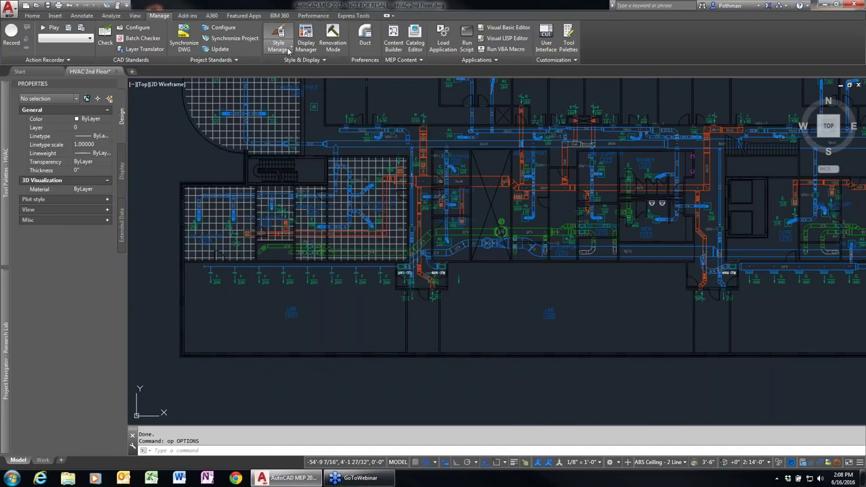
click(289, 51)
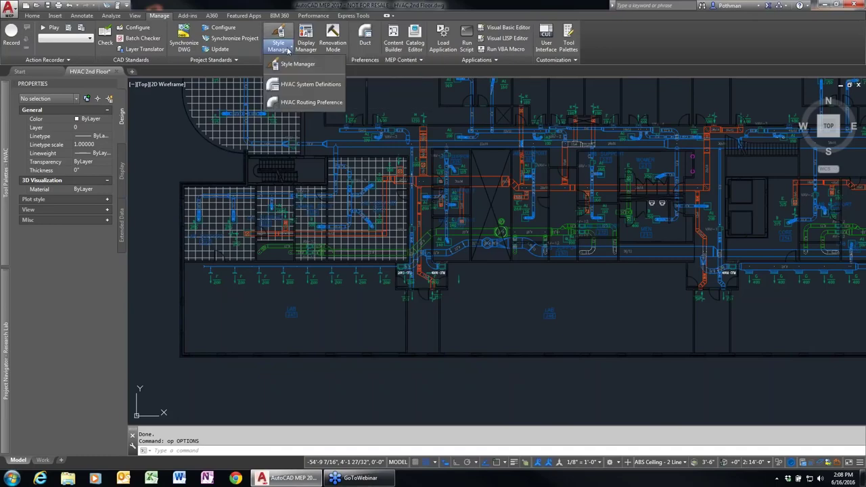
click(292, 63)
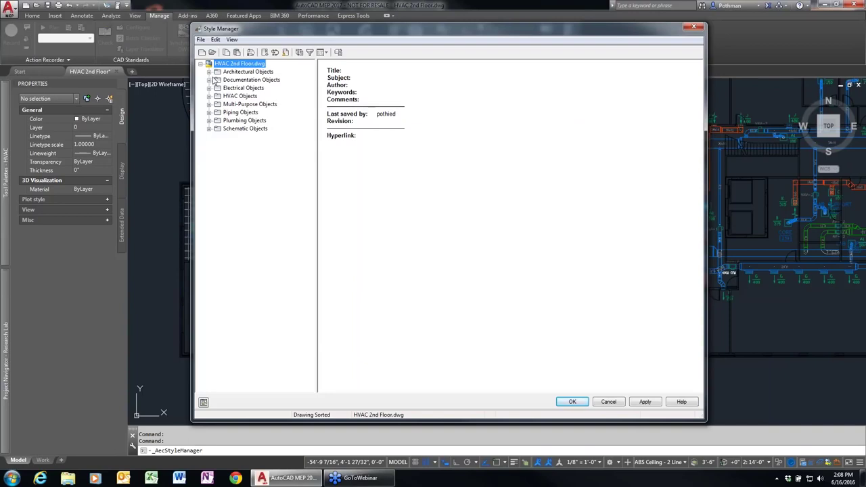
Step: Expand and collapse the Architectural and Documentation Objects style folders, then close Style Manager
click(210, 73)
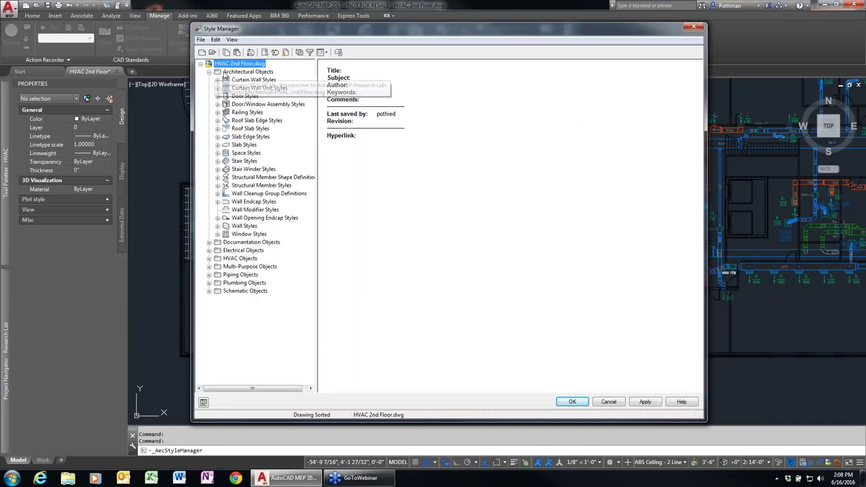
click(209, 72)
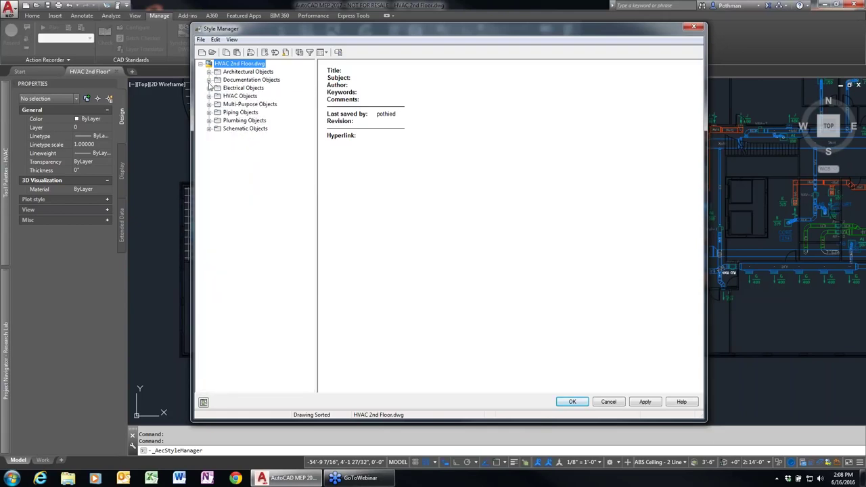
click(209, 81)
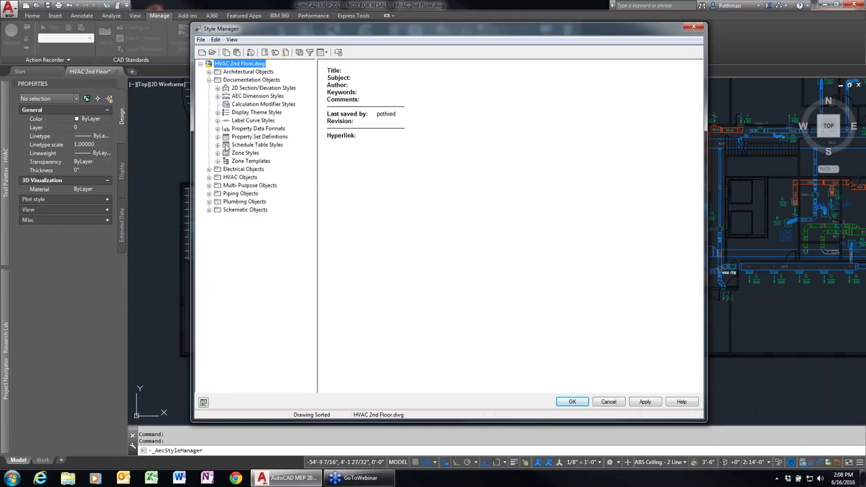
click(209, 80)
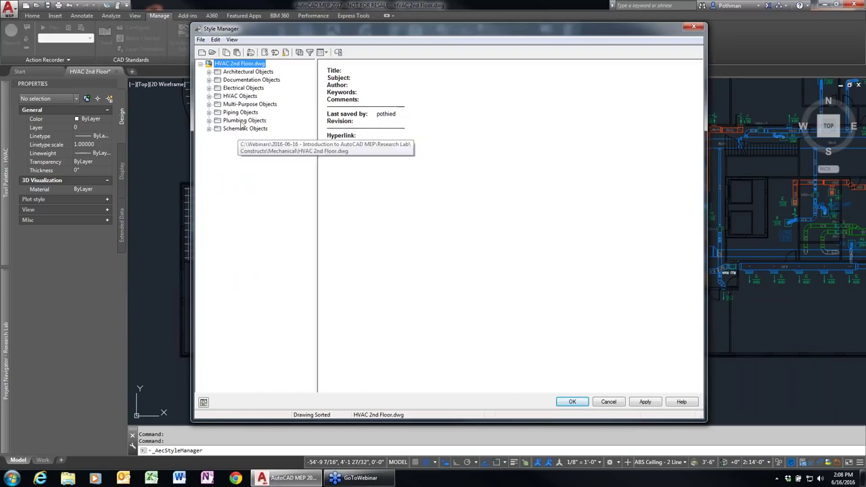
click(698, 28)
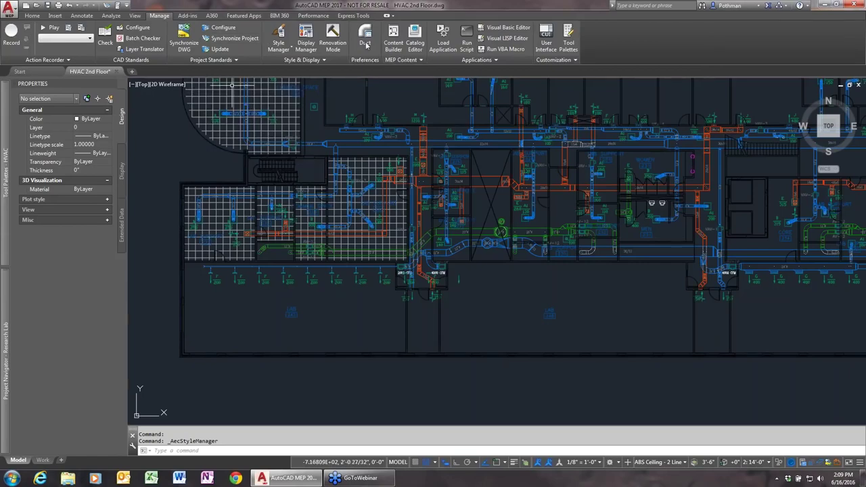
click(306, 33)
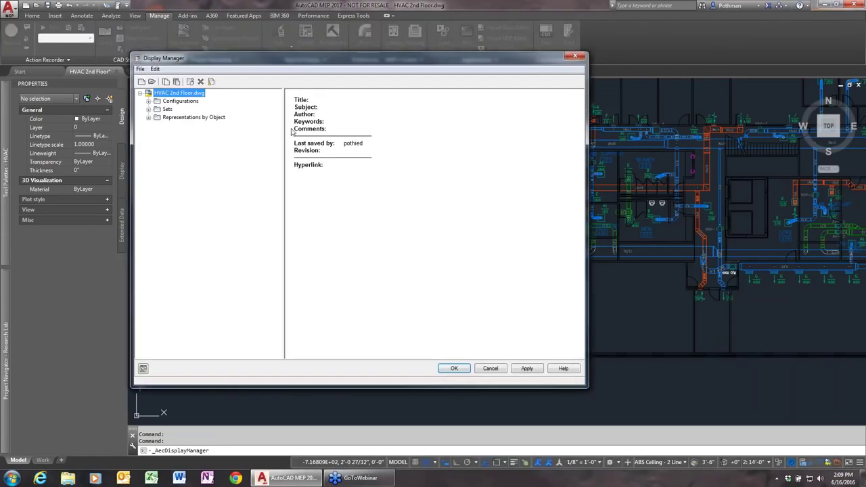
click(149, 110)
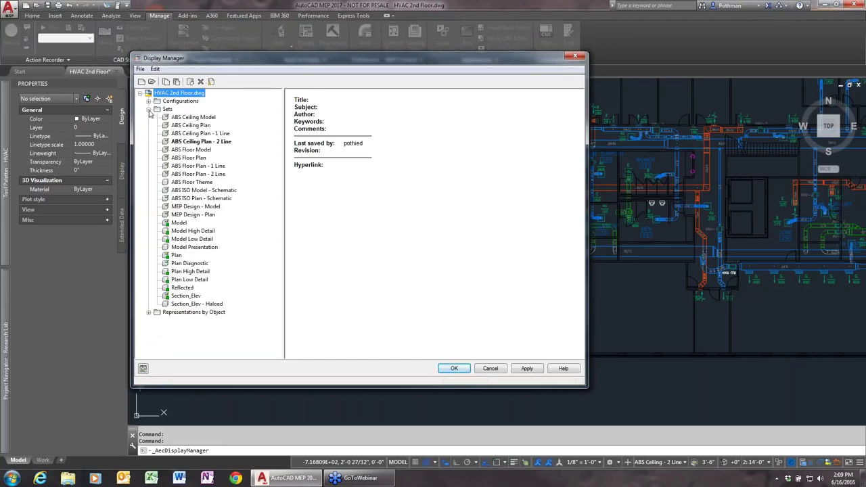
click(187, 143)
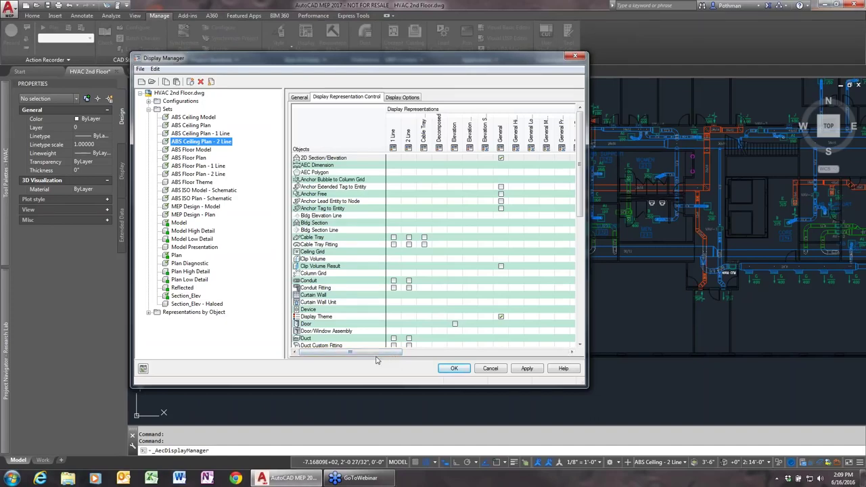
click(490, 369)
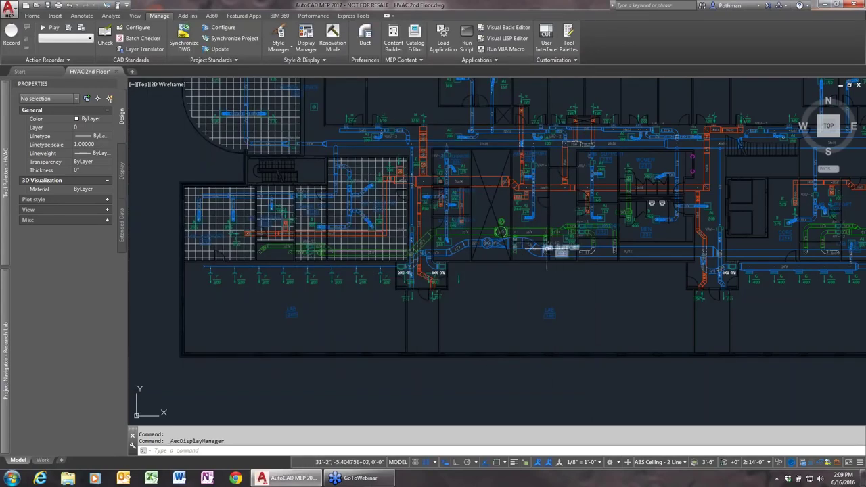
Step: Dismiss the workspace list, then zoom and pan to the empty area beside LAB 248
click(619, 462)
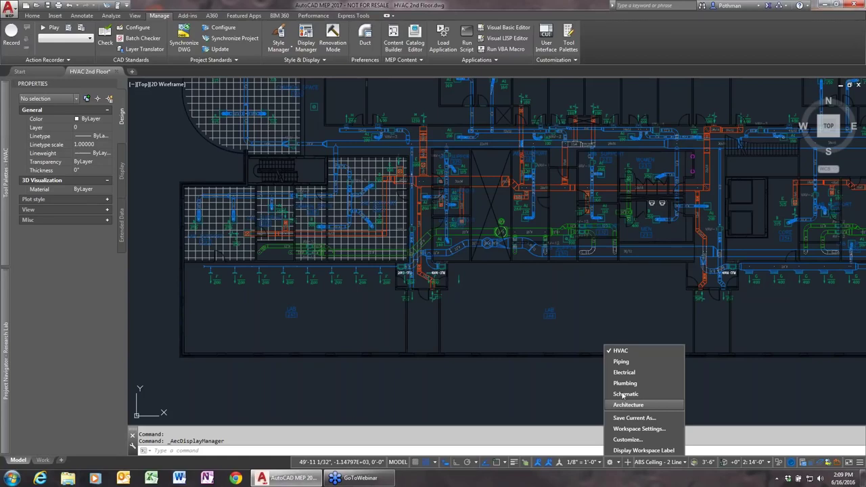
click(498, 372)
scroll(624, 293, up, 6)
mouse_move(628, 293)
middle_down()
mouse_move(431, 231)
mouse_move(395, 236)
middle_up()
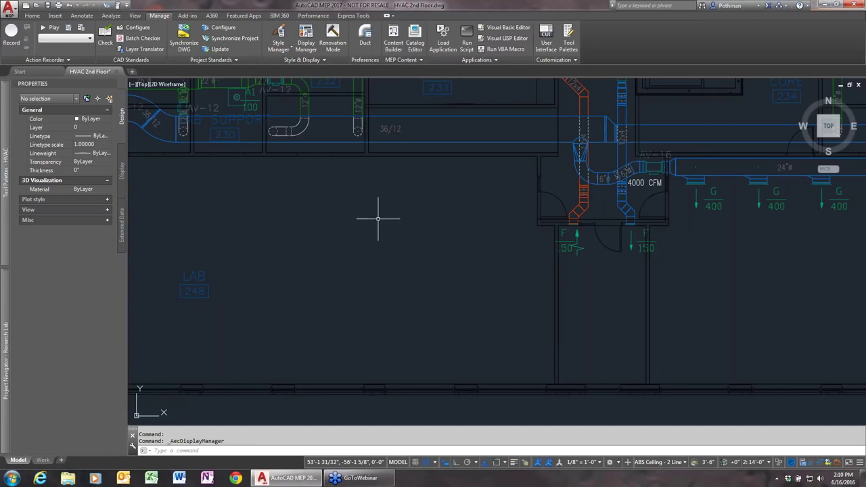
text(L)
key(Return)
click(289, 237)
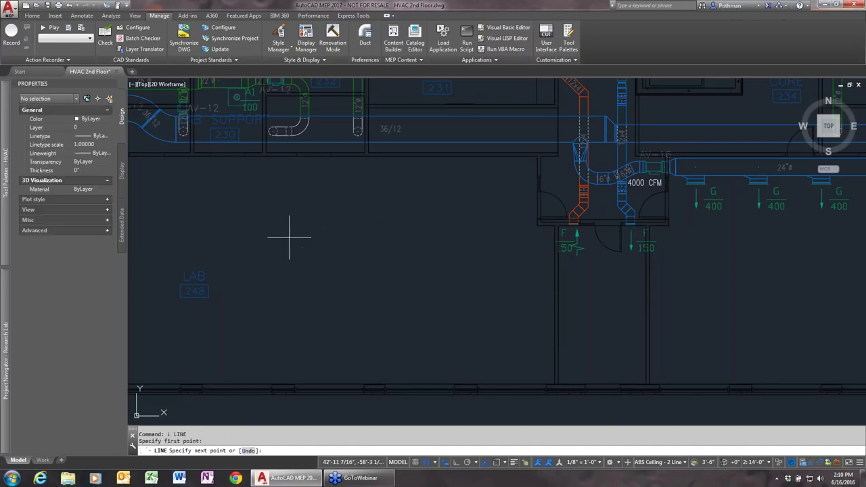
key(F8)
click(416, 245)
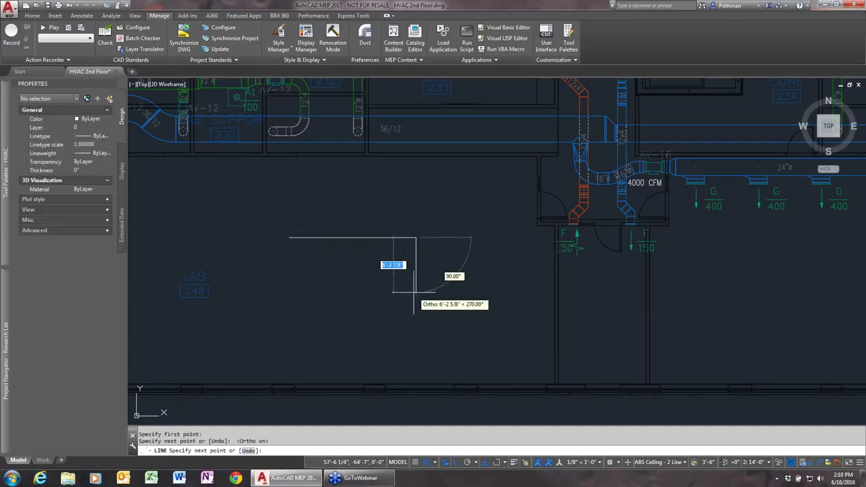
click(385, 329)
text(f)
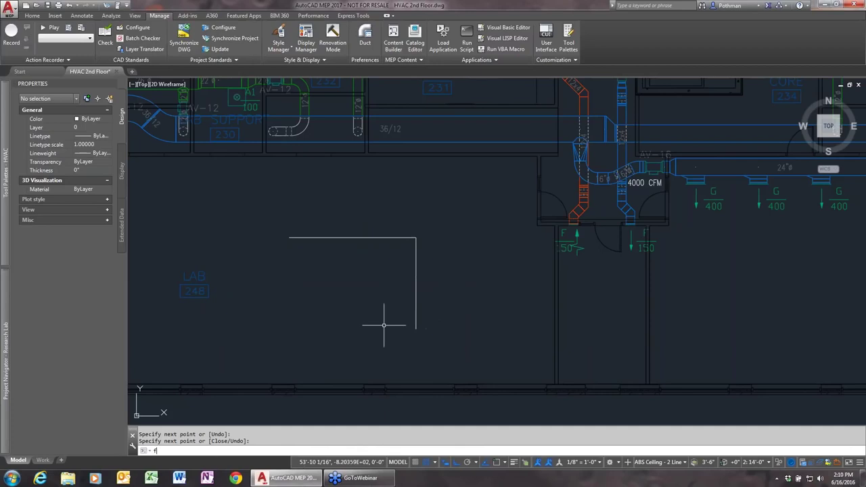
text(ill)
key(Return)
text(r)
key(Return)
text(30)
key(Return)
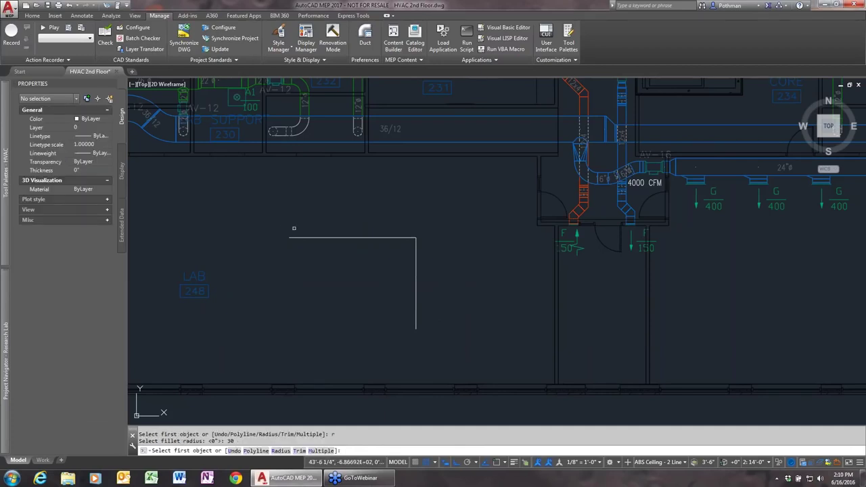
click(400, 239)
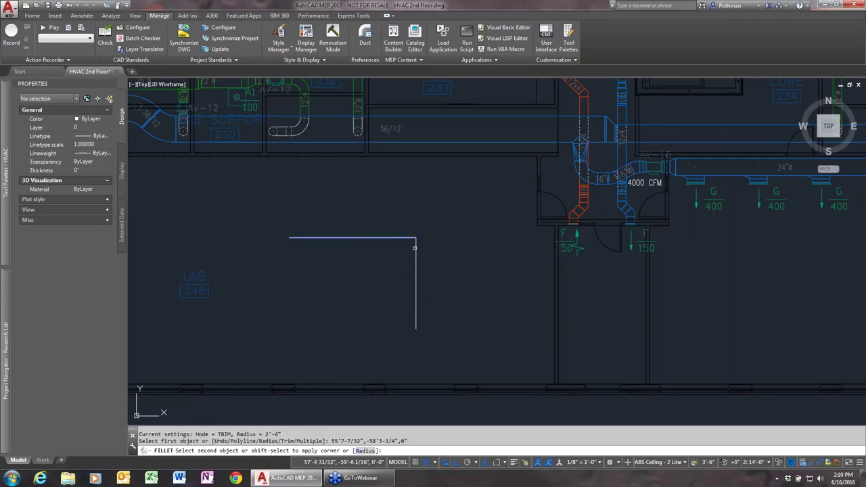
click(415, 248)
text(offs)
key(Return)
text(12)
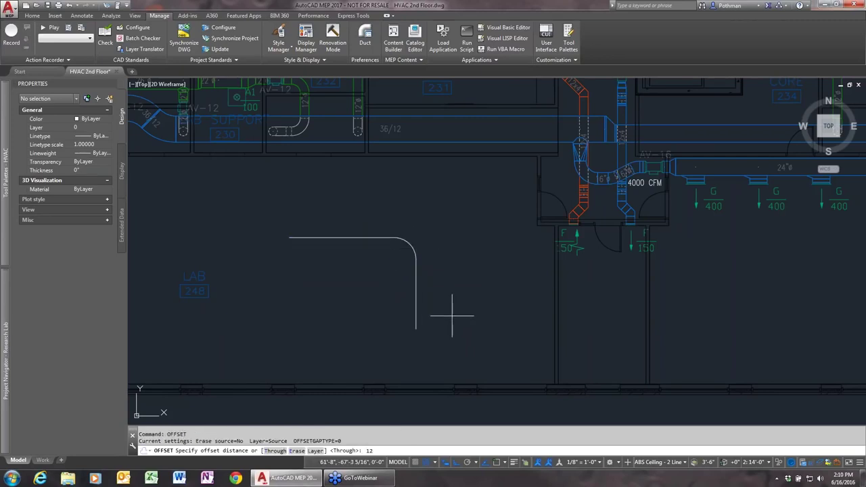
key(Return)
click(364, 237)
click(367, 228)
click(368, 239)
click(370, 258)
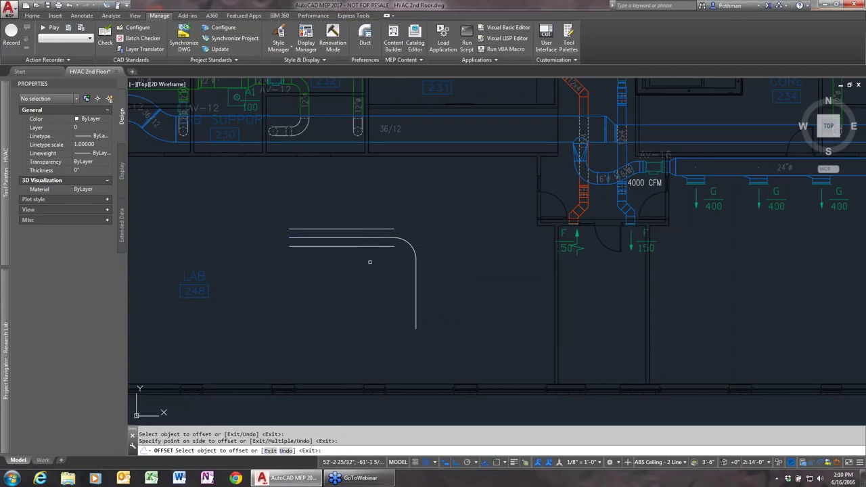
click(412, 249)
click(418, 299)
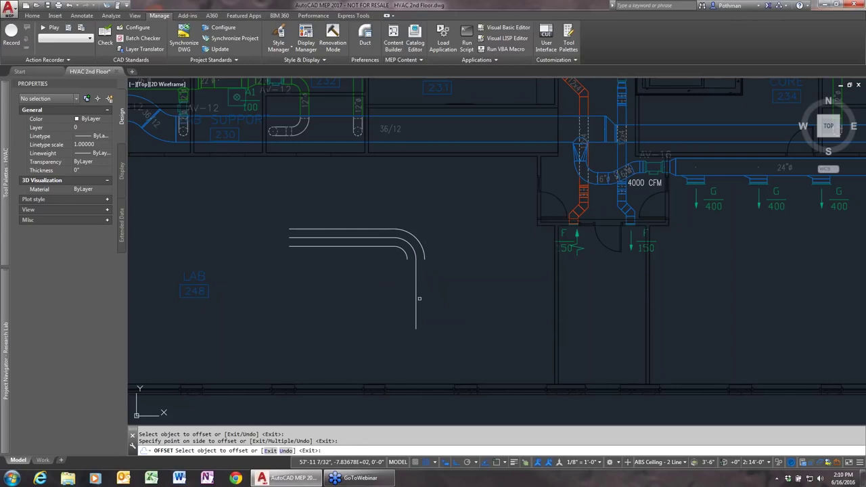
click(417, 298)
click(429, 298)
key(Return)
text(l)
key(Return)
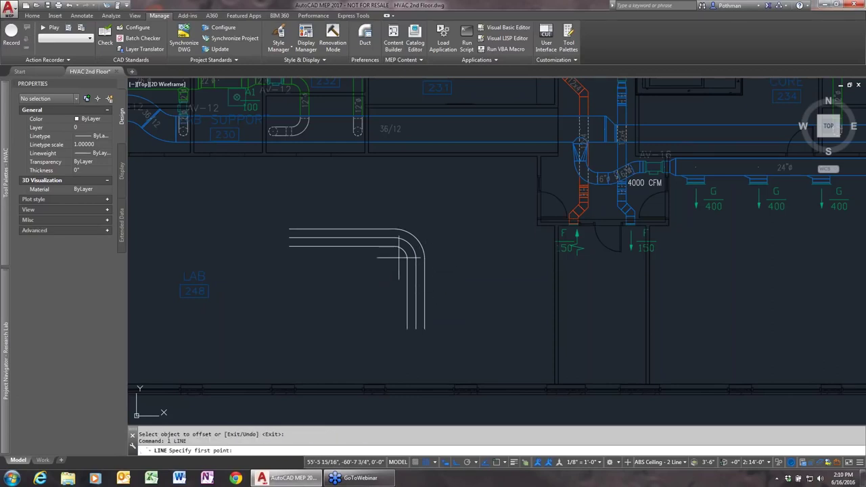
click(406, 248)
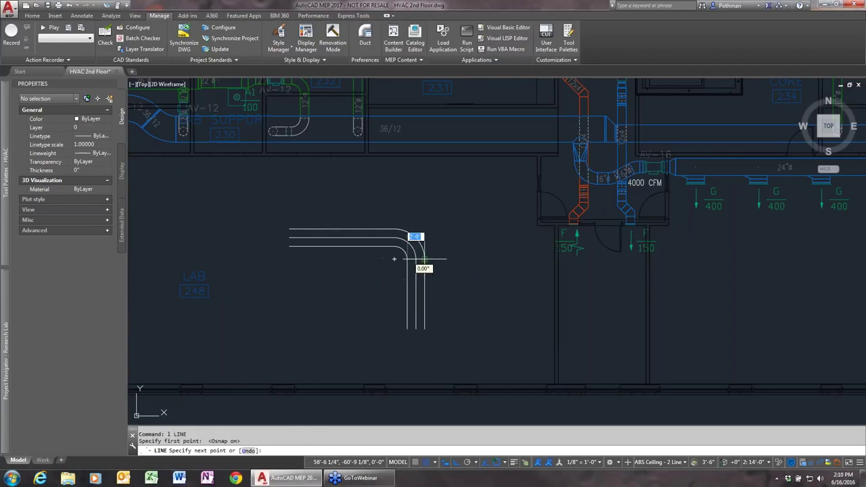
click(422, 257)
key(Return)
key(Return)
click(395, 229)
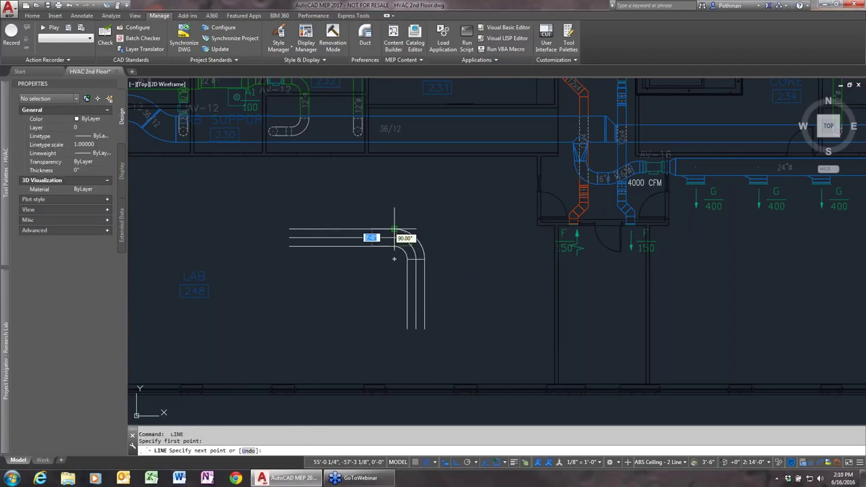
click(394, 247)
key(Return)
text(e)
key(Return)
click(428, 265)
click(382, 220)
click(376, 238)
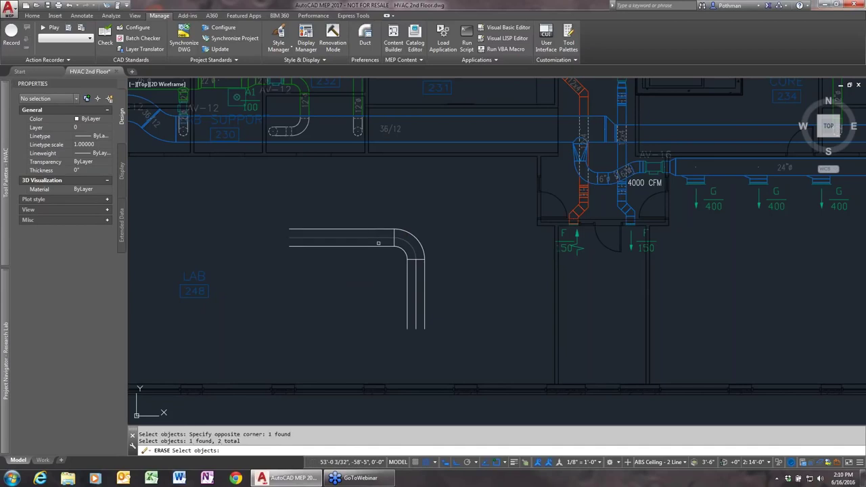
click(414, 275)
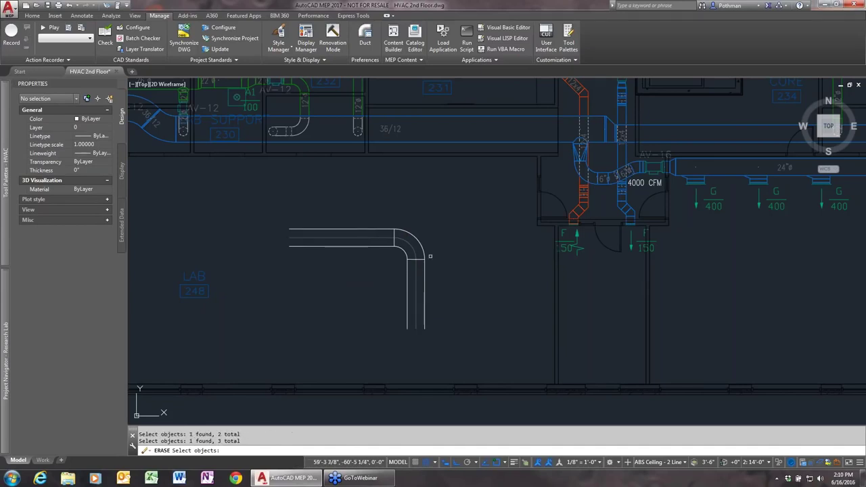
key(Return)
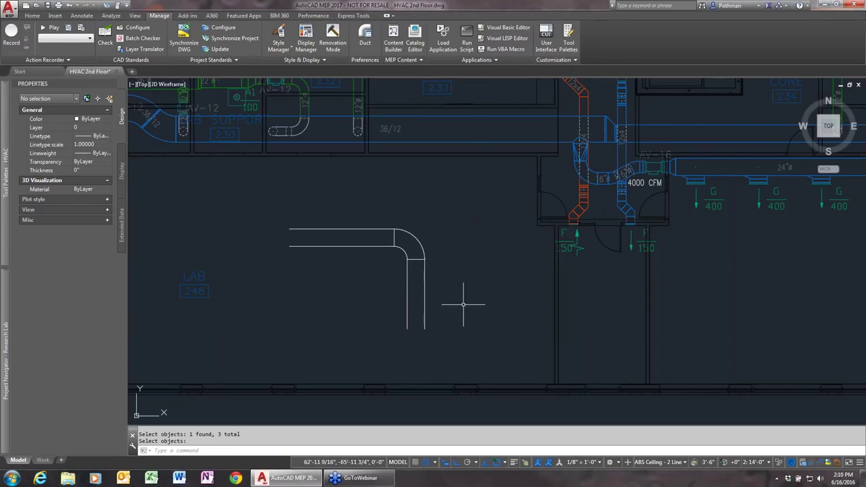
drag(464, 304, 349, 206)
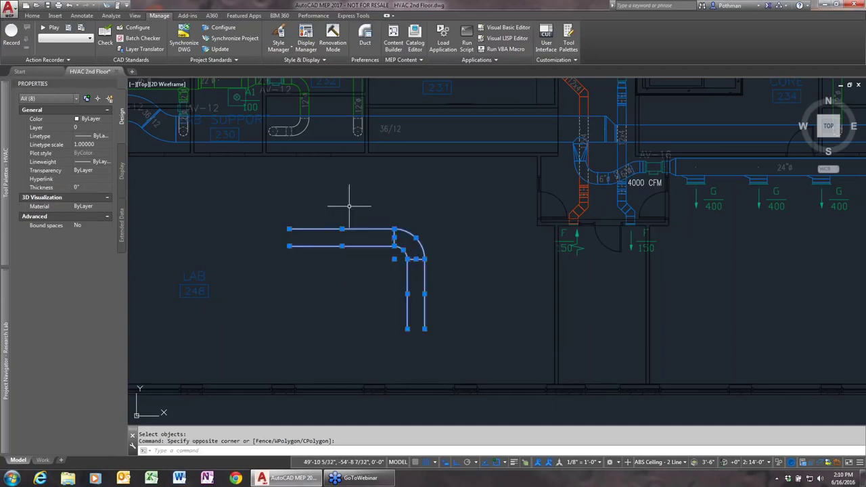
key(Delete)
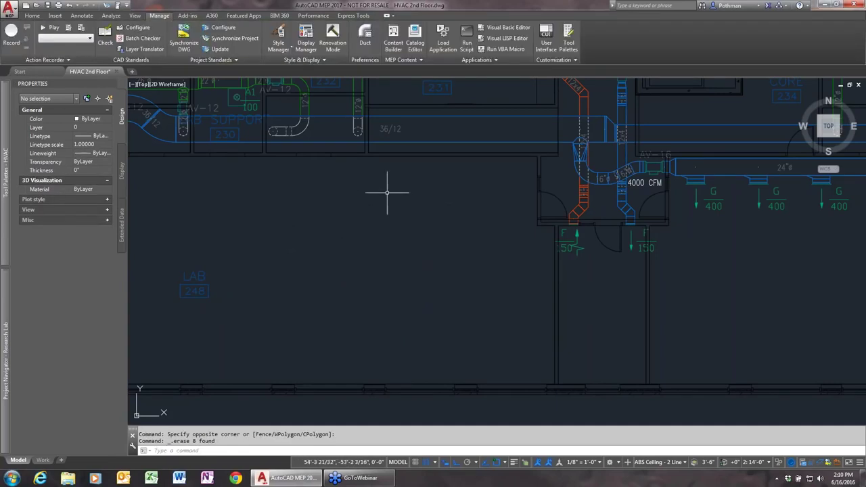
Step: Draw a 24" diameter round duct run of three segments with two elbows beside LAB 248
click(32, 16)
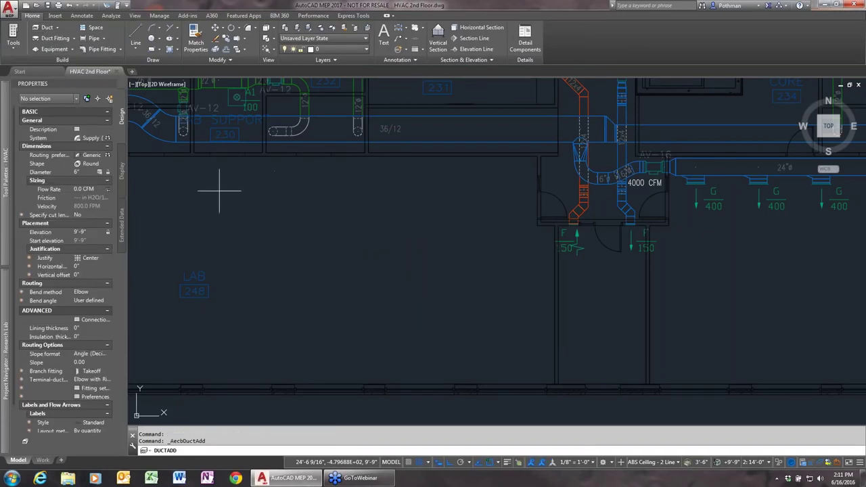
click(95, 157)
click(91, 172)
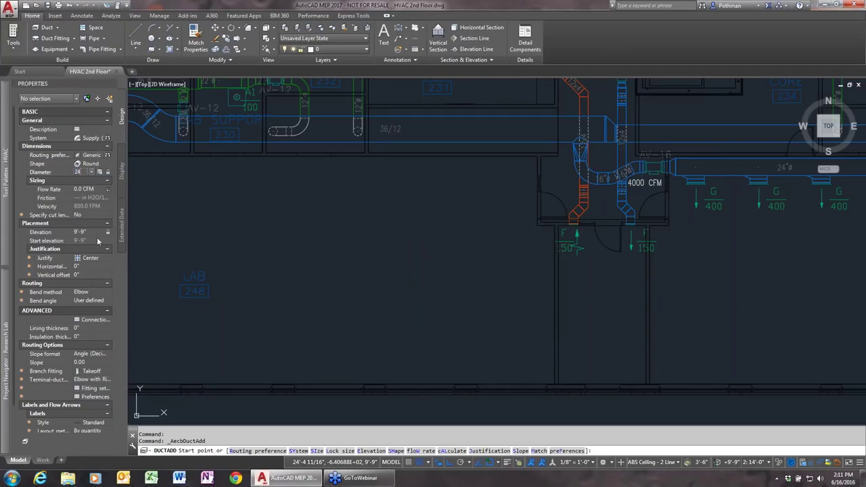
key(Return)
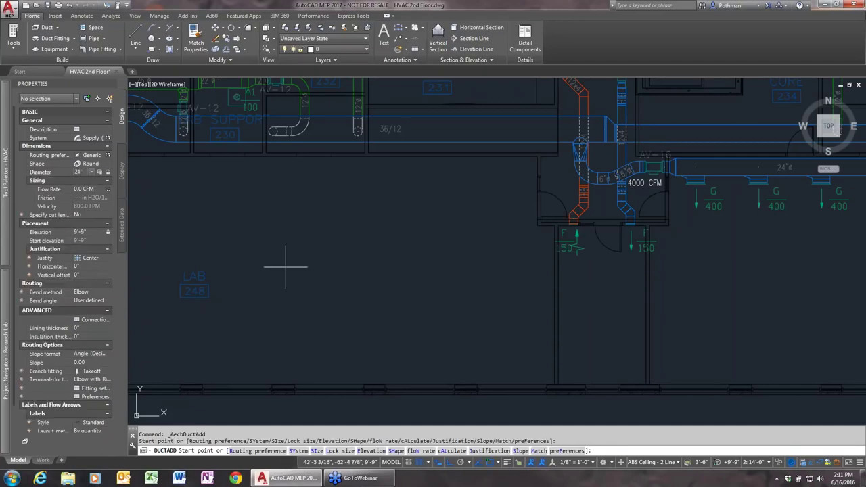
click(284, 259)
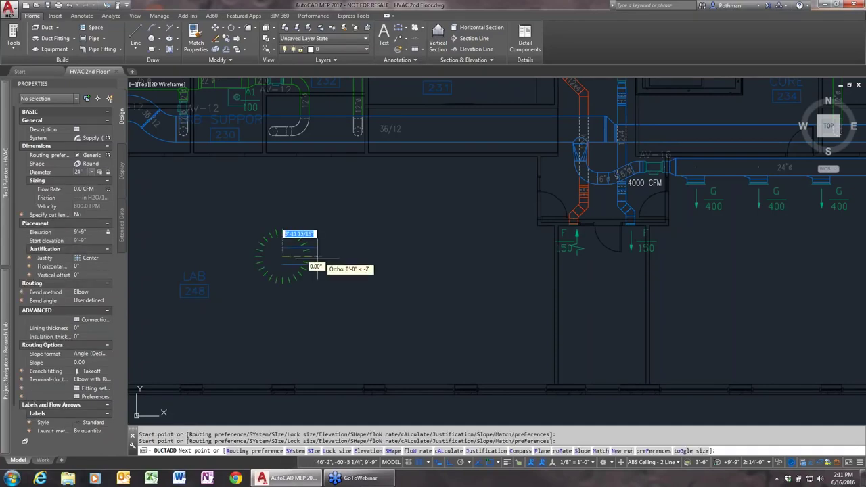
click(362, 258)
click(362, 337)
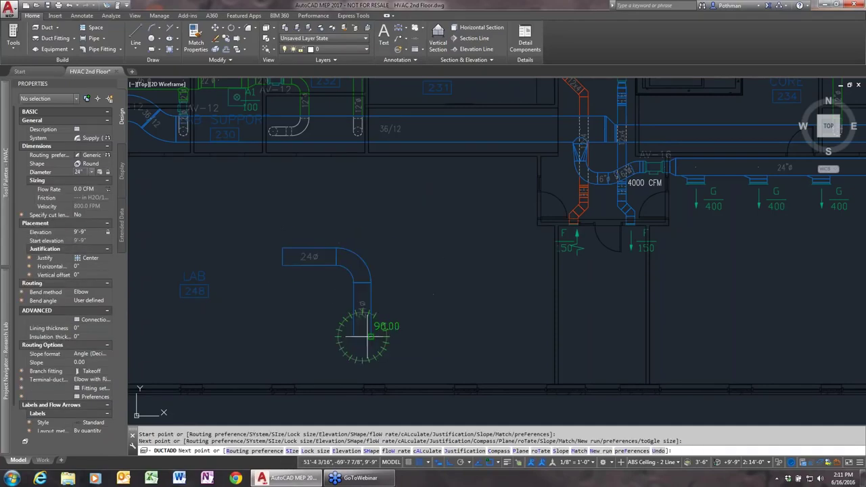
click(491, 336)
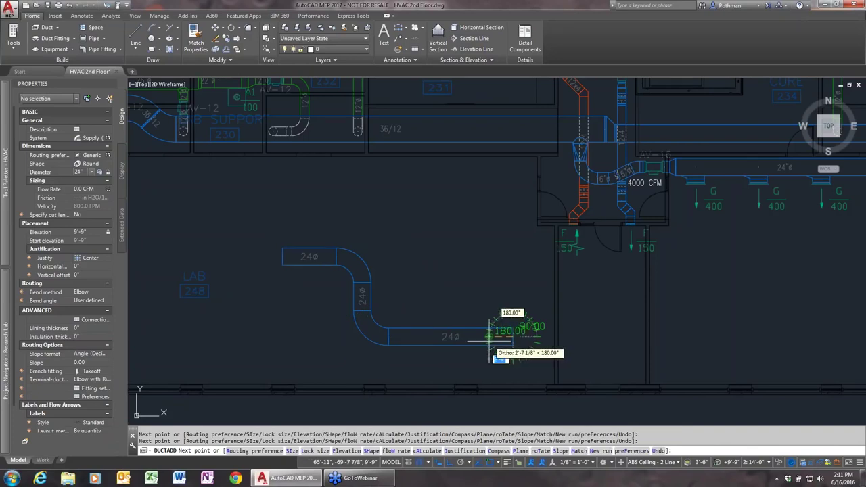
key(Return)
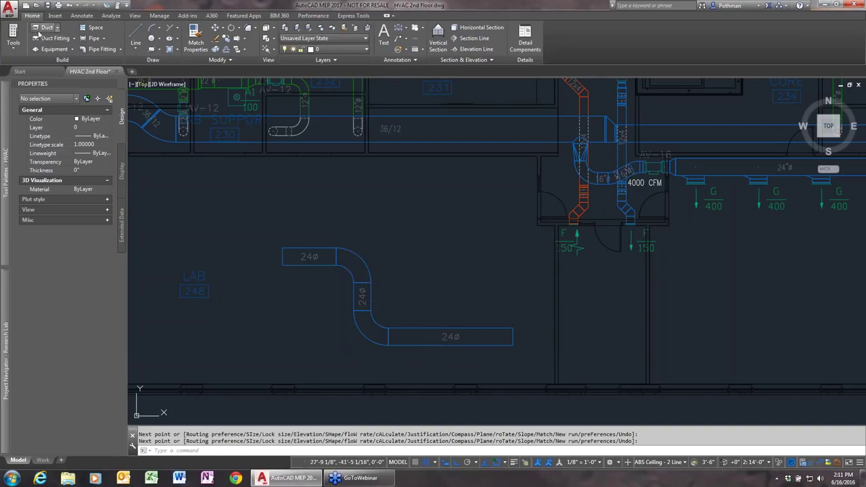
Step: Draw a 24x12 rectangular duct run with two elbows above the round duct
click(47, 27)
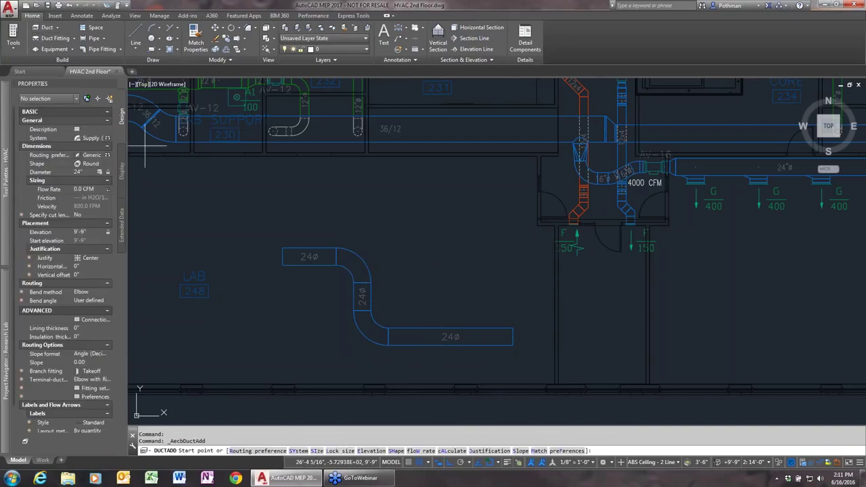
click(109, 165)
click(94, 179)
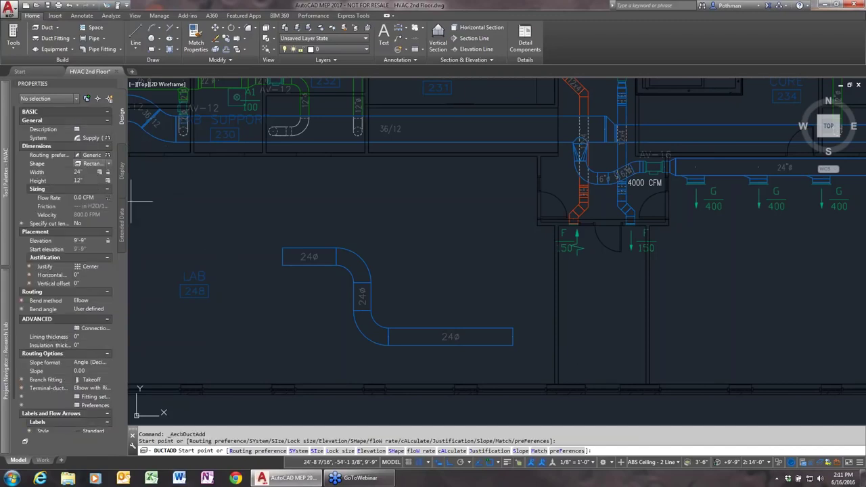
click(254, 208)
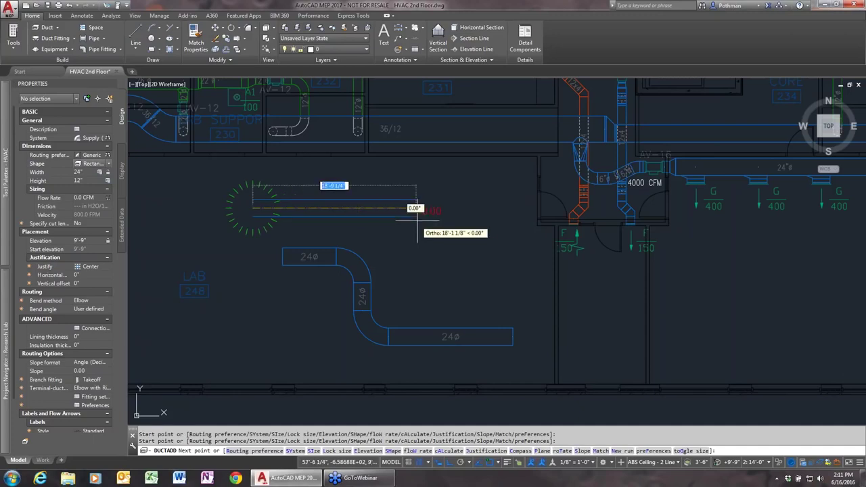
click(417, 286)
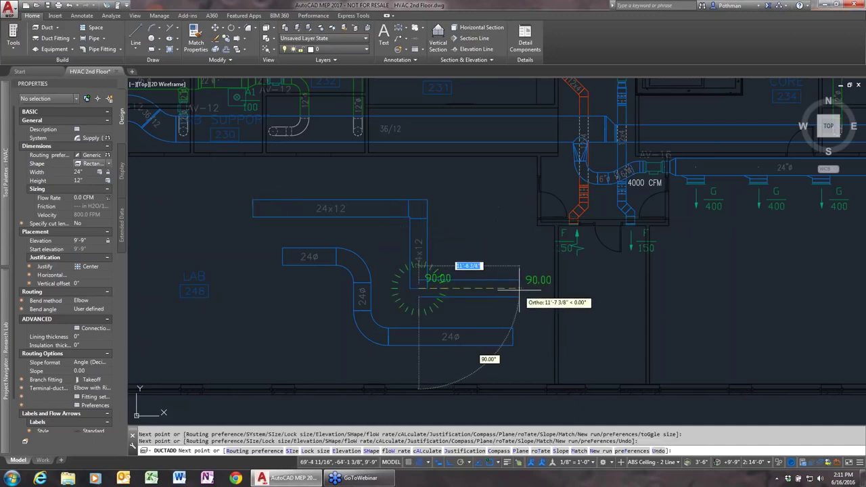
click(521, 284)
key(Return)
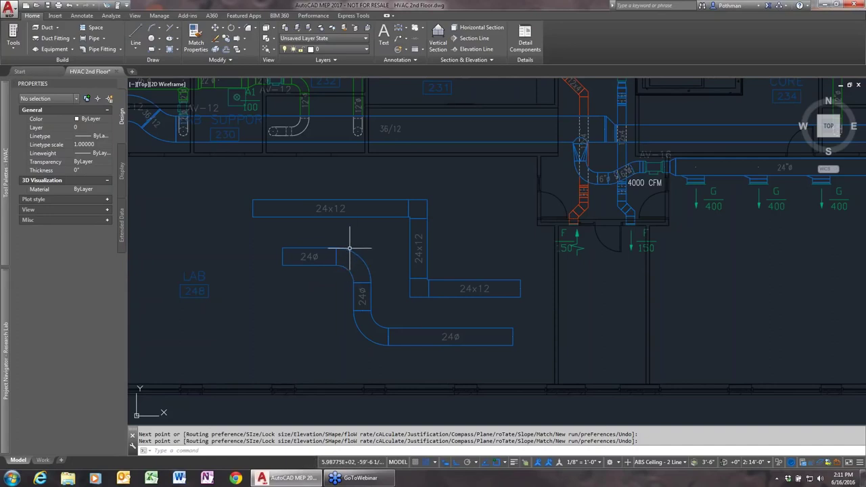
click(164, 17)
Step: Open the Generic Slip Joint duct part routing preference in Style Manager
click(278, 47)
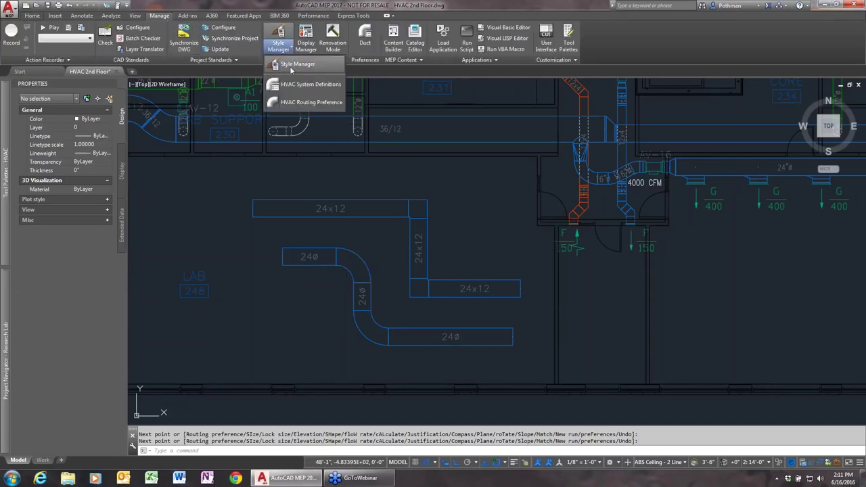
click(298, 103)
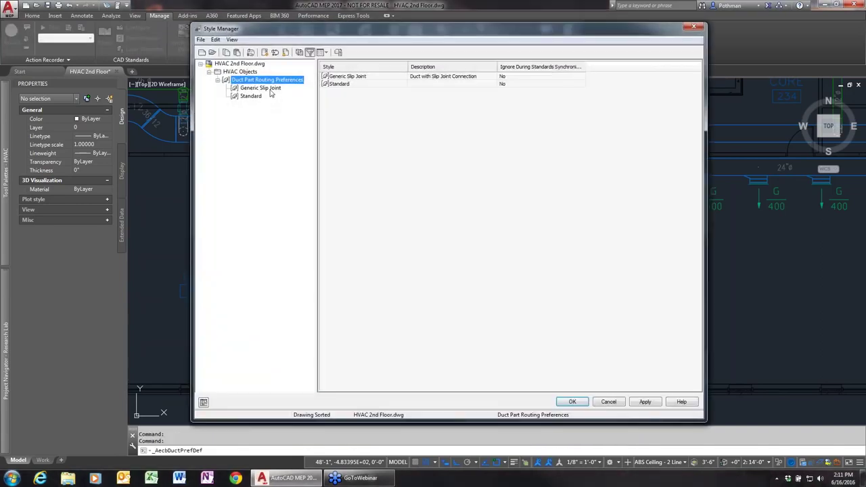
click(269, 90)
double_click(270, 90)
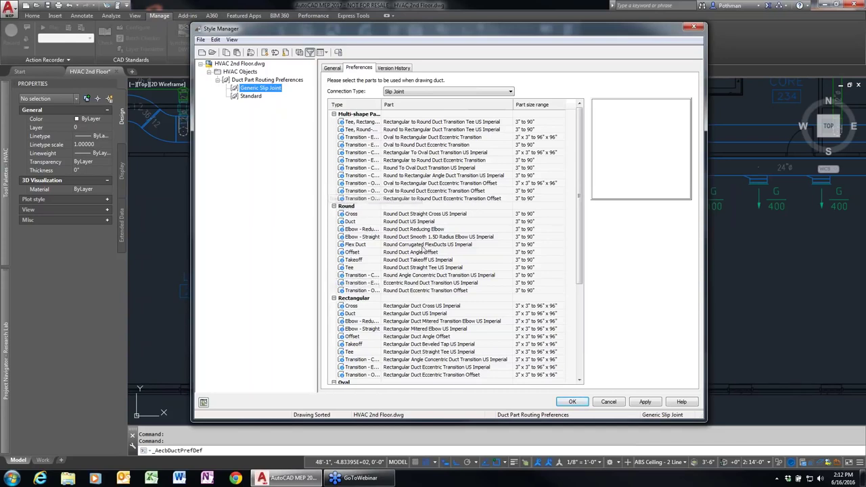
Step: Review the Smooth 1.5D round and mitered rectangular elbow parts, then cancel without changes
click(469, 238)
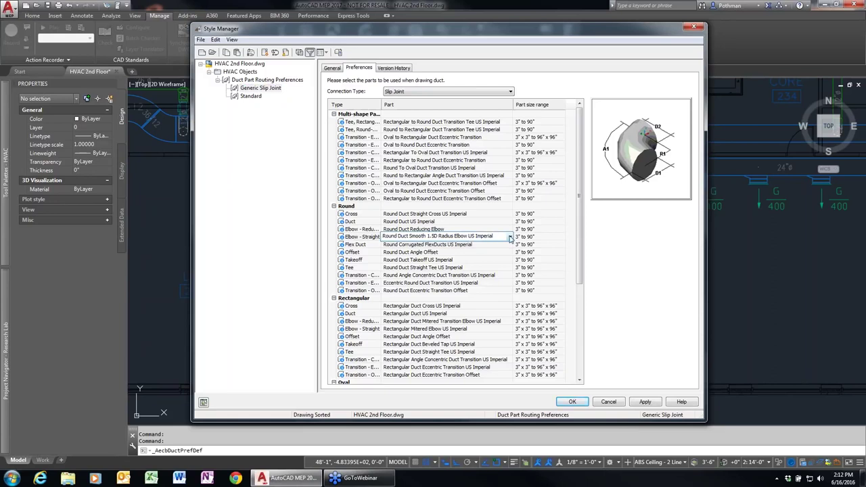
click(510, 237)
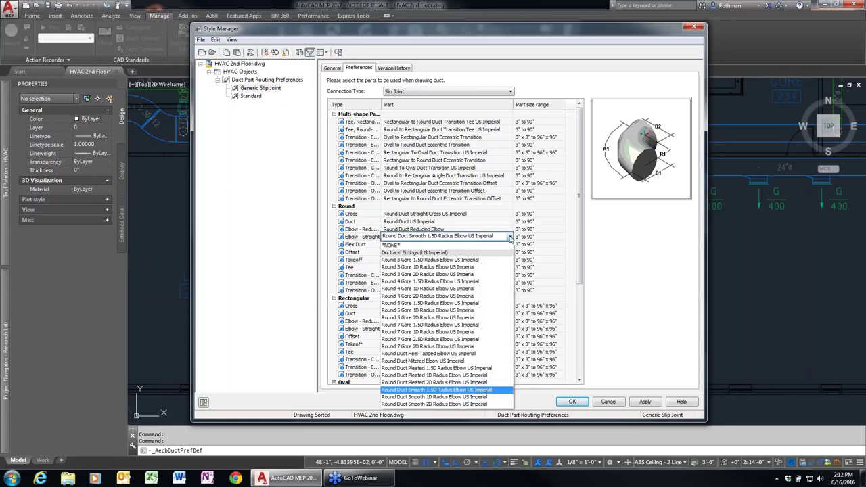
click(511, 238)
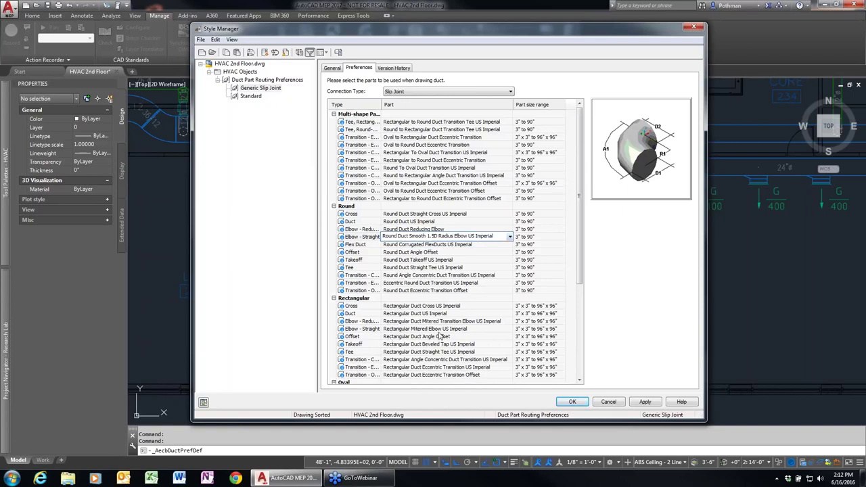
click(448, 330)
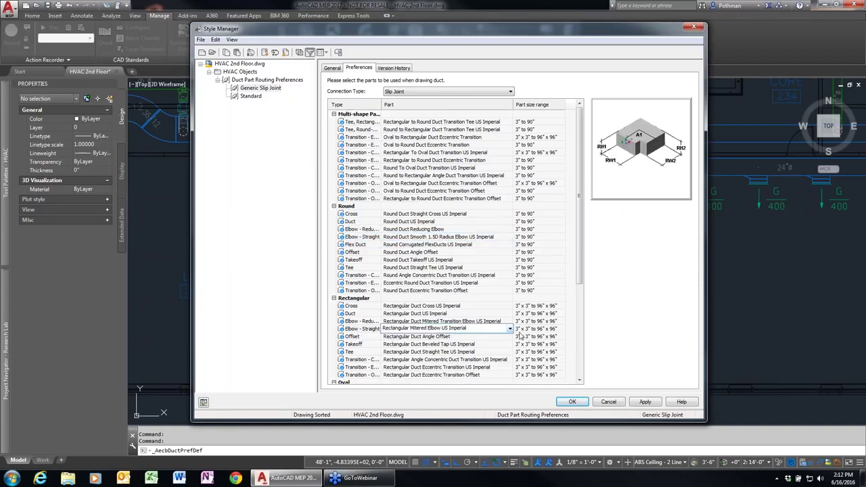
click(510, 329)
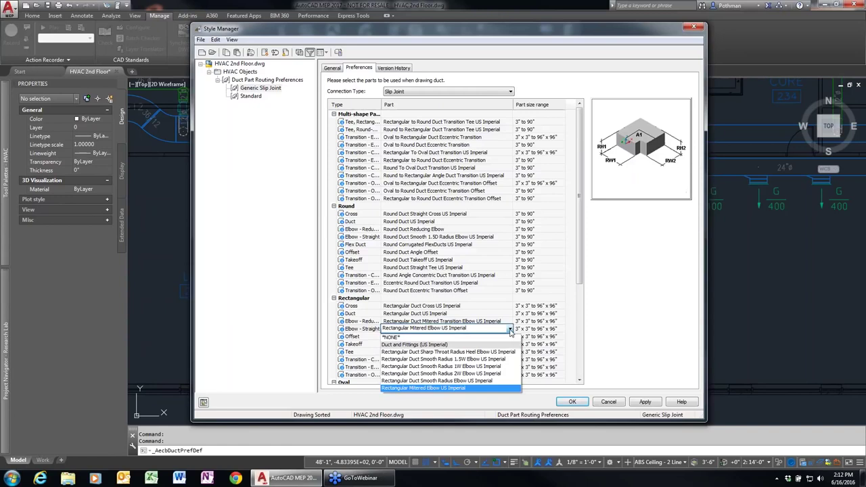
click(511, 330)
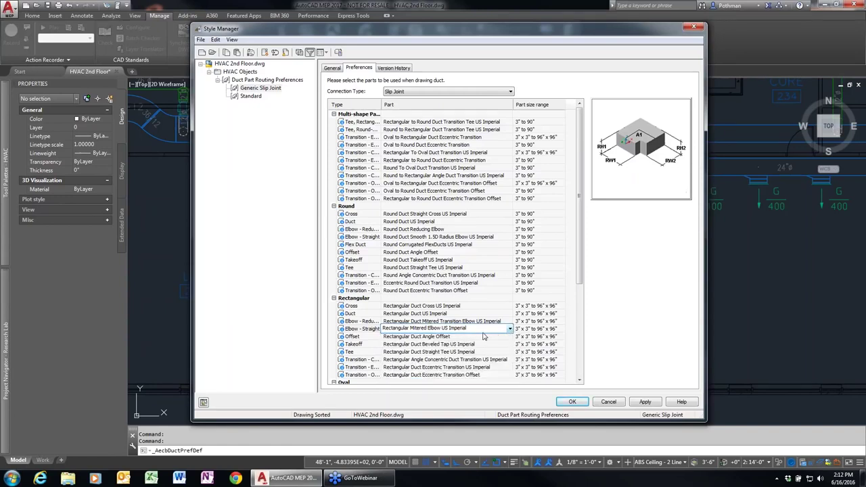
click(616, 403)
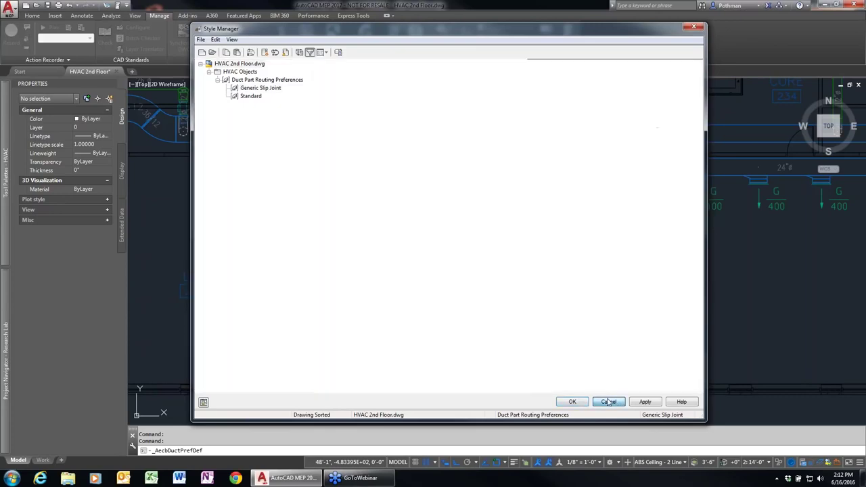
Step: Resize the lower 24ø duct to 20", accepting a 15° concentric 24-to-20 transition
click(446, 329)
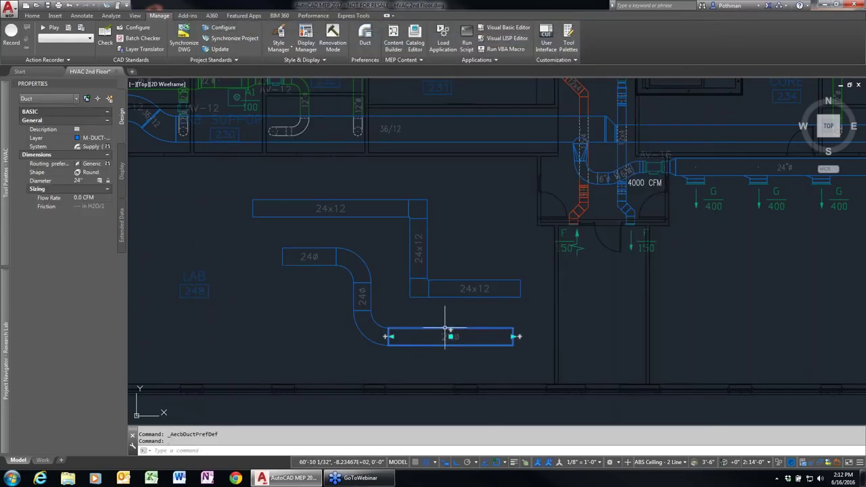
scroll(420, 309, down, 2)
scroll(414, 326, up, 2)
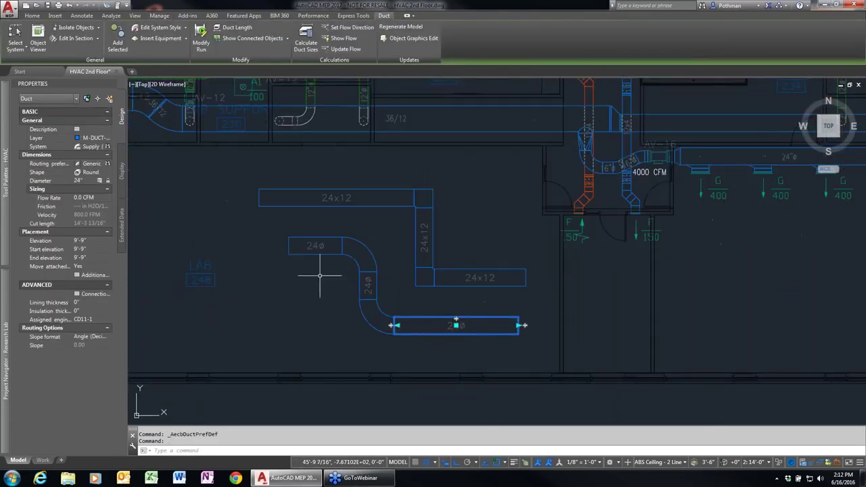
click(90, 181)
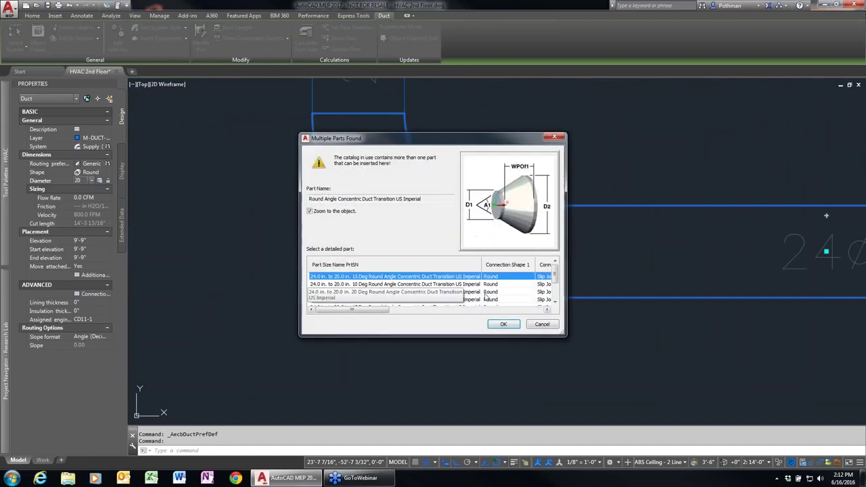
click(503, 324)
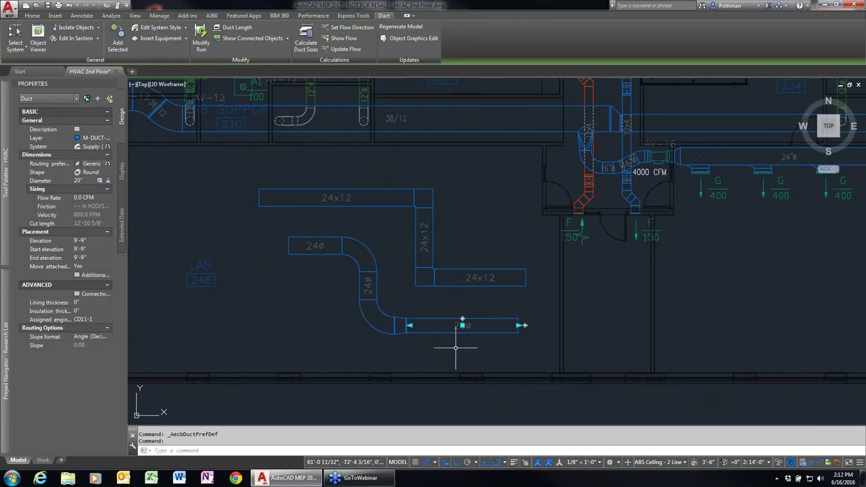
key(Escape)
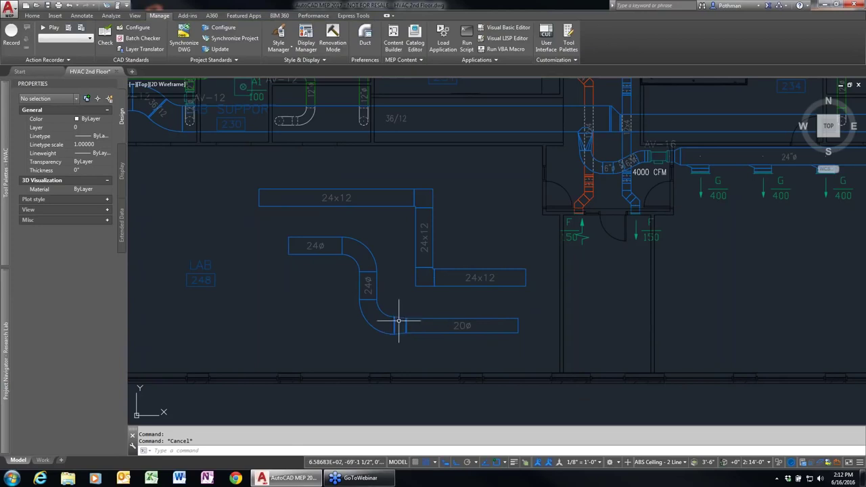
Step: Grip-move the 20ø duct down in the plan and then back into line
click(536, 344)
click(289, 179)
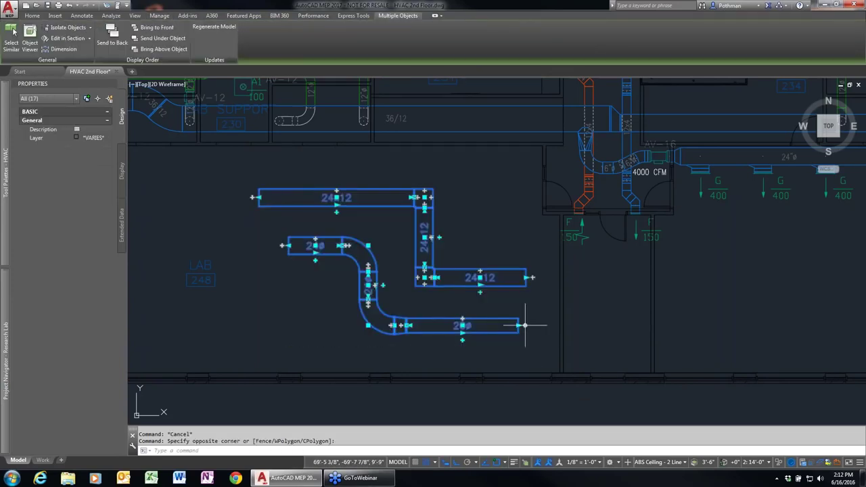
key(Escape)
key(Escape)
click(476, 318)
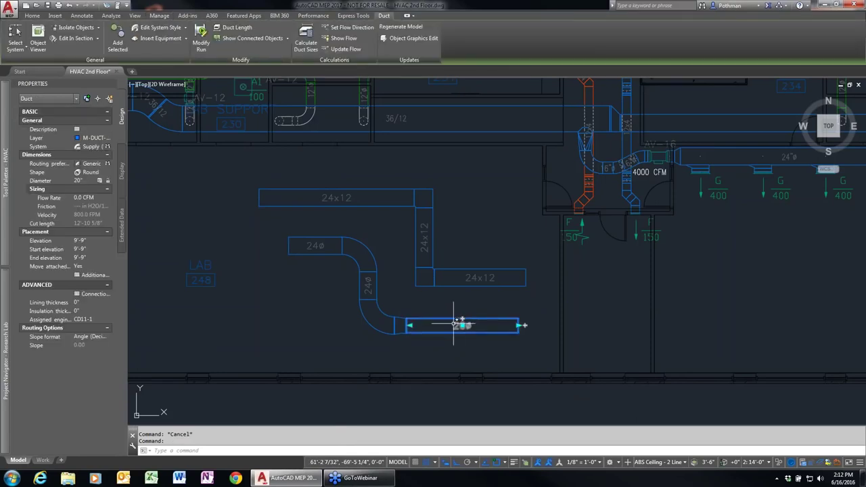
click(463, 326)
click(462, 404)
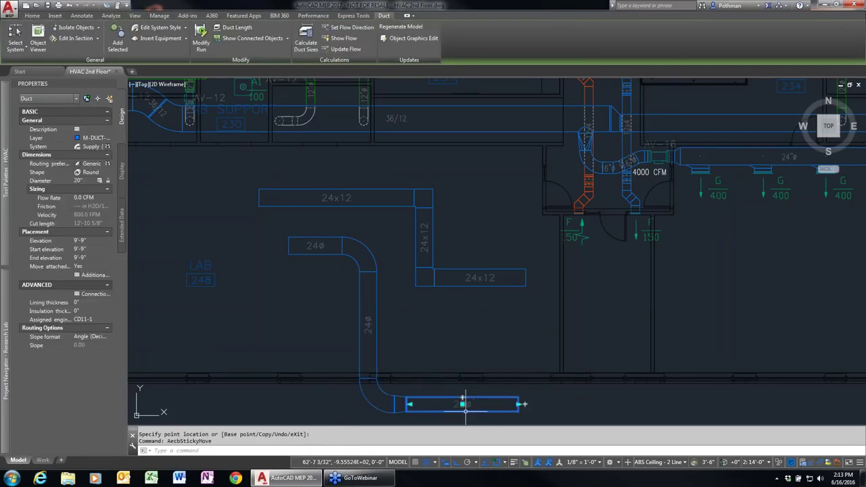
click(462, 405)
click(464, 330)
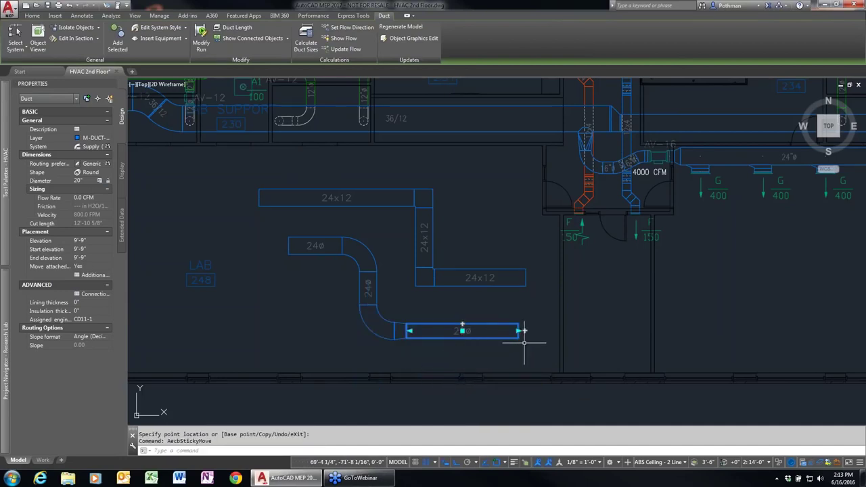
key(Escape)
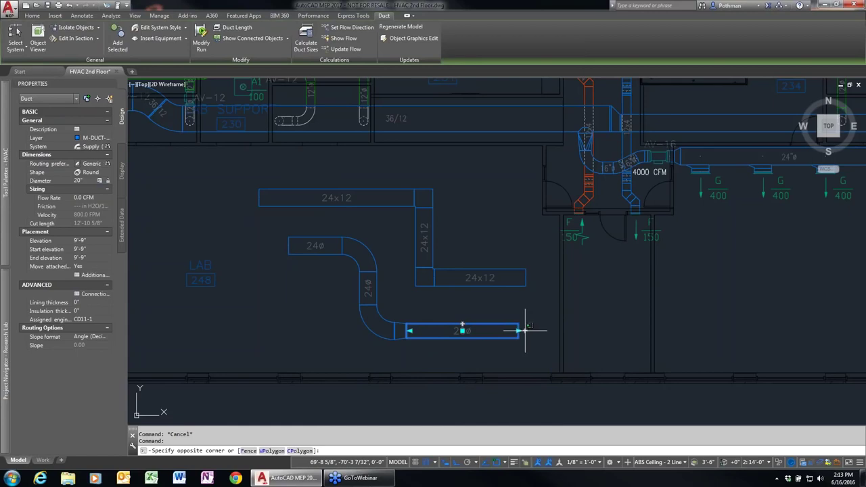
Step: Extend the 20ø duct from its end with a run going right, up, then right again
click(525, 329)
click(522, 330)
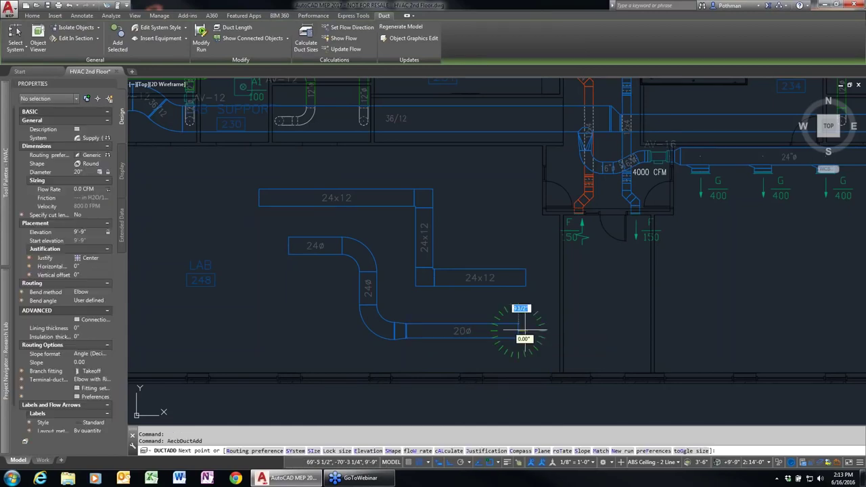
click(614, 332)
click(613, 274)
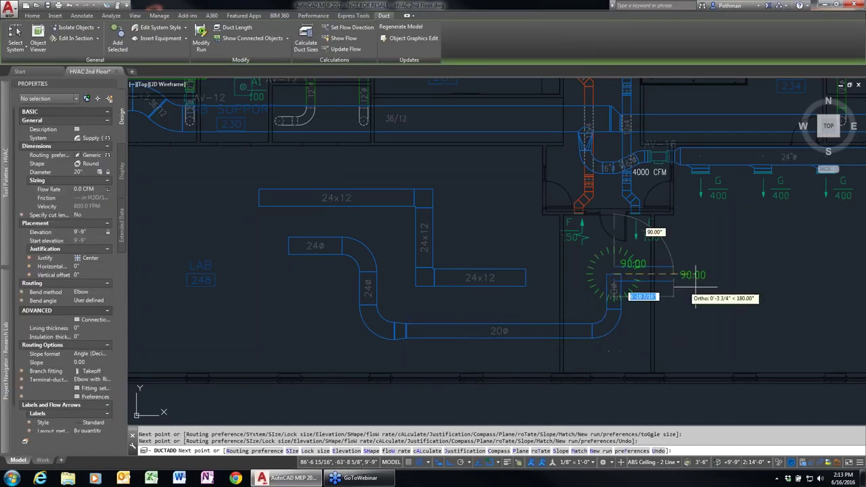
click(725, 274)
key(Escape)
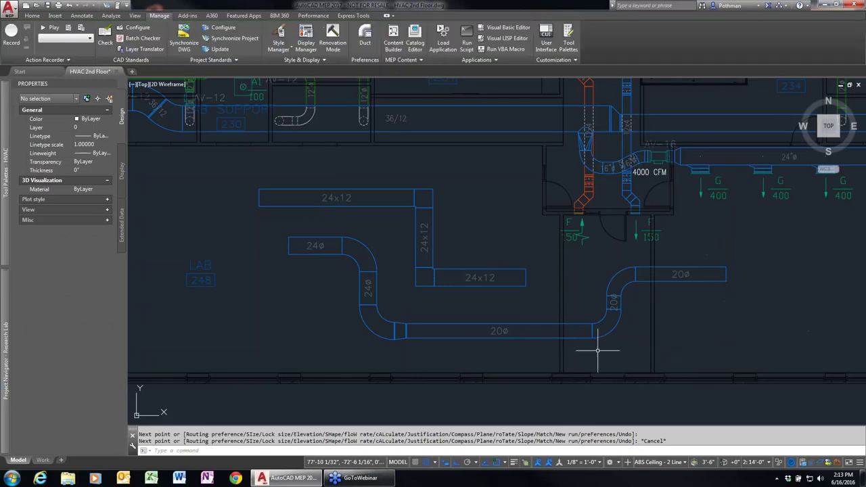
Step: Erase the round, rectangular and 20ø test duct runs beside LAB 248 using E with crossing windows
text(e)
key(Return)
click(641, 347)
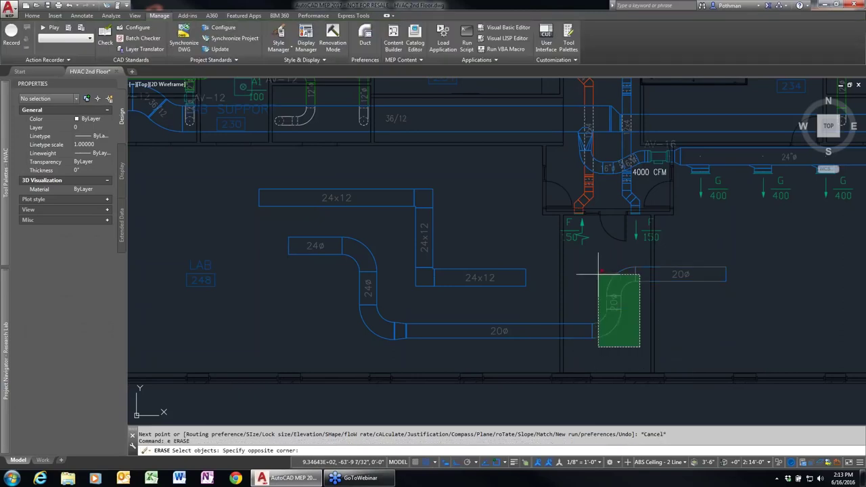
click(577, 275)
click(508, 350)
click(302, 214)
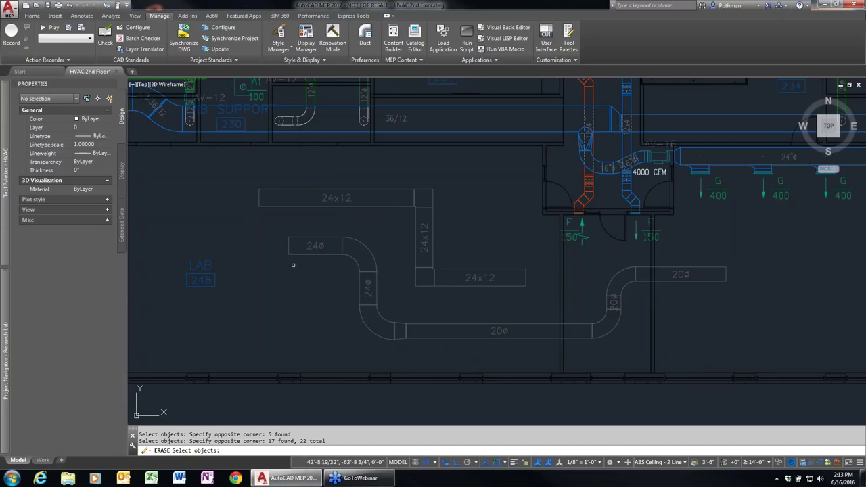
key(Return)
middle_drag(450, 174, 438, 253)
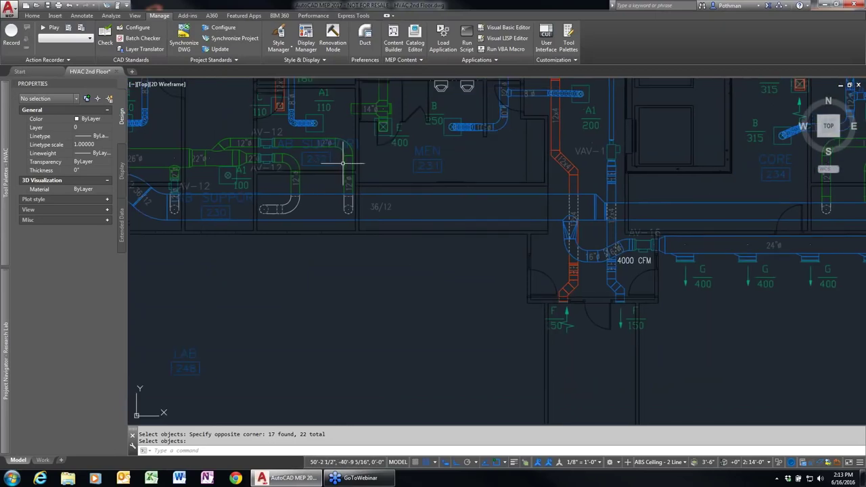
Step: Draw a new 12ø exhaust duct matching the existing one, running right then up past the main duct
click(348, 165)
right_click(383, 272)
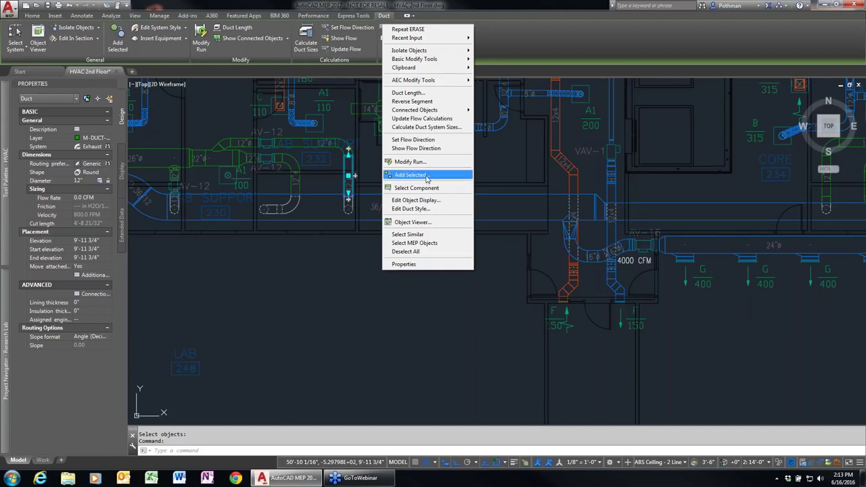
click(426, 178)
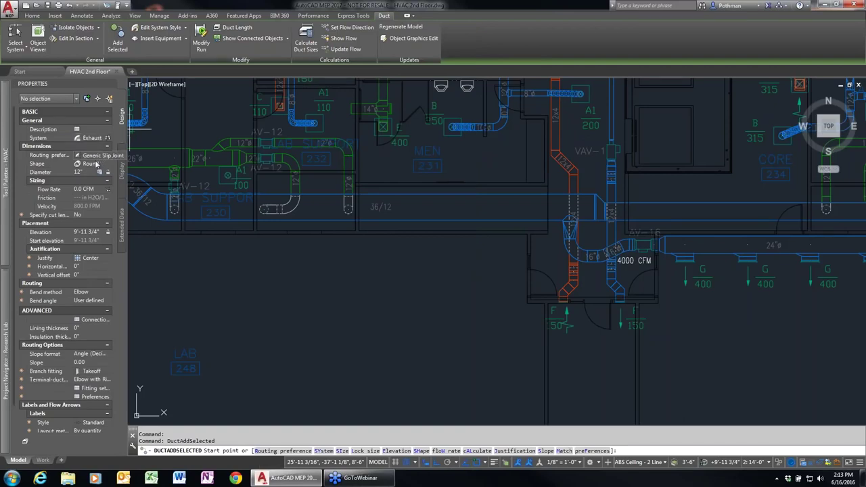
click(324, 305)
click(468, 305)
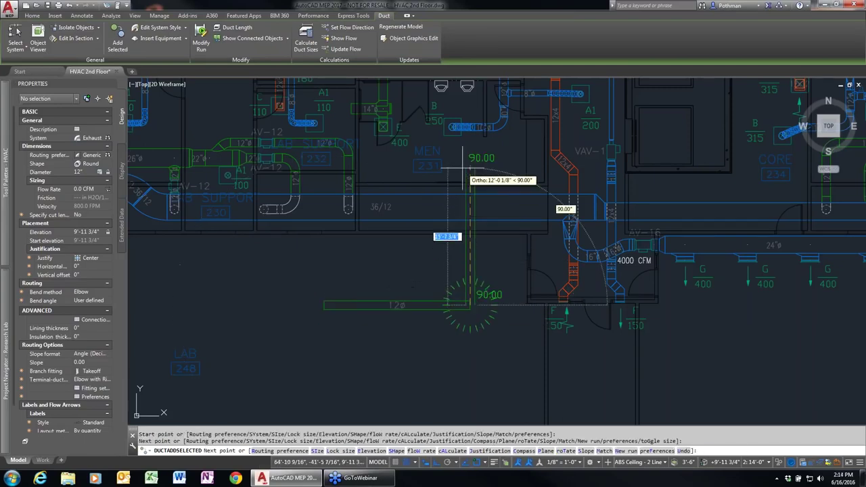
click(472, 193)
click(472, 160)
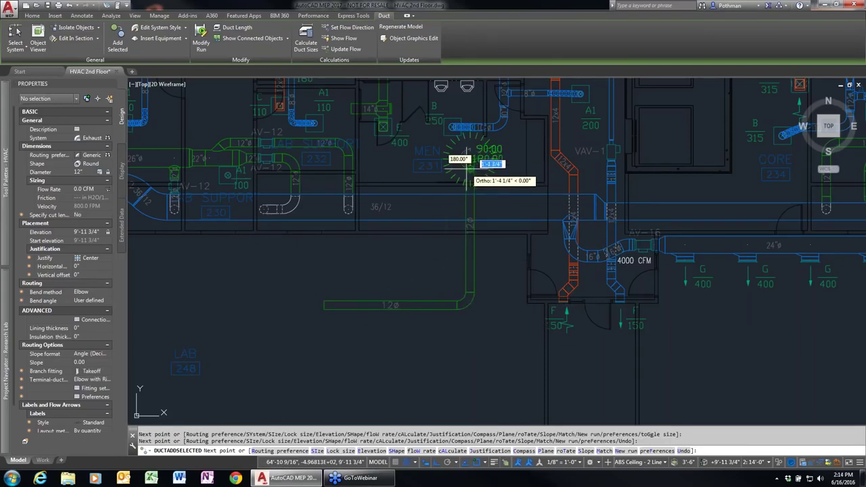
key(Return)
scroll(479, 218, up, 5)
scroll(480, 255, up, 2)
scroll(499, 319, down, 2)
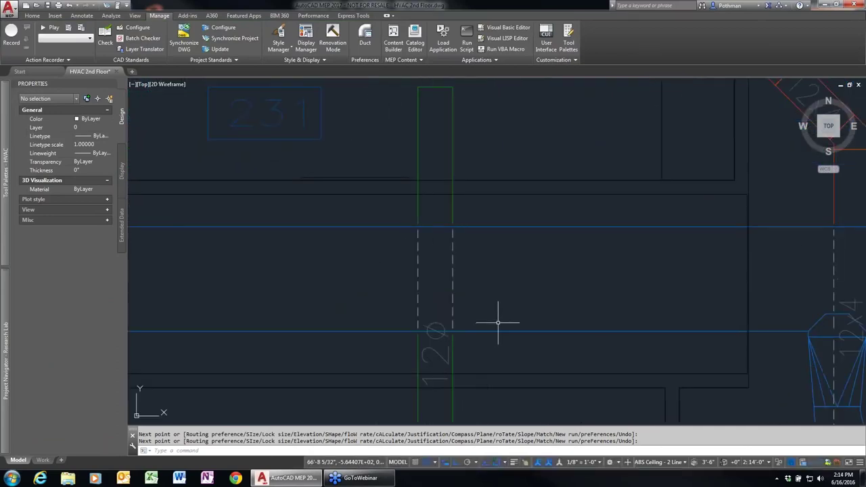
Step: Shorten the new 12ø duct's vertical leg to 10'-1" with its end grip, then undo it
click(469, 264)
click(410, 260)
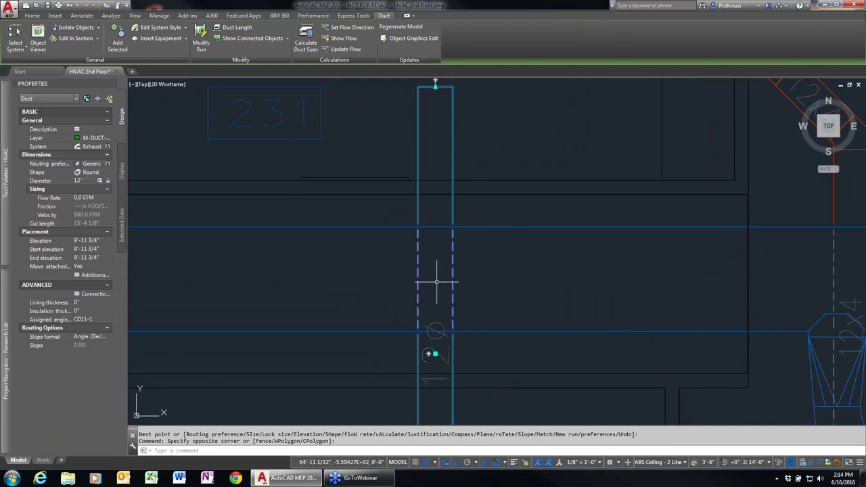
scroll(439, 309, down, 2)
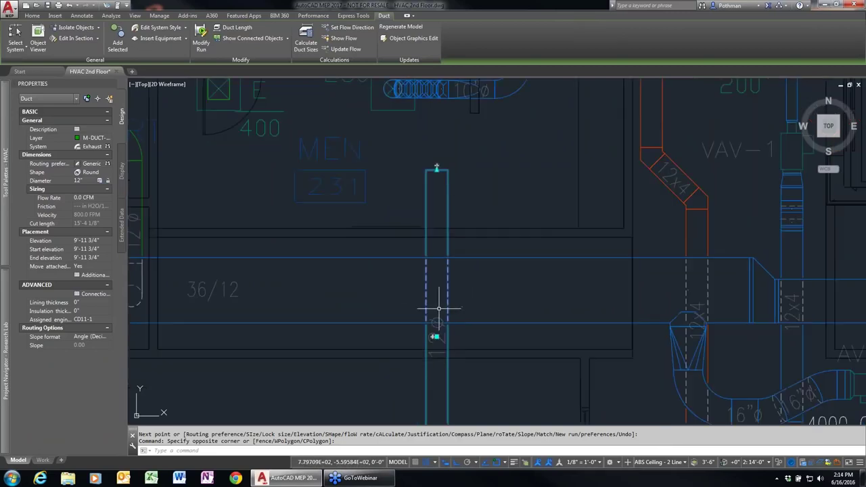
click(436, 167)
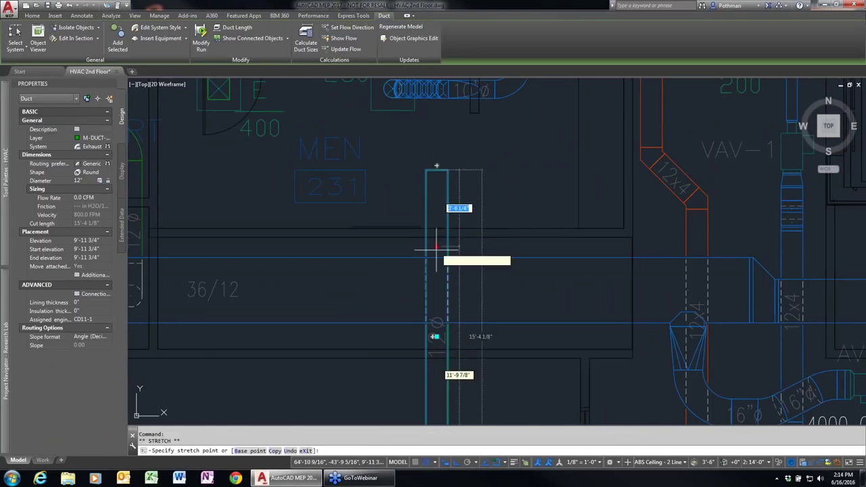
click(436, 285)
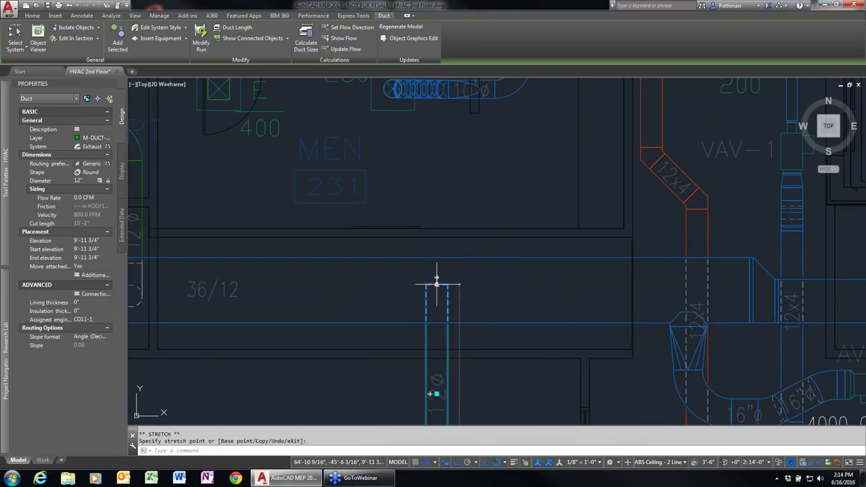
key(ctrl+z)
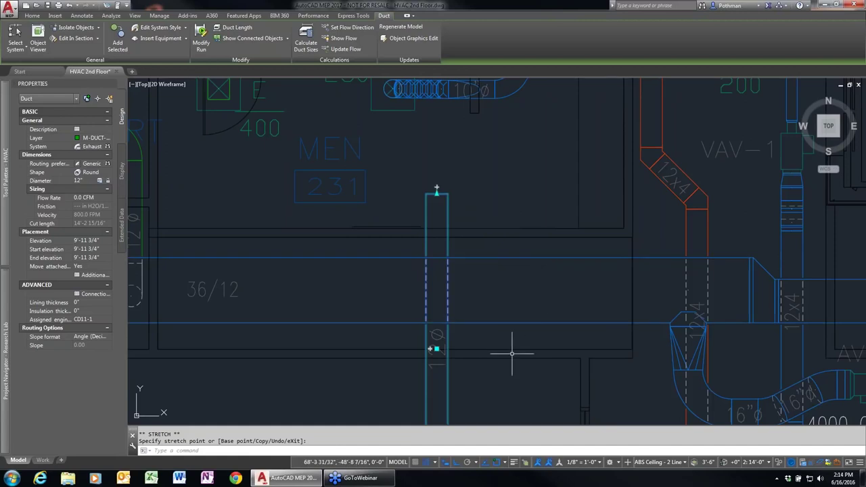
Step: Move the 12ø duct right with its location grip, then back to its original spot
scroll(513, 354, down, 3)
middle_drag(508, 354, 507, 329)
scroll(495, 241, up, 2)
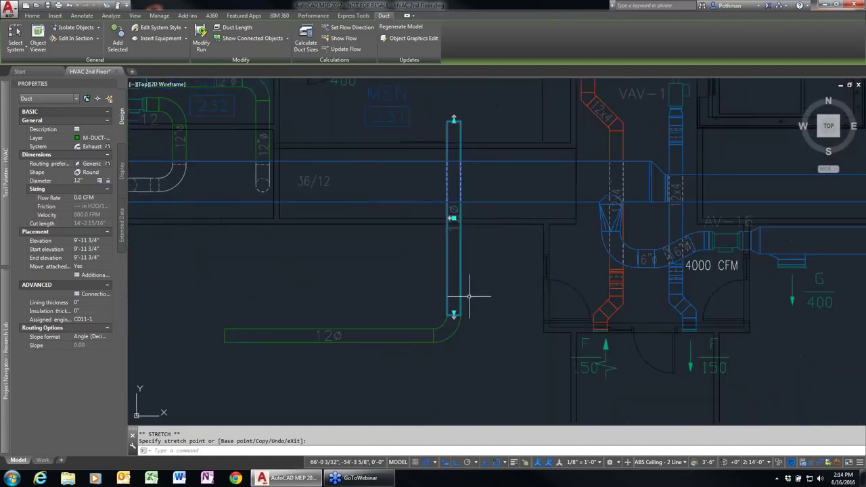
click(453, 218)
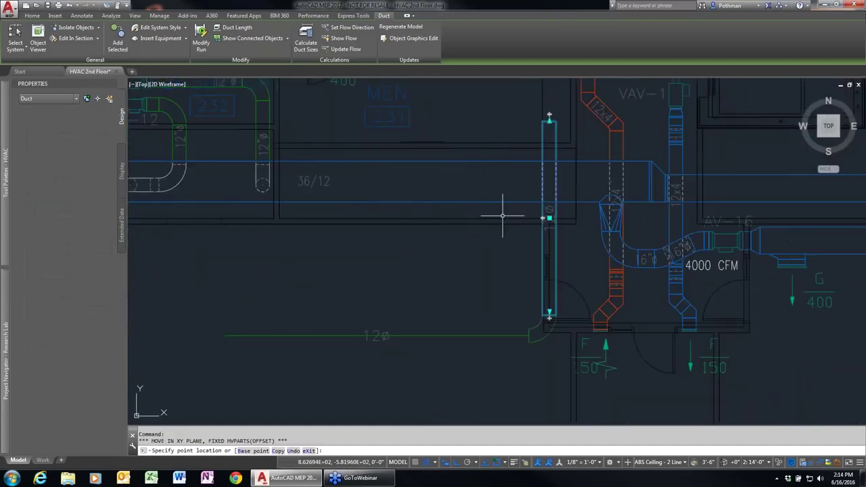
click(503, 216)
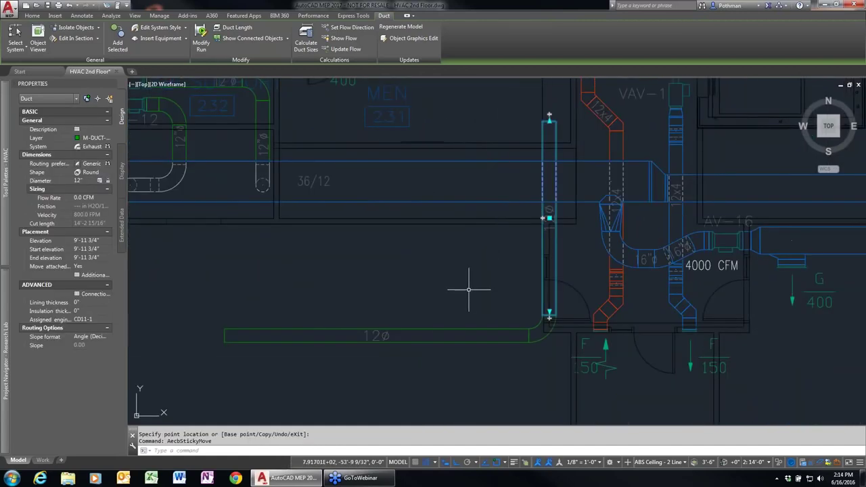
click(550, 216)
click(454, 218)
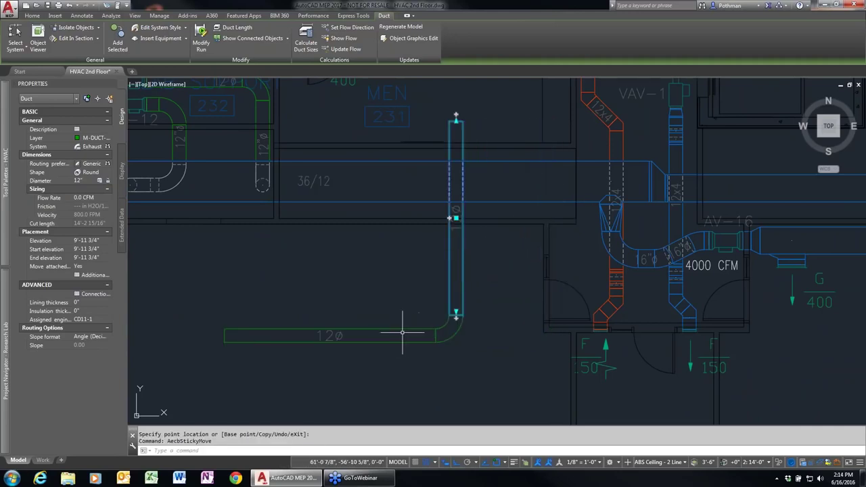
key(Escape)
Step: Erase both legs and the elbow of the trial 12ø exhaust duct with a crossing window
click(492, 366)
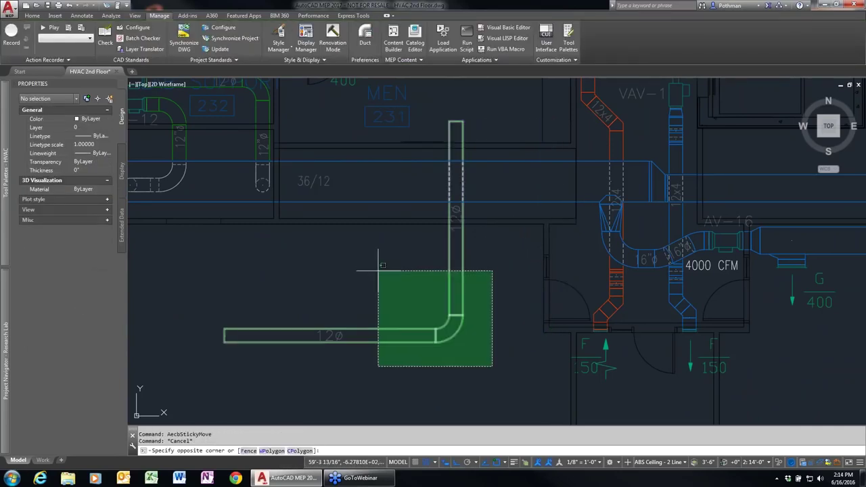
click(378, 271)
key(Delete)
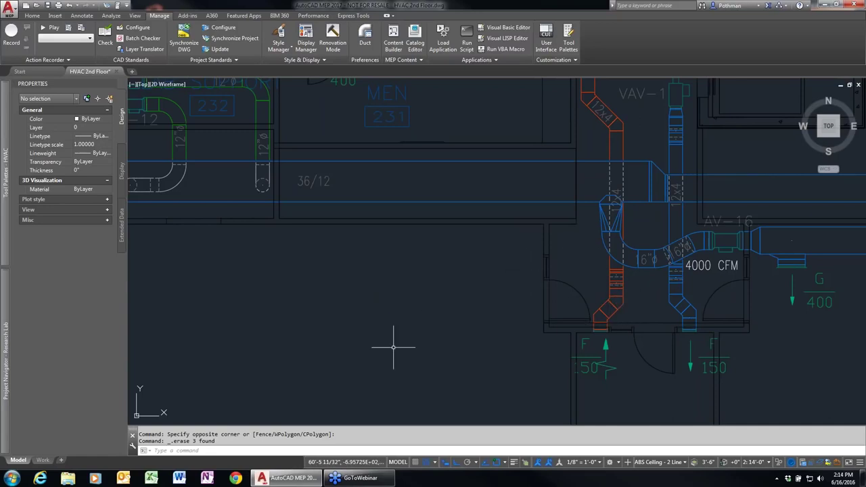
middle_drag(360, 324, 483, 319)
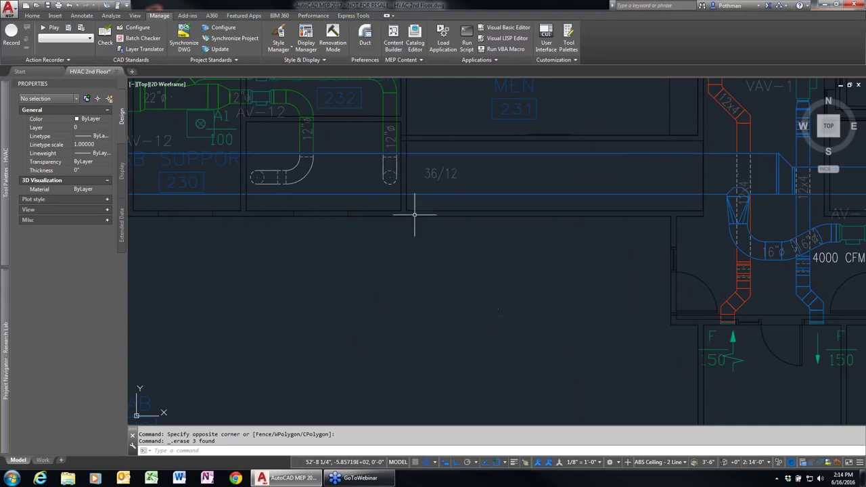
Step: Start Add Multi-view Parts from the Home tab's HVAC equipment tools
click(33, 15)
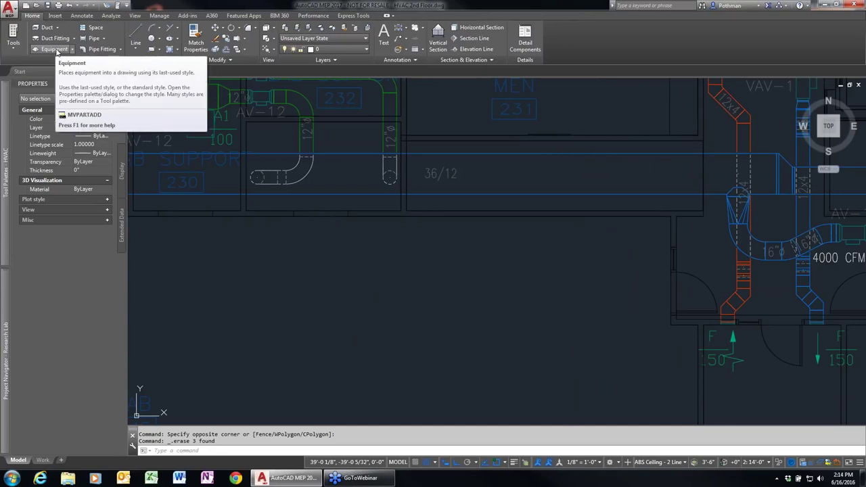
mouse_move(6, 147)
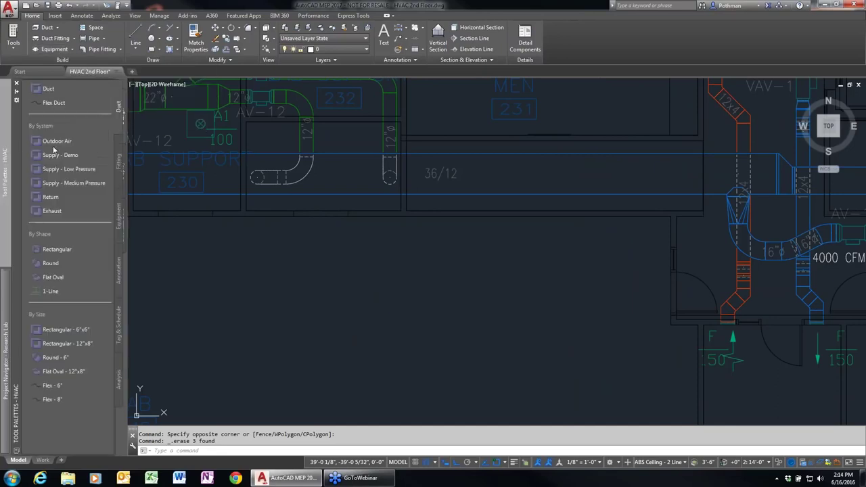
click(118, 229)
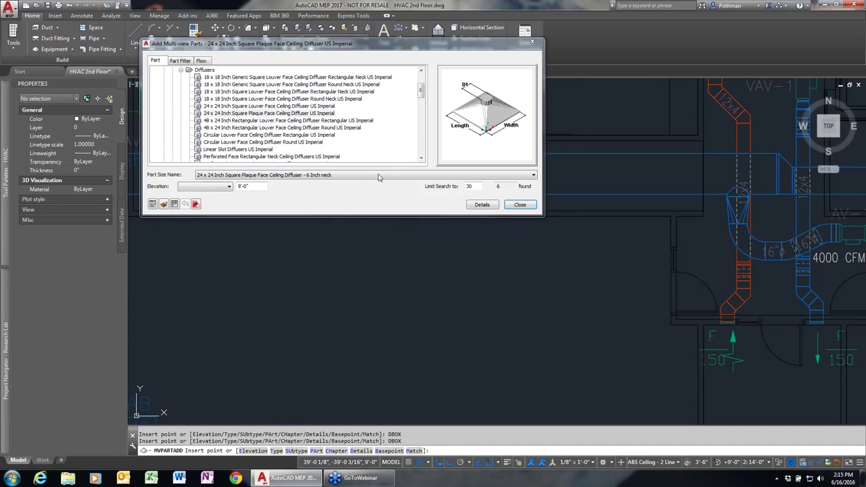
drag(421, 95, 421, 86)
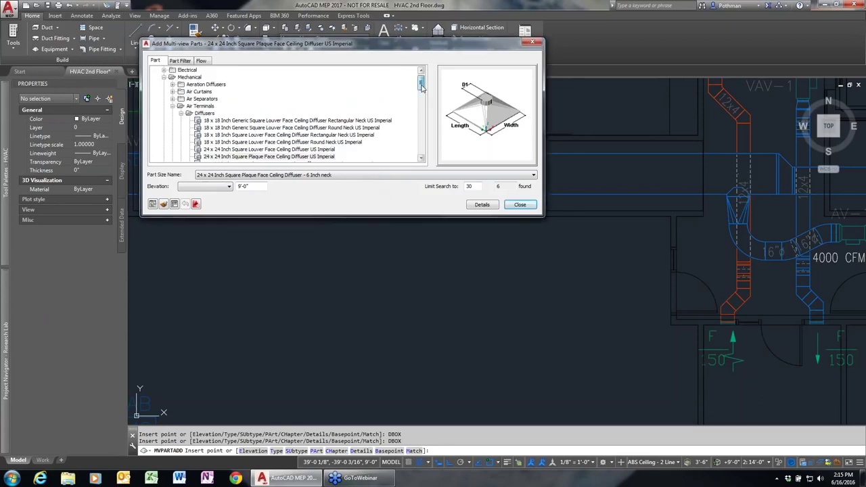
Step: Expand Electrical and choose the 1600-2000 kW diesel Emergency Power Generator part
click(164, 71)
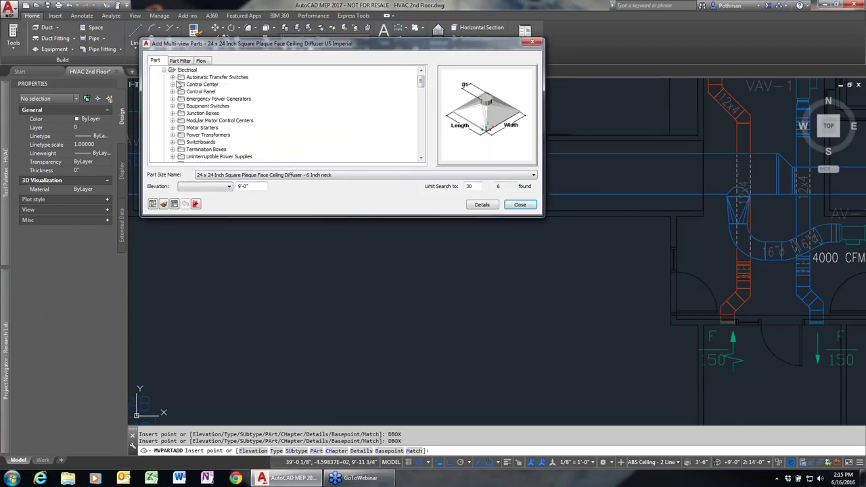
click(203, 99)
click(173, 99)
click(190, 107)
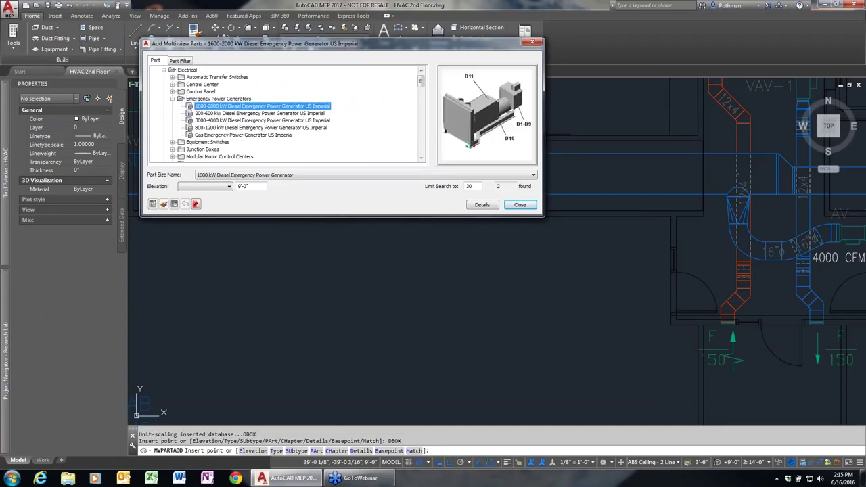
drag(421, 81, 420, 99)
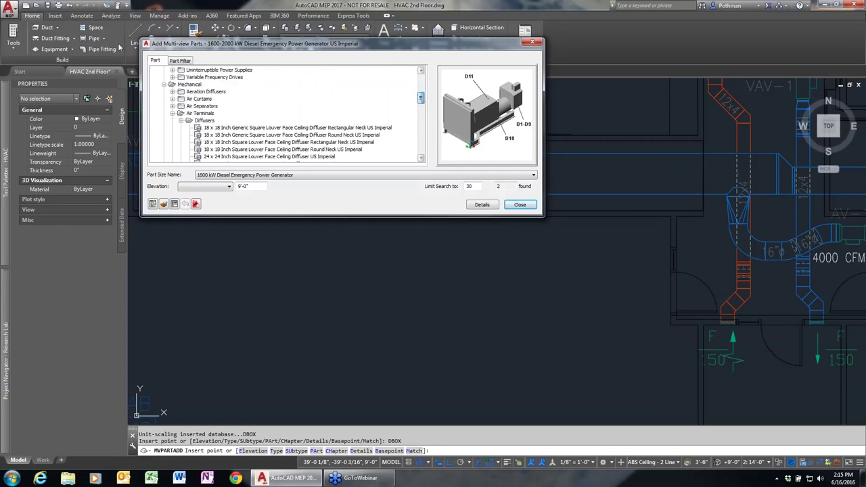
Step: Collapse Air Terminals and scroll down through the Mechanical part categories
click(172, 114)
scroll(196, 112, down, 1)
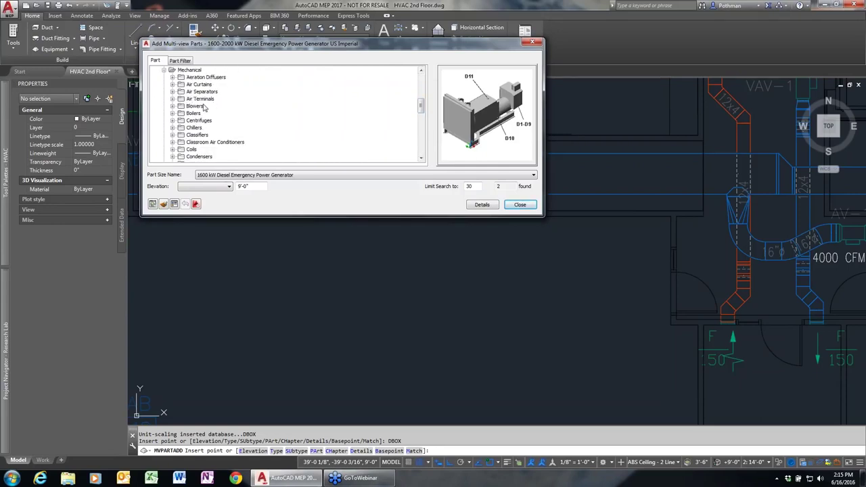
scroll(217, 148, down, 2)
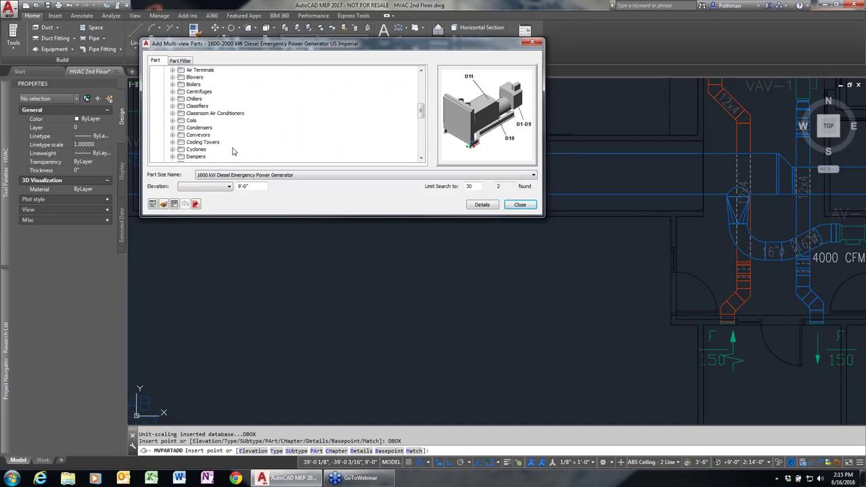
scroll(230, 149, down, 1)
scroll(229, 149, down, 1)
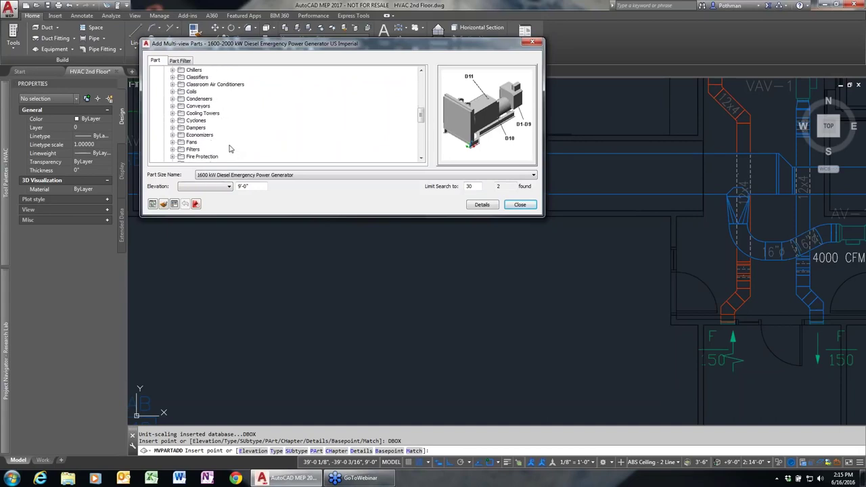
scroll(203, 140, down, 4)
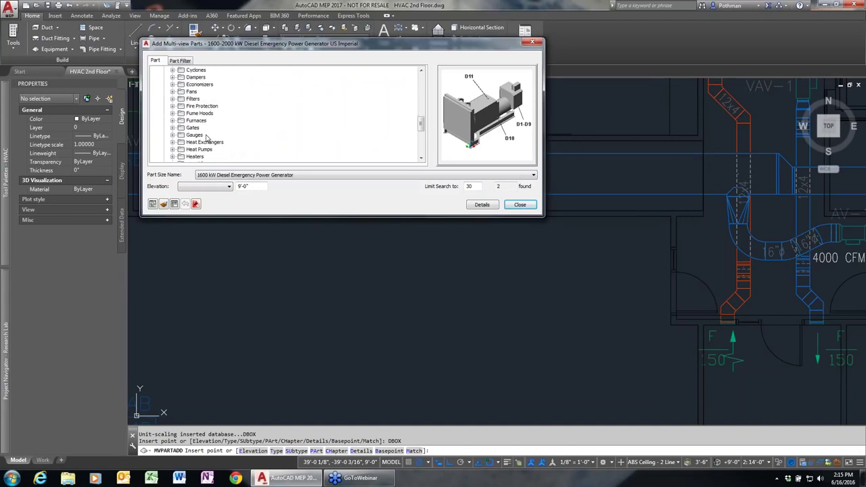
scroll(207, 141, down, 4)
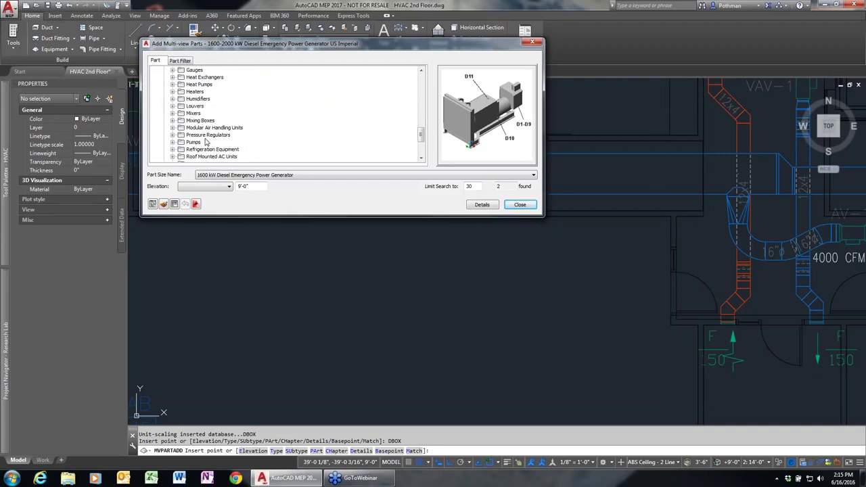
scroll(205, 140, down, 1)
scroll(203, 140, down, 2)
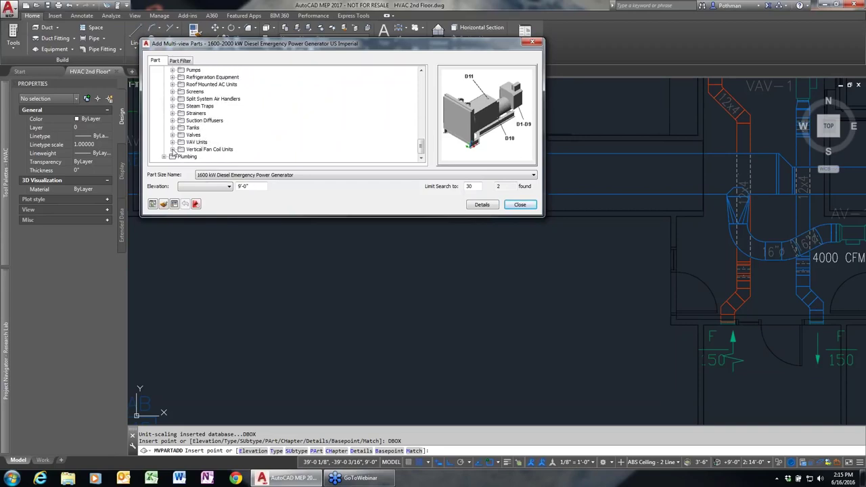
Step: Browse the Valves and Plumbing categories, checking Ball Valves sizes at 0.250 inch
click(173, 136)
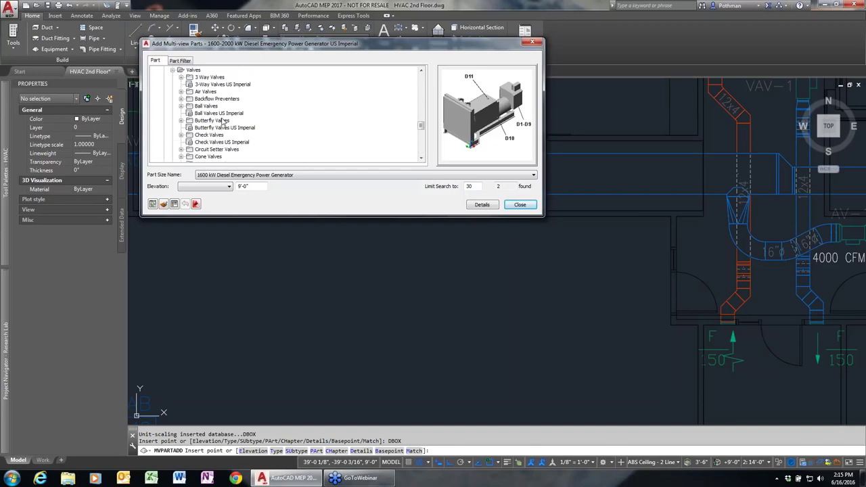
click(223, 114)
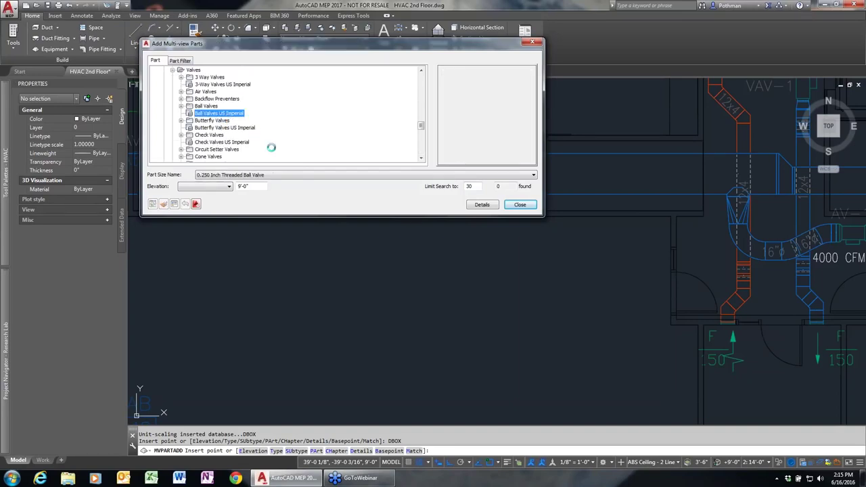
click(273, 175)
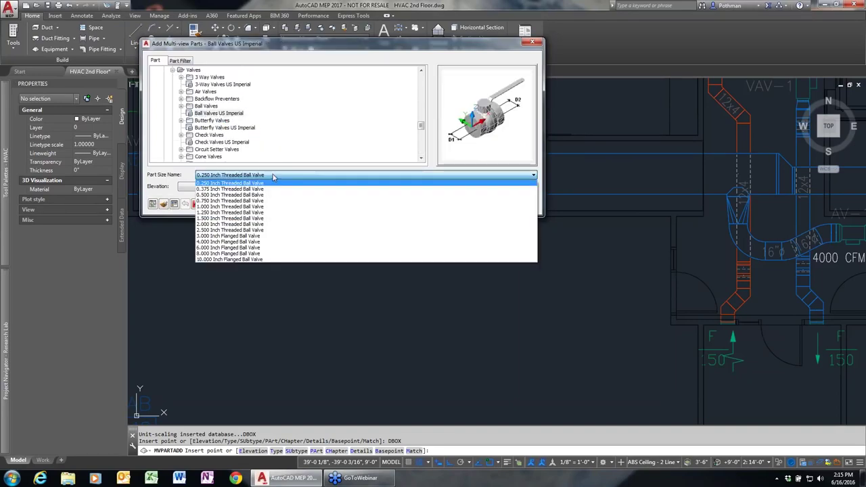
click(272, 175)
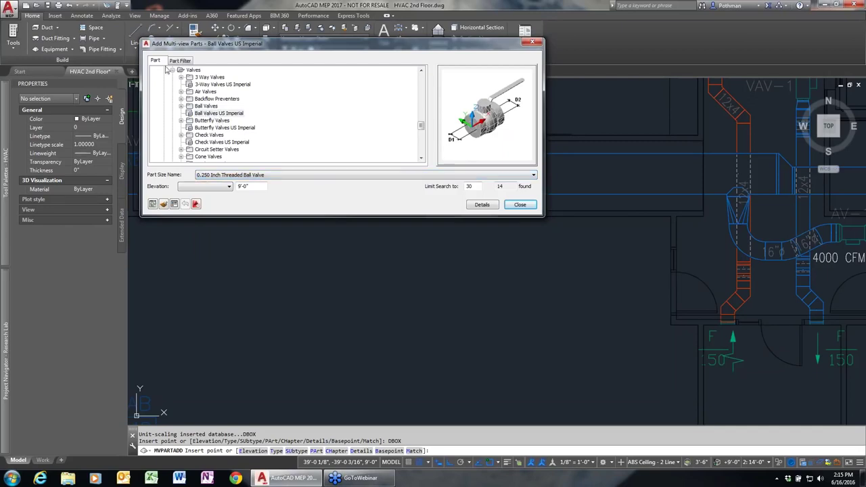
scroll(422, 142, down, 10)
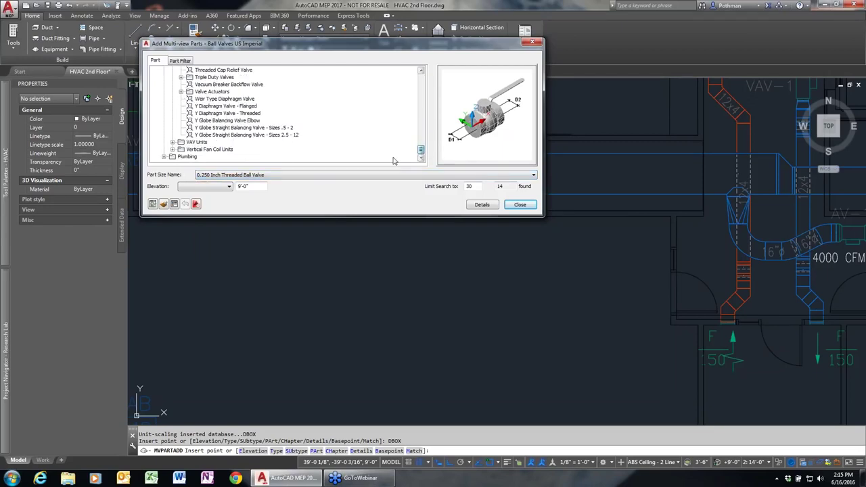
click(164, 157)
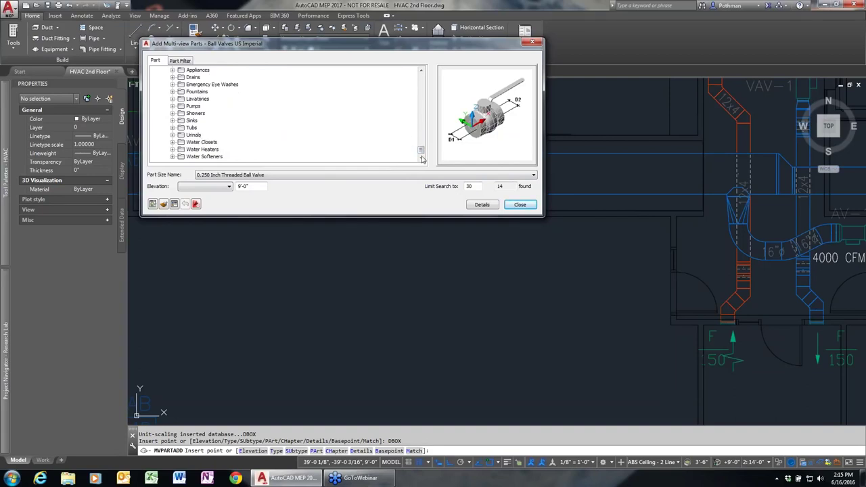
drag(425, 157, 437, 92)
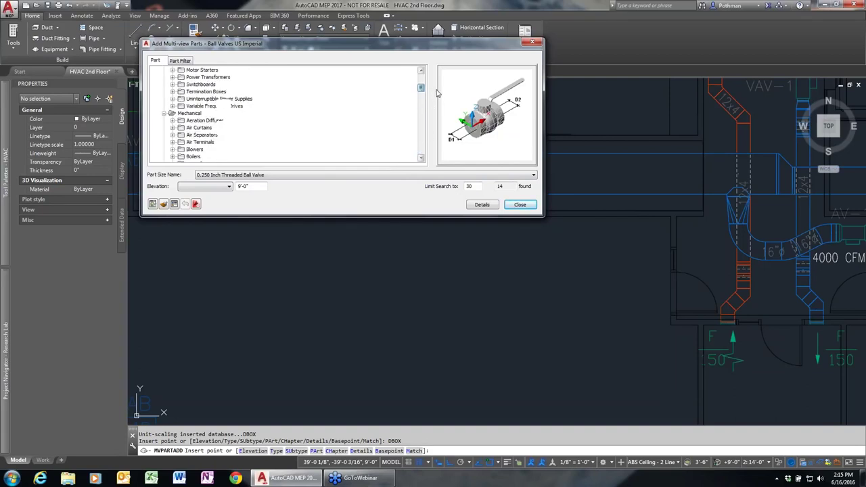
Step: Place a 24 x 24 Square Louver Face Ceiling Diffuser at 9'-0" elevation below the main duct
double_click(199, 142)
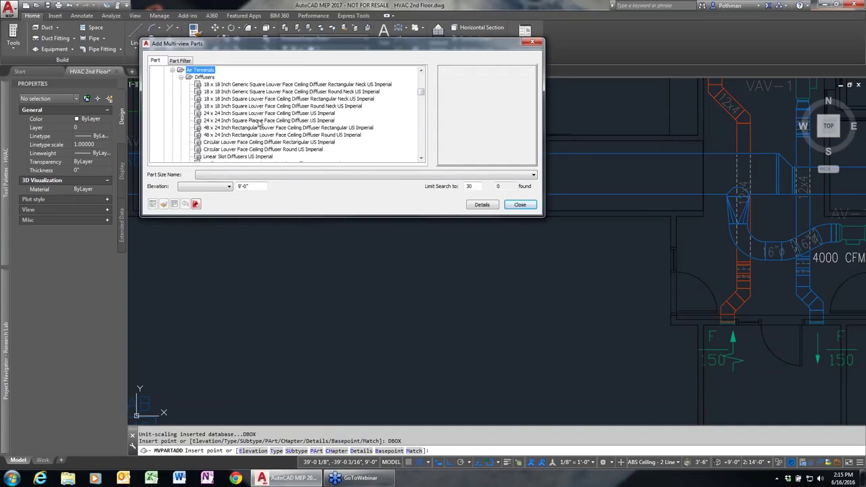
click(260, 120)
key(Up)
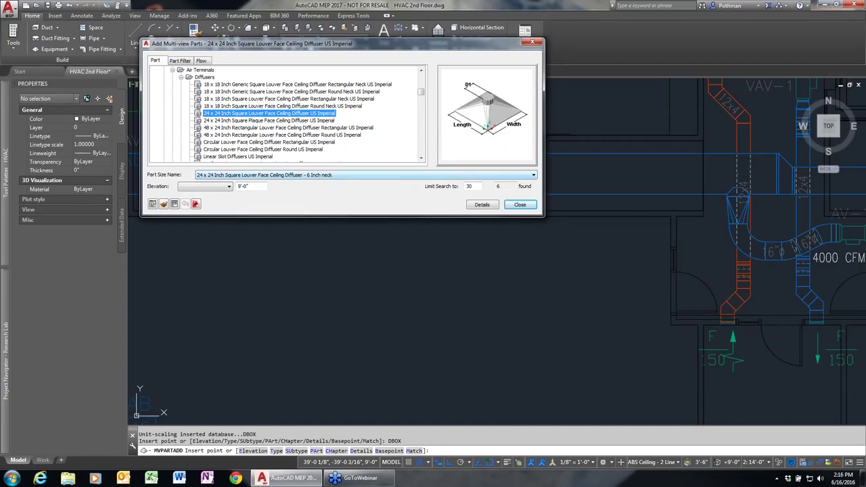
drag(254, 187, 220, 189)
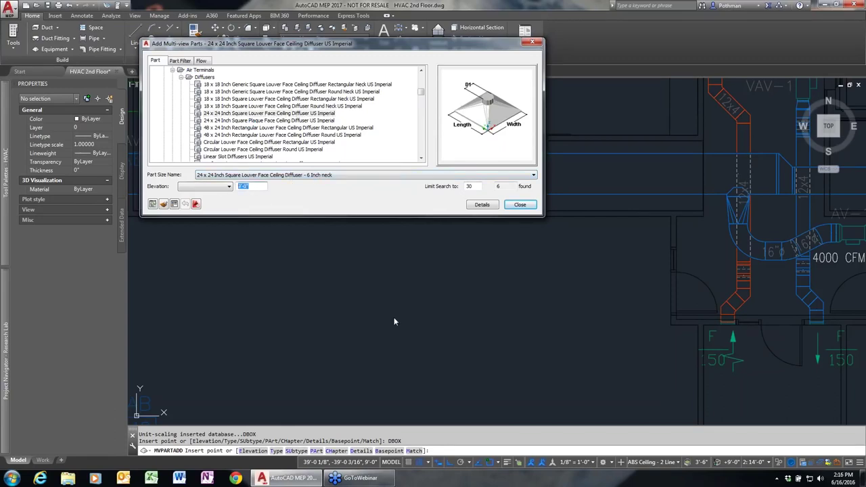
click(334, 313)
key(Return)
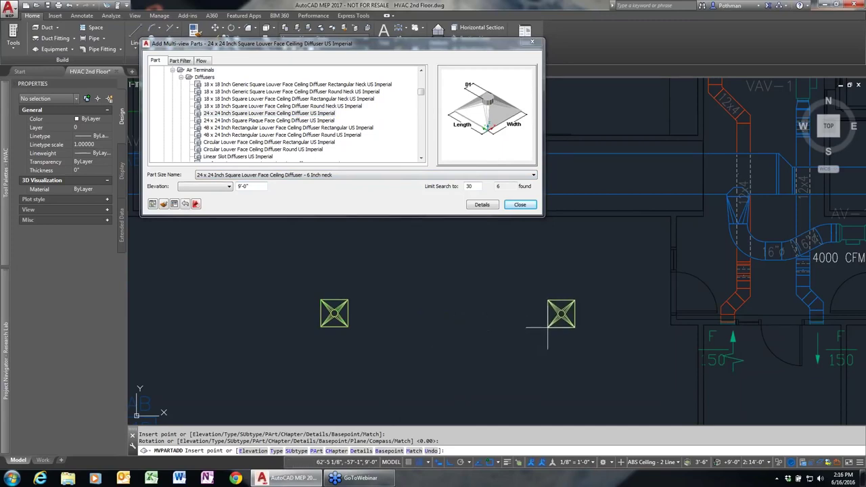
key(Escape)
Step: Copy the diffuser to the right with COPY so two sit side by side
text(co)
key(Return)
drag(412, 356, 251, 264)
key(Return)
click(313, 359)
click(563, 359)
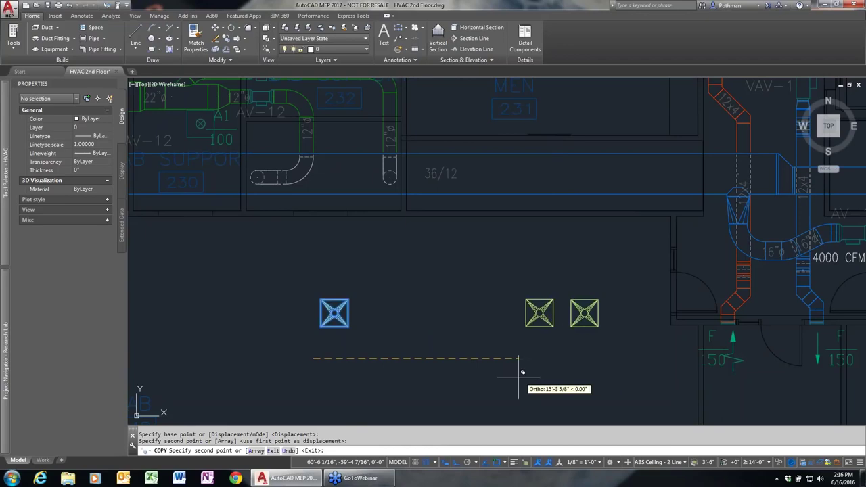
key(Escape)
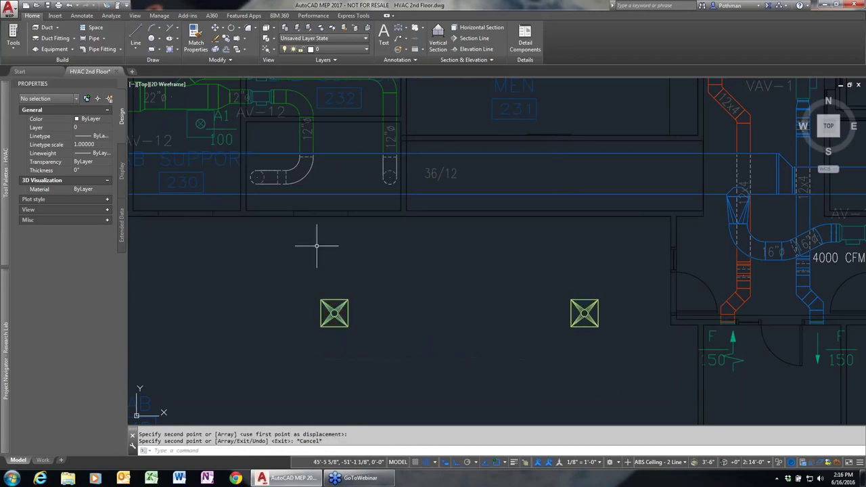
click(271, 111)
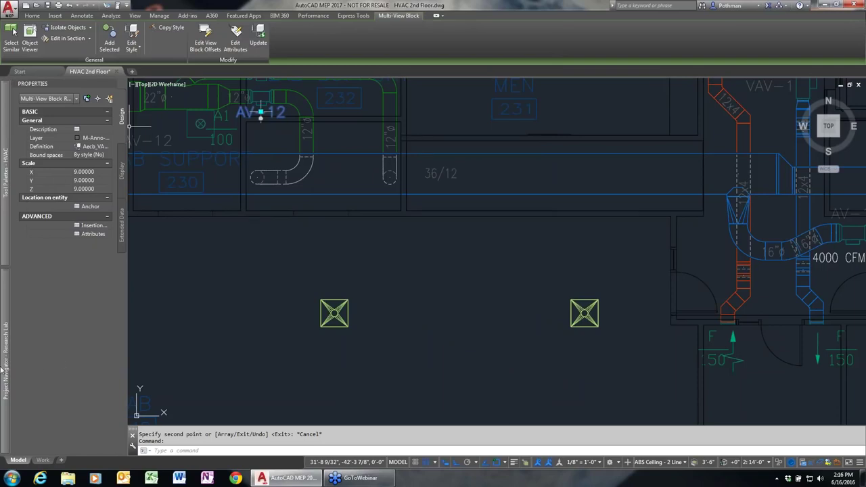
Step: Pick the air terminal tag tool from the annotation tagging and schedule tools
mouse_move(3, 369)
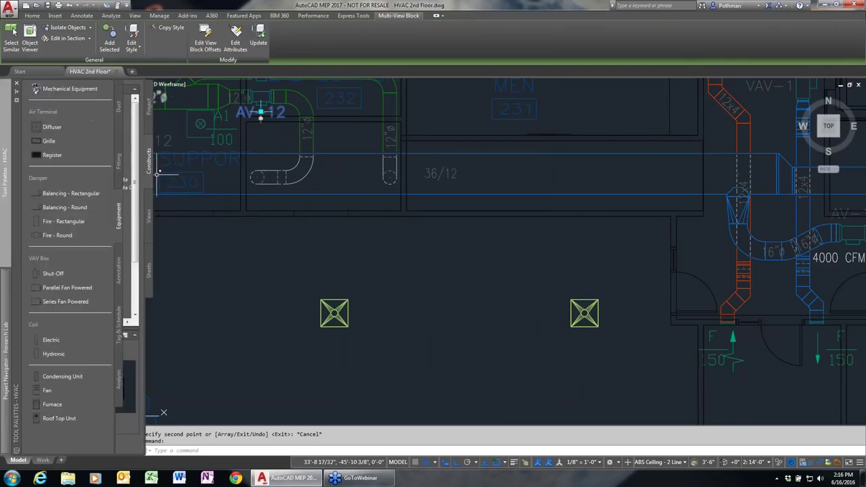
mouse_move(3, 156)
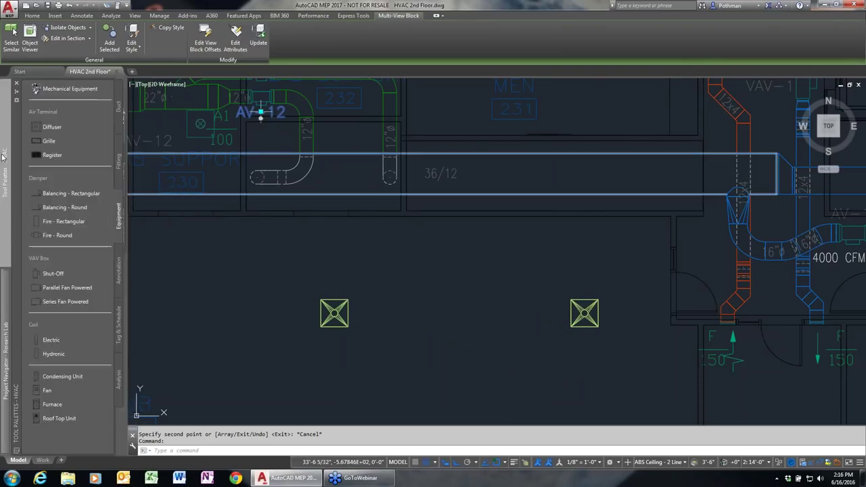
click(122, 273)
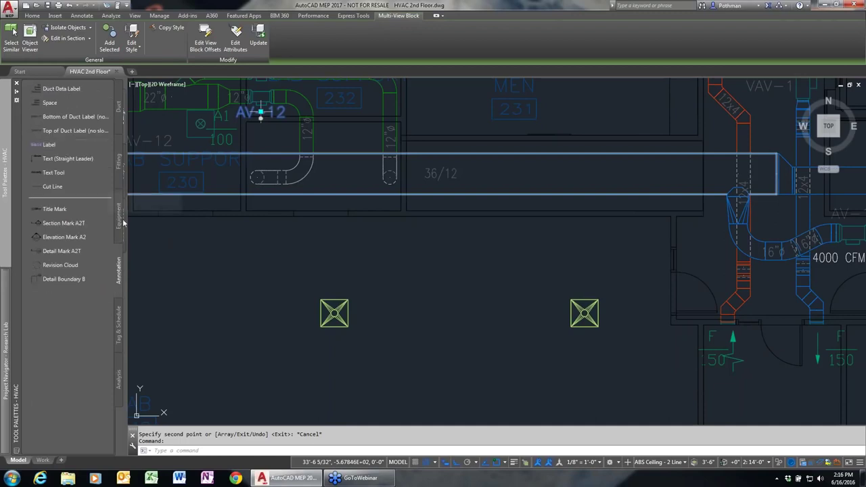
click(117, 326)
click(48, 107)
Step: Add an A1 tag below the left diffuser, matching the existing A1 air terminal tag
click(200, 124)
click(227, 133)
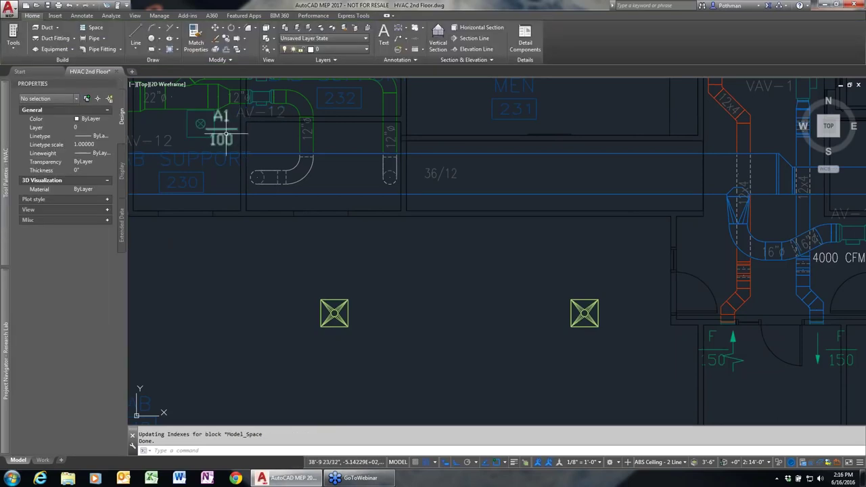
click(223, 132)
right_click(239, 186)
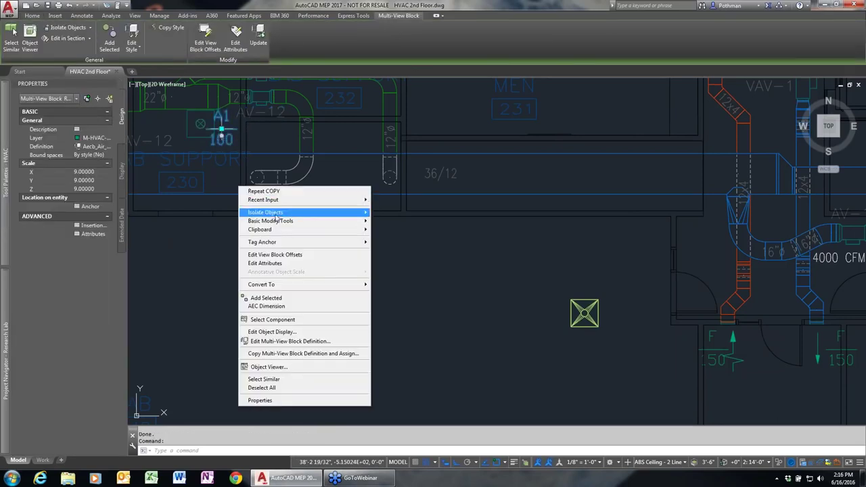
click(289, 300)
click(335, 311)
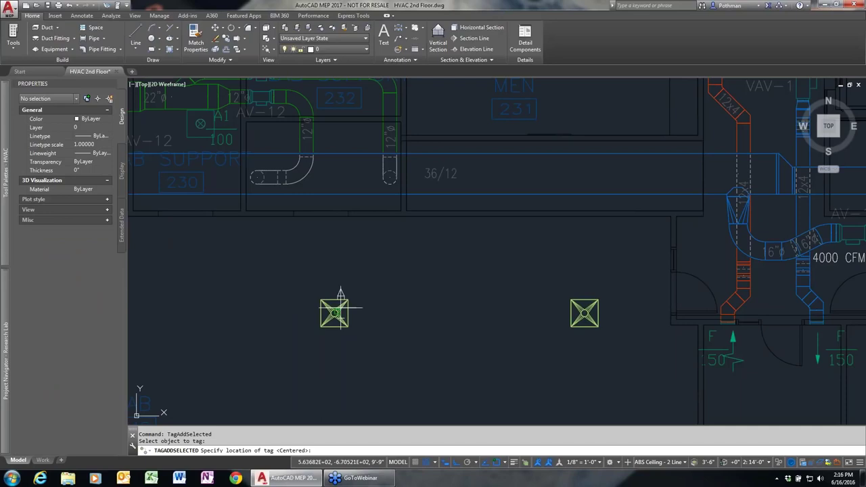
click(283, 339)
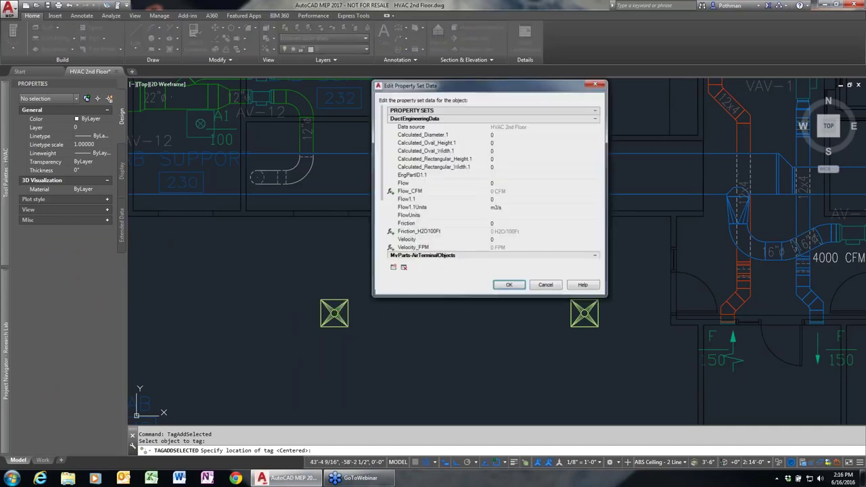
click(547, 286)
Step: Tag the right diffuser with A1 beneath it and re-place the left diffuser's tag
click(582, 311)
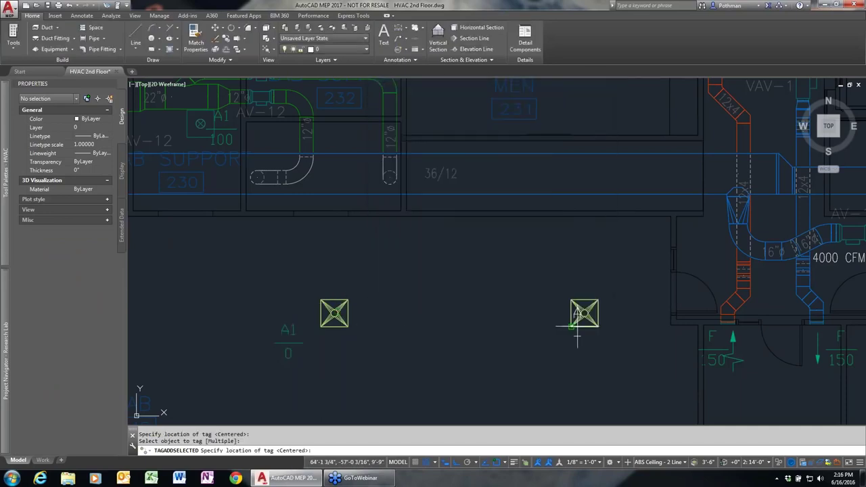
click(544, 342)
click(508, 287)
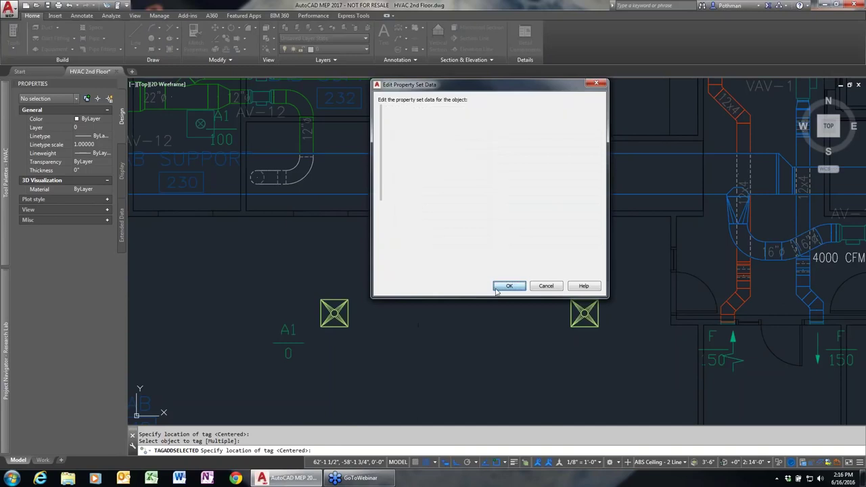
key(Return)
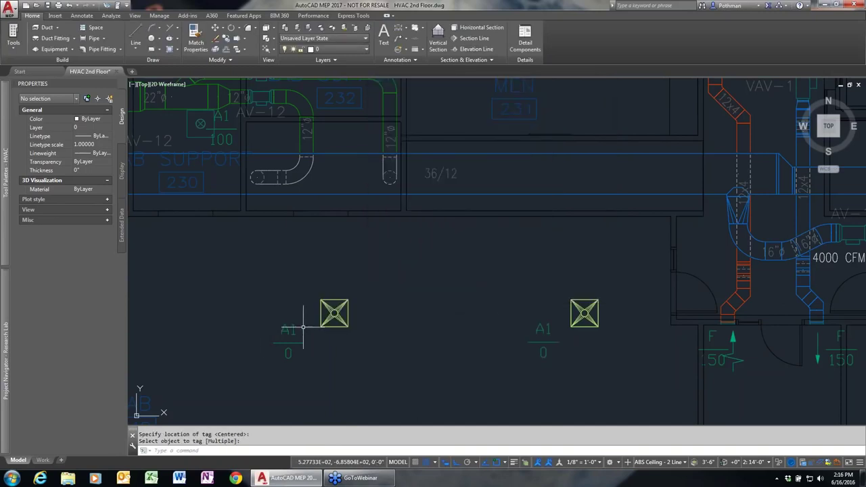
click(325, 319)
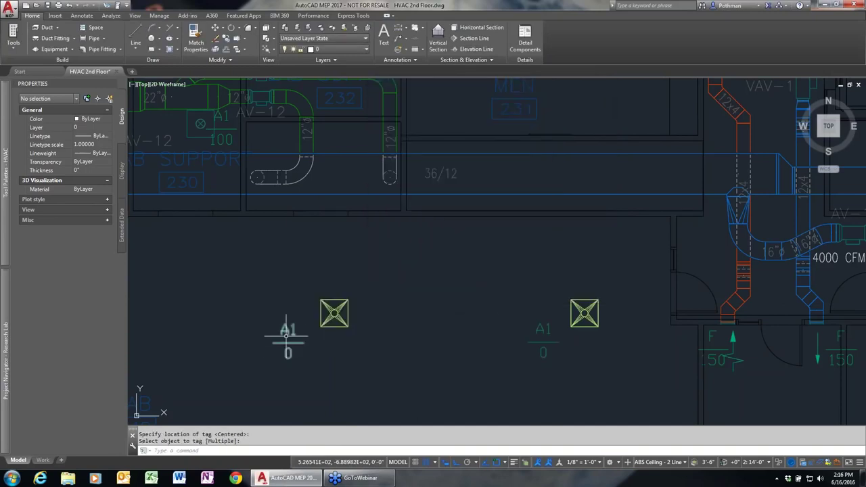
click(289, 330)
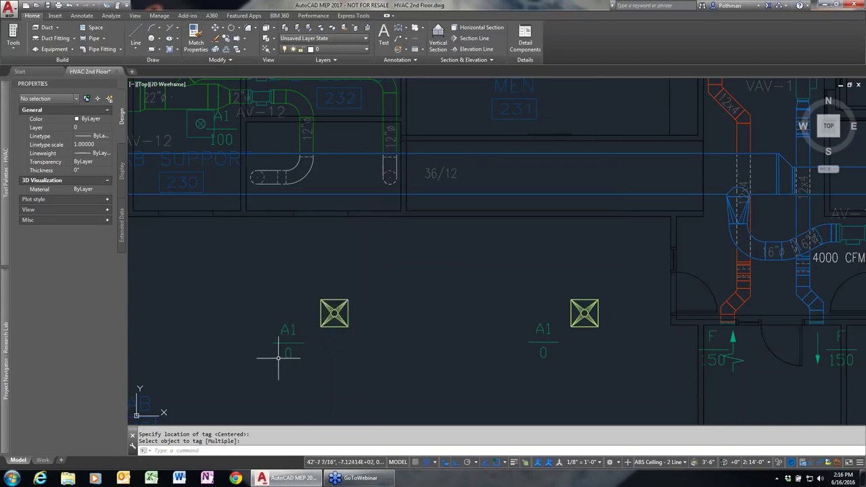
click(617, 285)
Step: Set Flow (Each Terminal) to 250 CFM for both diffusers in MvPart Modify
click(315, 327)
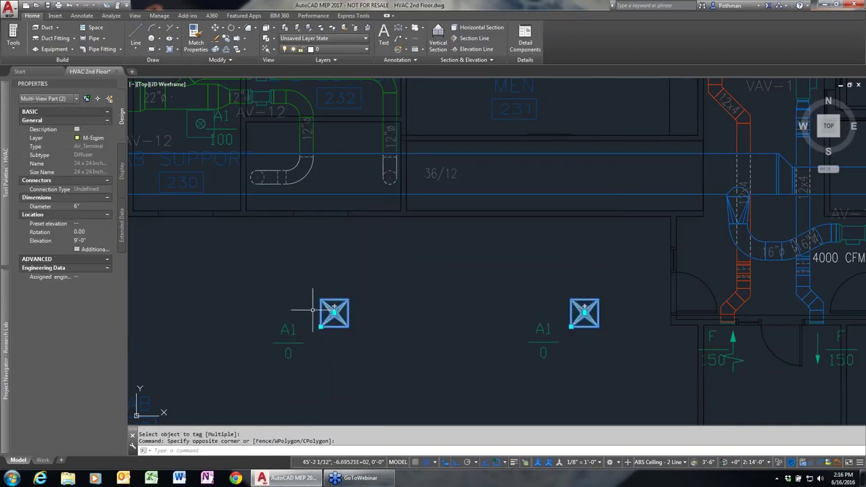
right_click(297, 275)
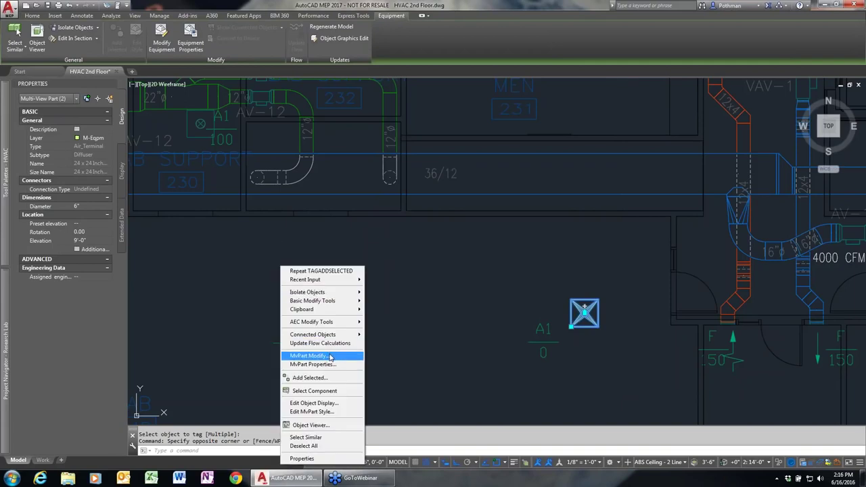
click(329, 357)
click(67, 106)
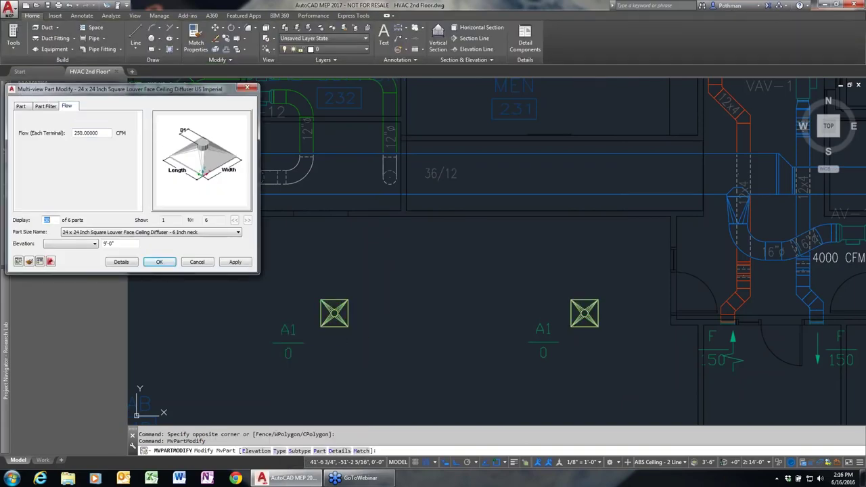
click(159, 263)
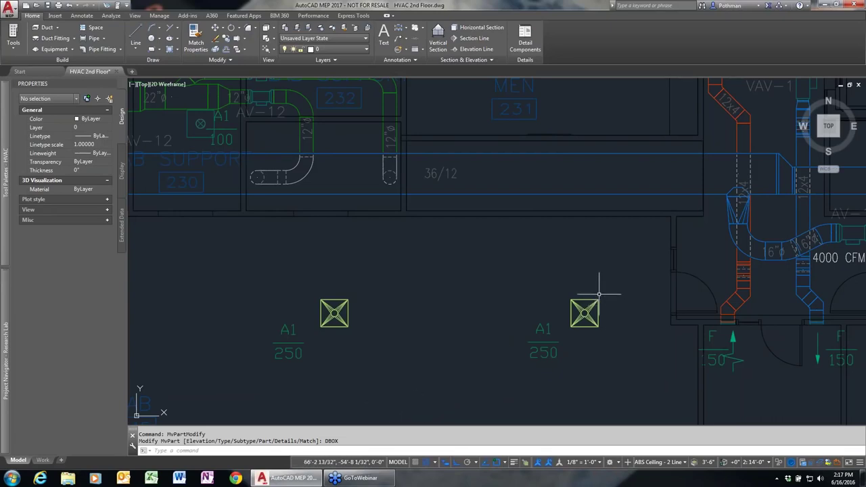
click(338, 313)
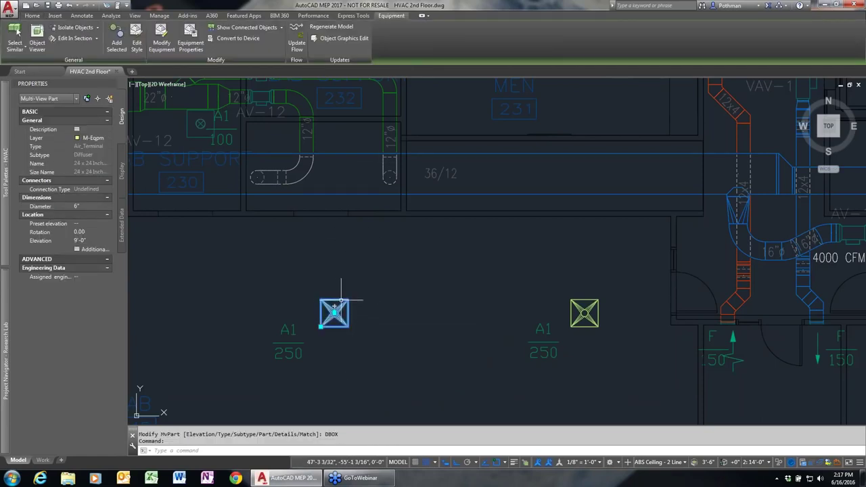
Step: Draw a 6-inch round duct from the left diffuser straight up into the main supply duct
mouse_move(335, 305)
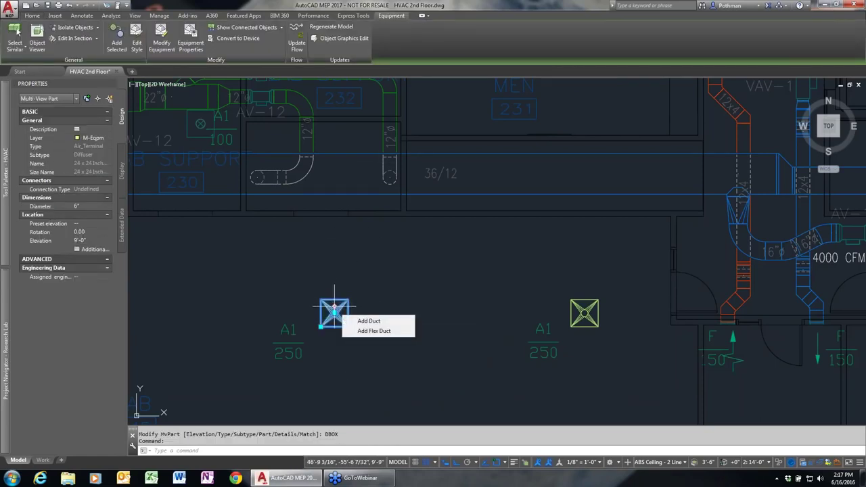
click(335, 310)
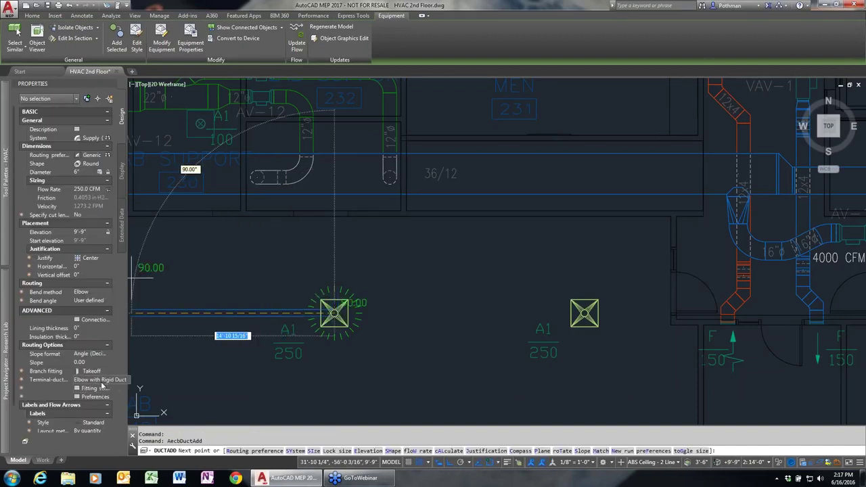
click(337, 174)
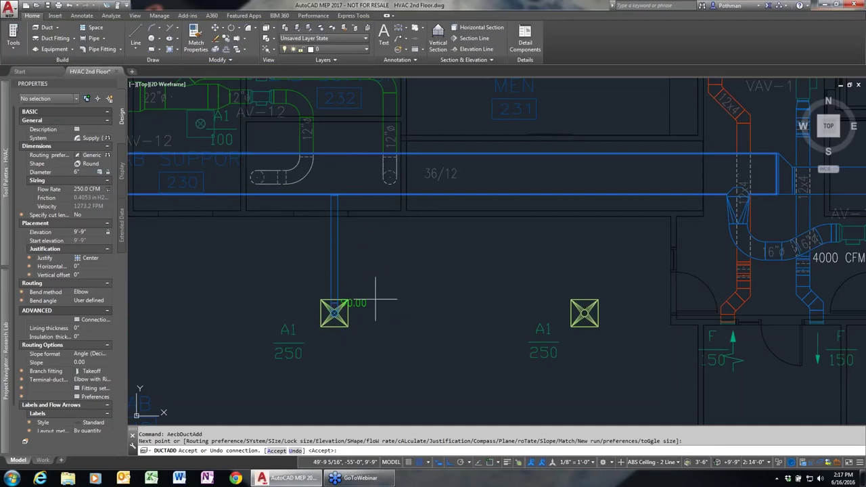
key(Return)
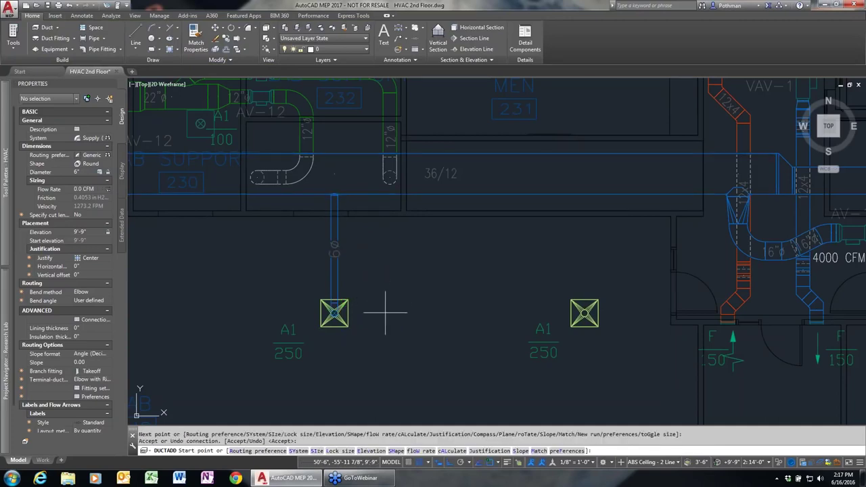
key(Return)
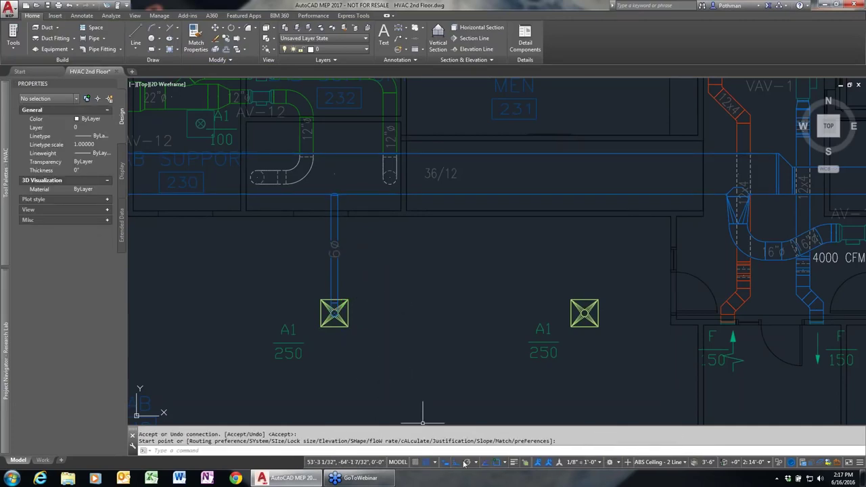
click(504, 462)
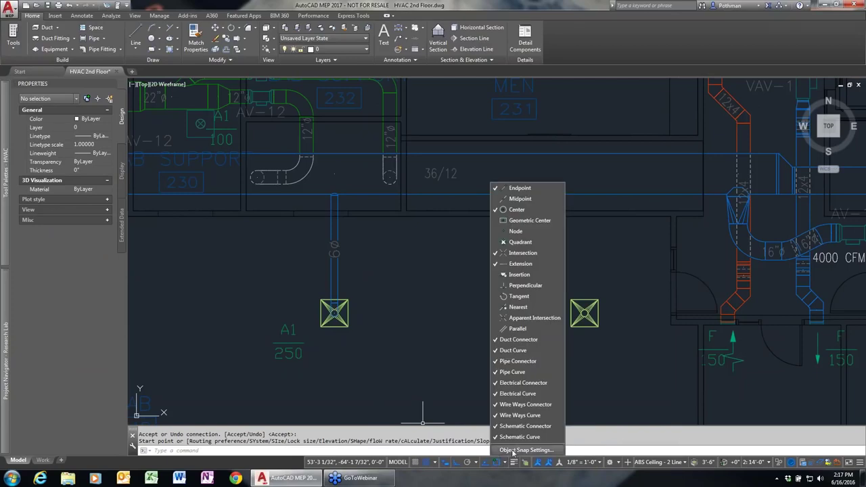
click(512, 452)
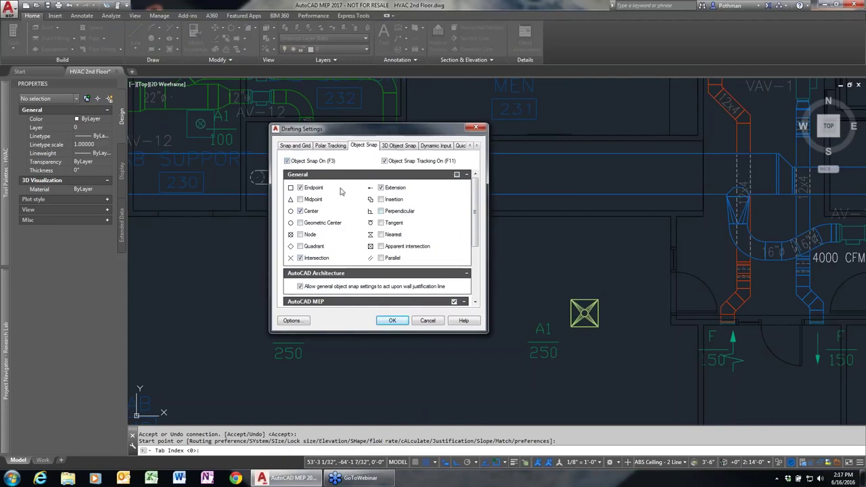
scroll(467, 212, down, 5)
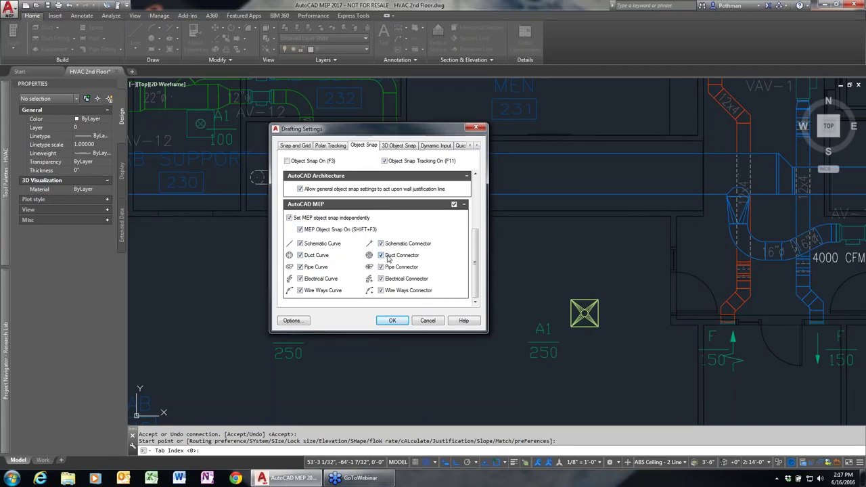
click(428, 320)
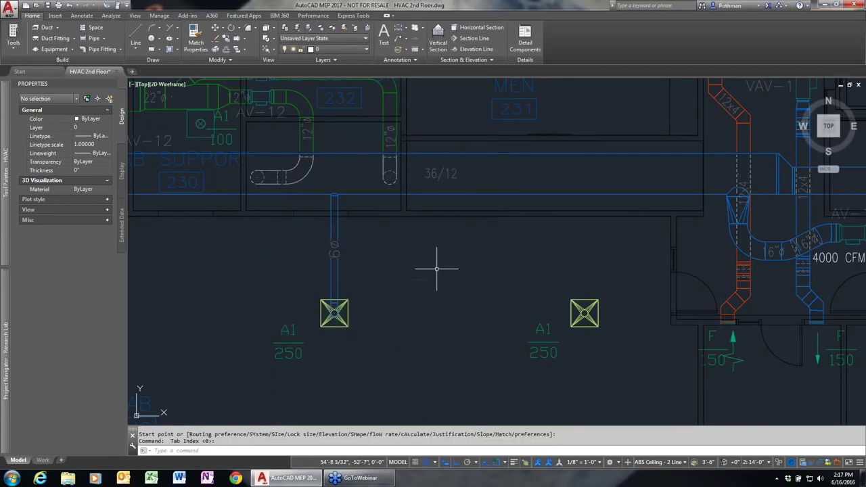
Step: Route a duct from the vertical branch into the right A1 diffuser using a Flexible terminal connection
click(363, 288)
click(315, 283)
right_click(327, 249)
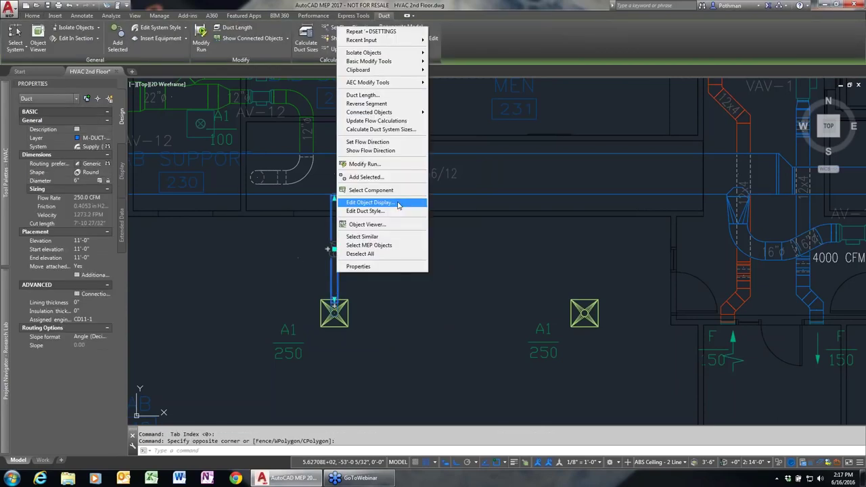
click(393, 177)
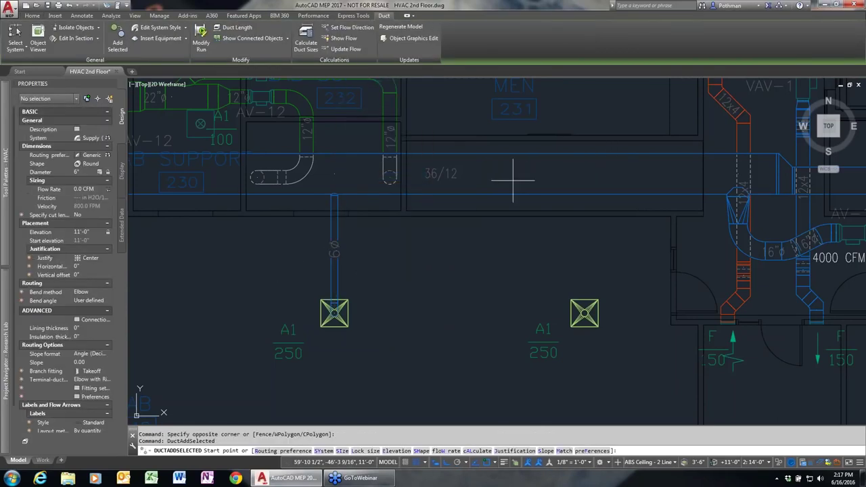
click(513, 180)
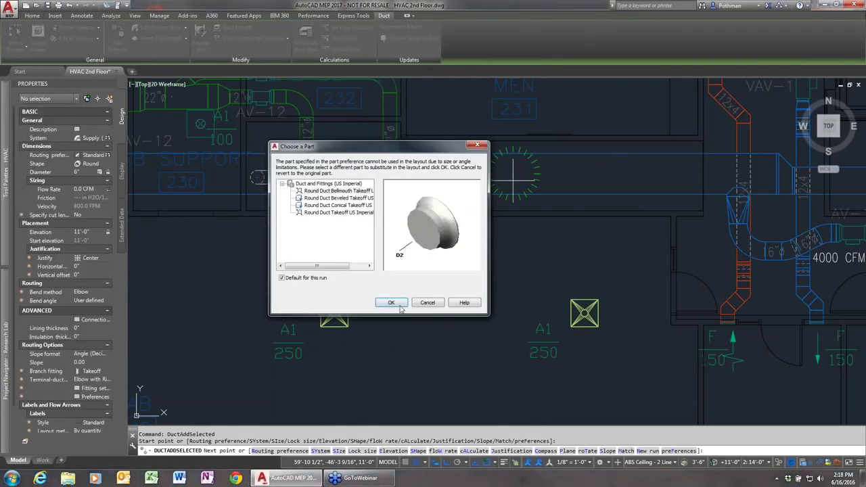
click(414, 304)
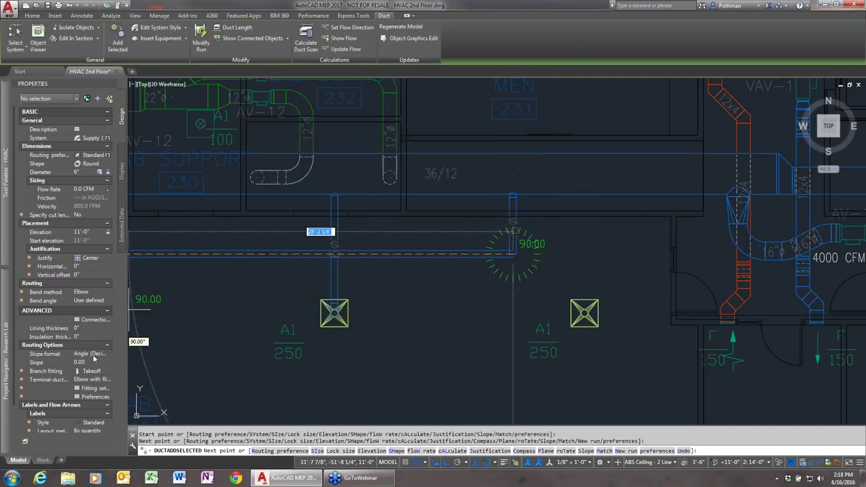
click(95, 382)
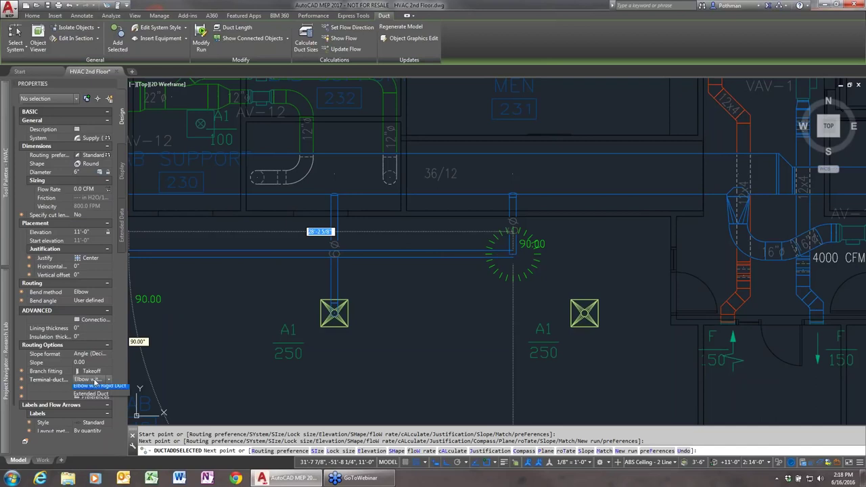
click(82, 388)
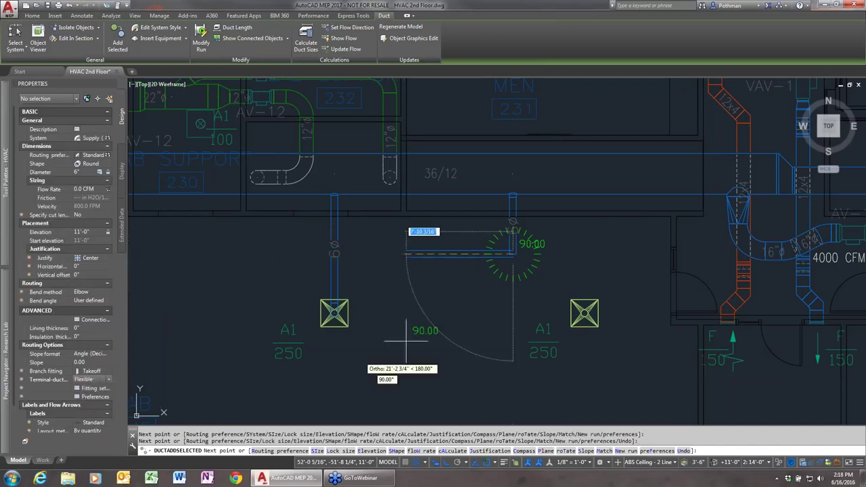
click(584, 313)
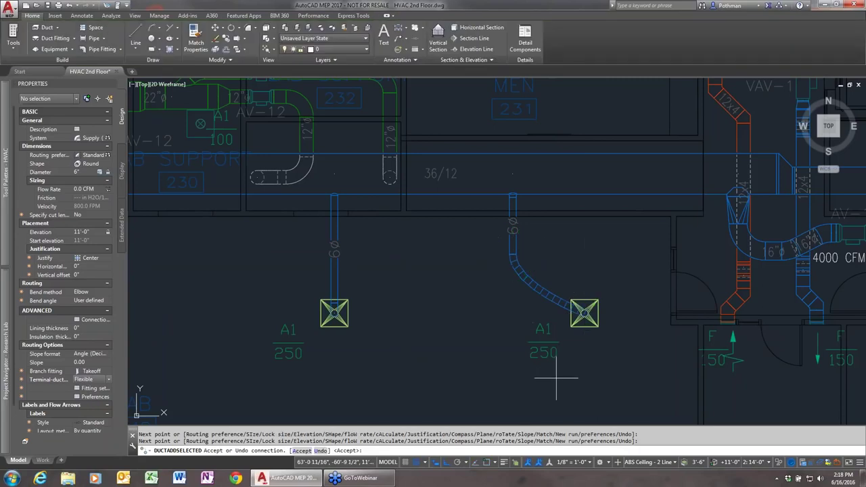
key(Return)
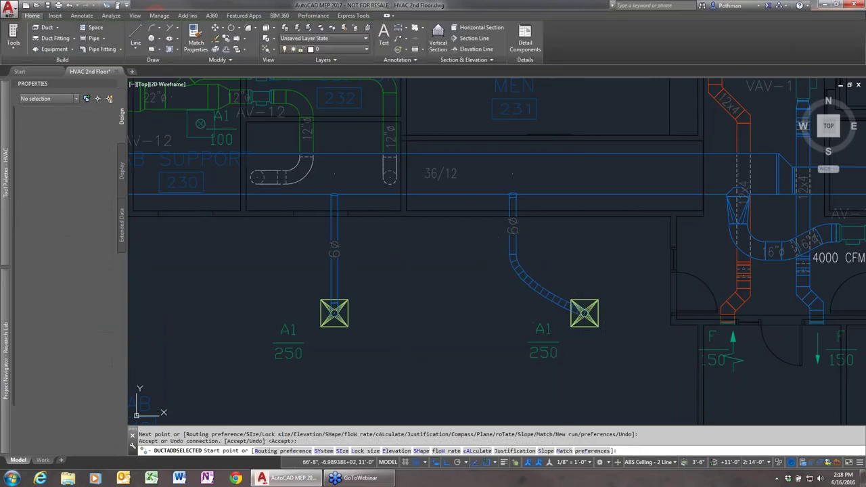
key(Escape)
Step: Grip-move the right diffuser left and back to confirm the flexible duct follows
click(586, 312)
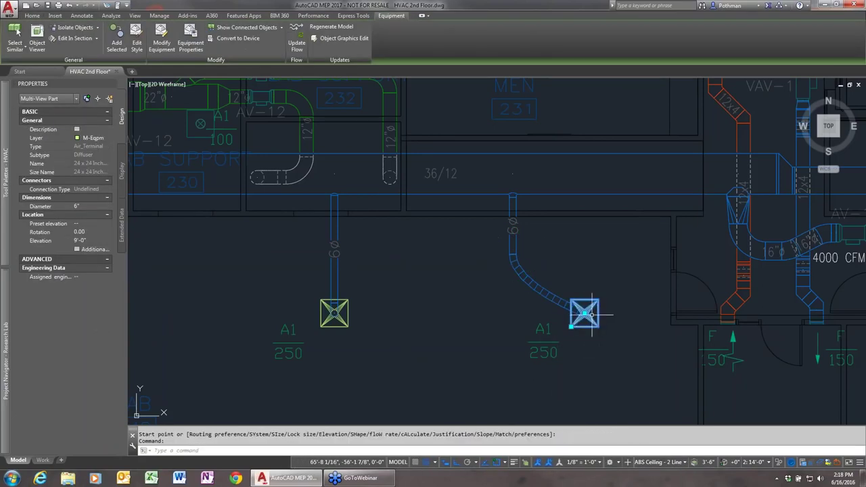
click(571, 327)
click(432, 328)
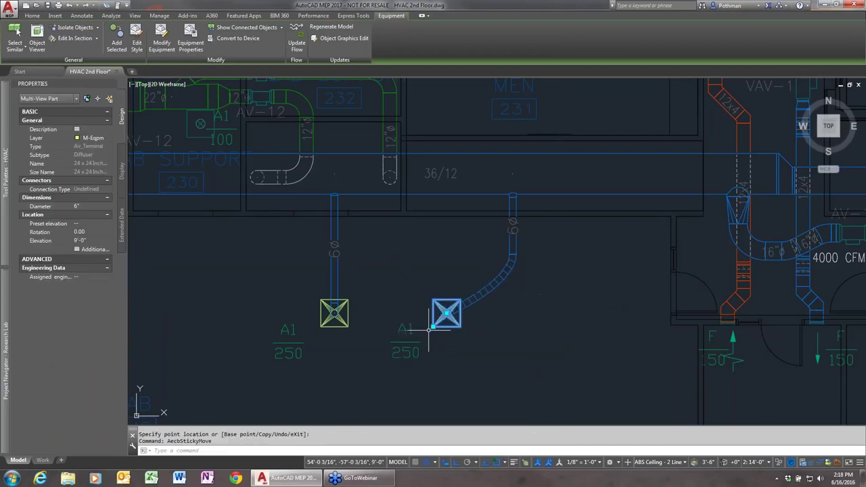
click(433, 327)
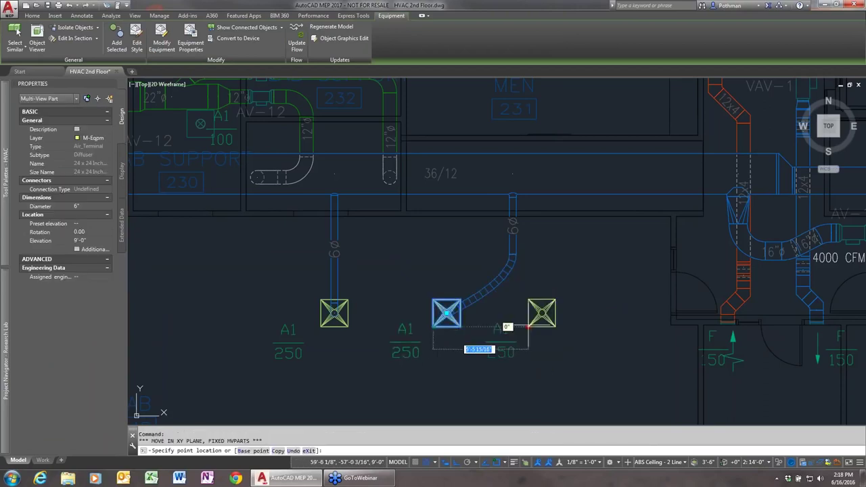
click(567, 327)
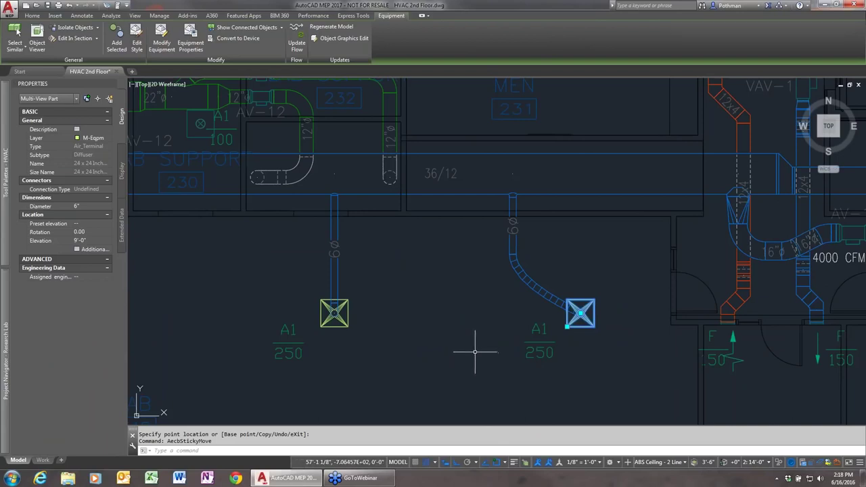
key(Escape)
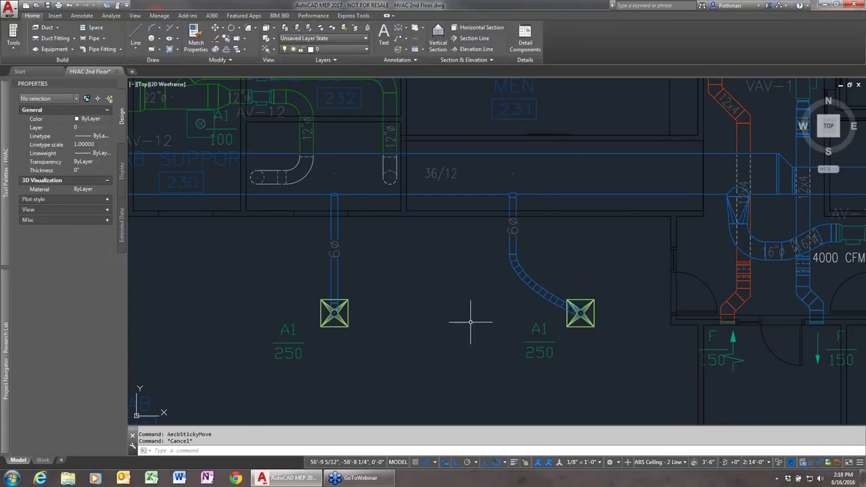
Step: Pan to the lab and inspect the long Unsized Duct carrying 1600.0 CFM to eight diffusers
scroll(450, 306, down, 2)
mouse_move(316, 296)
middle_down()
mouse_move(459, 344)
mouse_move(636, 302)
middle_up()
scroll(505, 314, down, 3)
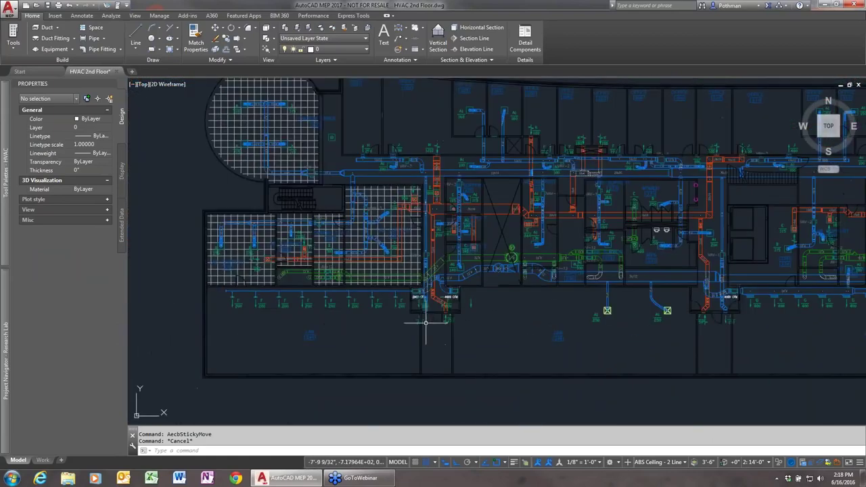
middle_drag(313, 300, 389, 289)
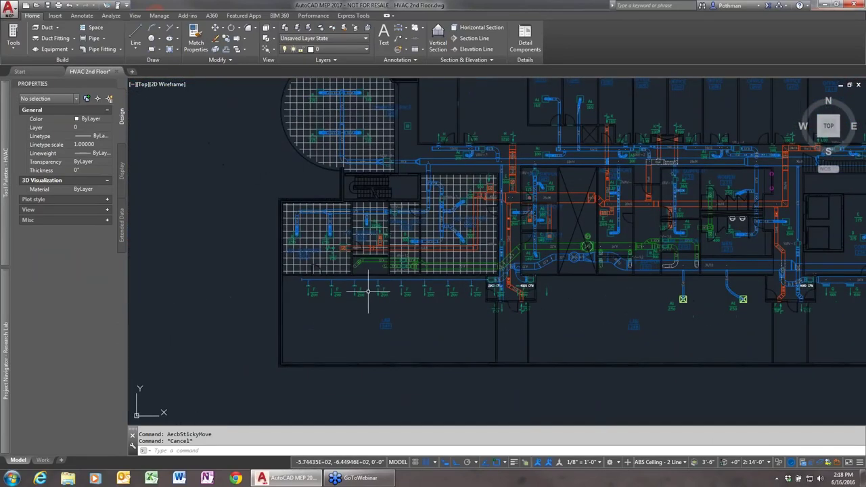
scroll(367, 292, up, 2)
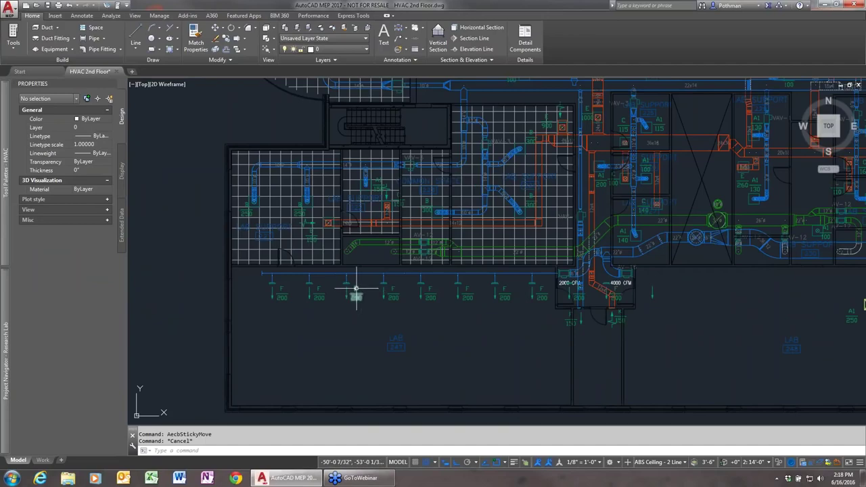
scroll(357, 290, up, 2)
scroll(356, 287, up, 2)
scroll(357, 287, down, 2)
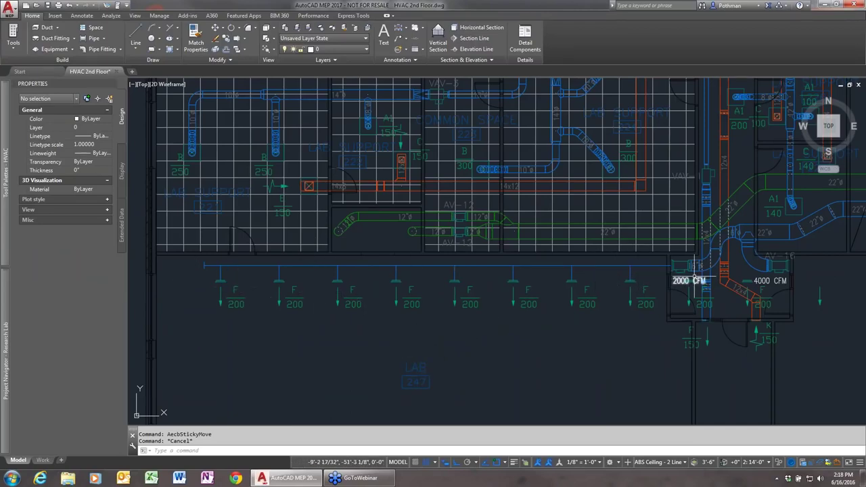
click(654, 265)
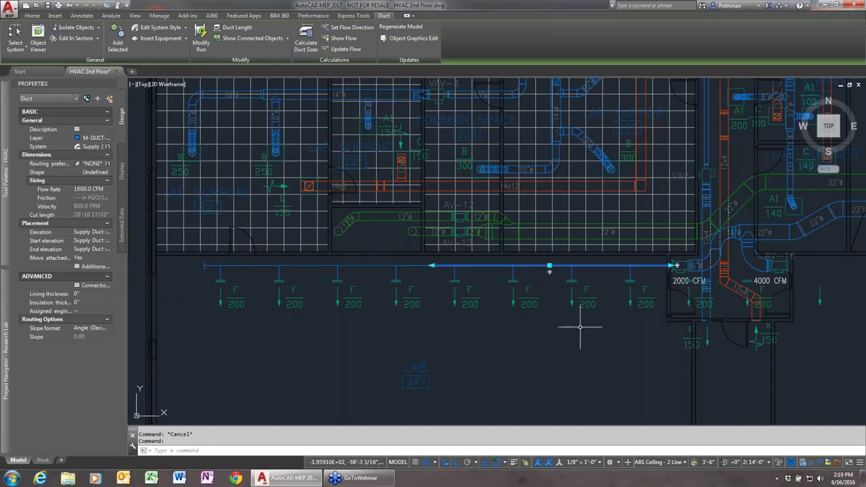
key(Escape)
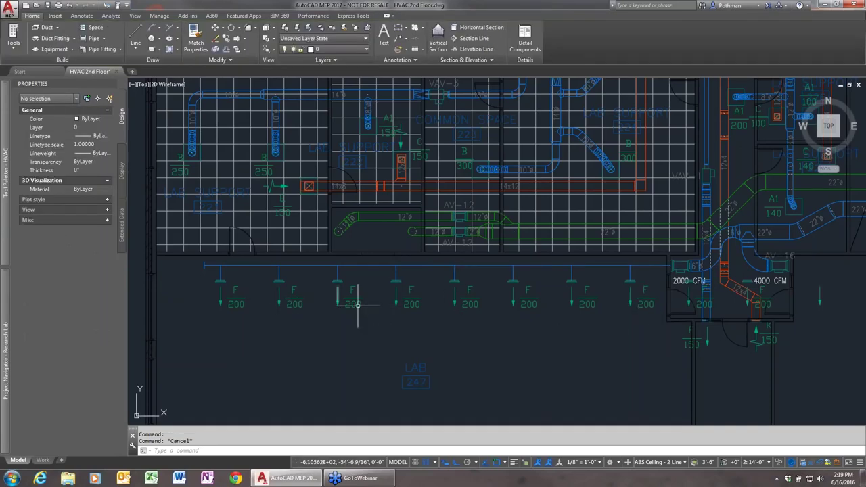
click(648, 264)
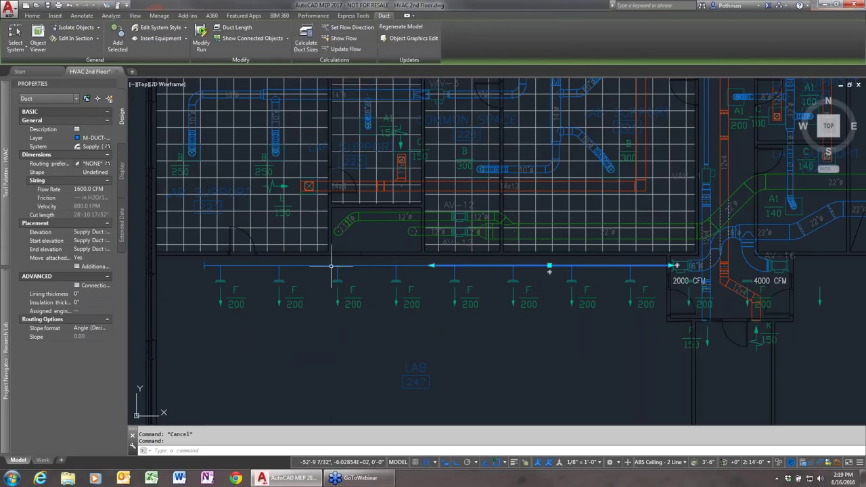
key(Escape)
click(157, 17)
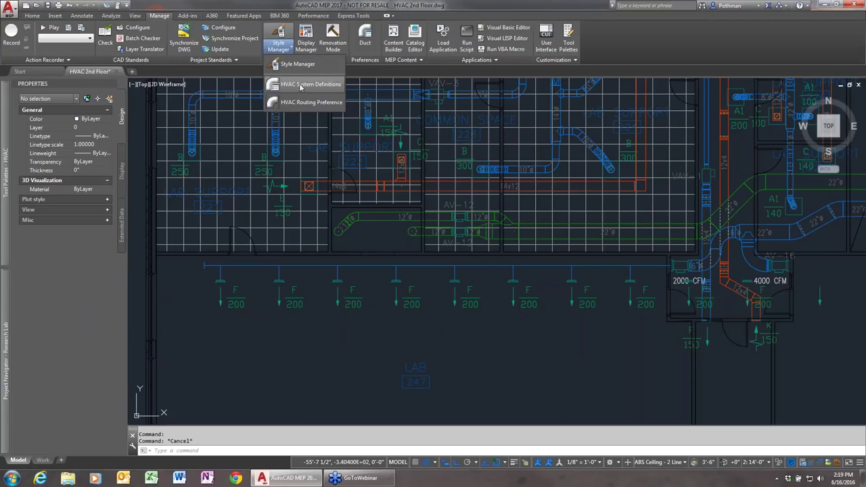
click(301, 86)
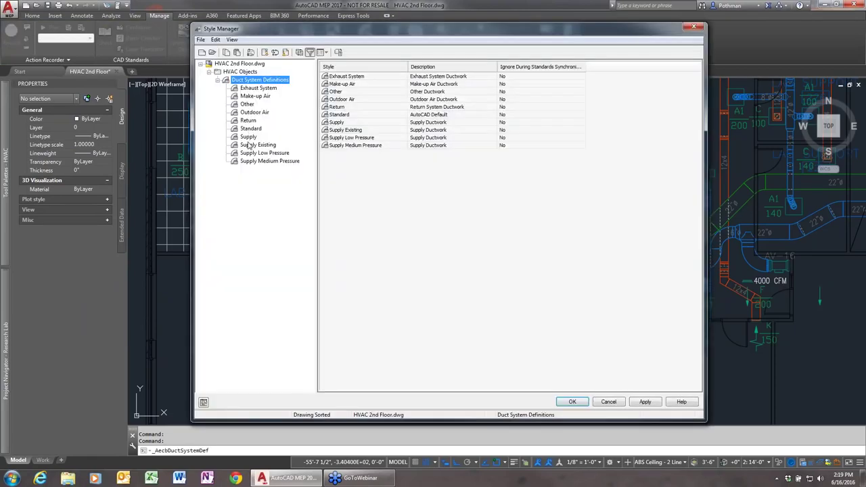
click(248, 138)
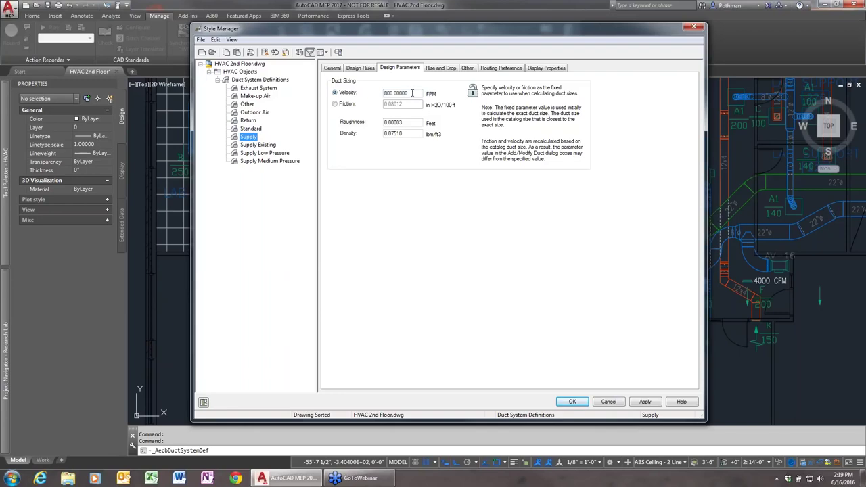
drag(412, 94, 365, 89)
click(334, 93)
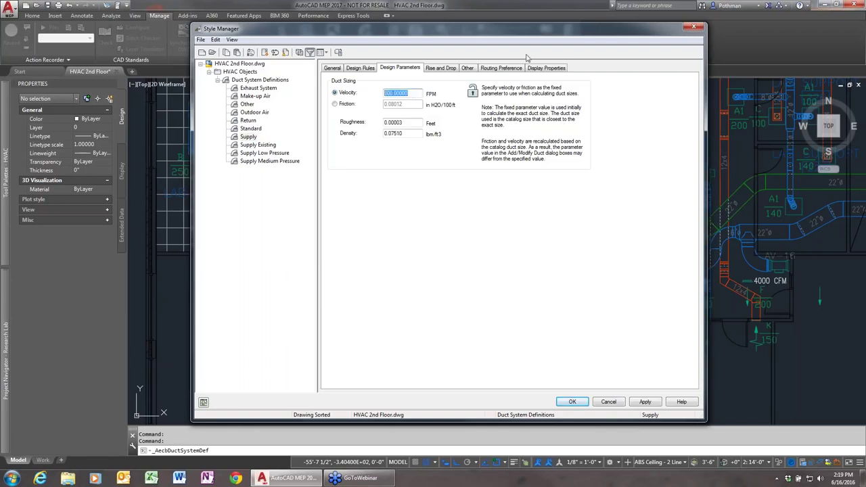
click(693, 27)
click(473, 238)
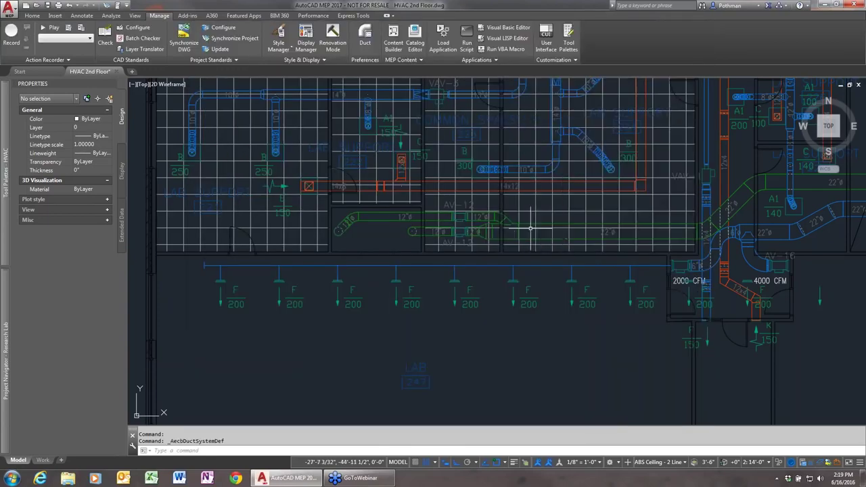
Step: Size the lab supply system using its own design parameters, 20" maximum height and even catalog sizes only
click(655, 265)
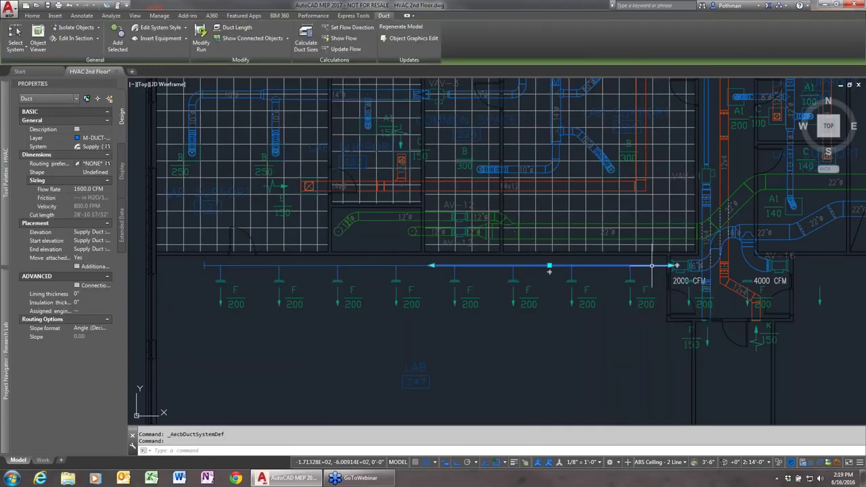
click(306, 38)
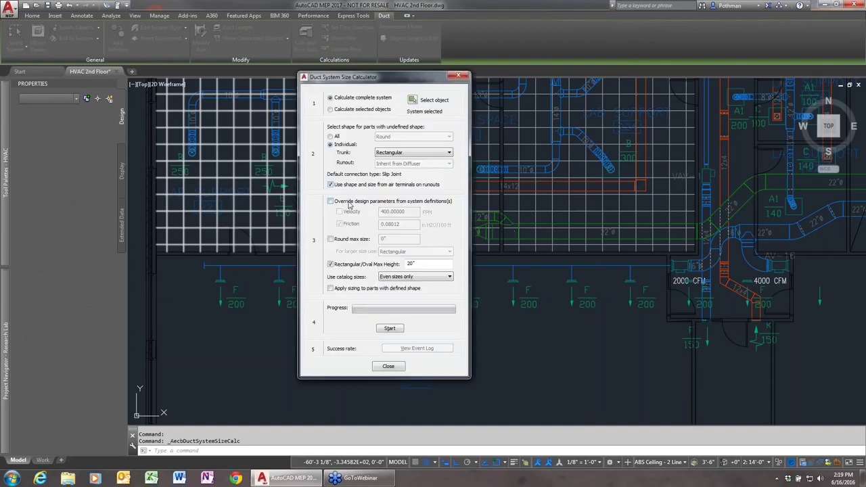
click(331, 202)
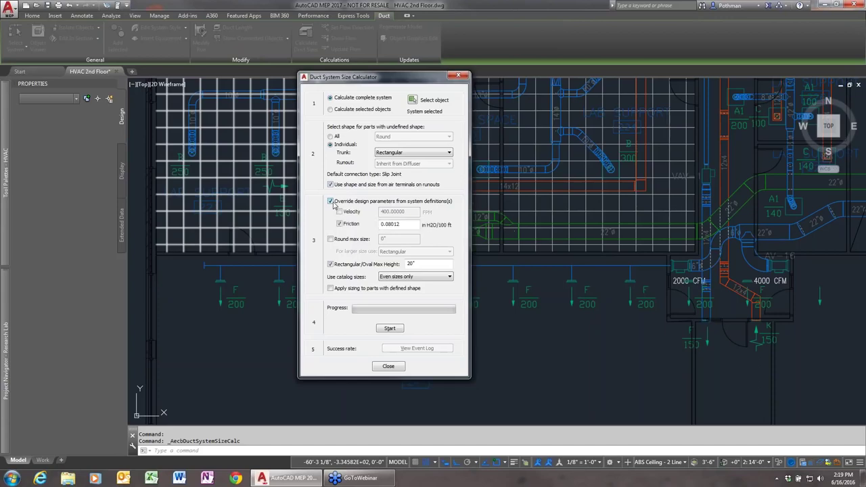
click(331, 201)
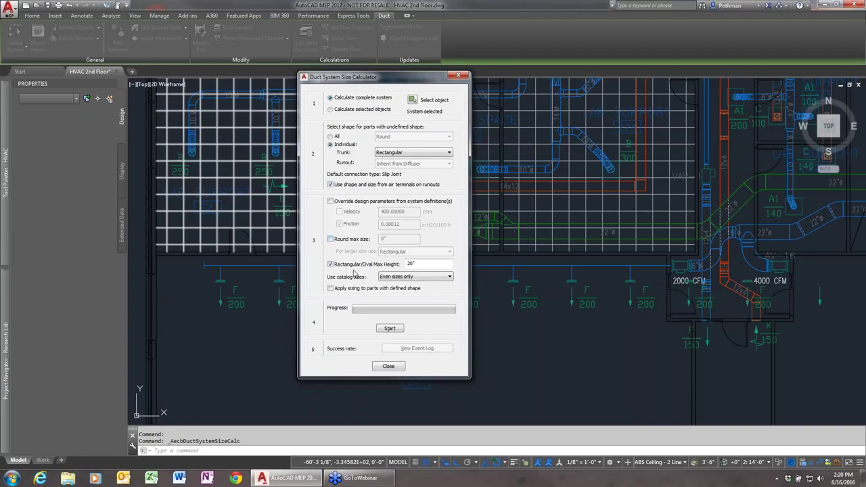
drag(429, 261, 405, 261)
click(419, 277)
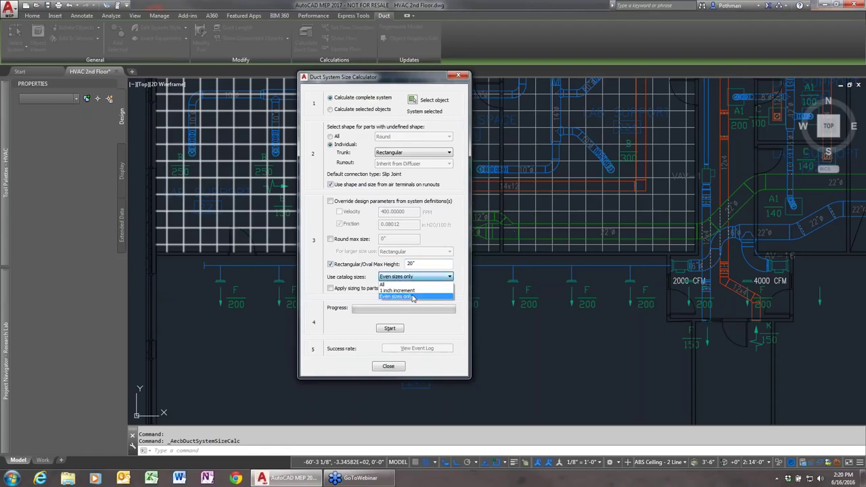
click(412, 298)
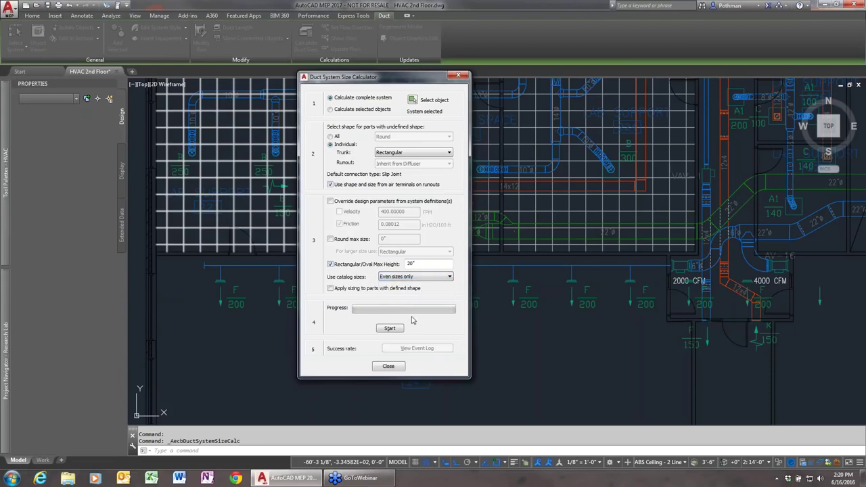
Step: Start sizing the whole duct system, accepting each substitute rectangular tap part
click(393, 329)
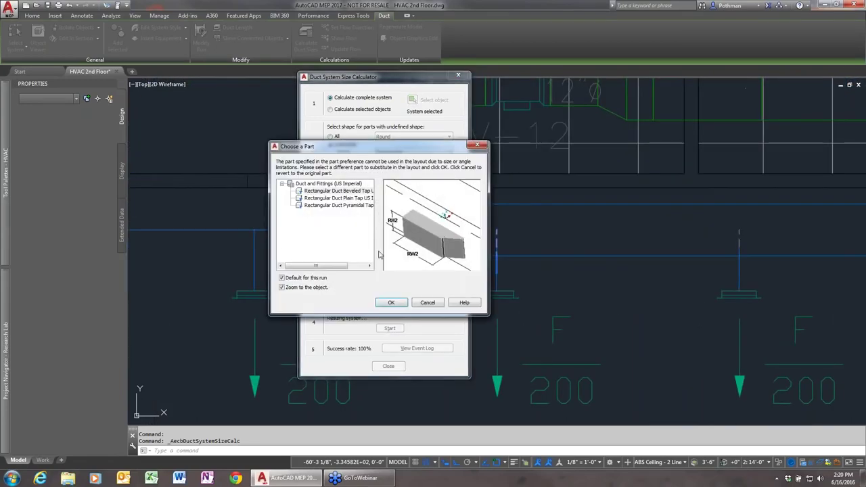
click(399, 305)
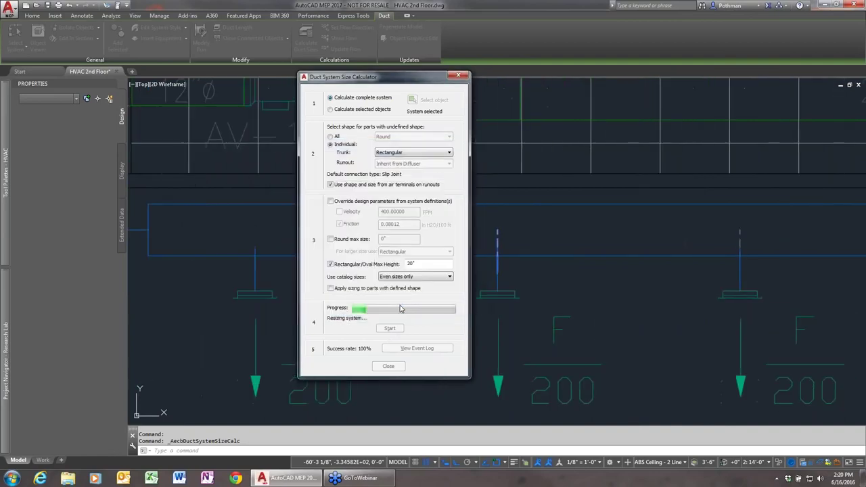
click(394, 302)
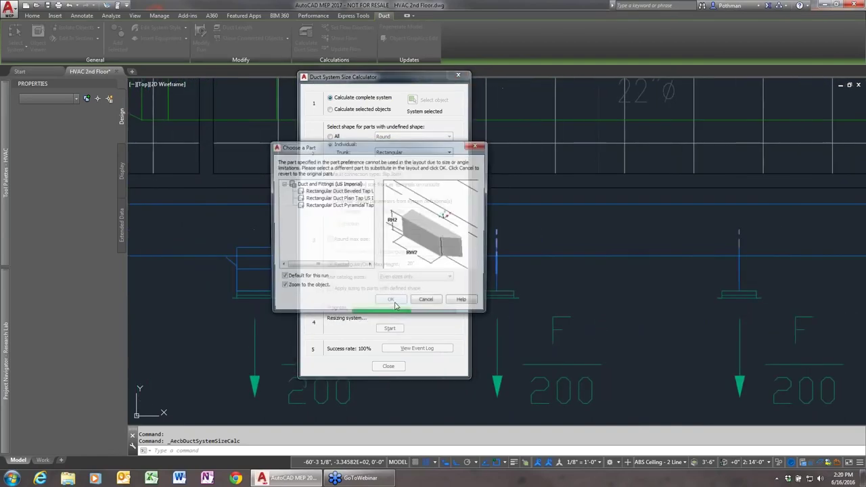
click(392, 301)
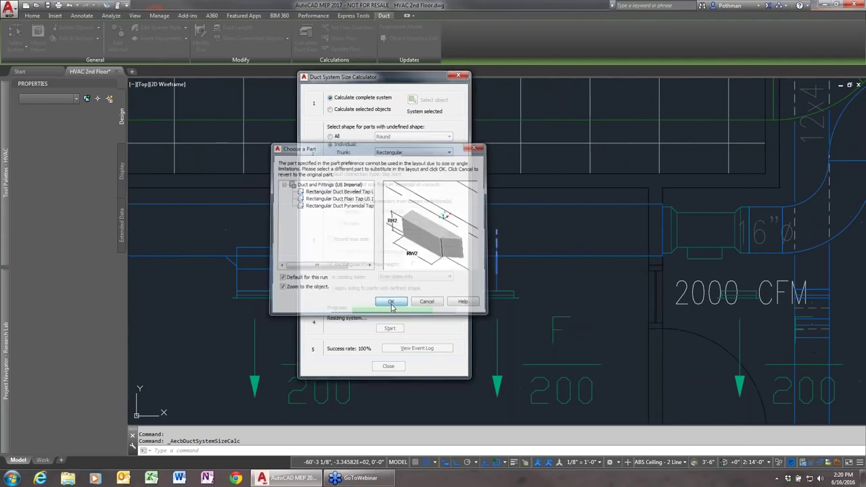
click(391, 302)
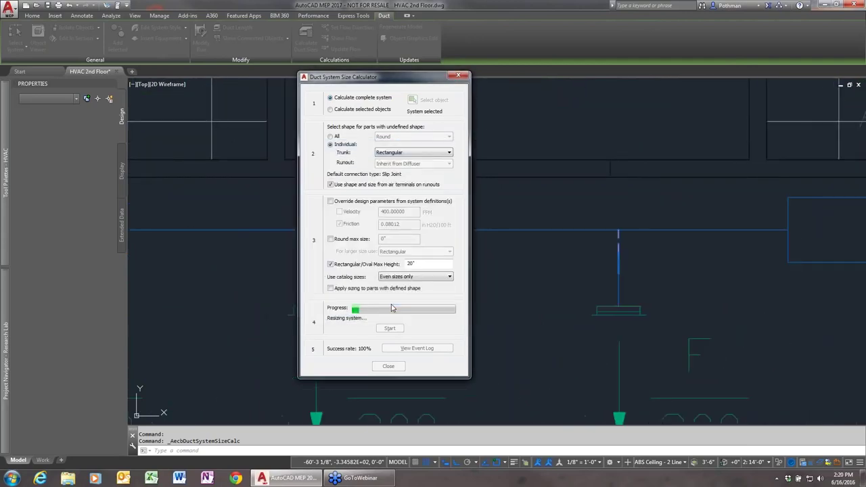
click(391, 303)
click(392, 302)
click(392, 303)
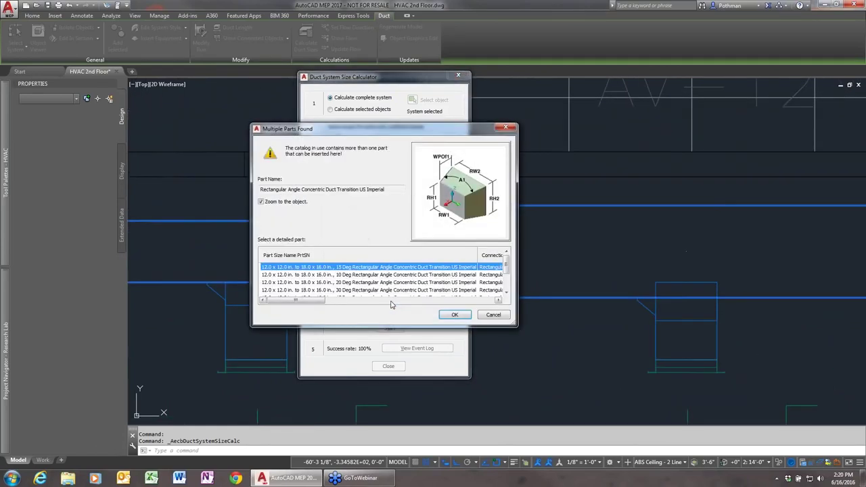
Step: Use a Rectangular Duct Concentric Transition at the suggested size and close the completed calculator
click(454, 315)
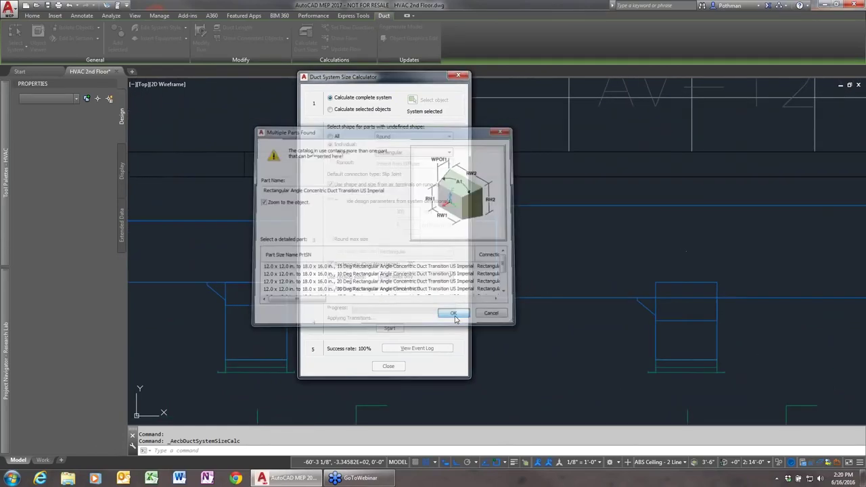
click(344, 201)
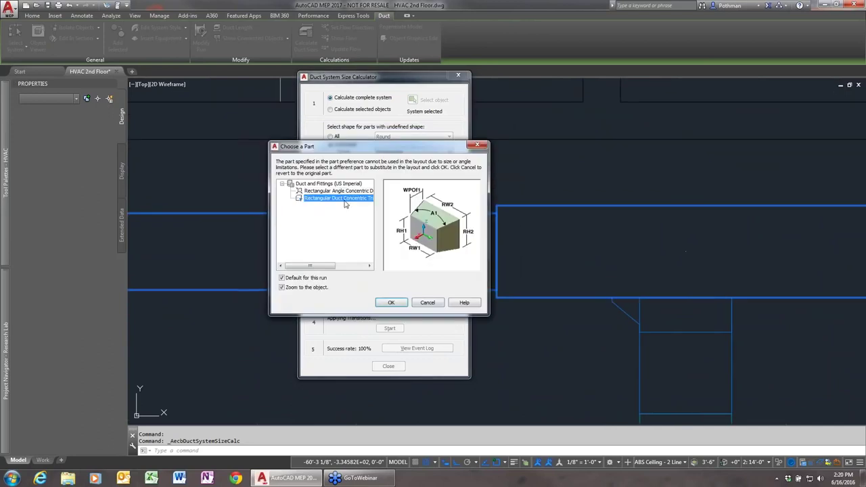
click(391, 302)
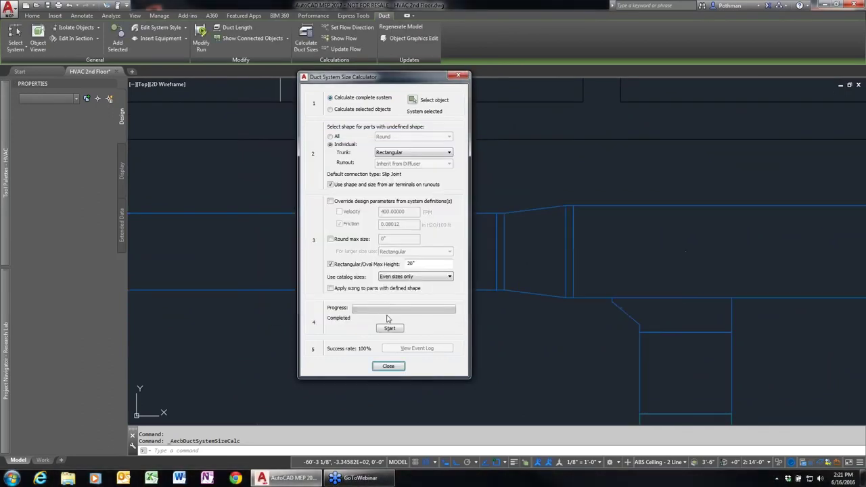
click(380, 366)
Step: Close the size calculator, clear the duct selection and bring up the Annotation palette
click(389, 367)
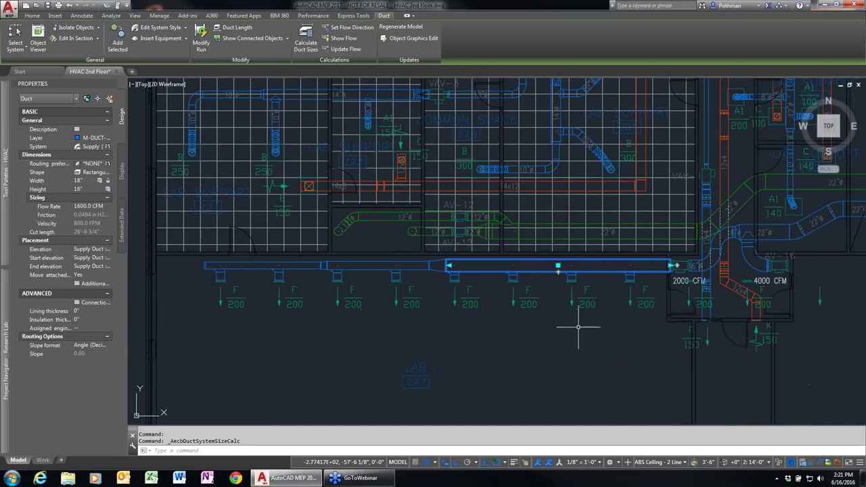
key(Escape)
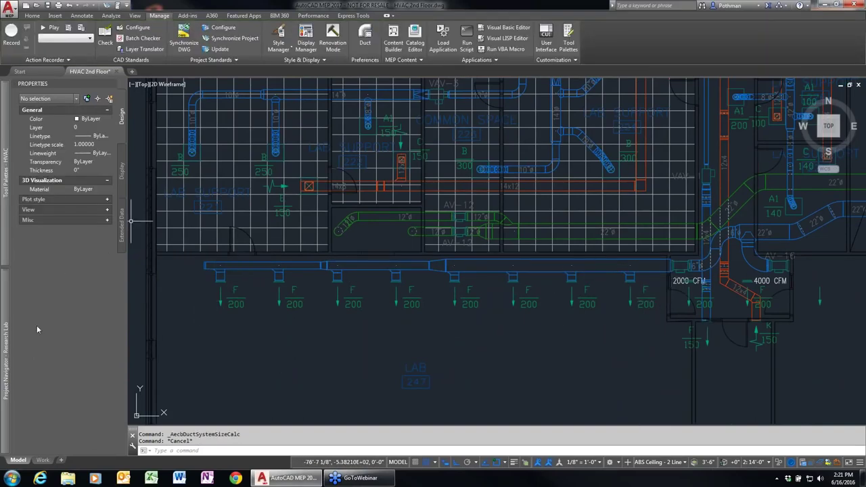
mouse_move(8, 330)
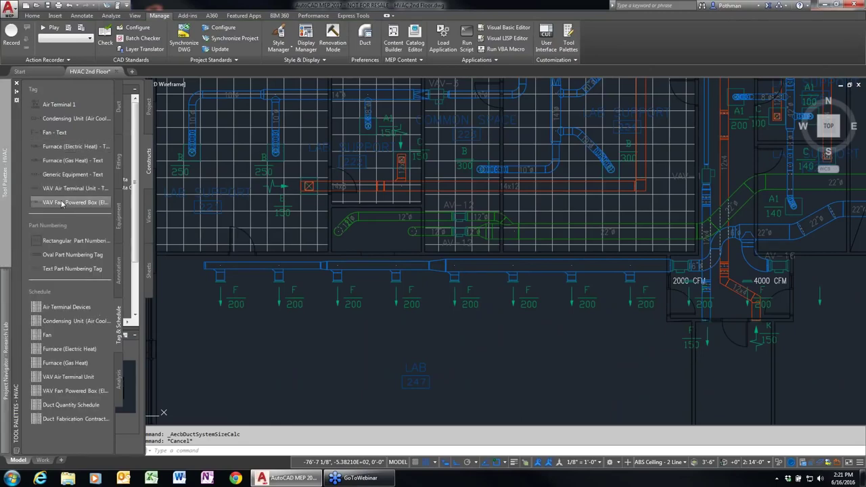
mouse_move(3, 142)
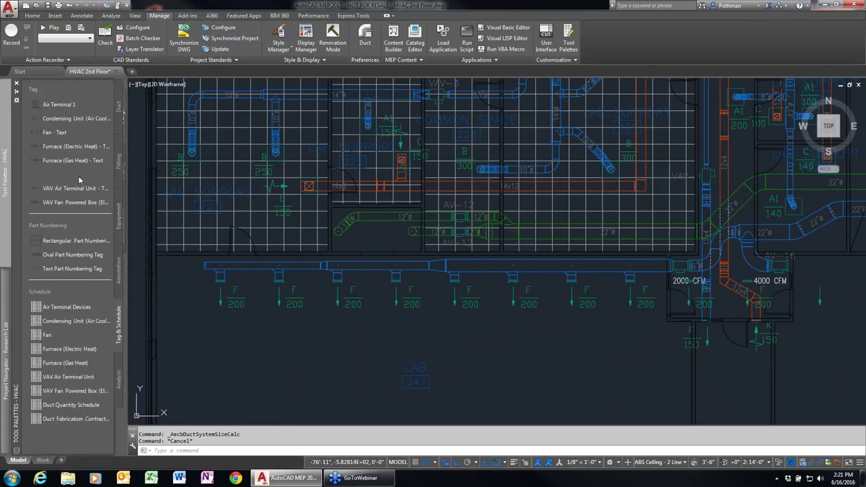
click(119, 268)
Step: Label the supply ducts with their sizes 18x16, 12x12 and 10x8
click(49, 144)
click(611, 268)
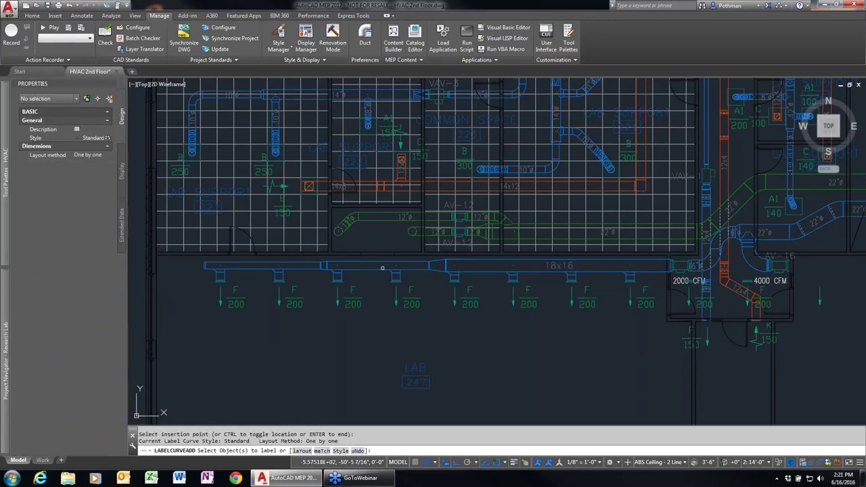
click(383, 268)
click(373, 268)
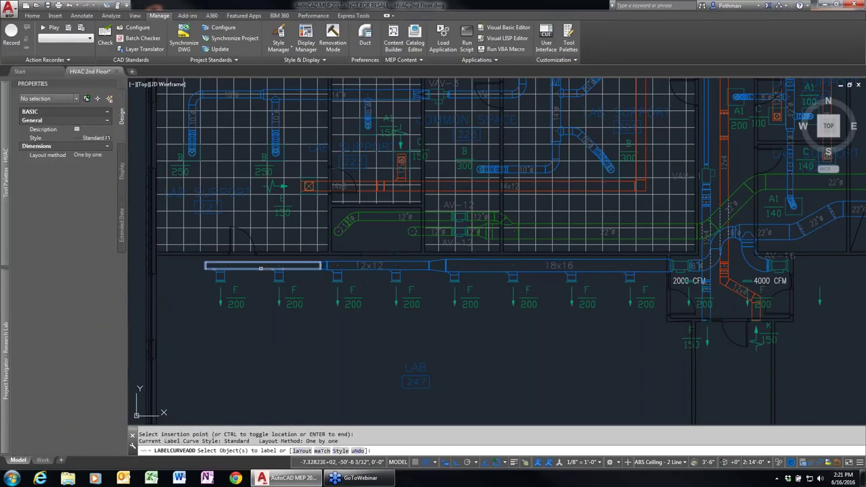
click(261, 268)
click(253, 277)
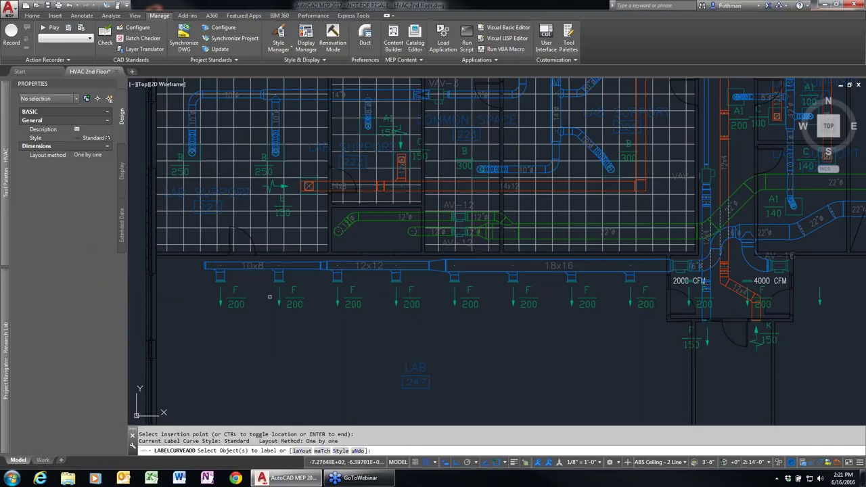
key(Return)
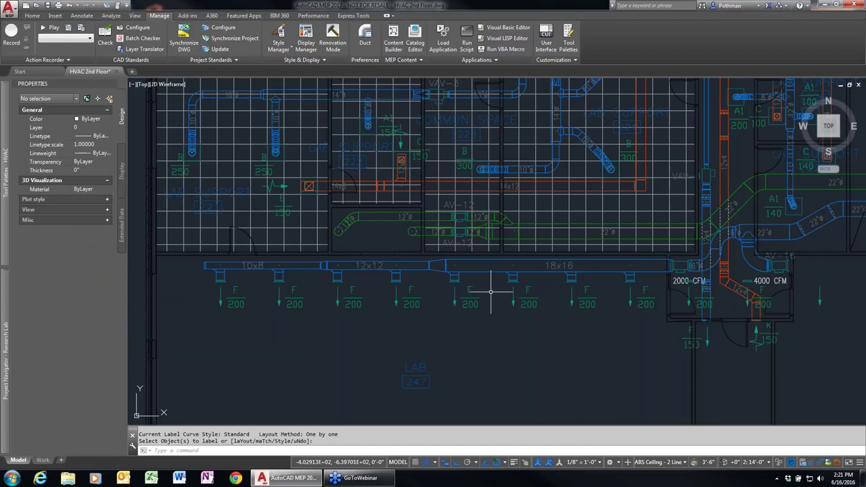
scroll(560, 286, up, 4)
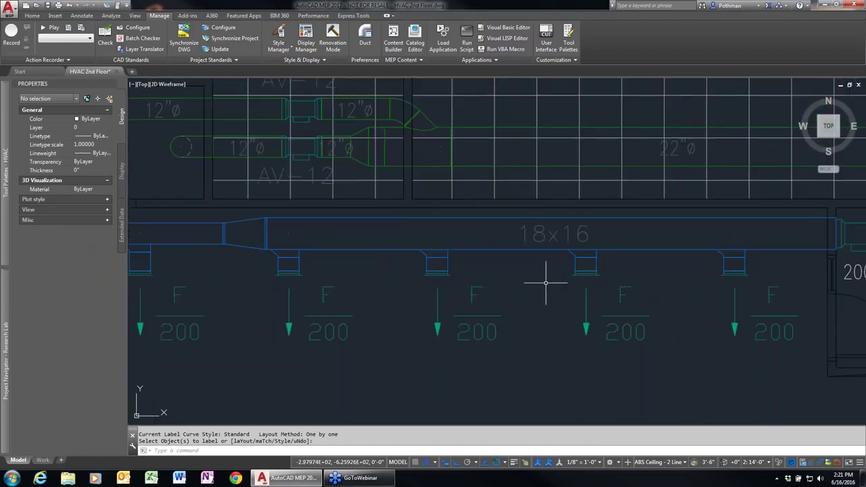
click(275, 255)
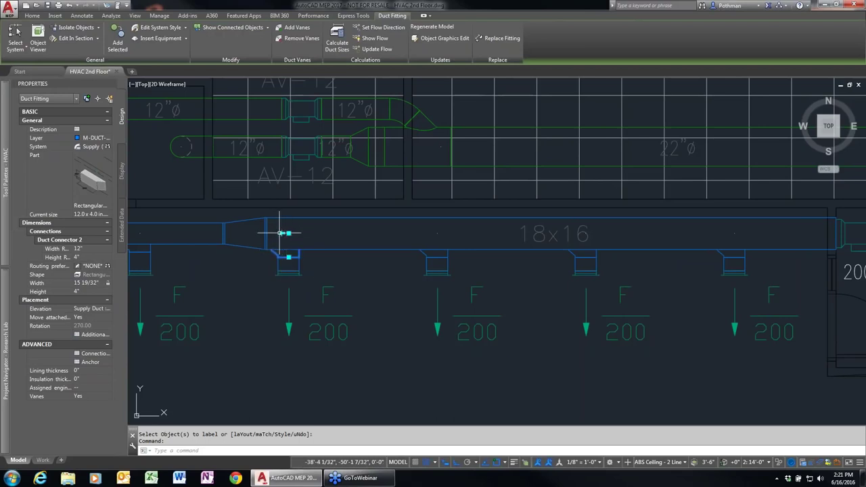
click(280, 233)
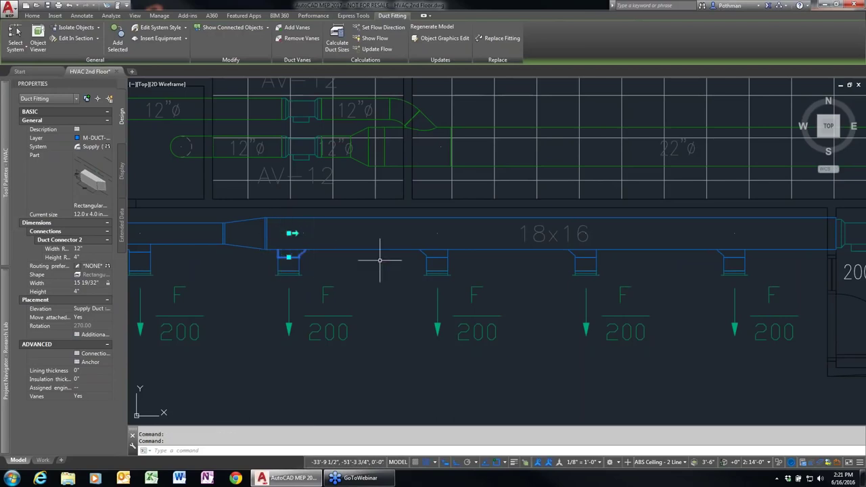
click(426, 254)
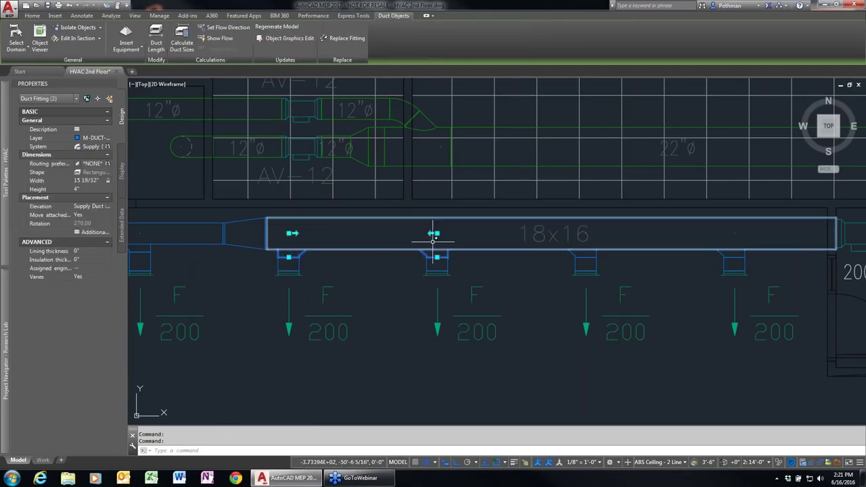
click(582, 253)
click(724, 252)
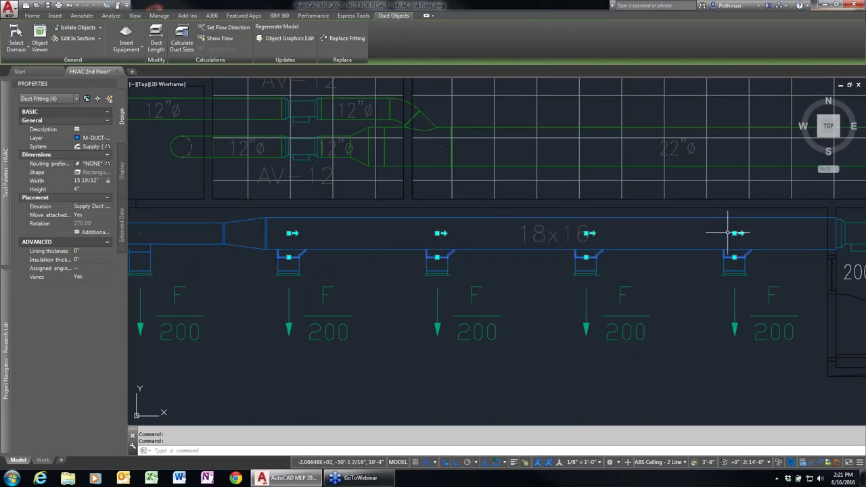
key(Escape)
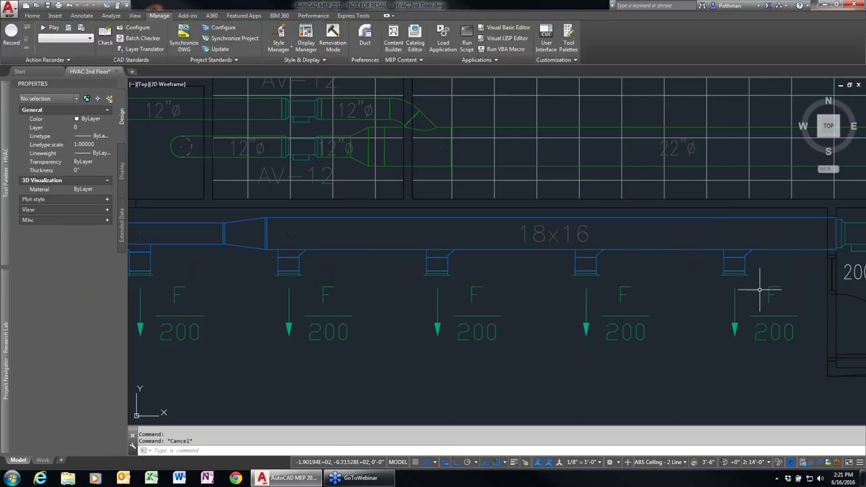
scroll(760, 296, down, 4)
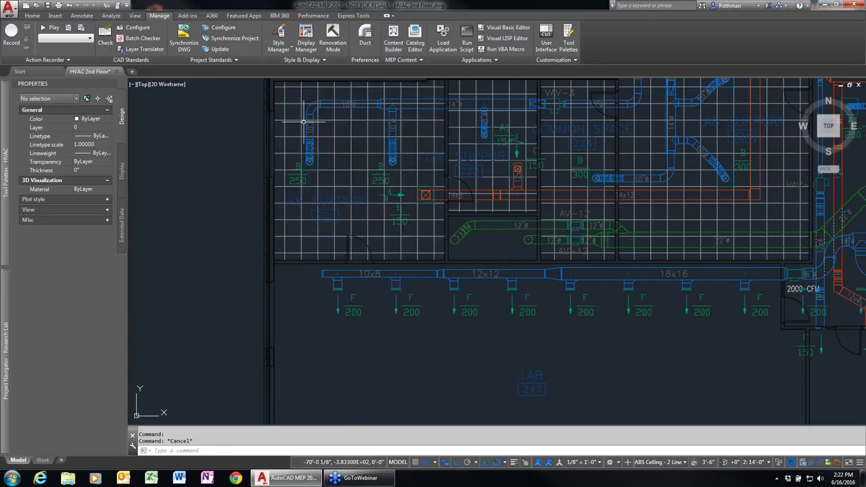
mouse_move(302, 124)
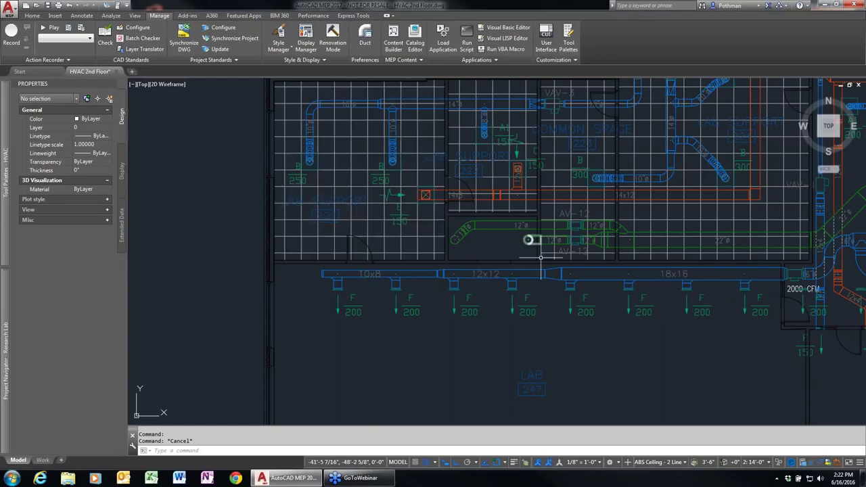
scroll(689, 223, up, 3)
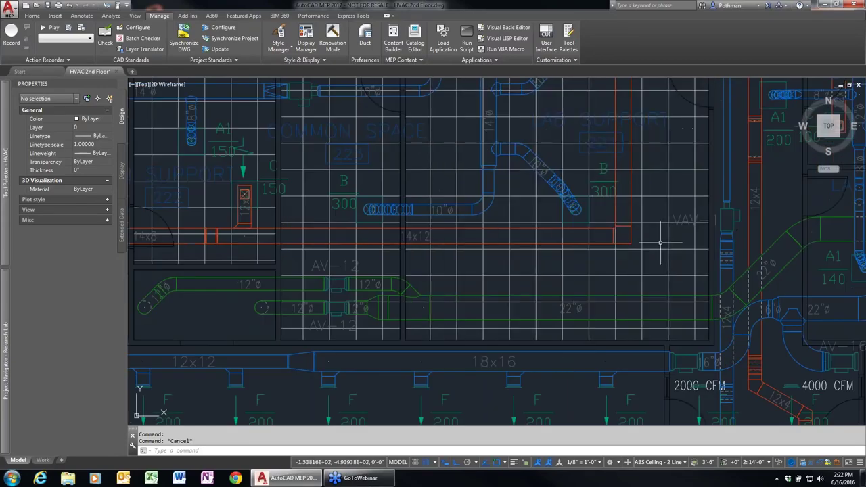
scroll(661, 242, down, 5)
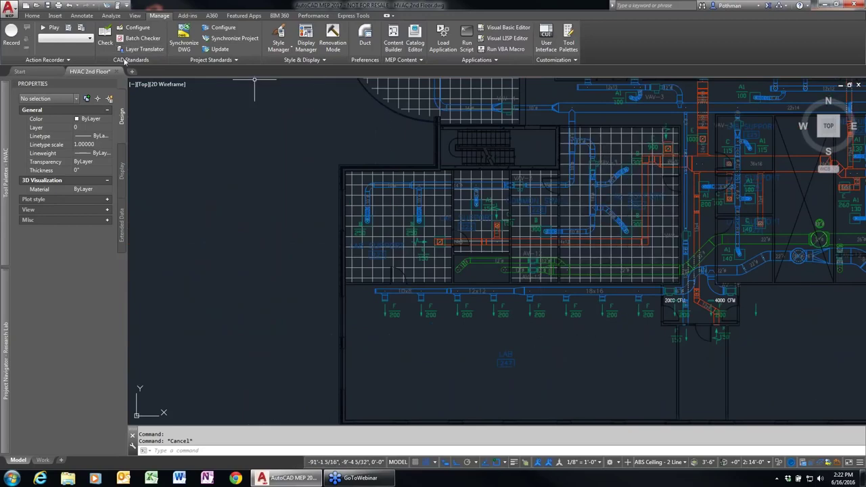
Step: Close HVAC 2nd Floor without saving and open HVAC Penthouse from Project Navigator
click(116, 72)
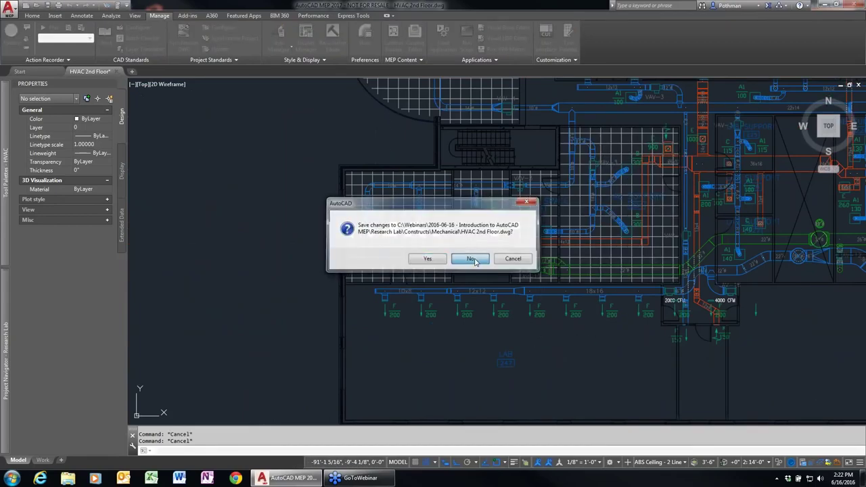
click(482, 259)
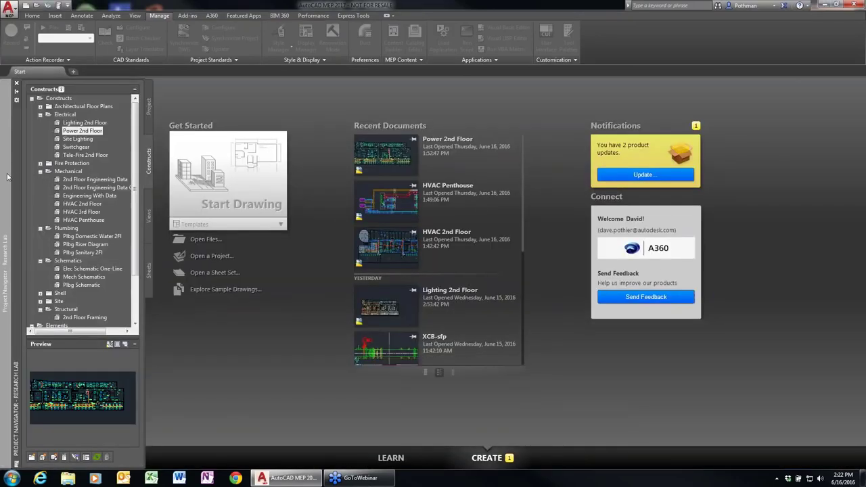
double_click(76, 221)
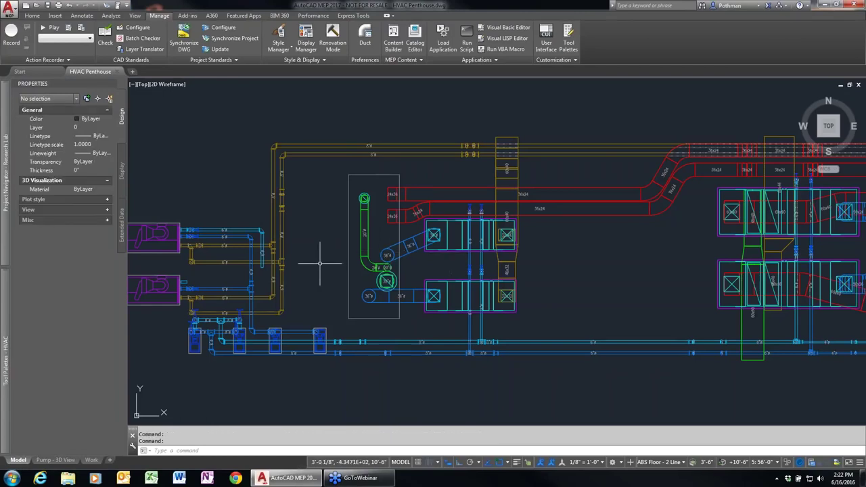
middle_drag(321, 264, 462, 244)
scroll(444, 248, down, 1)
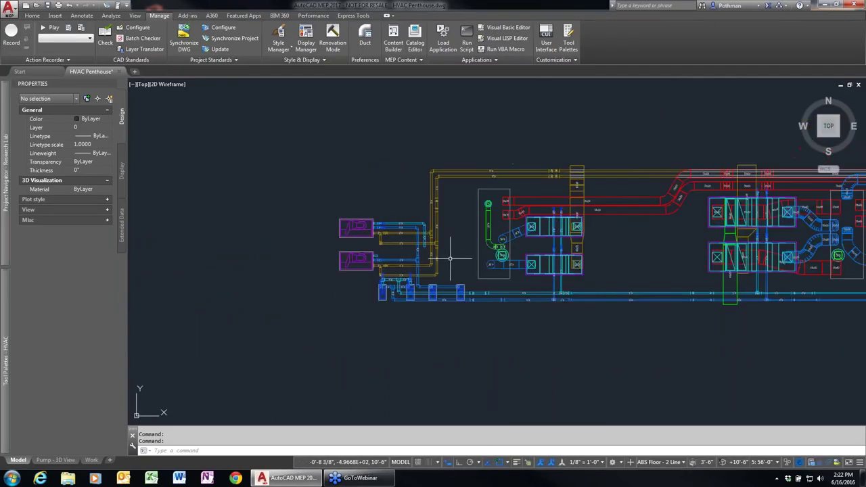
scroll(449, 258, up, 1)
scroll(449, 258, up, 2)
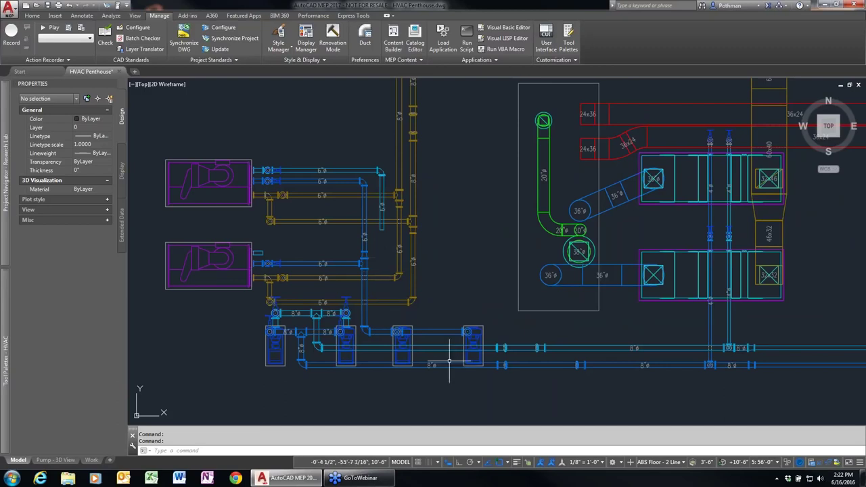
scroll(449, 380, up, 2)
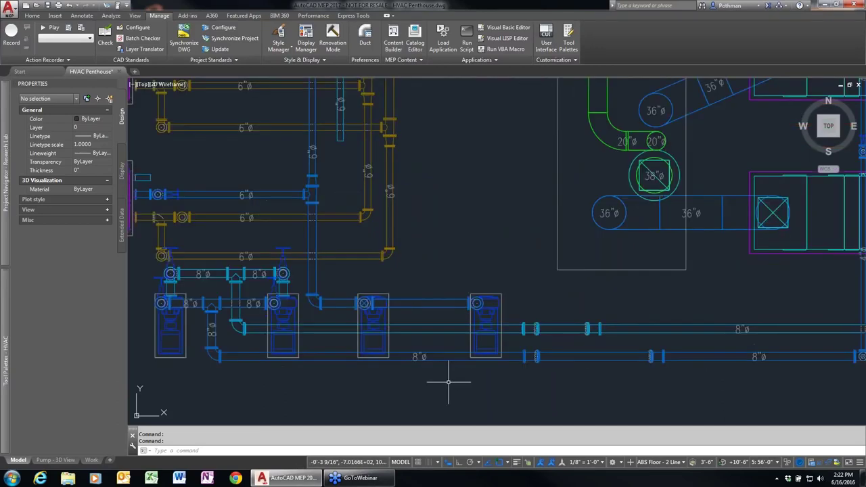
scroll(501, 383, down, 1)
scroll(572, 390, down, 2)
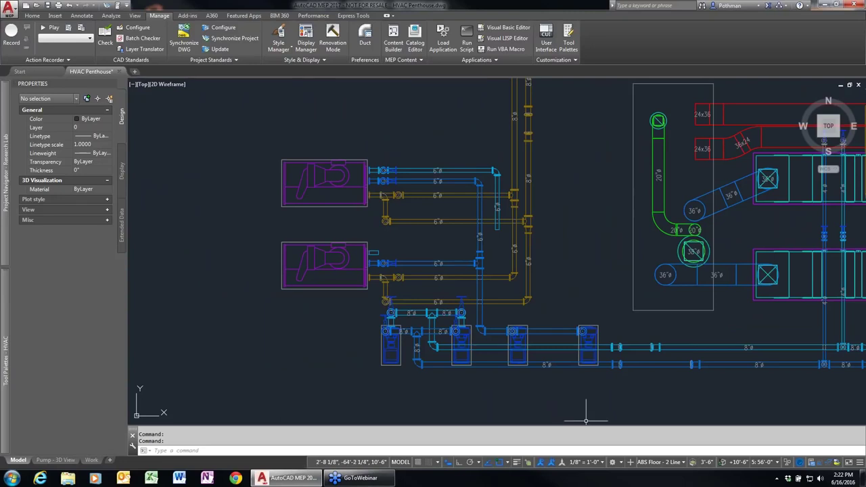
click(620, 463)
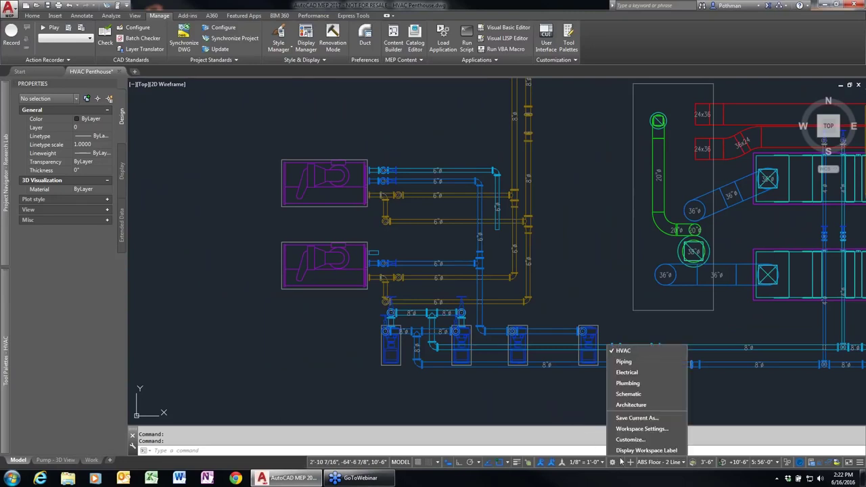
click(632, 364)
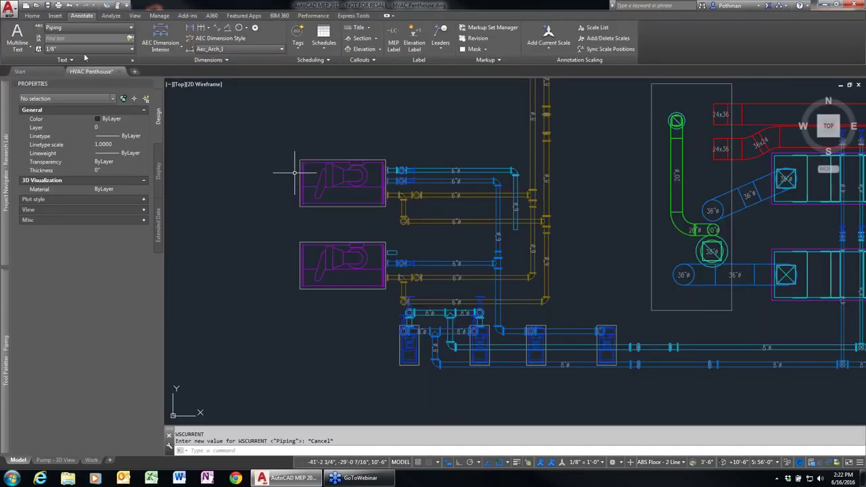
Step: Review the Home tab's Piping tool palette, pan the penthouse plan, then go to Manage
click(31, 15)
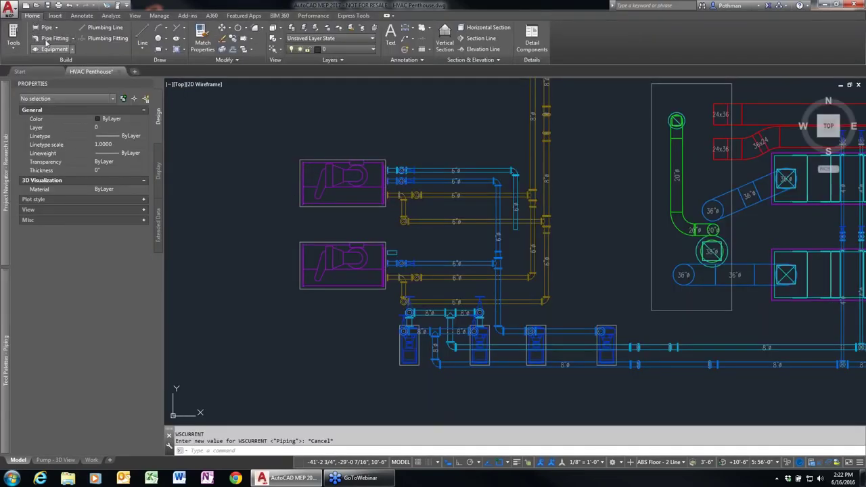
mouse_move(7, 382)
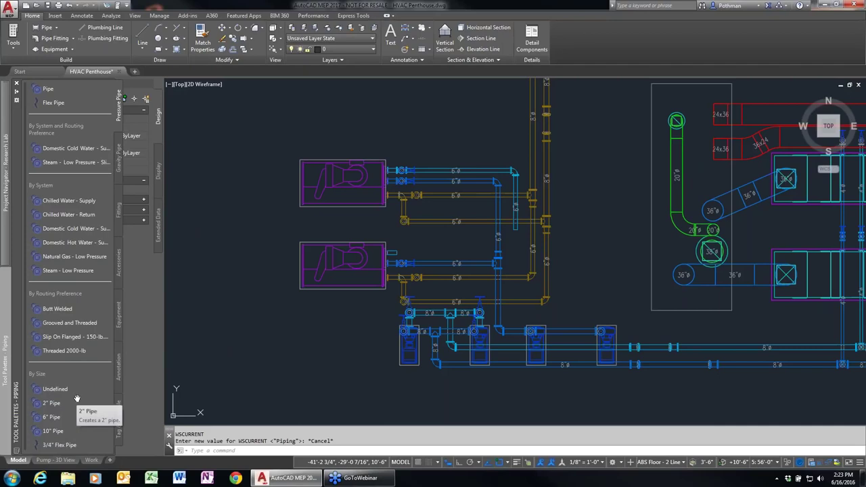
middle_drag(598, 314, 549, 238)
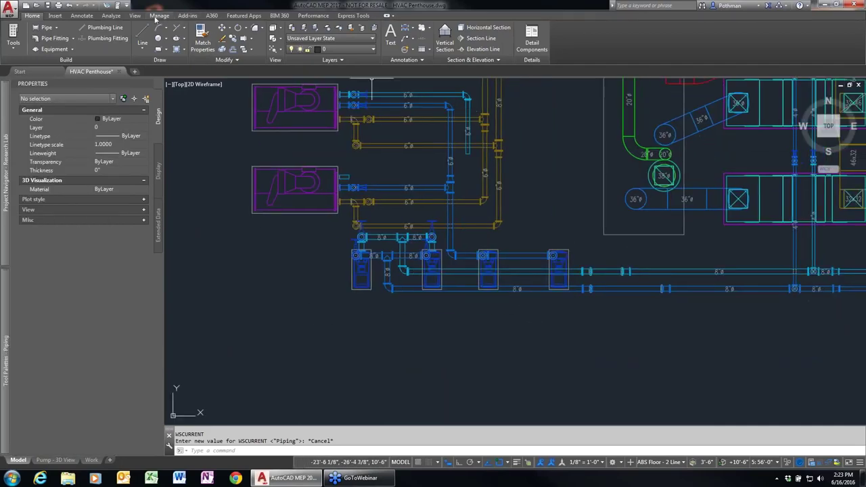
click(160, 15)
Step: Inspect the Generic Flanged and Grooved and Threaded pipe routing preferences, then cancel Style Manager
click(278, 48)
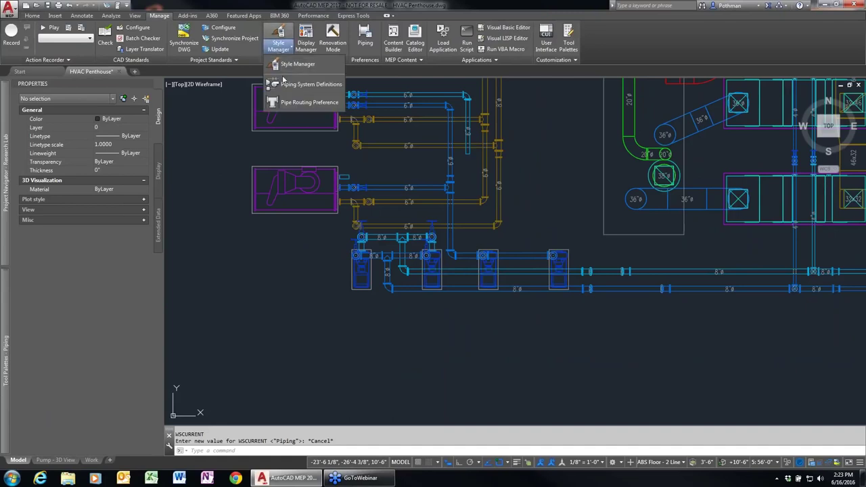
click(294, 104)
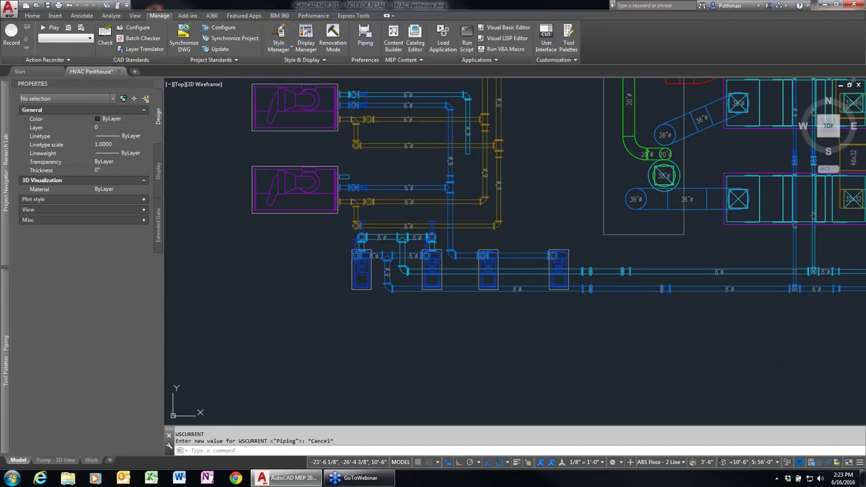
click(262, 121)
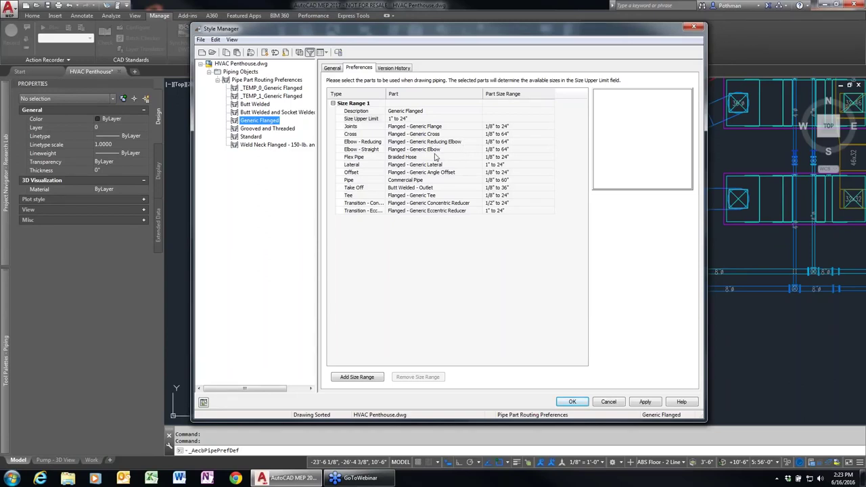
click(263, 130)
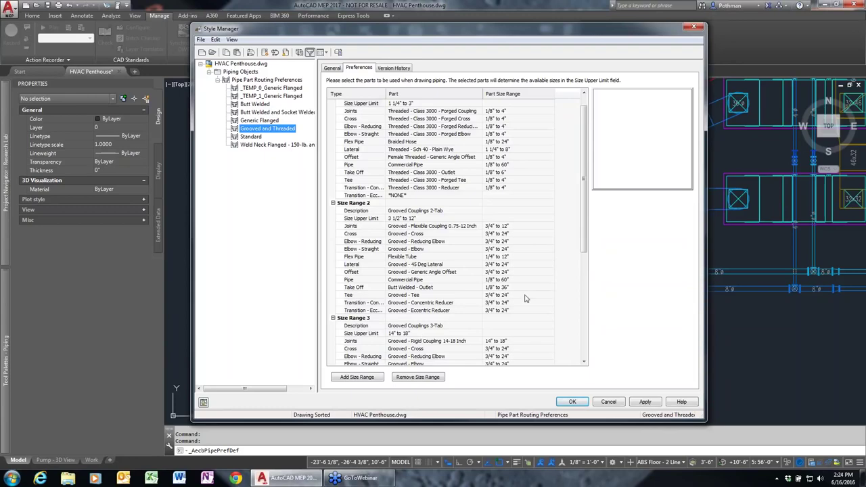
drag(584, 206, 557, 276)
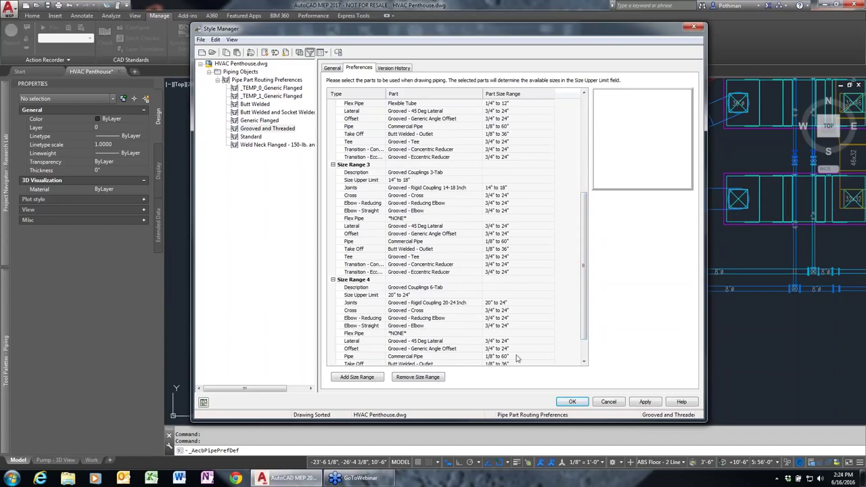
click(609, 402)
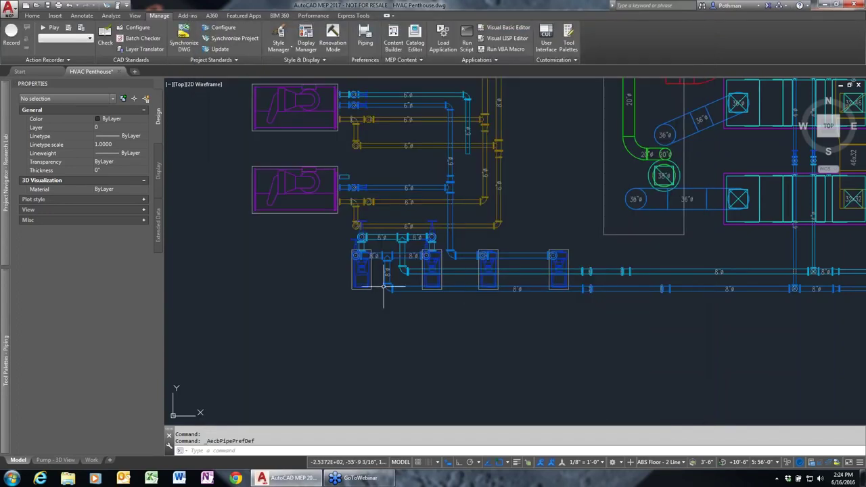
Step: Draw the first 3" pipe segments using the Grooved and Threaded routing preference
click(32, 16)
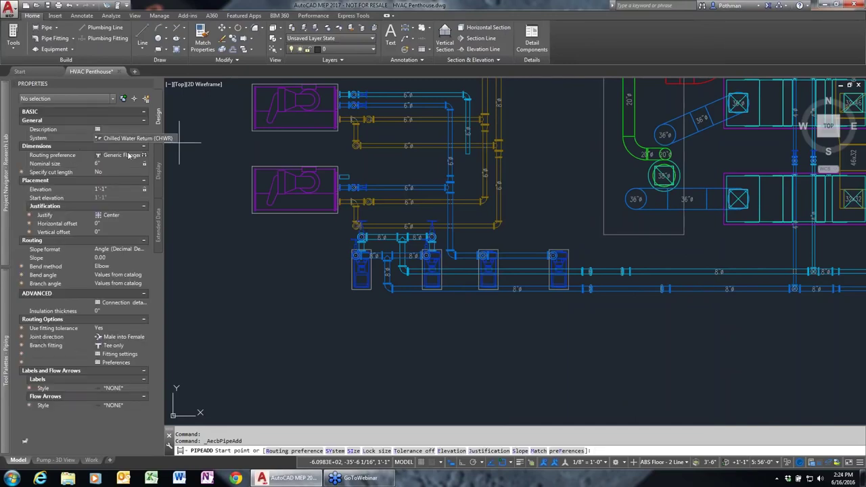
click(137, 156)
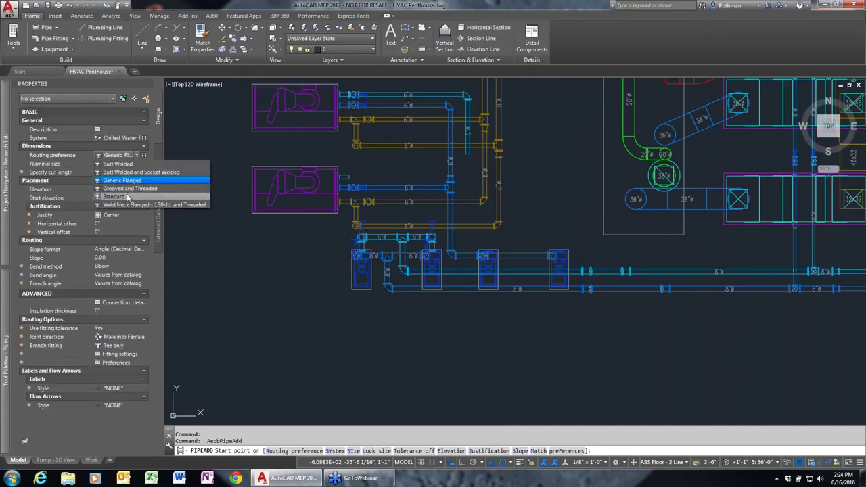
click(132, 189)
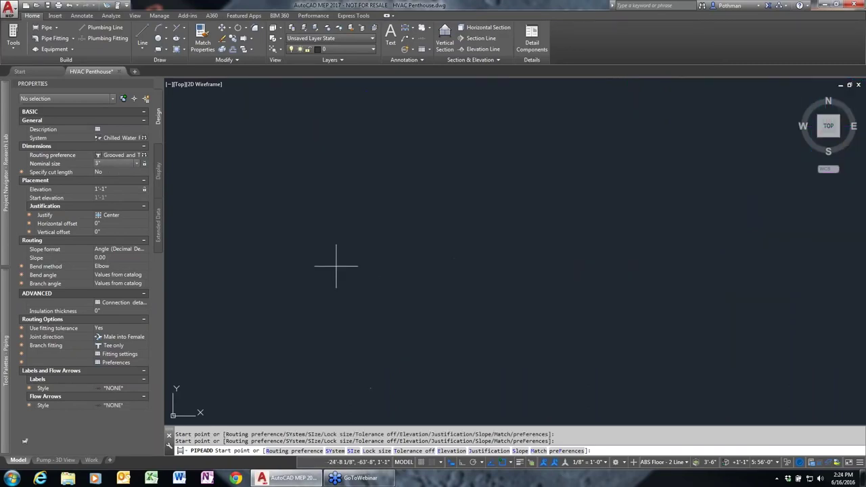
click(337, 265)
click(514, 266)
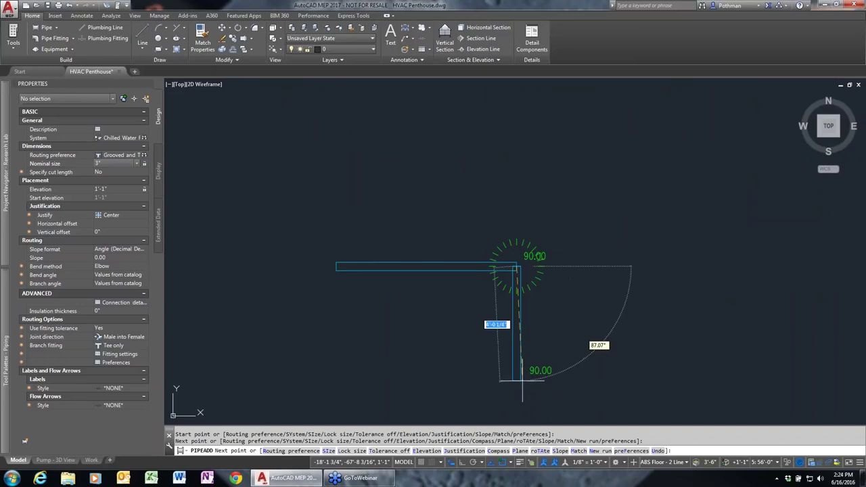
click(516, 381)
click(653, 381)
Step: Switch the pipe size to 4", finish the run, and window-select all 19 pieces
click(136, 164)
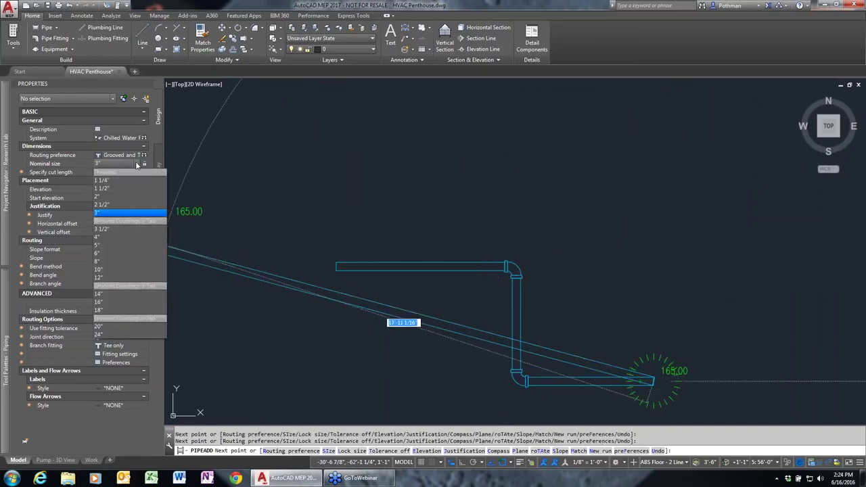
click(116, 232)
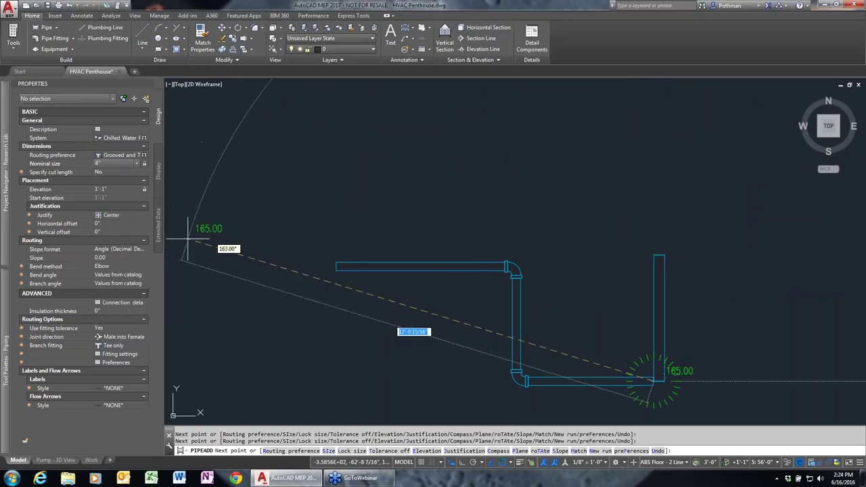
click(744, 381)
click(744, 256)
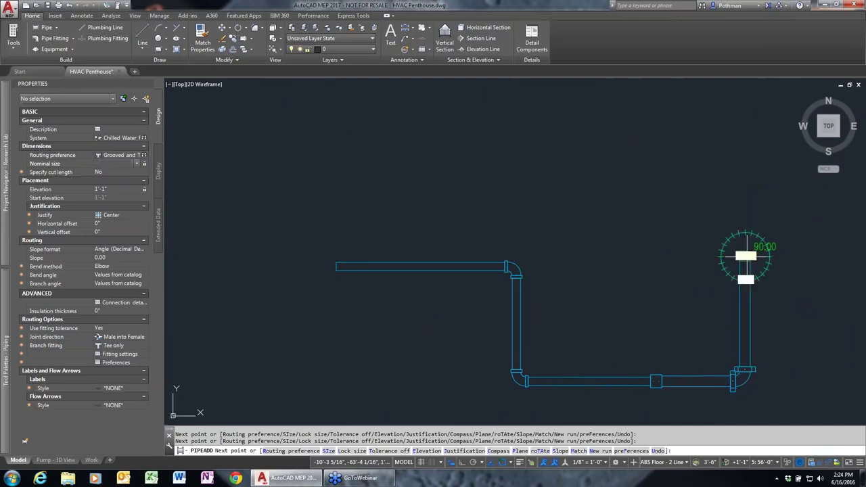
click(648, 256)
click(640, 161)
key(Return)
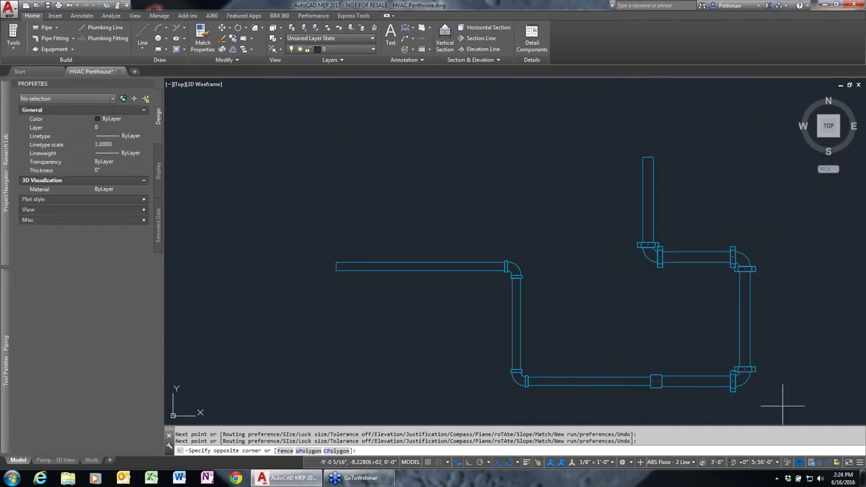
click(783, 406)
click(375, 190)
Step: Inspect the selected pipe run in isometric 3D in the Object Viewer
right_click(410, 188)
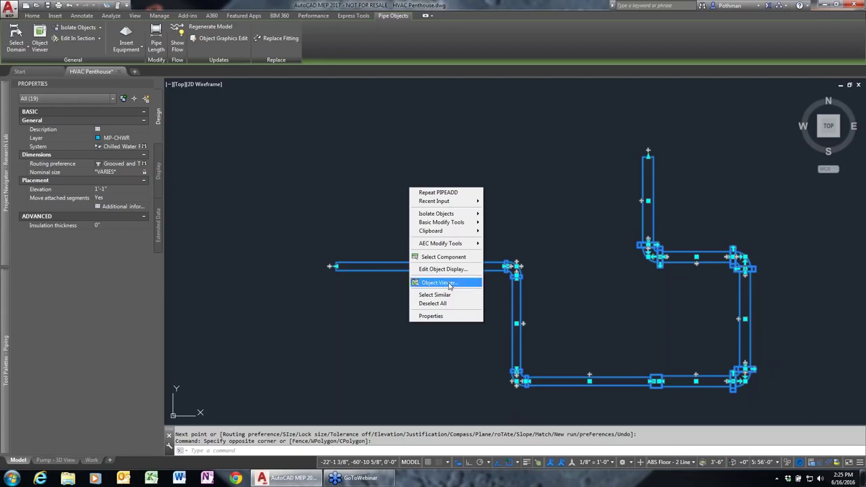
click(449, 285)
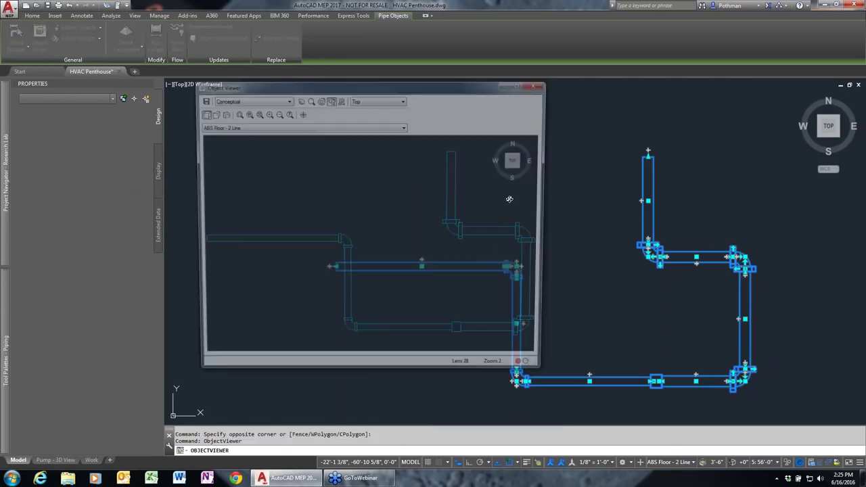
click(525, 168)
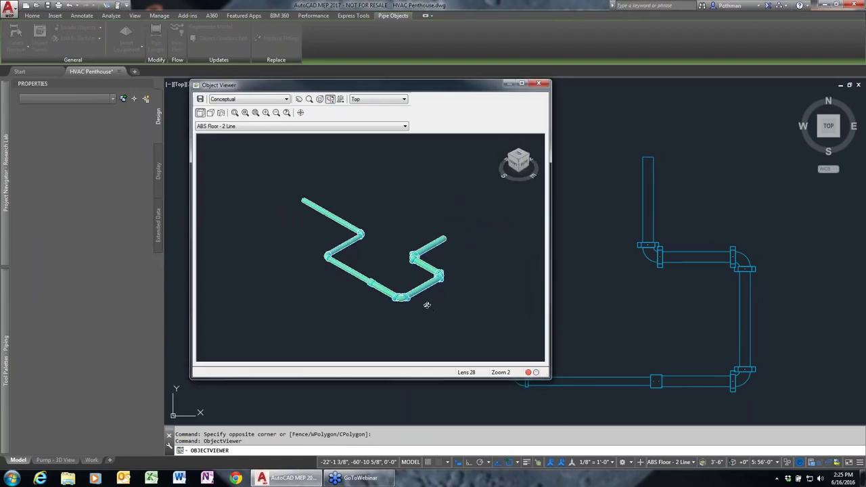
scroll(425, 304, up, 5)
drag(419, 304, 380, 270)
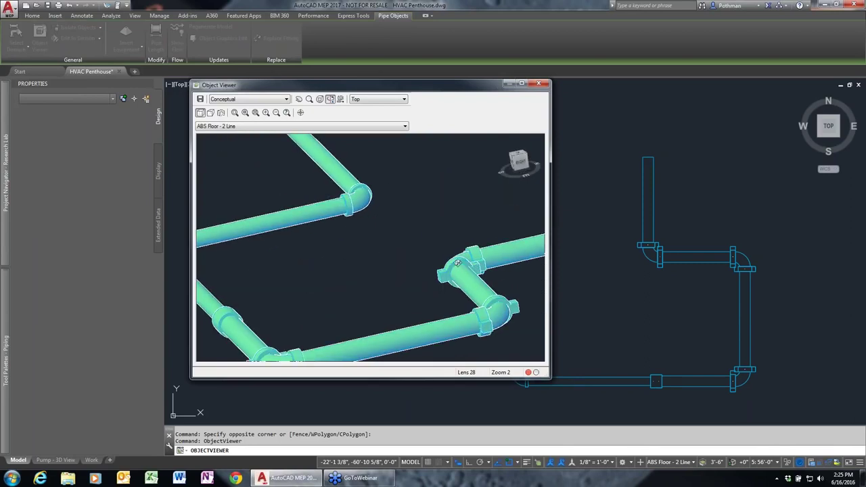
click(546, 86)
Step: Delete the whole 19-piece pipe run and pan the view to the pumps
scroll(559, 236, down, 3)
scroll(559, 236, up, 3)
click(727, 344)
click(503, 219)
key(Delete)
mouse_move(615, 187)
middle_down()
mouse_move(586, 205)
mouse_move(451, 352)
middle_up()
scroll(481, 320, down, 2)
middle_drag(551, 251, 534, 286)
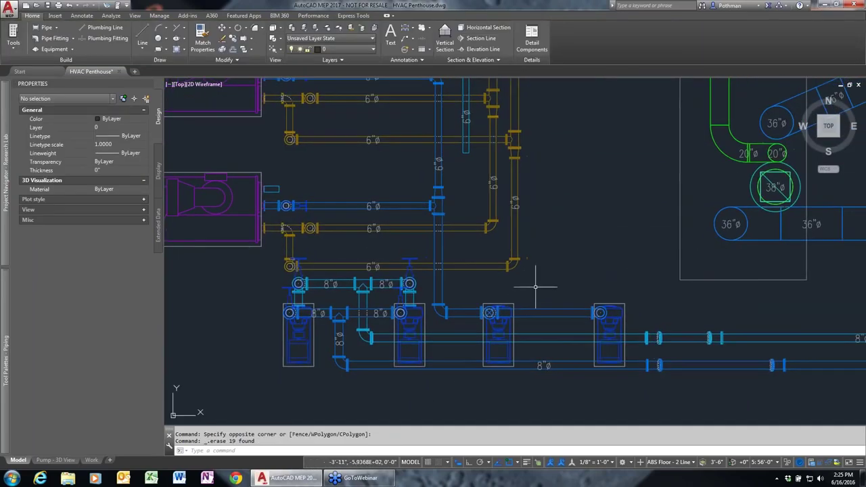
Step: Select the right-hand 8x8 base-mounted pump so its connector offers Add Pipe
click(613, 326)
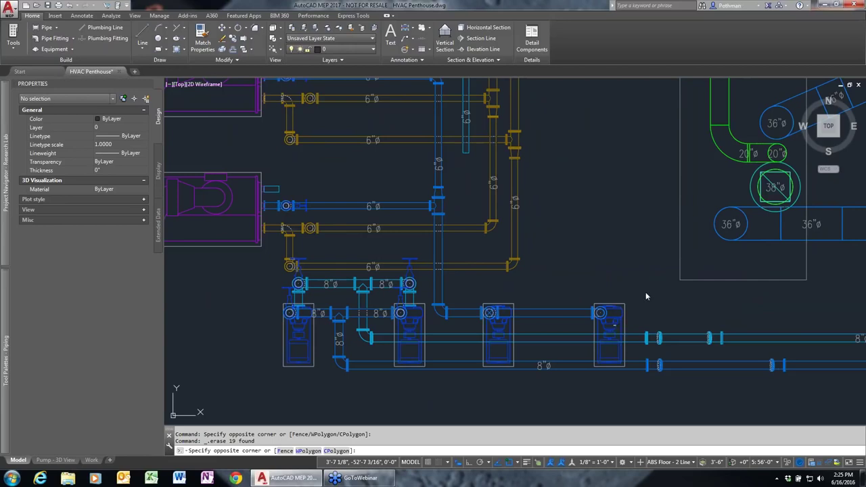
key(Escape)
click(618, 316)
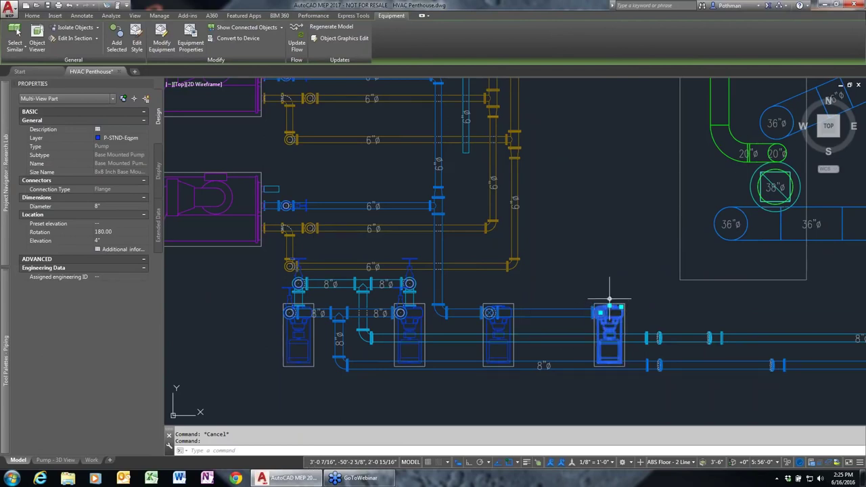
mouse_move(610, 302)
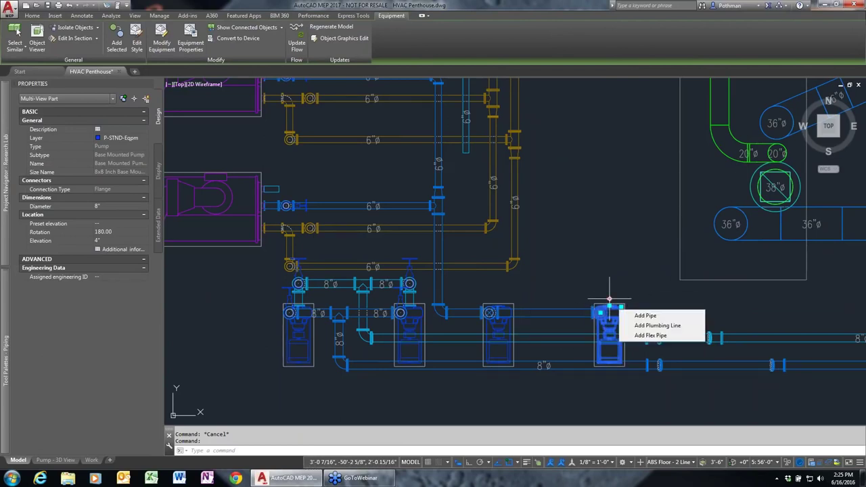
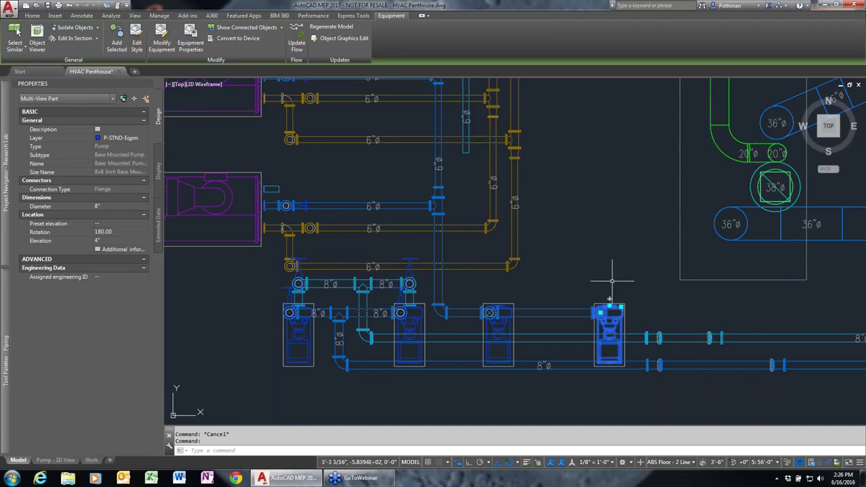
Step: Route a Generic Flanged pipe from the right pump's connector over the top to the neighbouring pump's connector
mouse_move(610, 298)
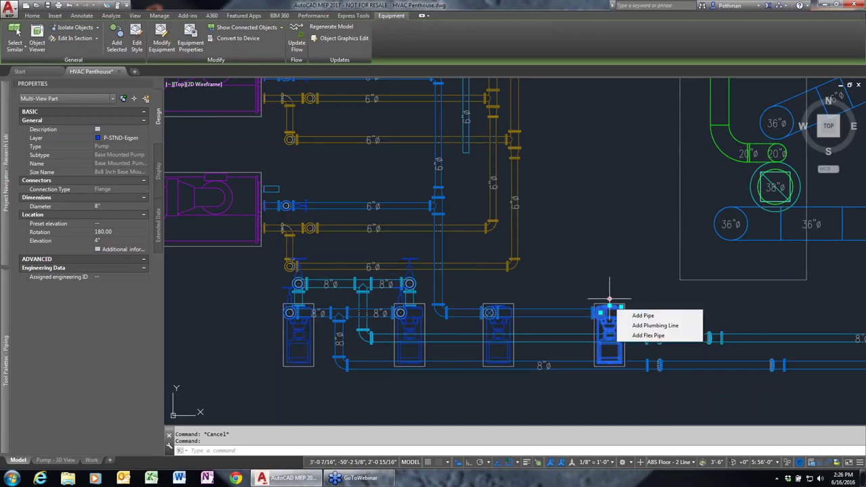
click(643, 315)
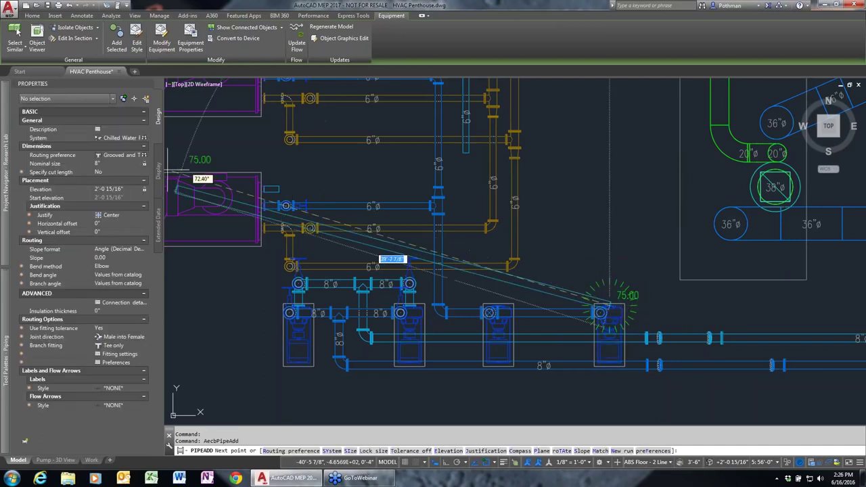
click(125, 157)
click(125, 158)
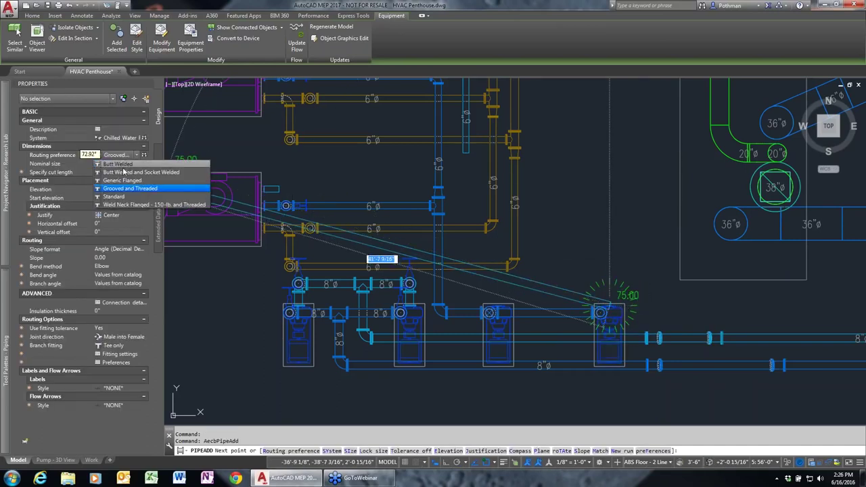
click(124, 181)
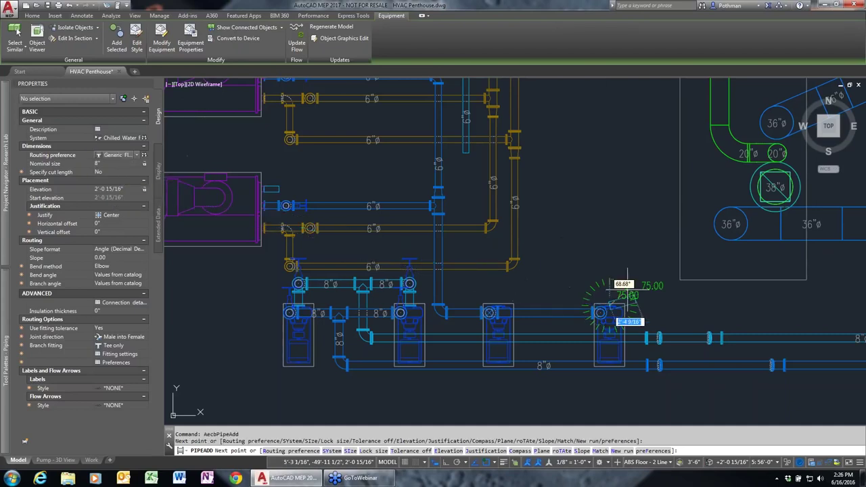
click(599, 275)
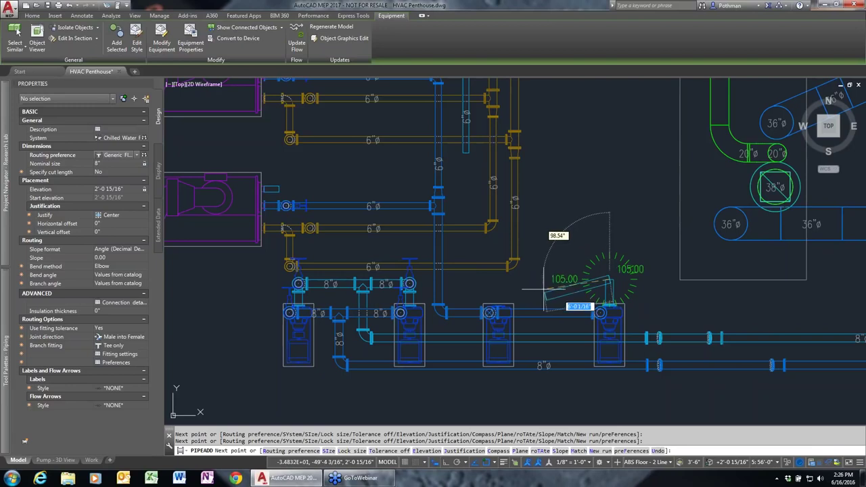
key(F3)
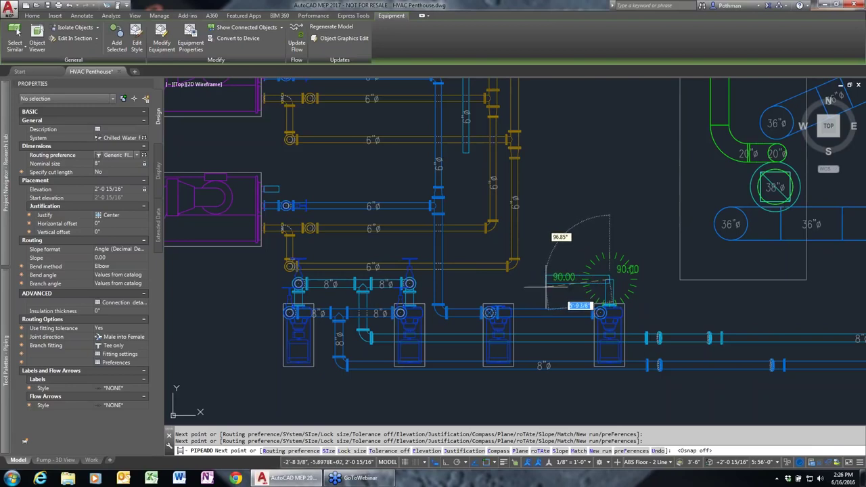
click(499, 313)
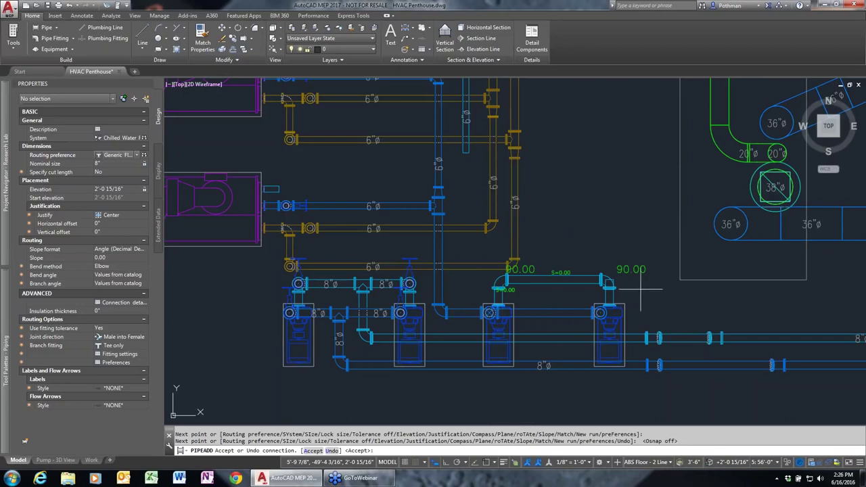
key(Return)
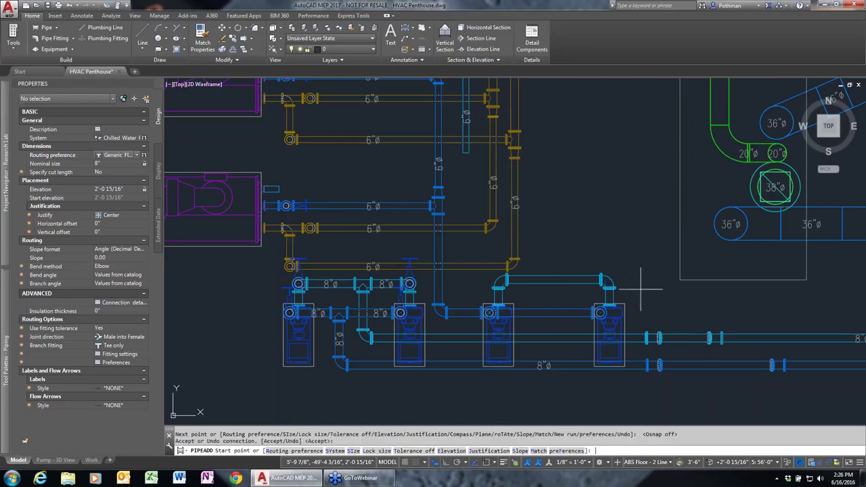
key(Escape)
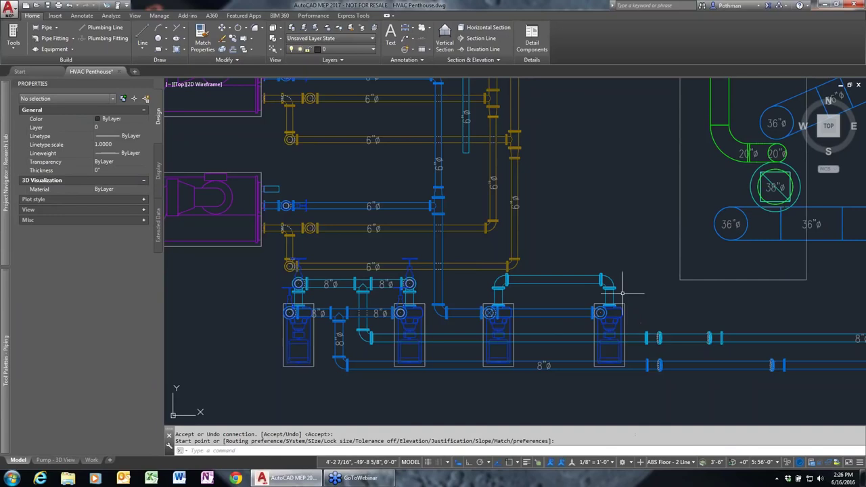
scroll(614, 294, up, 4)
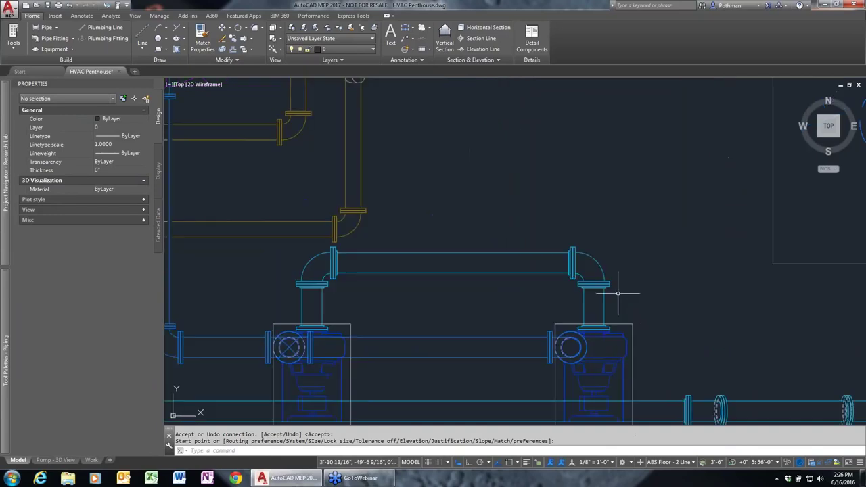
click(494, 267)
click(453, 263)
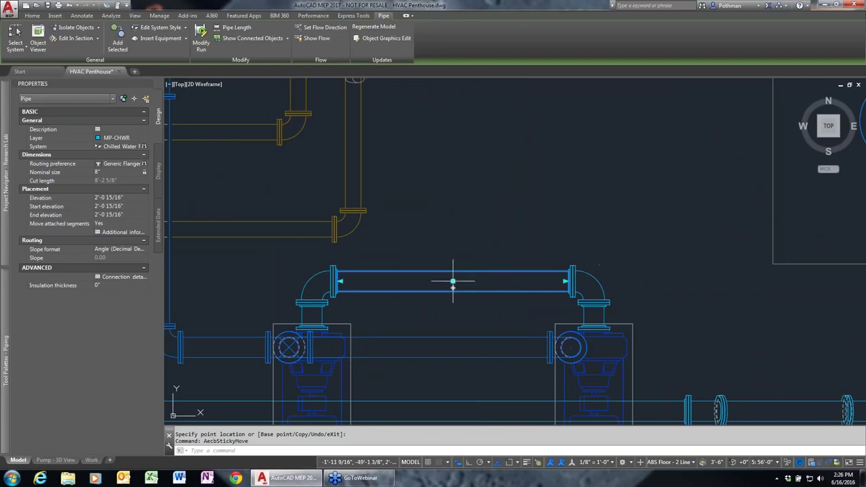
click(453, 261)
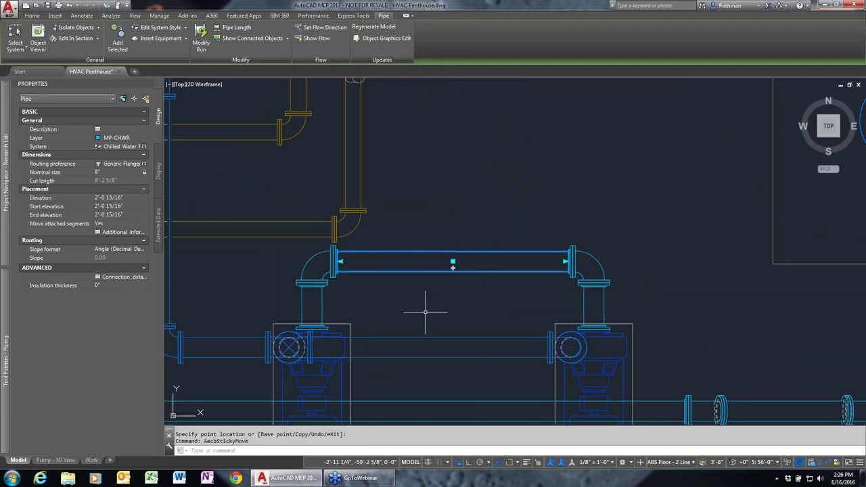
key(Escape)
middle_drag(429, 304, 483, 209)
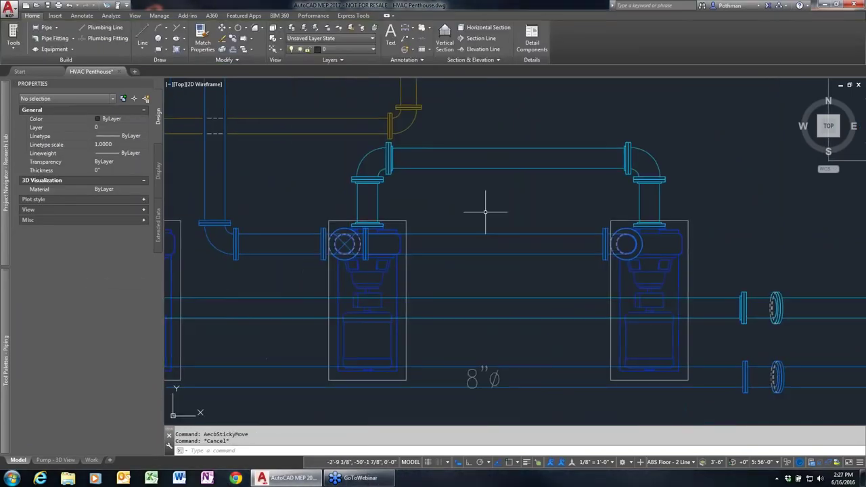
click(528, 168)
click(545, 336)
Step: Run a vertical pipe from the overhead pipe's midpoint down to the lower run, accepting a tee connection solution
click(509, 165)
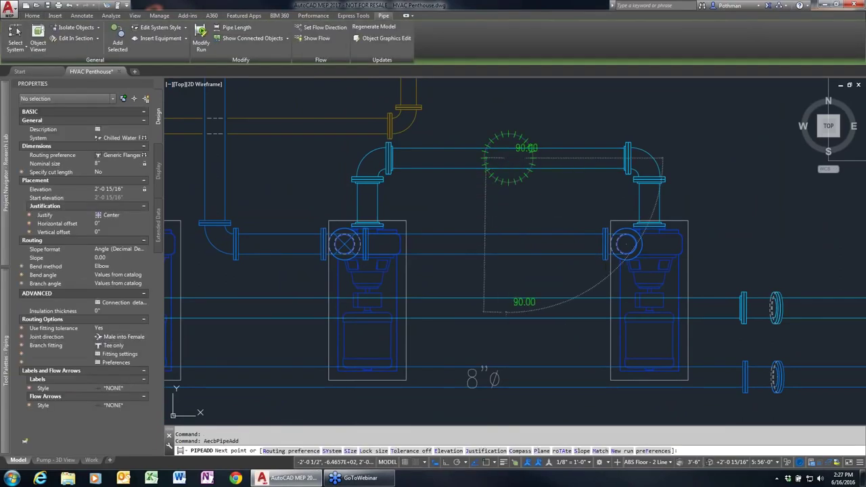
click(507, 310)
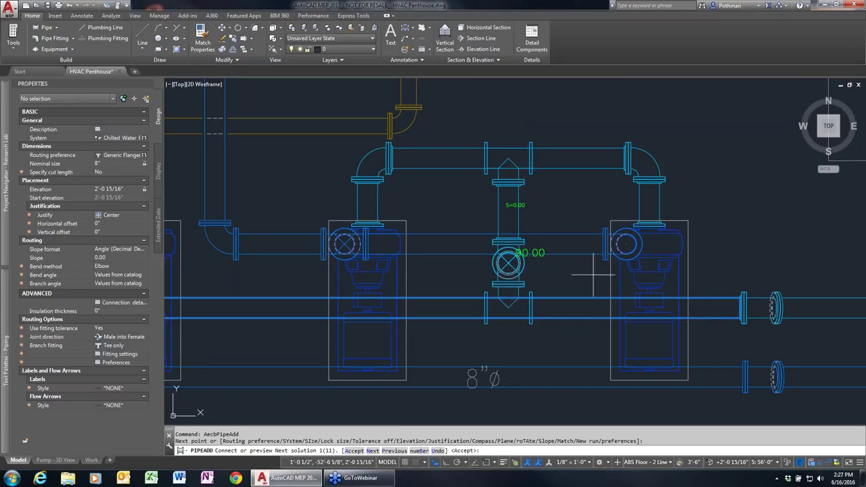
text(n)
key(Return)
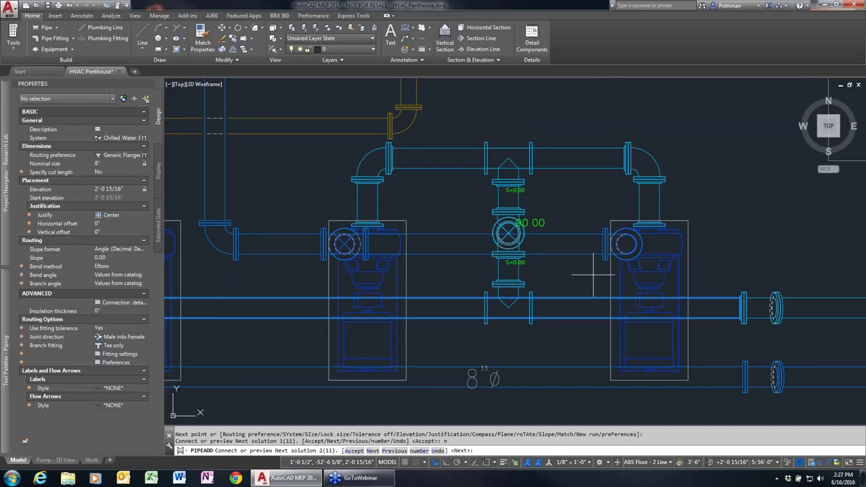
key(Return)
key(Return)
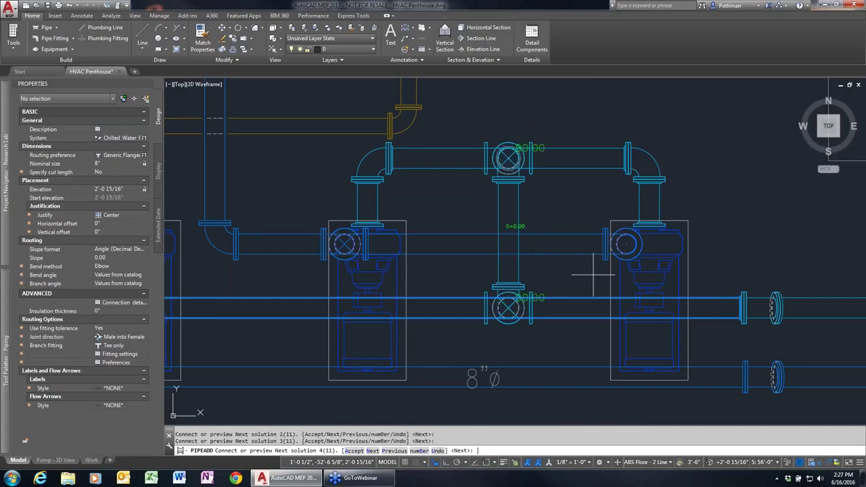
key(Return)
key(Return)
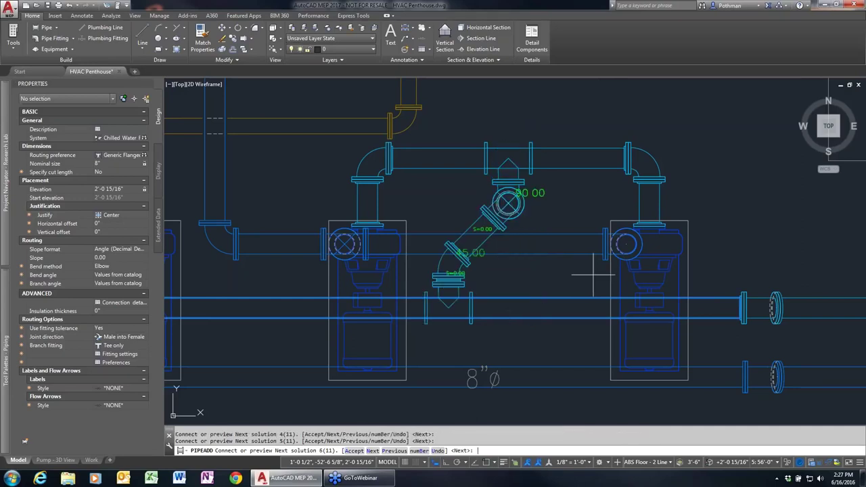
key(Return)
key(Return)
key(Return)
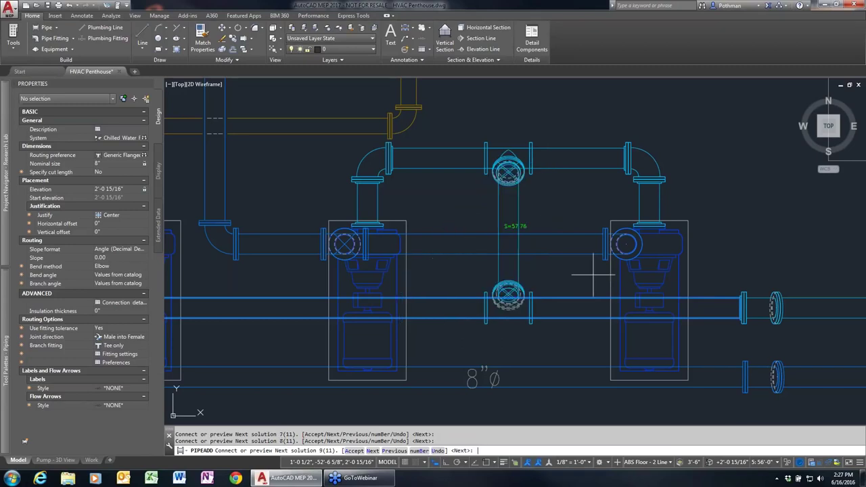
key(Return)
key(Return)
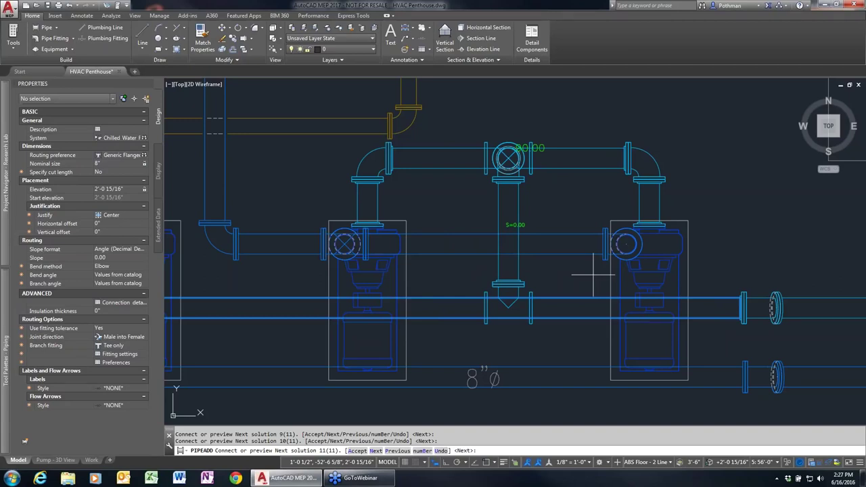
key(Return)
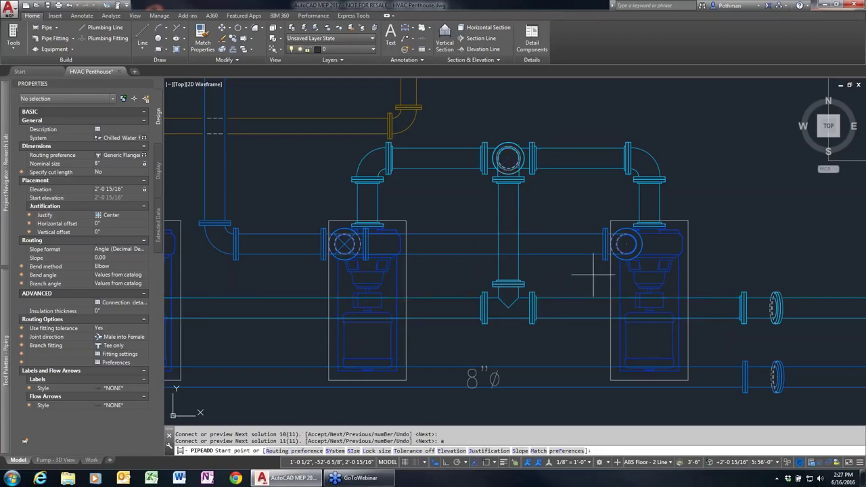
key(Return)
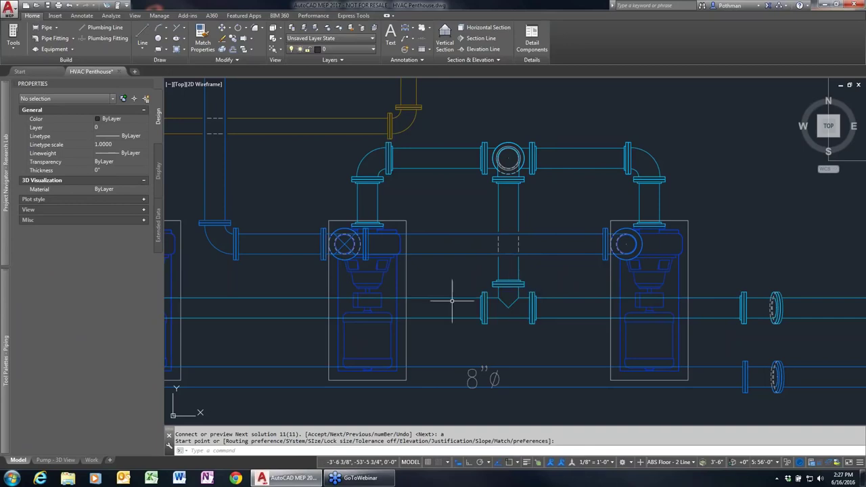
Step: Add a 6" pipe from the overhead pipe down to the lower run
scroll(246, 255, down, 3)
middle_drag(246, 255, 464, 315)
click(476, 156)
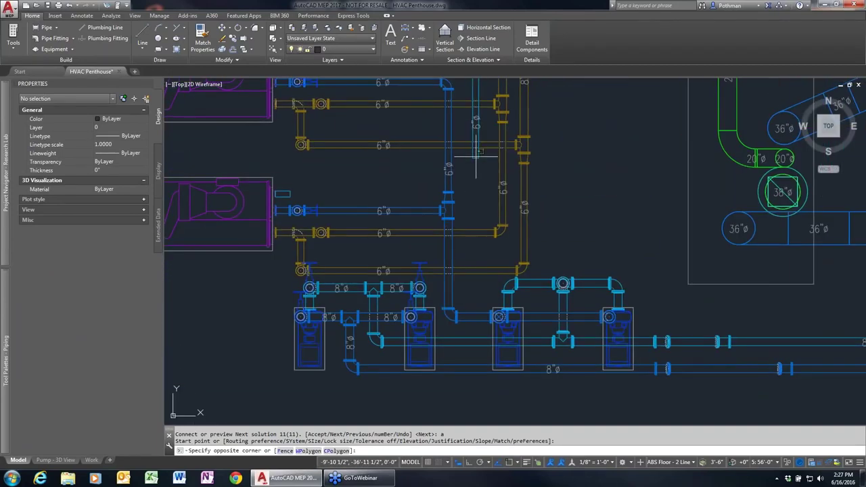
click(474, 164)
click(476, 162)
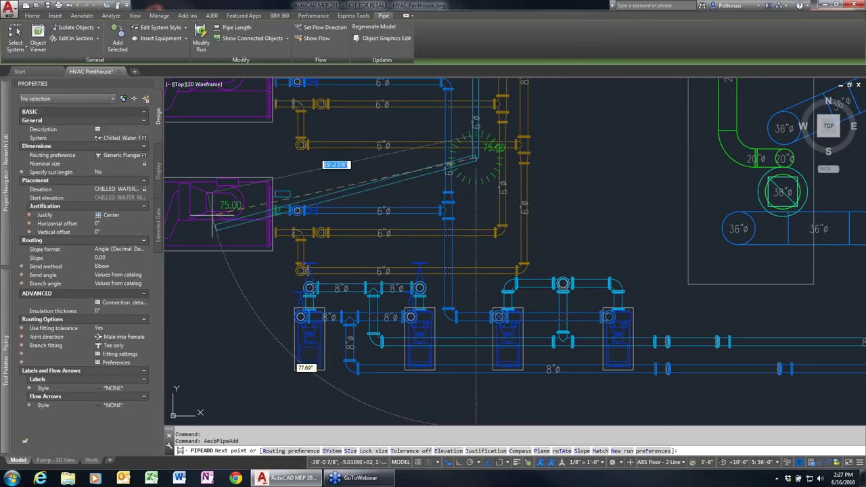
click(115, 165)
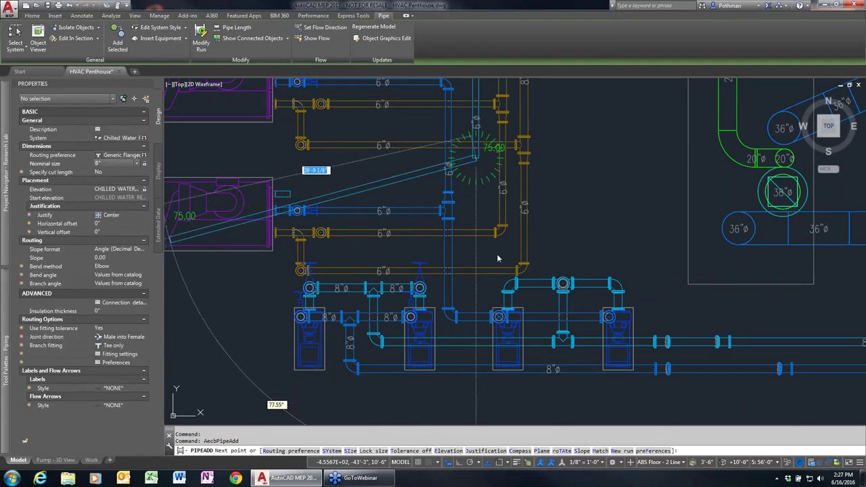
click(479, 270)
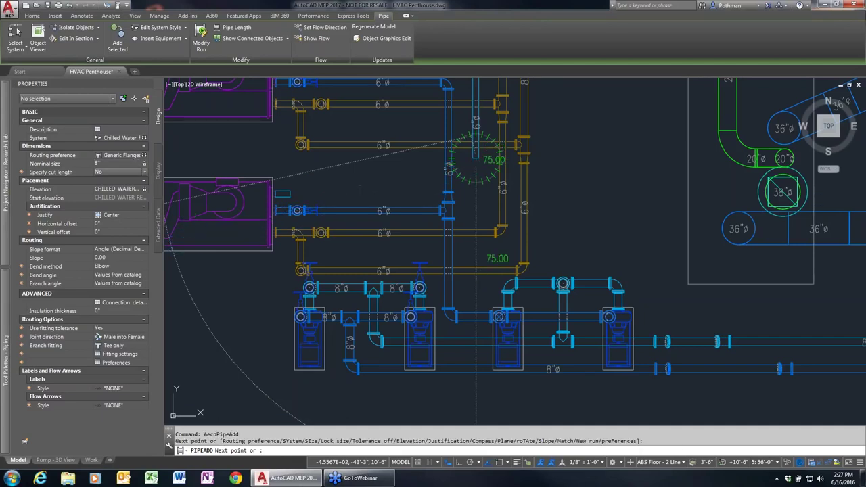
key(ctrl+z)
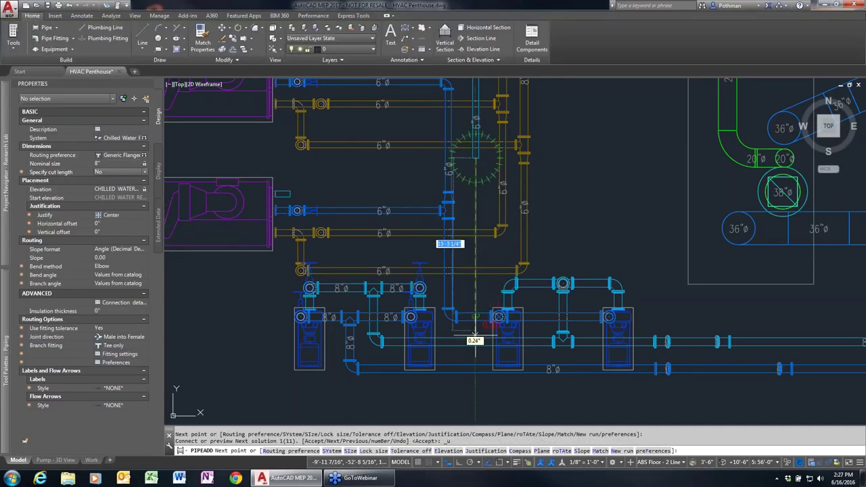
click(476, 342)
key(Return)
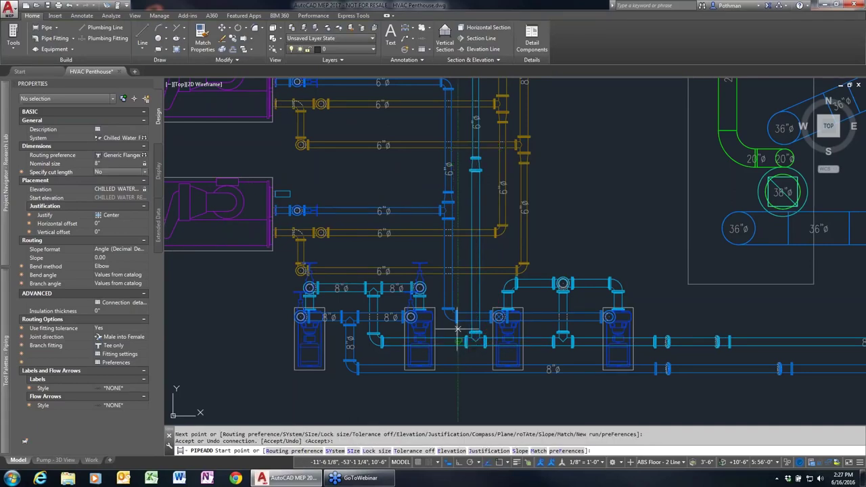
Step: Run a pipe from the left pipe end to the vertical pipe, accepting the elbow connection
click(288, 194)
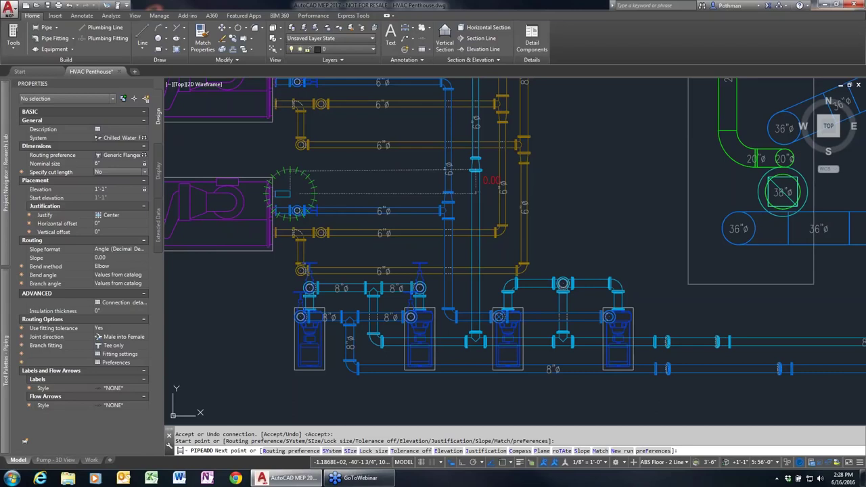
click(475, 195)
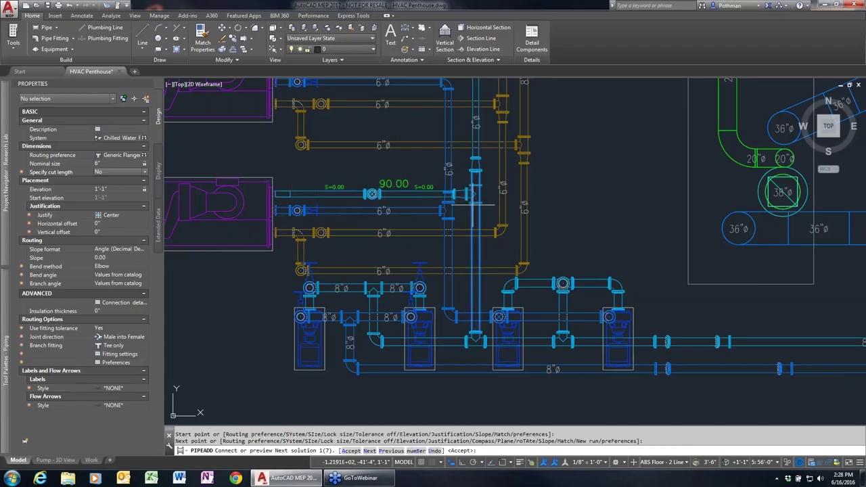
text(p)
key(Return)
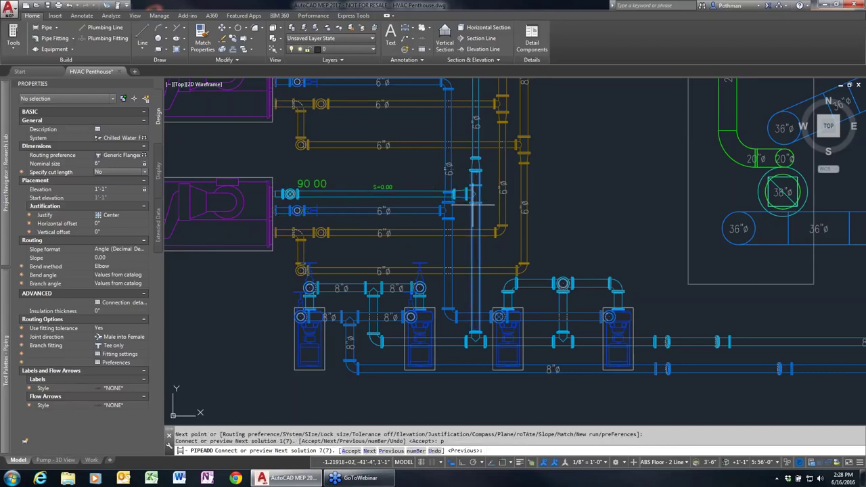
text(a)
key(Return)
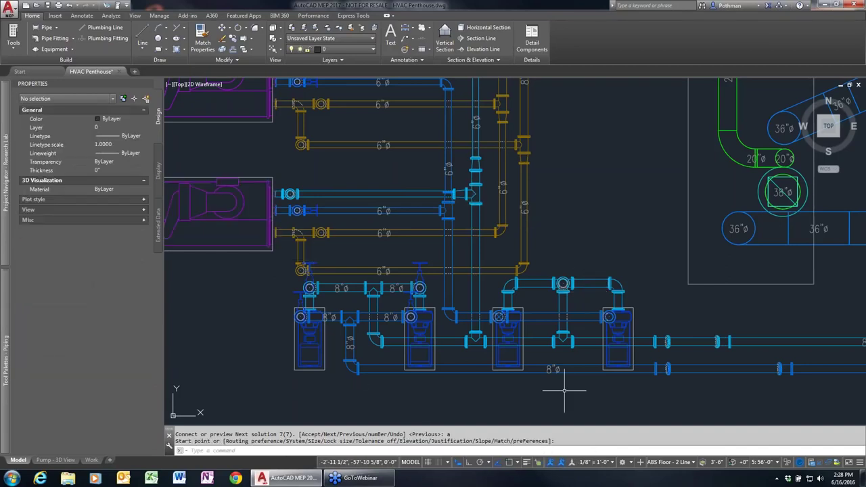
scroll(346, 359, down, 2)
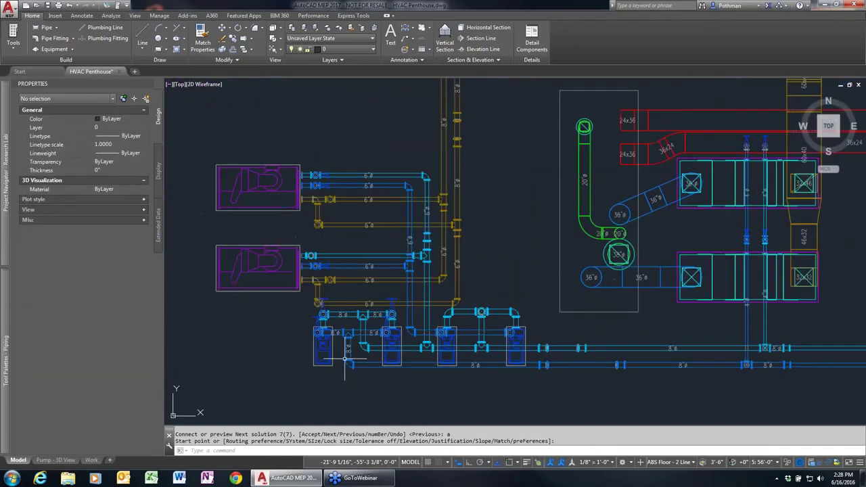
click(195, 381)
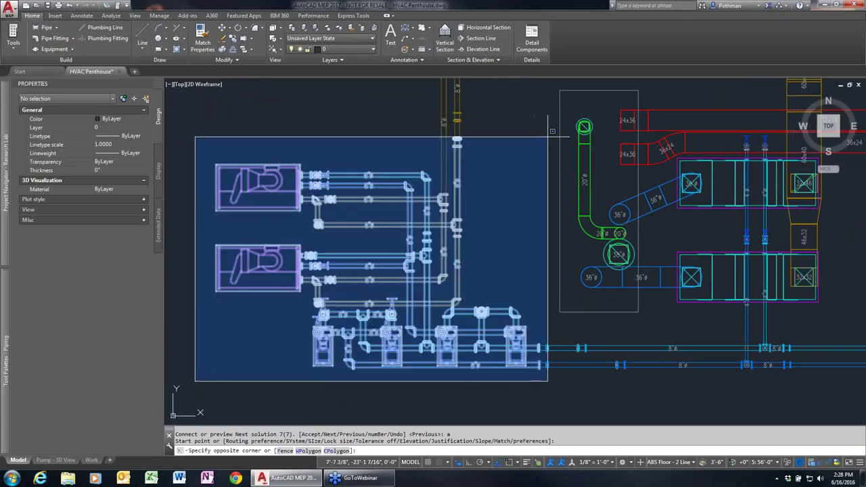
click(540, 136)
right_click(519, 238)
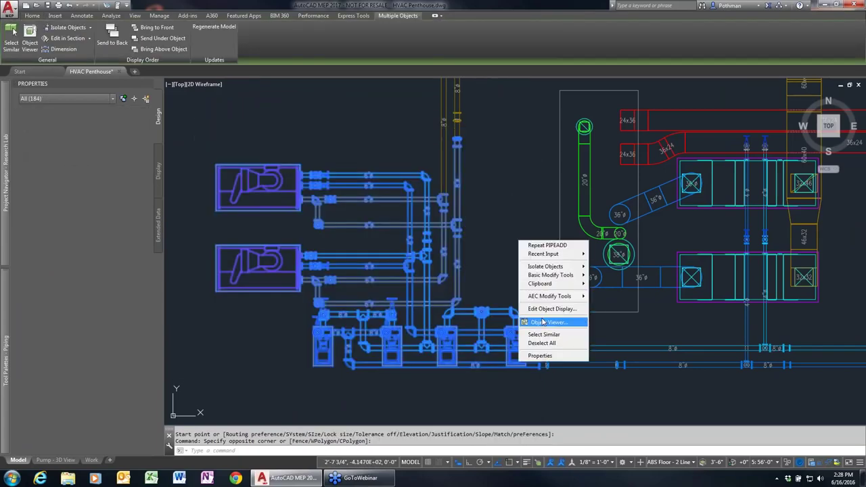
click(545, 321)
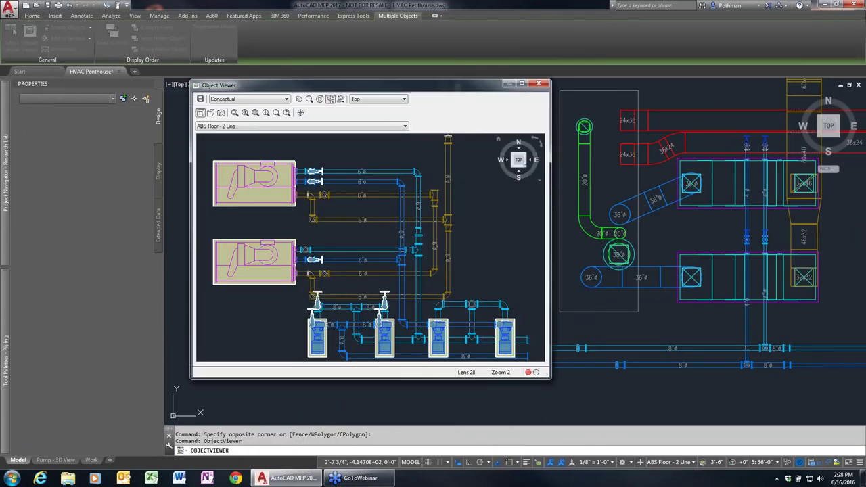
click(527, 178)
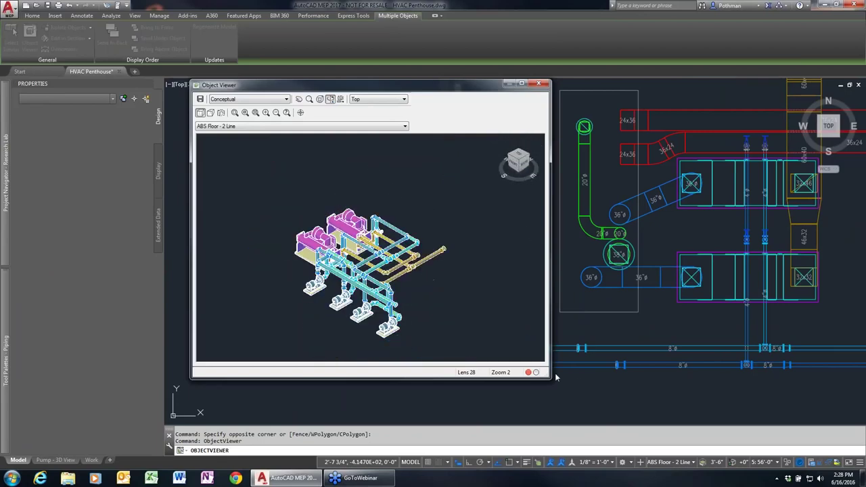
drag(551, 380, 782, 417)
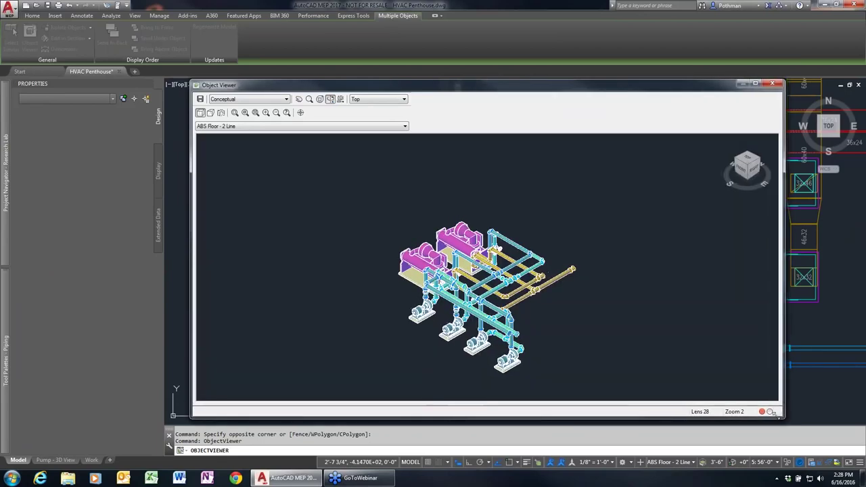
scroll(531, 316, up, 2)
drag(531, 323, 590, 291)
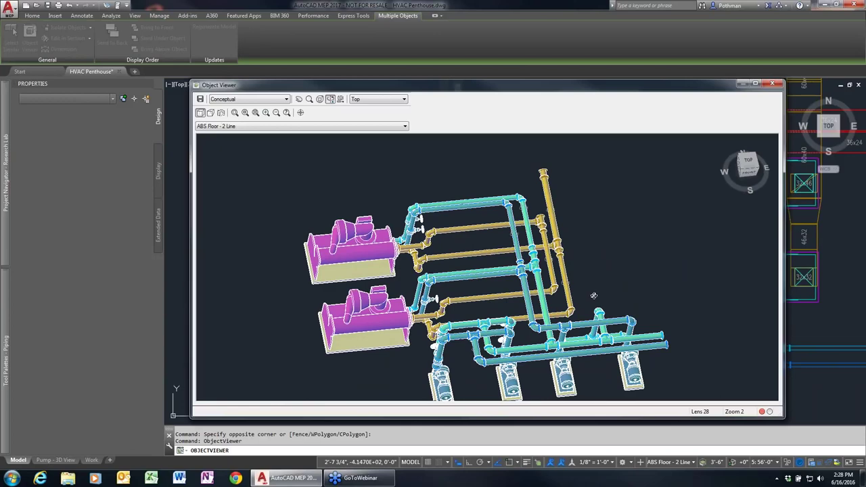
click(777, 88)
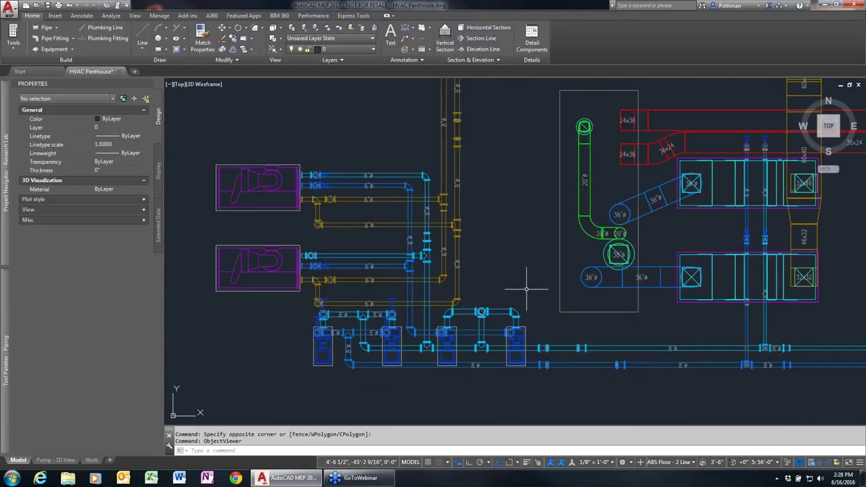
Step: Open Plbg Domestic Water 2Fl from the Constructs list in Project Navigator
mouse_move(499, 310)
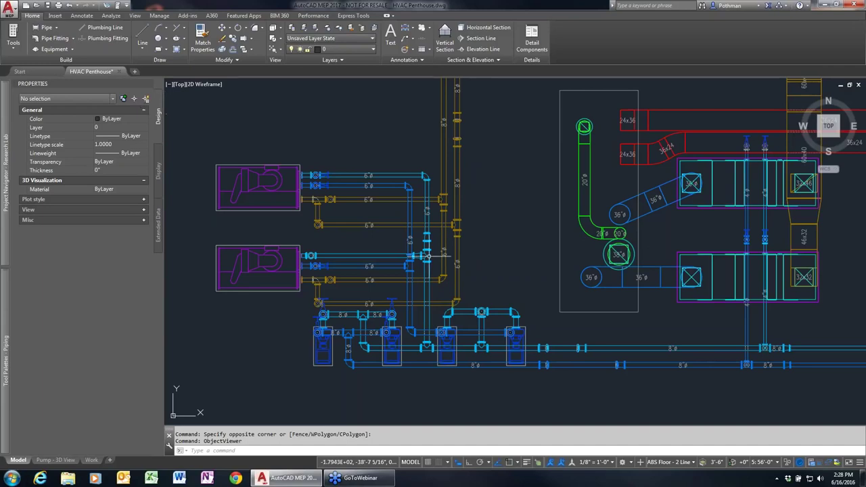
click(6, 188)
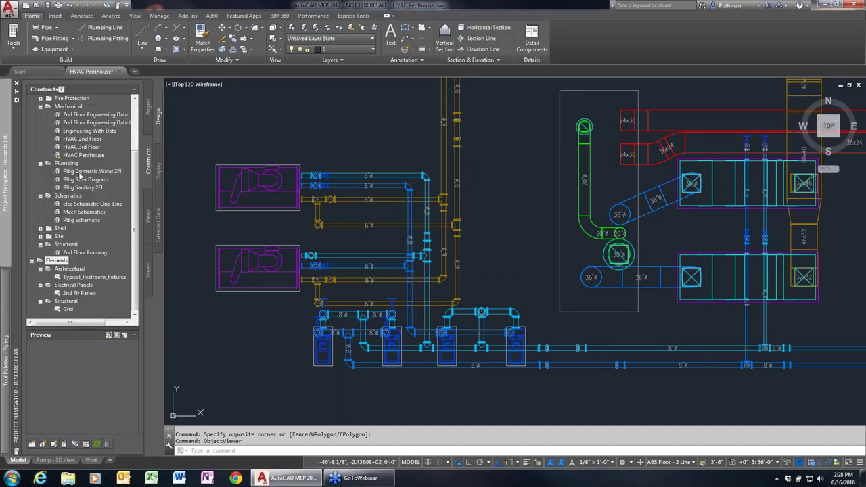
double_click(80, 173)
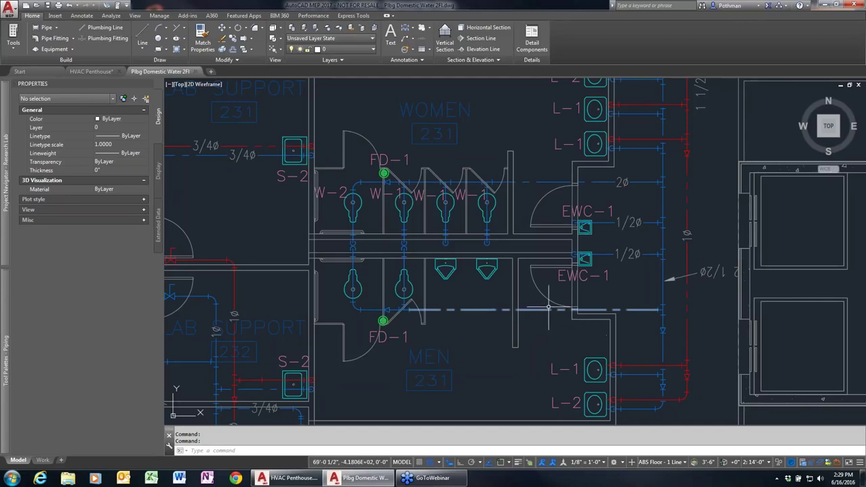
click(545, 310)
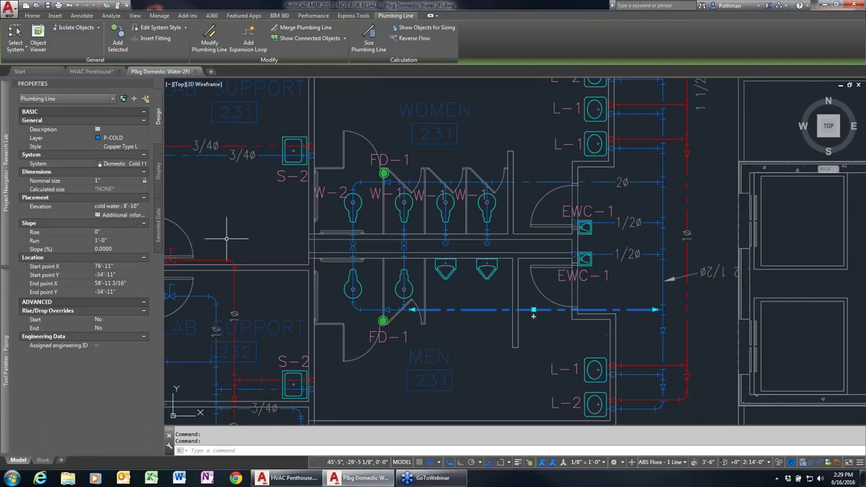
key(Escape)
scroll(448, 325, up, 2)
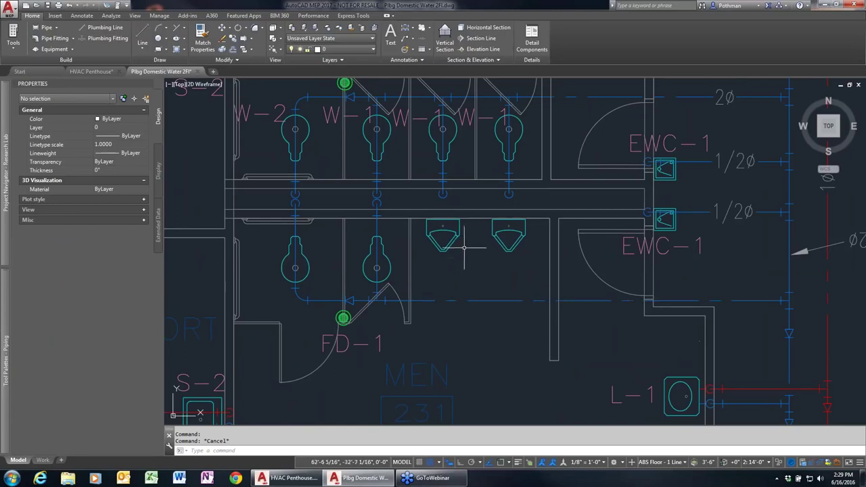
Step: Branch a cold water line from the main run to the left urinal's Cold Water connector, adding a riser
click(444, 230)
key(Escape)
click(480, 300)
right_click(583, 307)
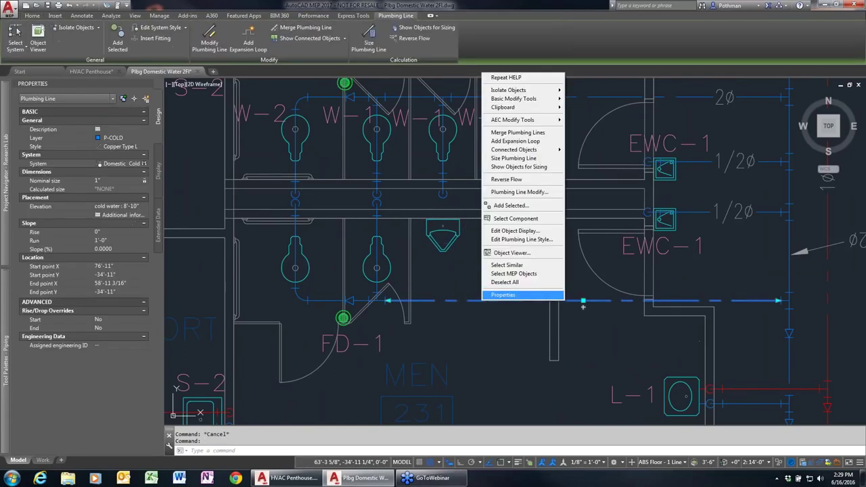
click(511, 205)
click(442, 300)
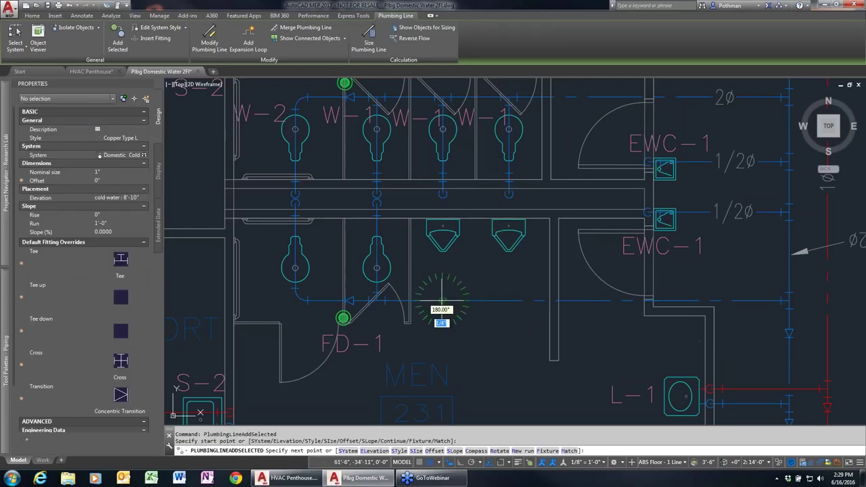
click(443, 230)
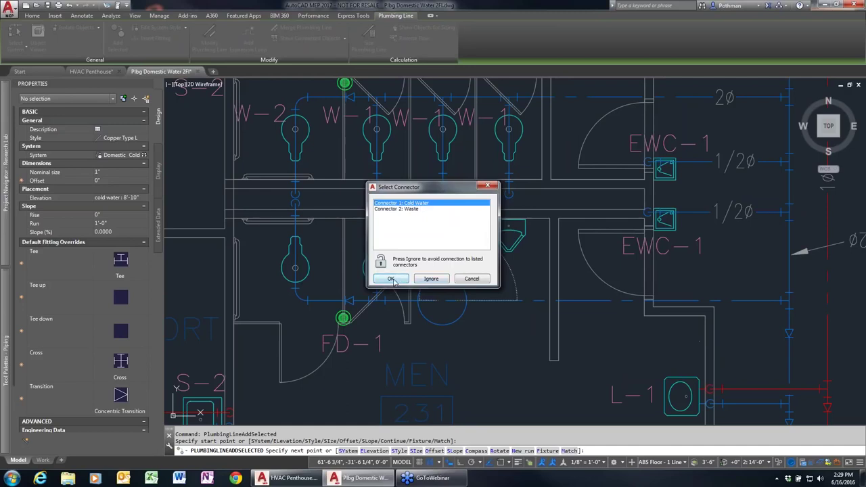
click(412, 209)
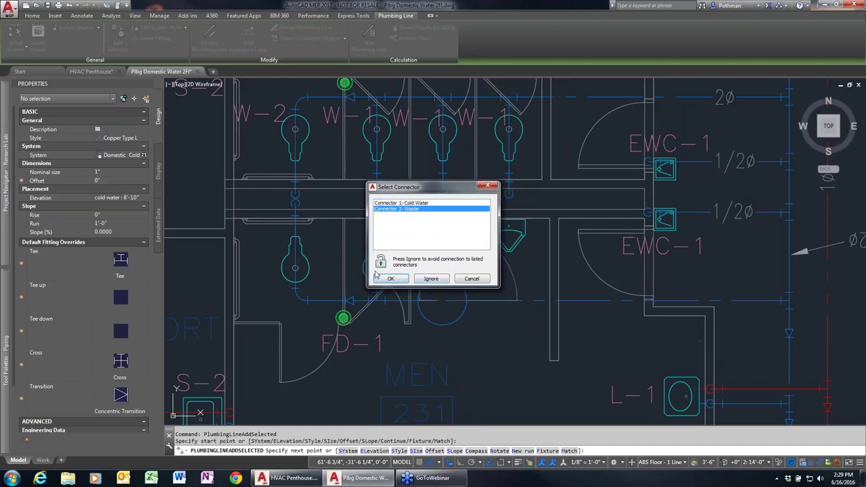
click(408, 204)
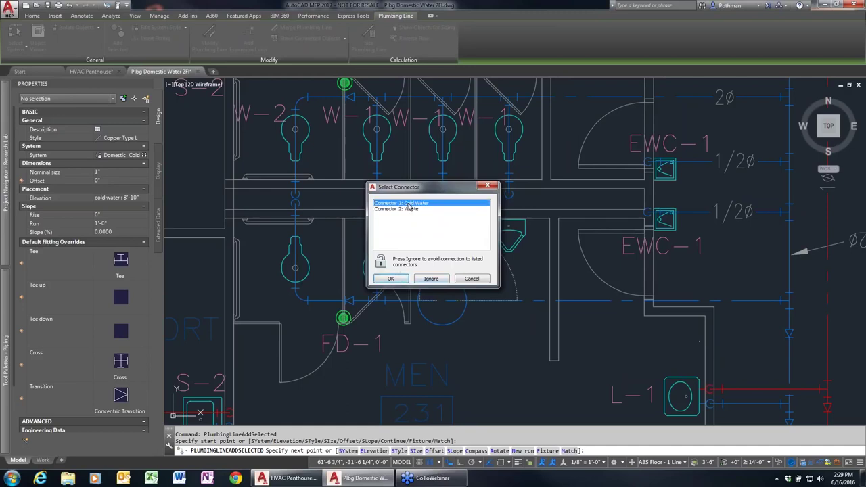
click(391, 278)
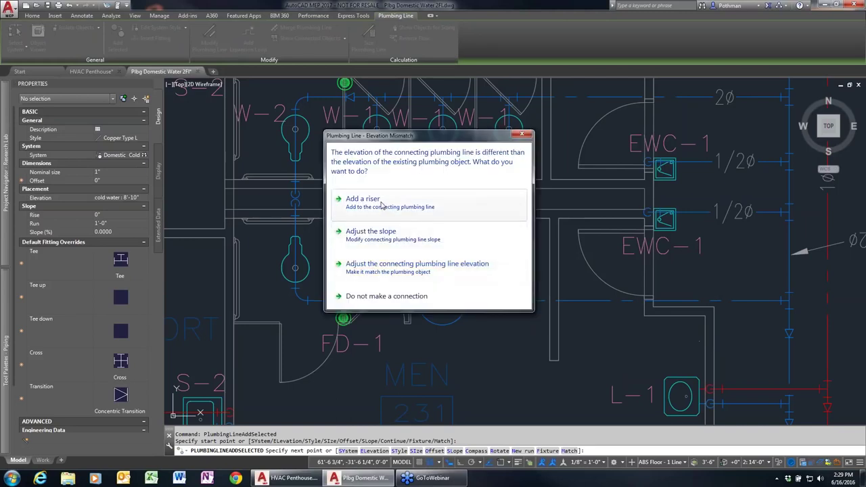
click(372, 202)
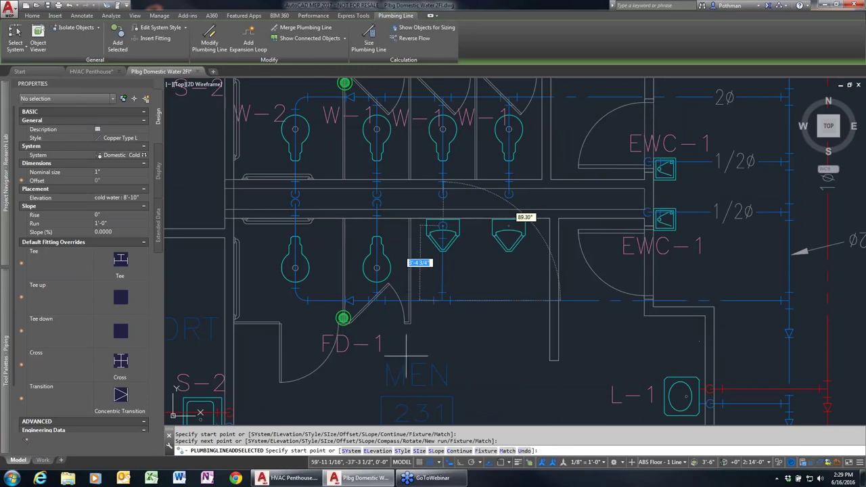
key(Escape)
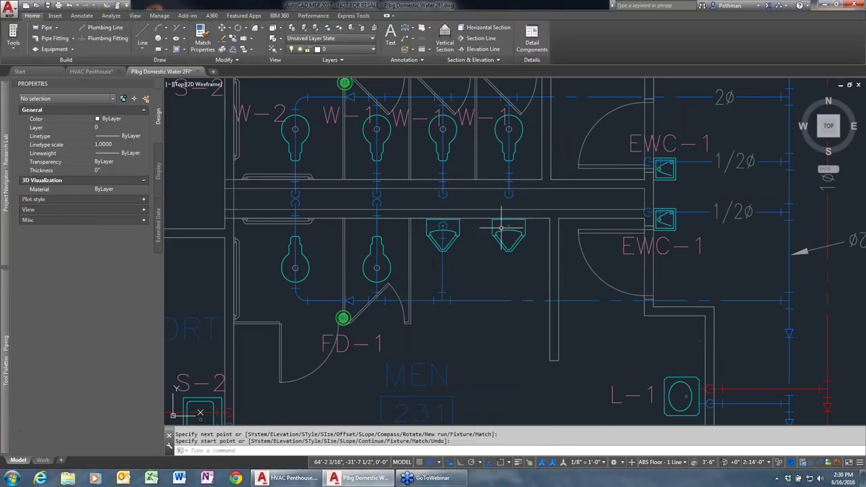
Step: Try starting a pipe from the right urinal's connector, then cancel it
click(506, 229)
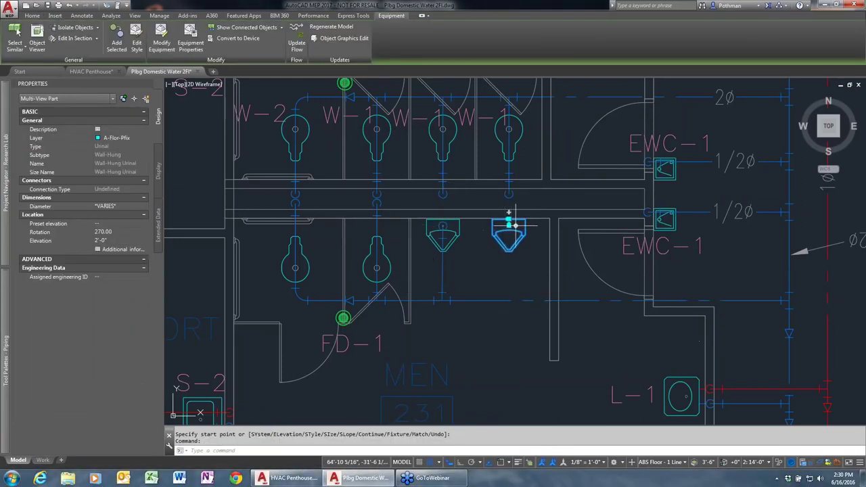
click(515, 226)
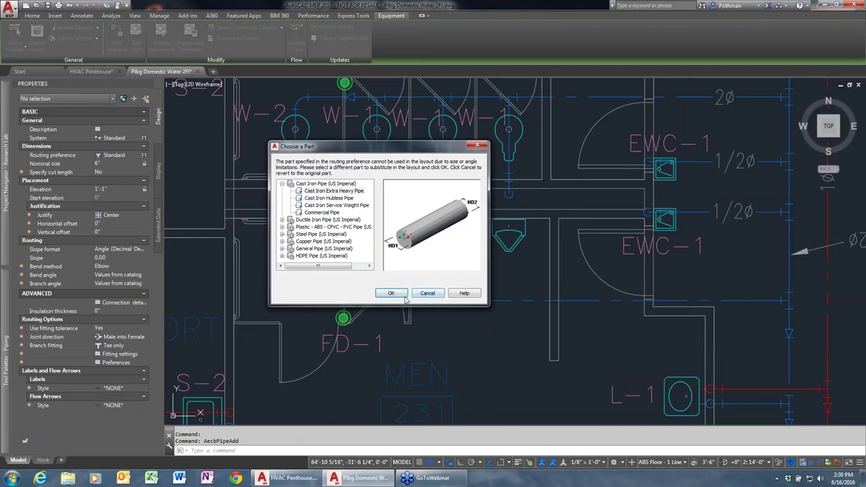
click(399, 296)
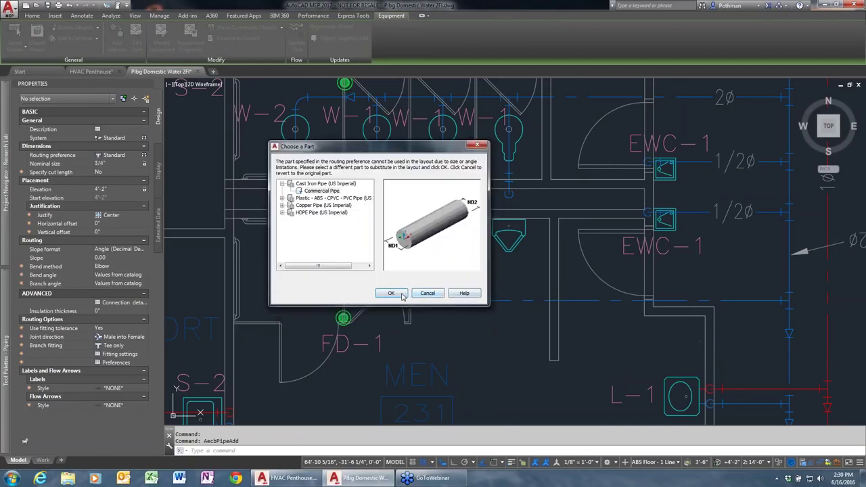
click(392, 293)
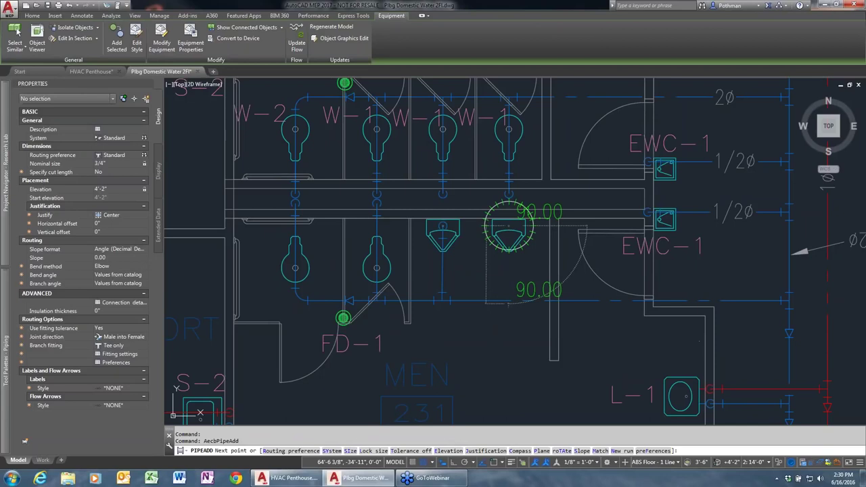
click(509, 230)
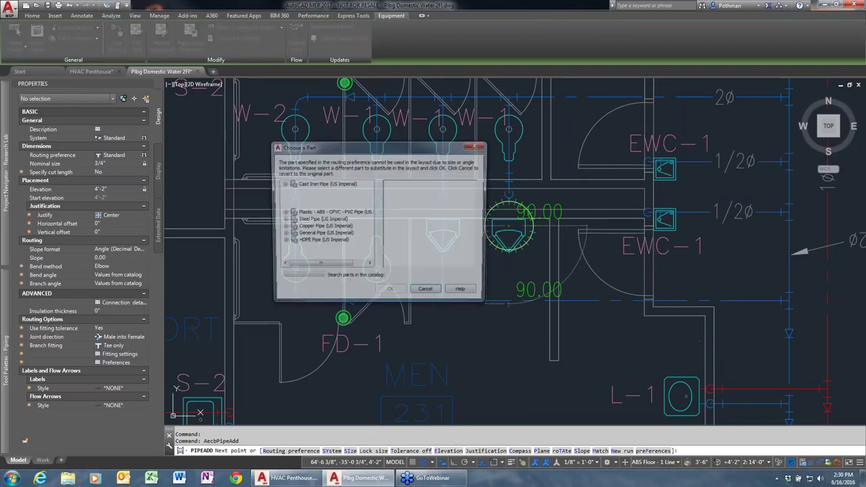
click(431, 297)
key(Escape)
key(Escape)
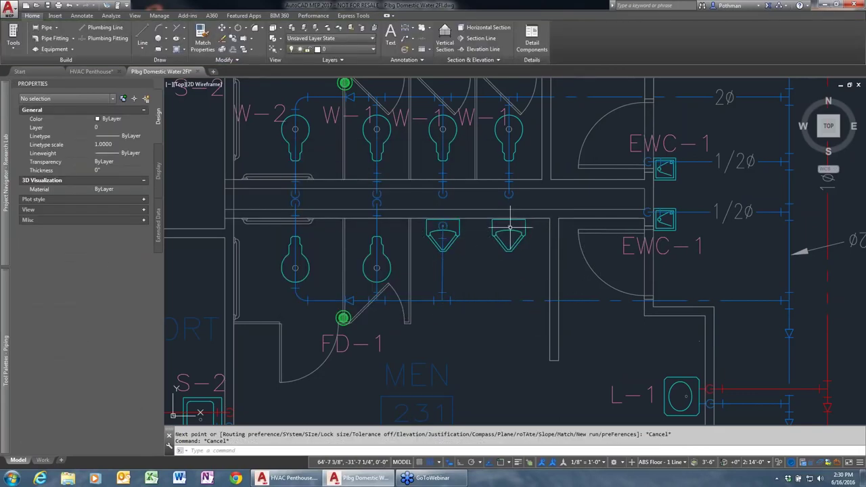
Step: Branch a cold water line from the main run to the right urinal's Cold Water connector, adding a riser
click(504, 303)
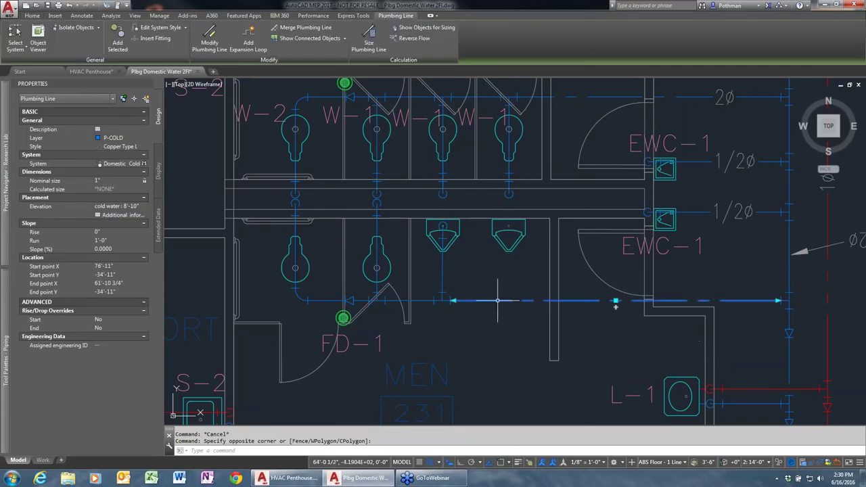
right_click(499, 298)
click(539, 205)
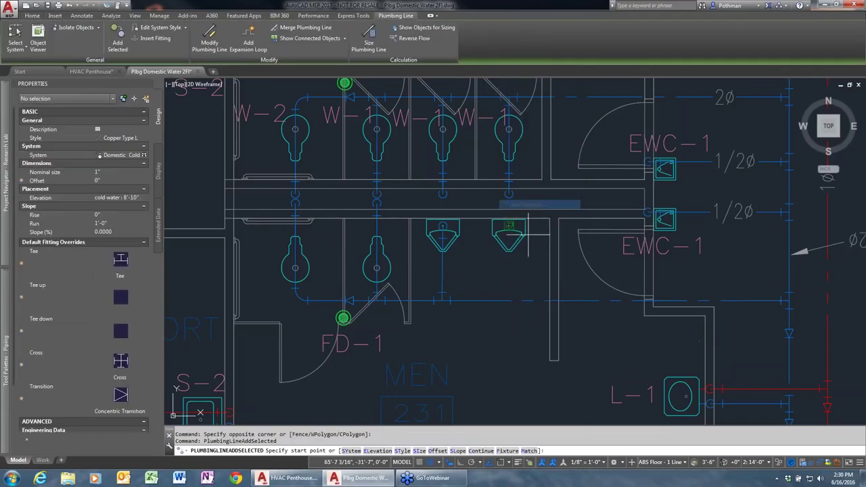
click(506, 300)
click(509, 227)
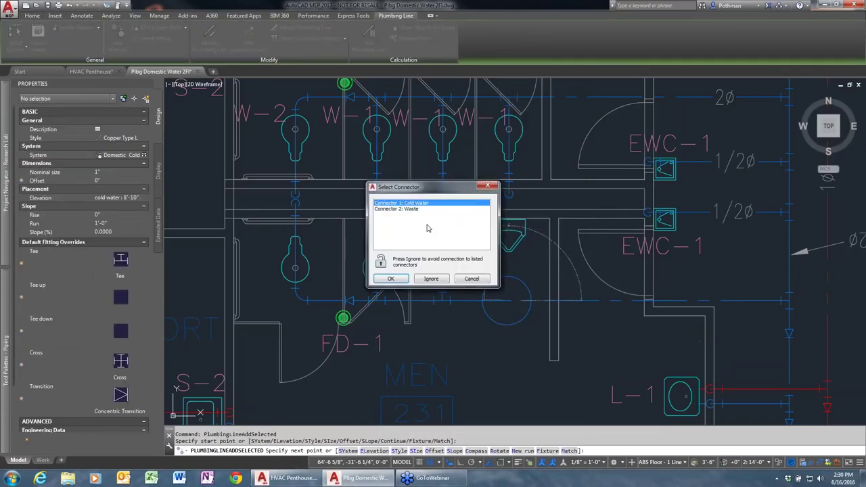
click(403, 281)
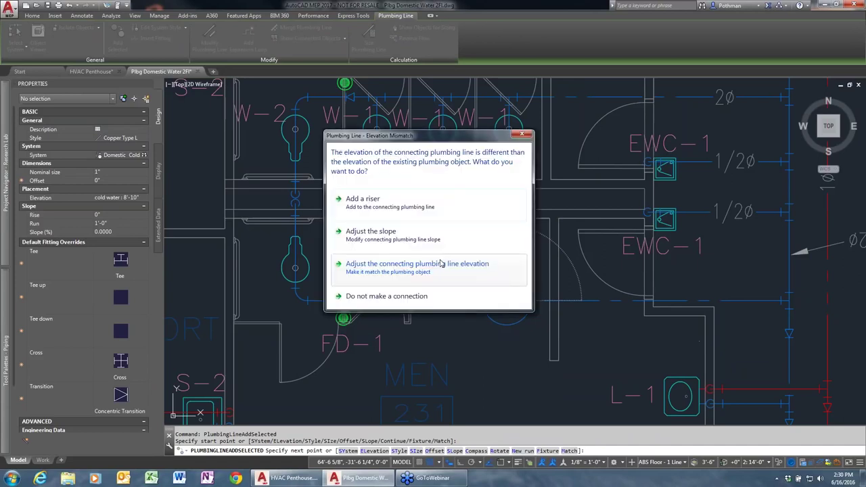
click(387, 203)
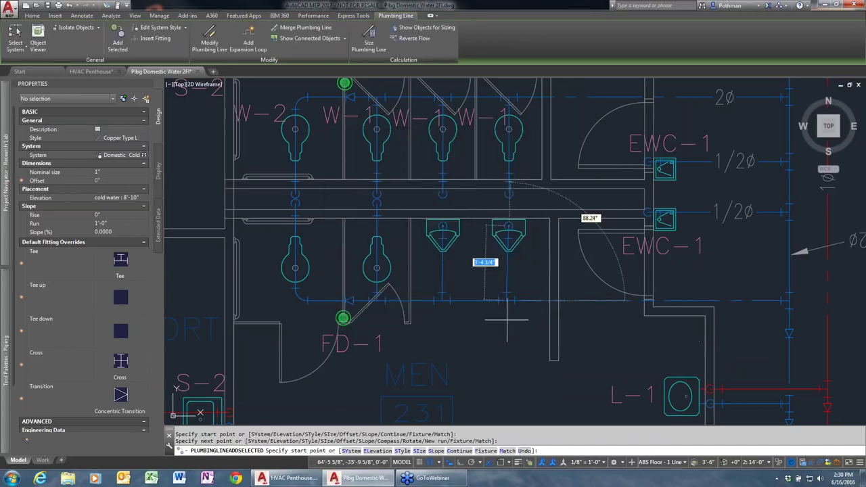
key(Escape)
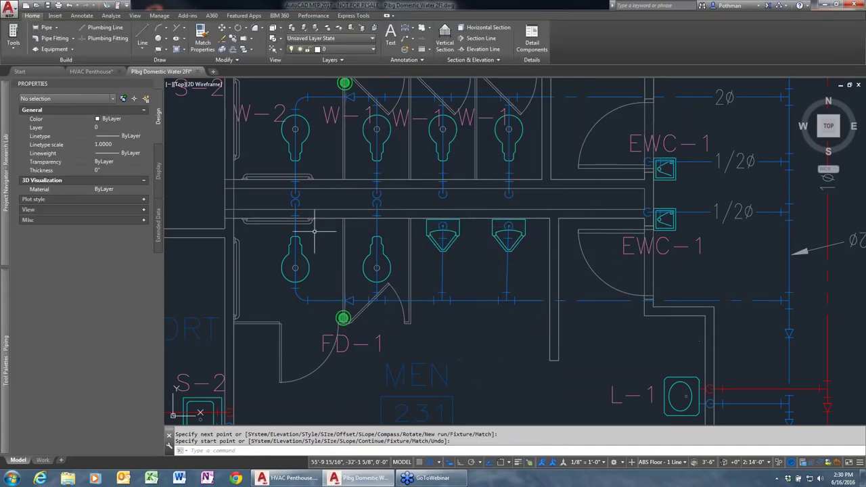
Step: Tag the two copied water closets with W-2 tags below each fixture
click(258, 113)
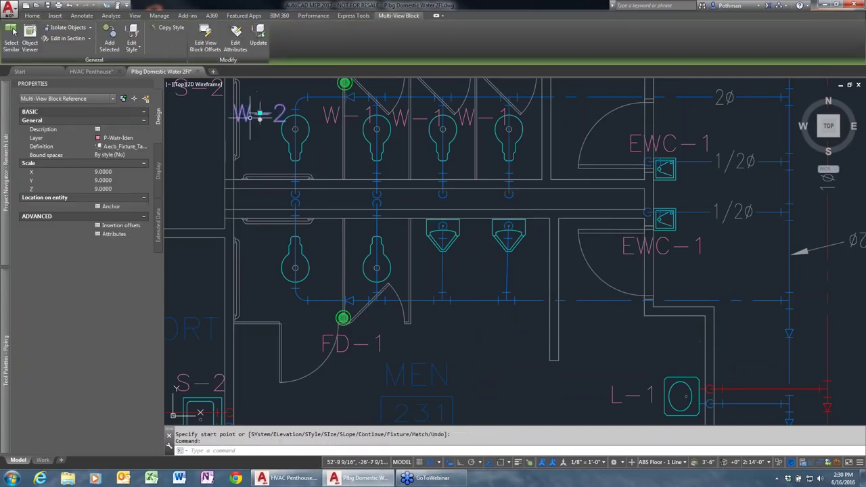
right_click(258, 113)
click(277, 230)
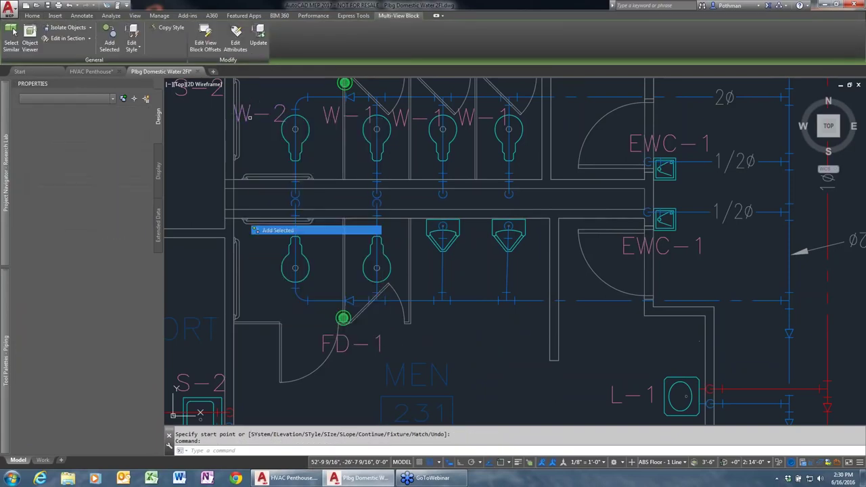
click(295, 268)
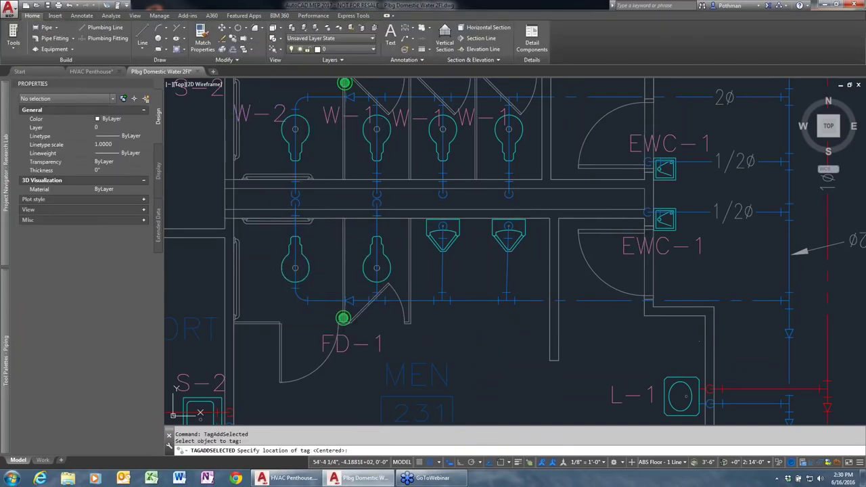
click(287, 299)
click(509, 286)
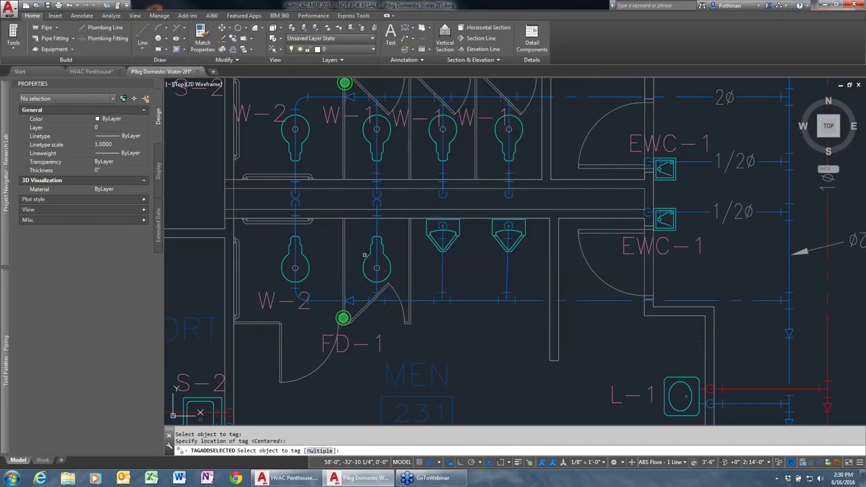
click(365, 256)
click(383, 324)
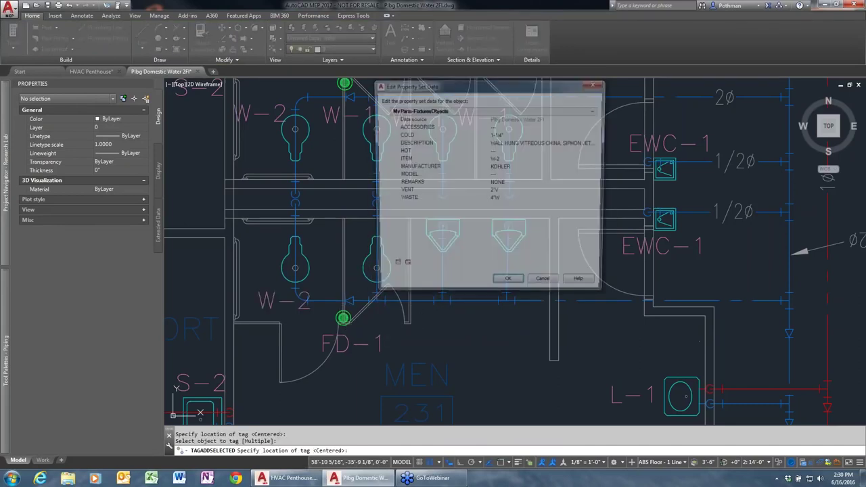
click(509, 286)
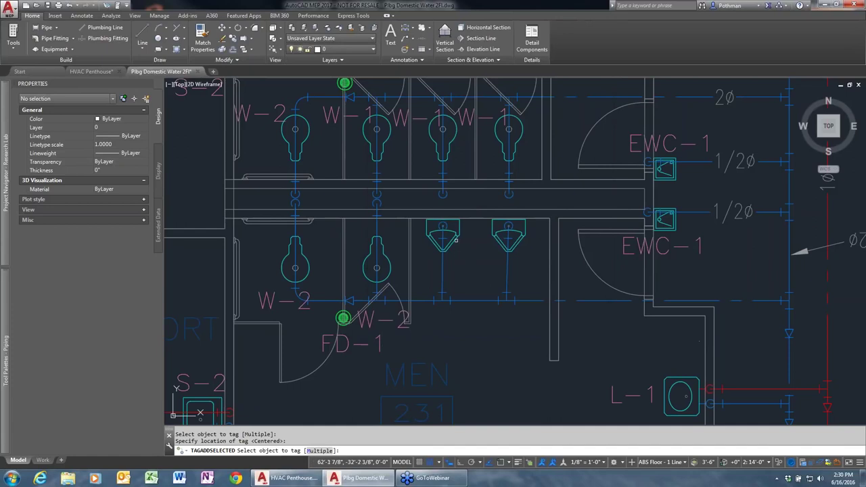
Step: Tag both urinals with U-1 tags placed below them
click(456, 240)
click(441, 274)
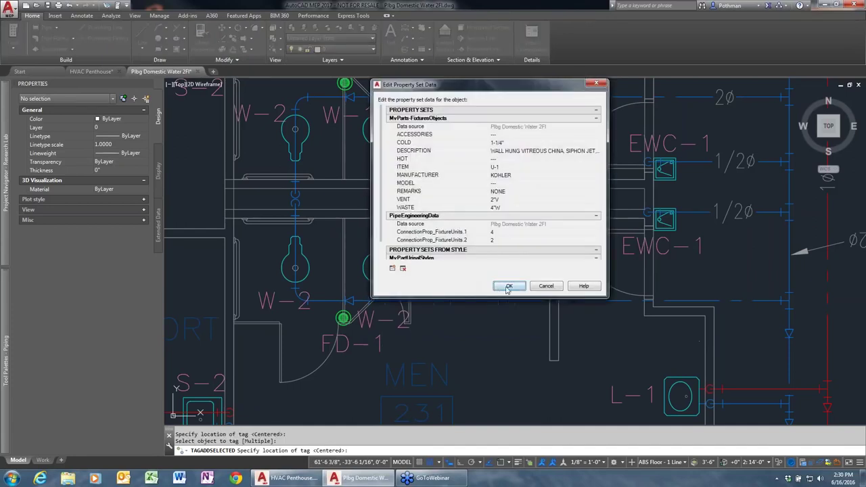
click(509, 286)
click(507, 245)
click(501, 295)
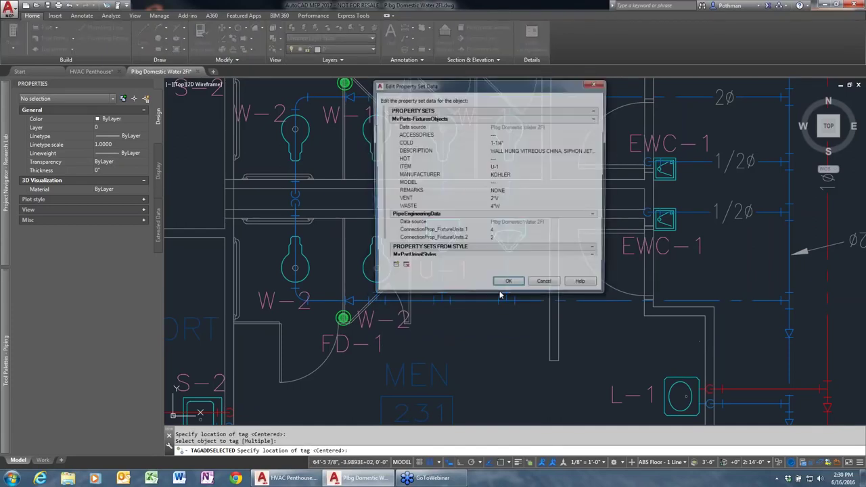
click(508, 281)
key(Return)
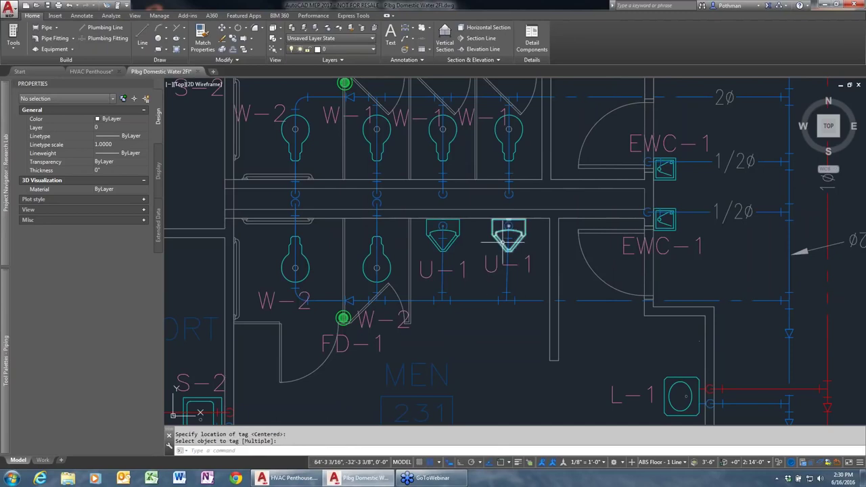
Step: Review a tagged urinal's property set data on the Extended Data tab
click(506, 238)
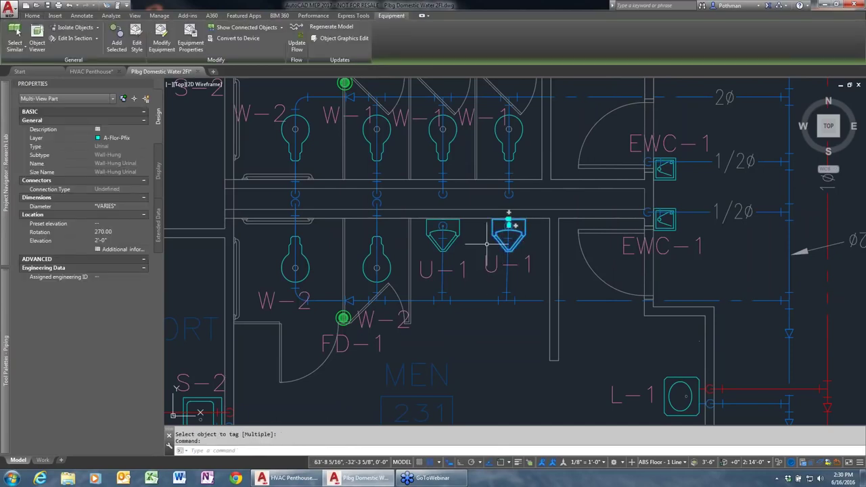
click(160, 223)
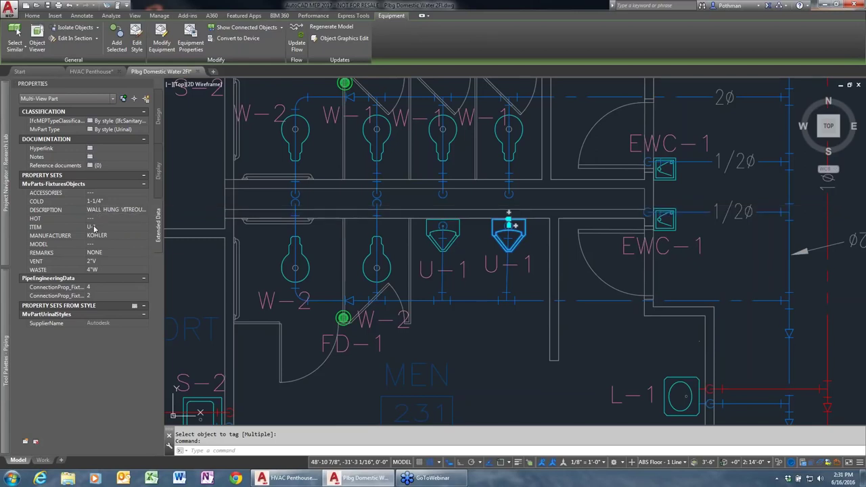
key(Escape)
Step: Centre the floor plan in view and switch to the Plumbing workspace
scroll(534, 192, down, 5)
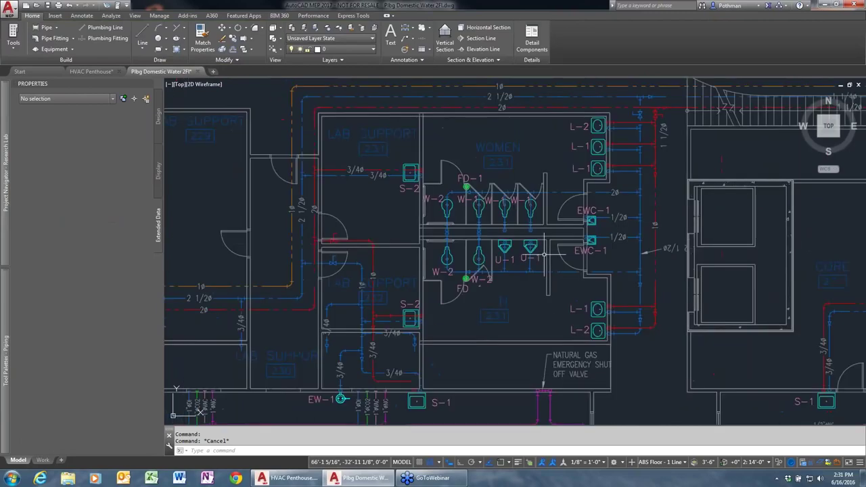
scroll(534, 192, down, 5)
middle_drag(495, 165, 418, 233)
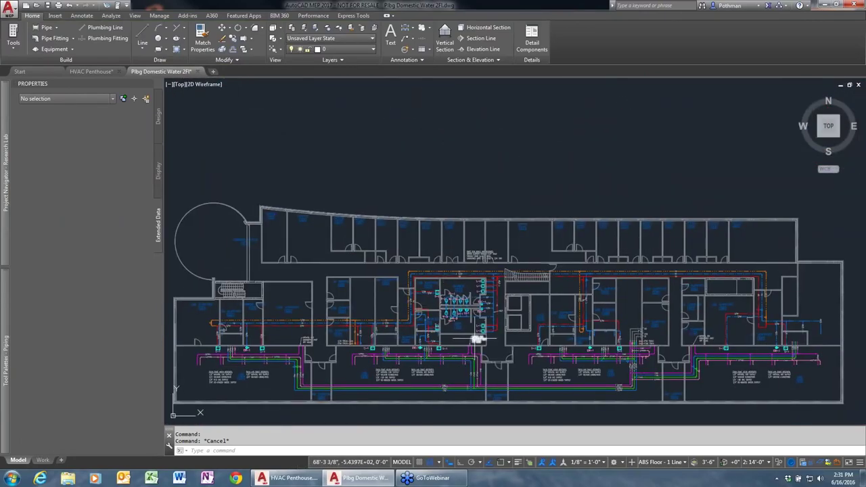
click(623, 463)
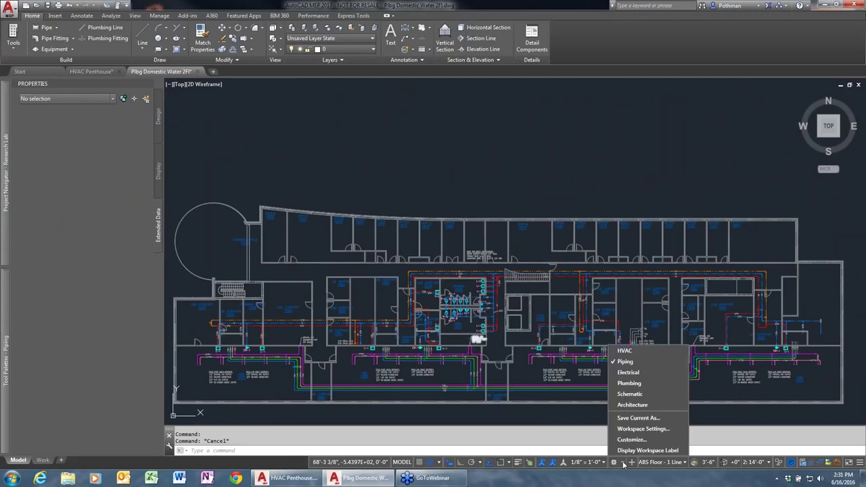
click(639, 385)
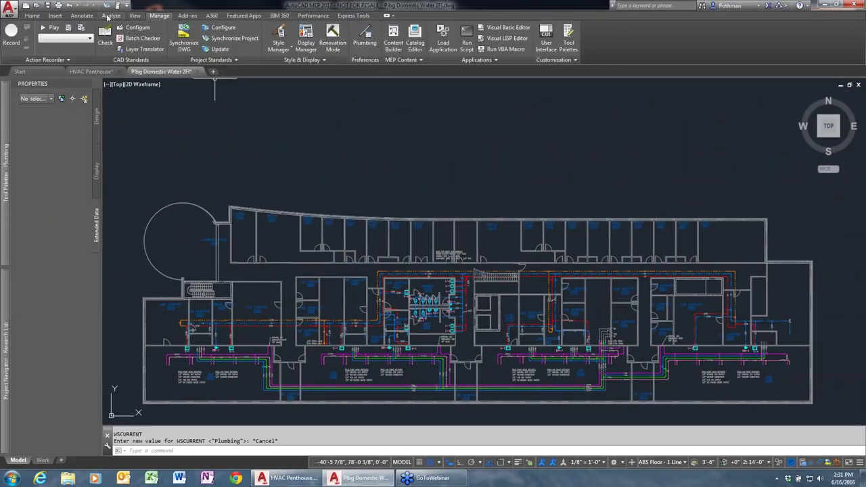
Step: Insert a Plumbing Fixture Schedule covering all objects, with its upper-left corner above the plan
click(88, 15)
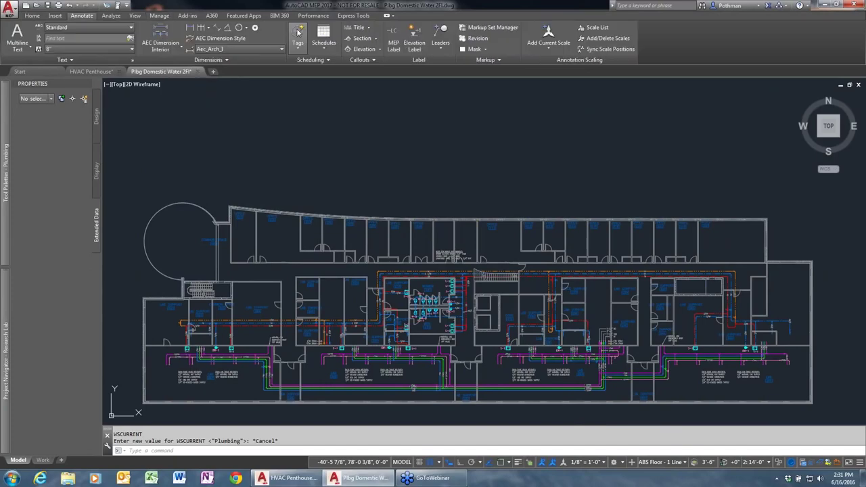
click(330, 47)
click(339, 67)
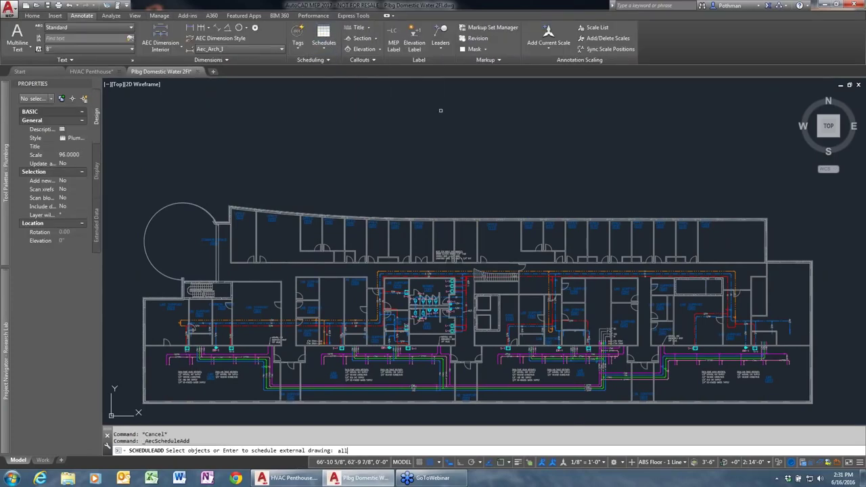
key(Return)
key(Return)
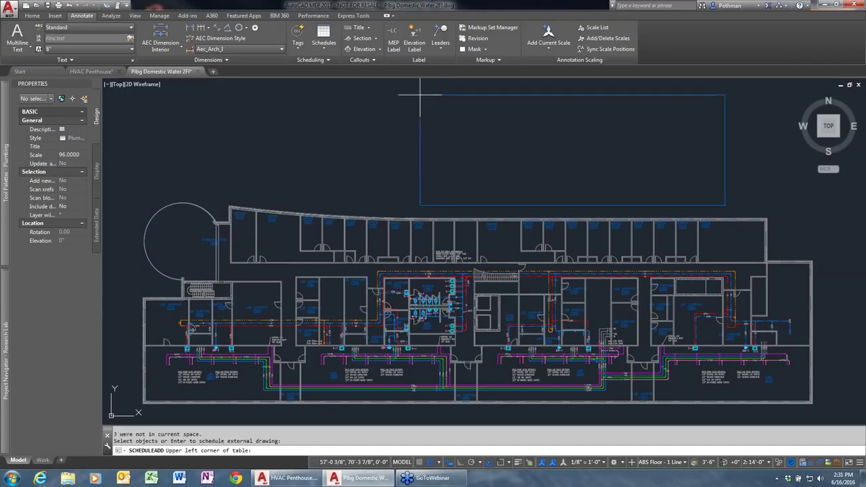
click(422, 95)
key(Return)
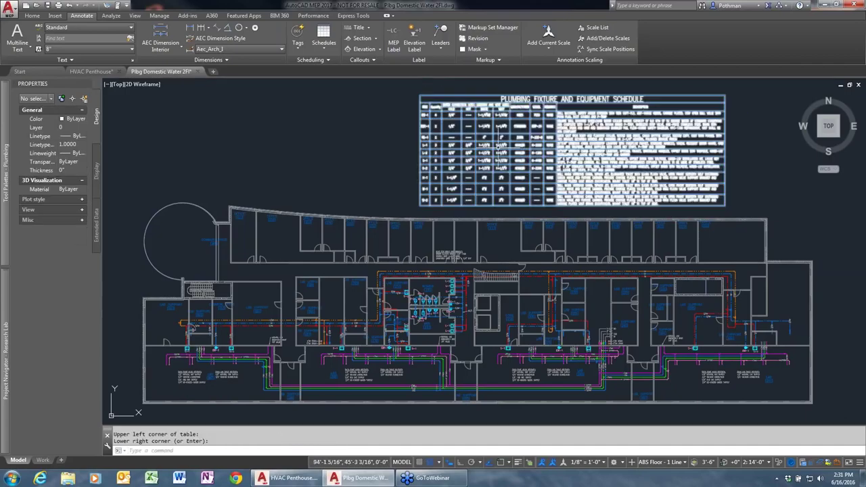
scroll(498, 156, up, 5)
mouse_move(512, 223)
middle_down()
mouse_move(365, 325)
mouse_move(326, 365)
middle_up()
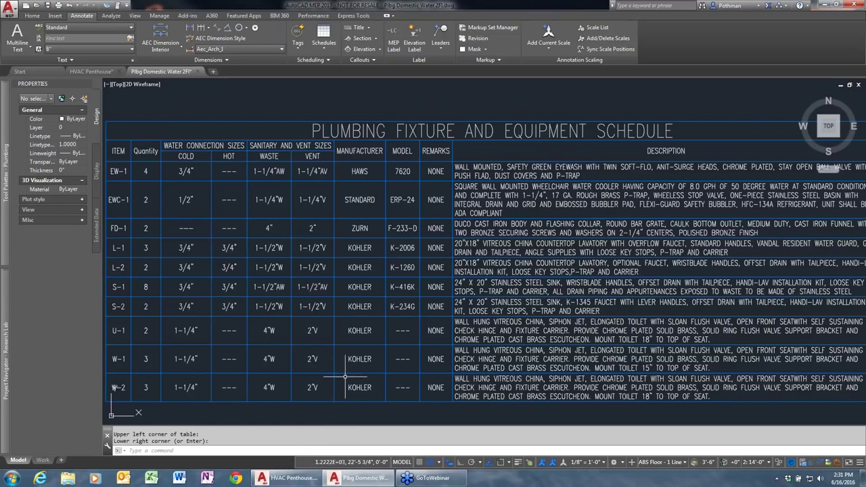
middle_drag(257, 385, 369, 357)
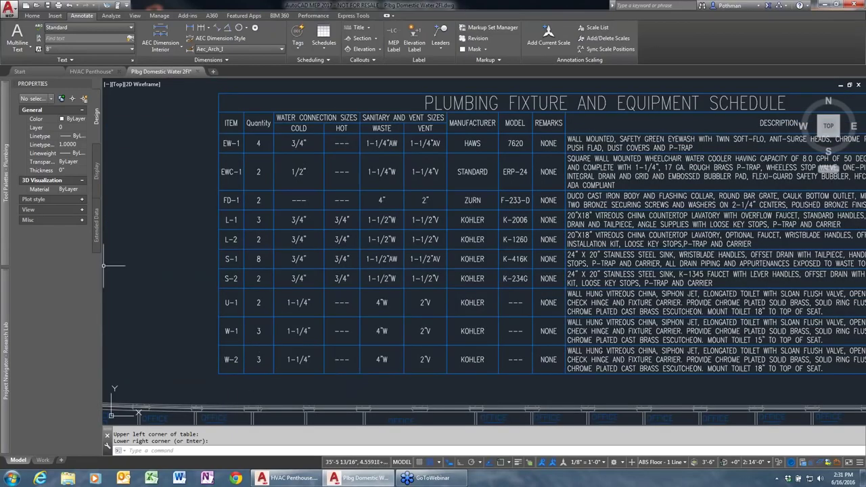
Step: Close Plbg Domestic Water 2Fl without saving, then open Plbg Riser Diagram from Constructs
click(197, 71)
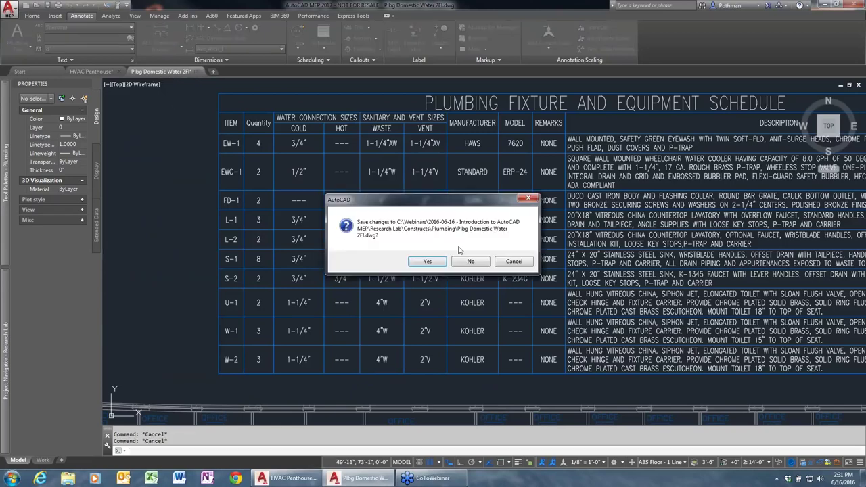
click(471, 261)
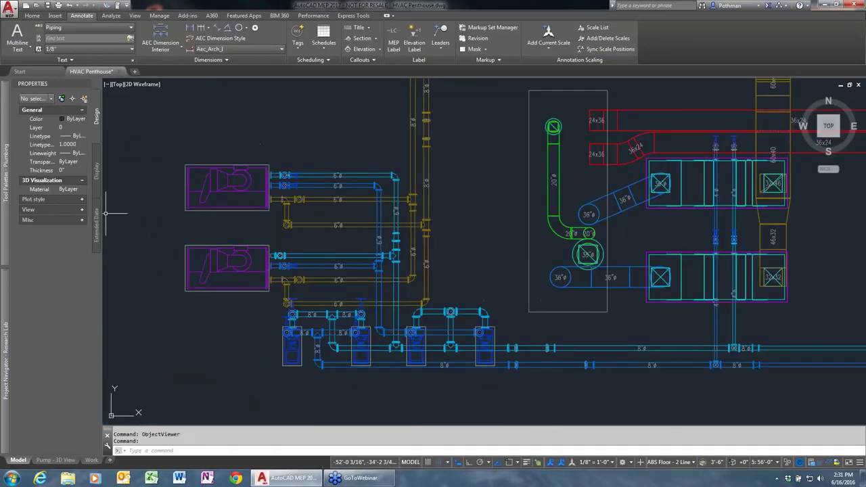
mouse_move(7, 359)
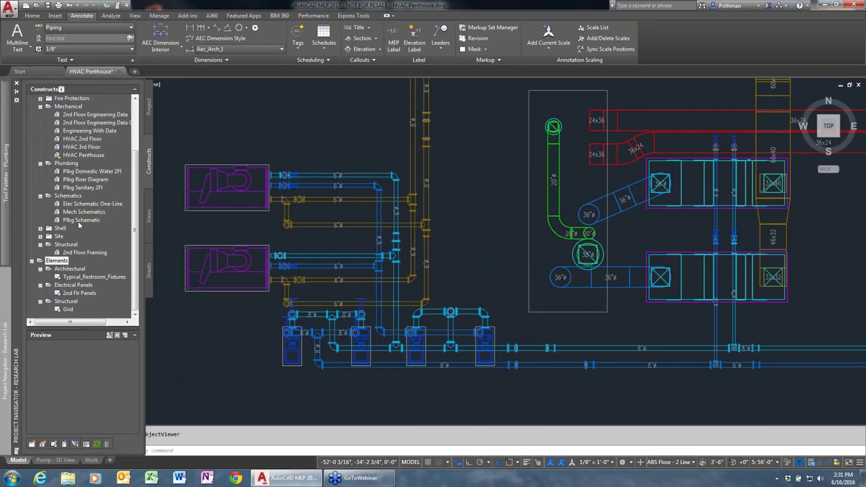
double_click(86, 180)
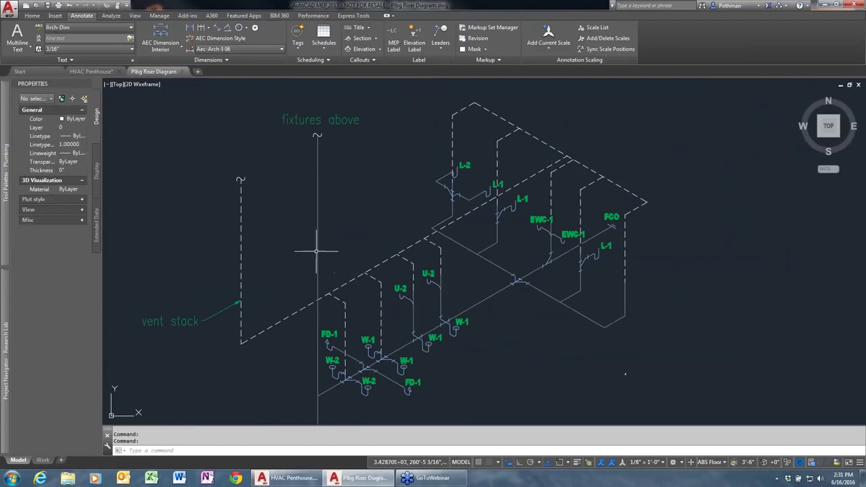
Step: Place a new Double Lateral fitting modelled on an existing riser symbol
middle_drag(397, 328, 433, 312)
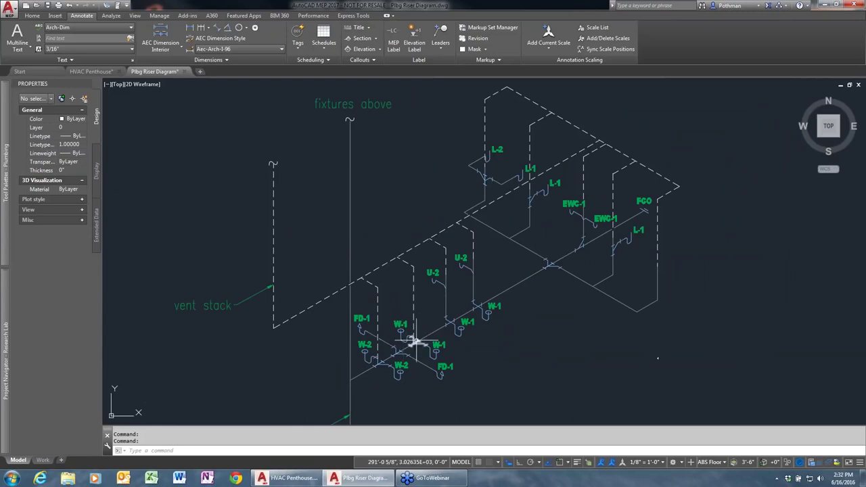
scroll(460, 308, up, 2)
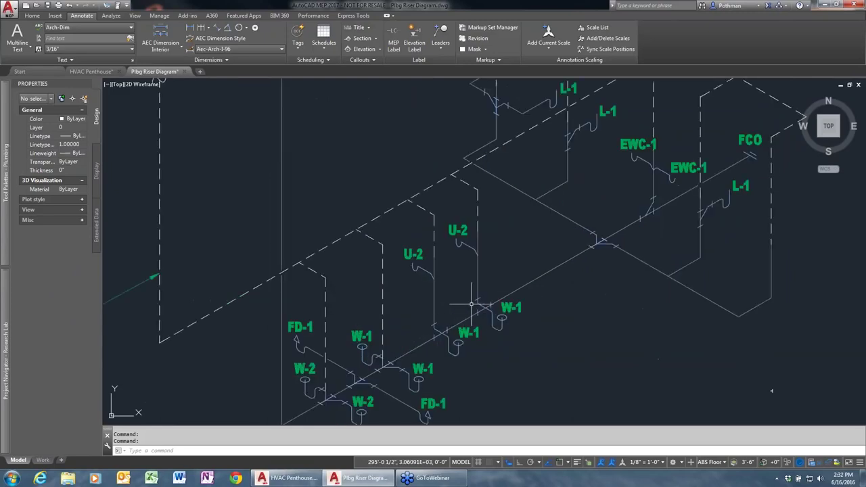
click(605, 239)
right_click(599, 260)
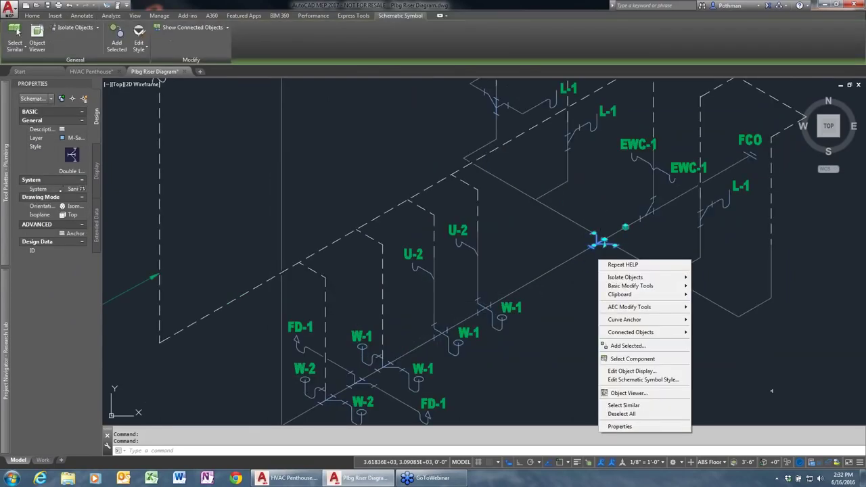
click(628, 350)
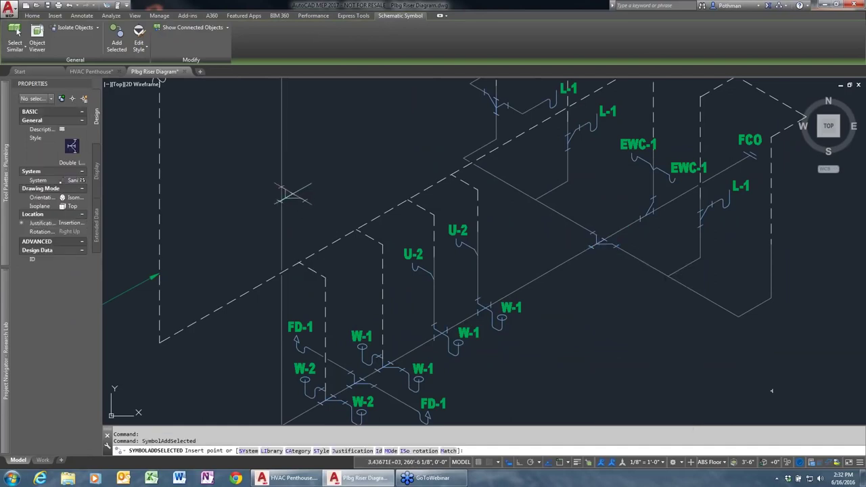
click(281, 178)
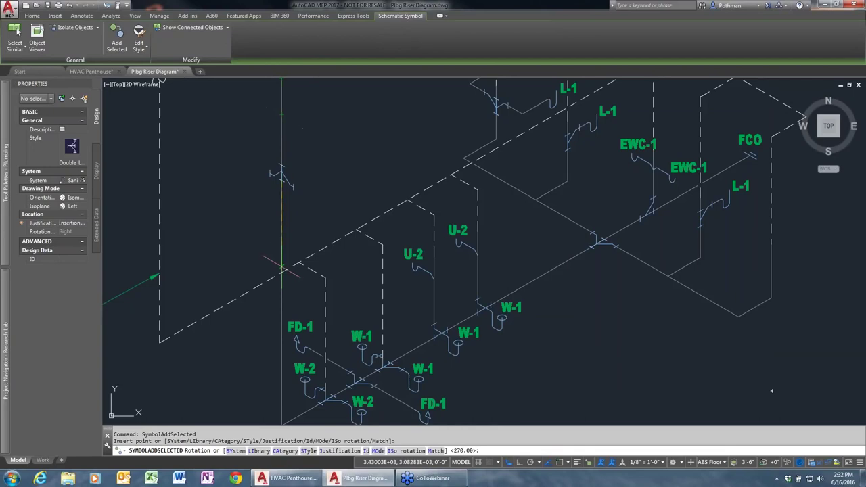
click(276, 141)
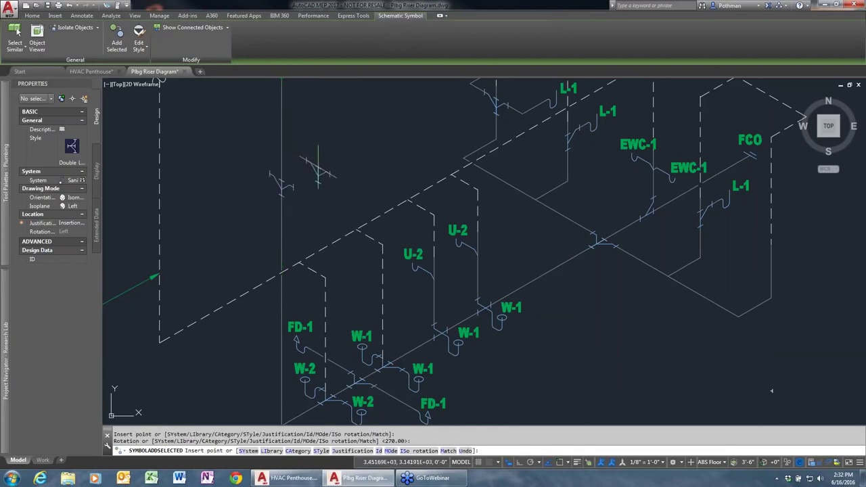
key(Return)
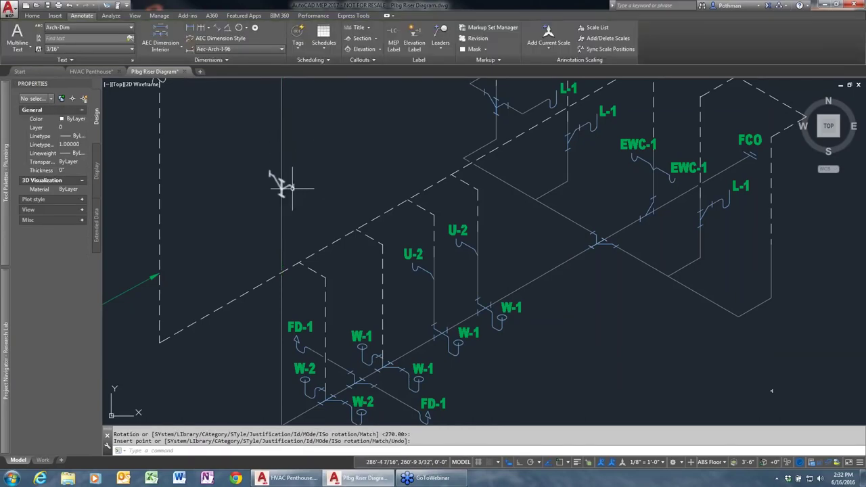
Step: Cycle the new fitting's isometric plane from Top to Right
click(279, 182)
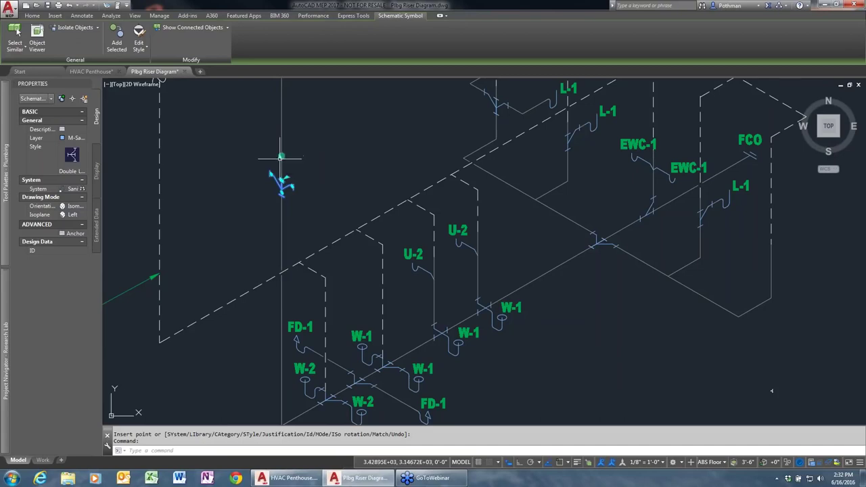
click(281, 159)
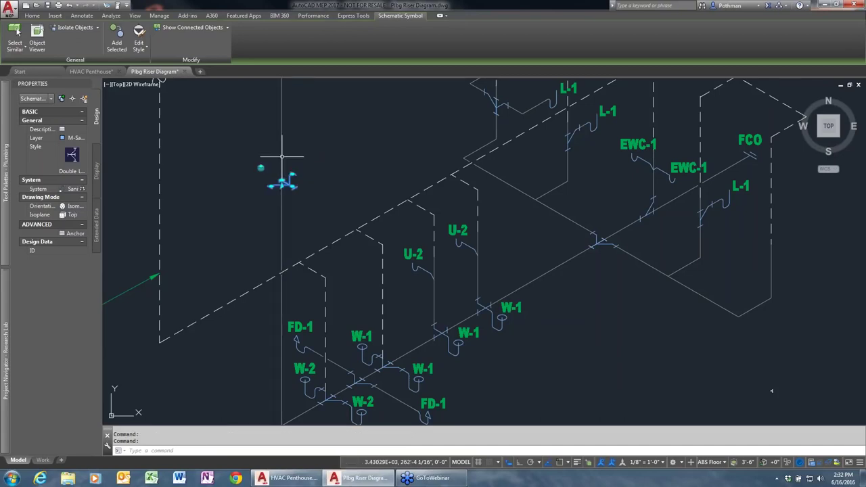
click(259, 168)
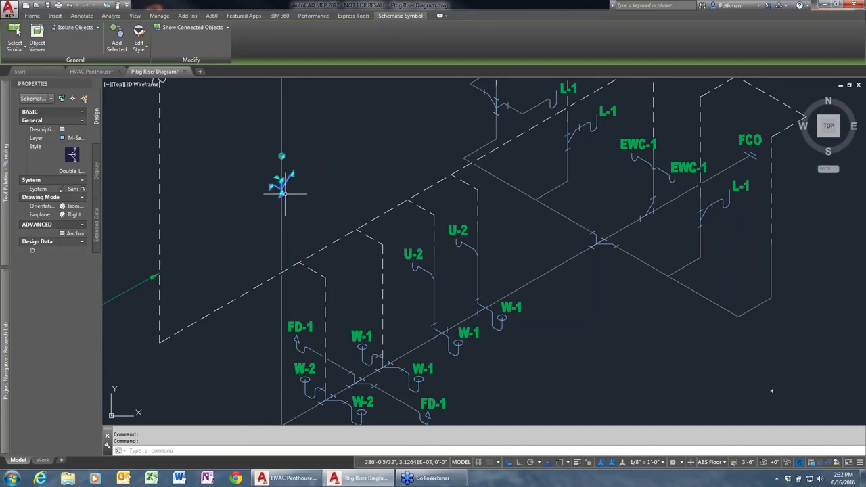
key(Escape)
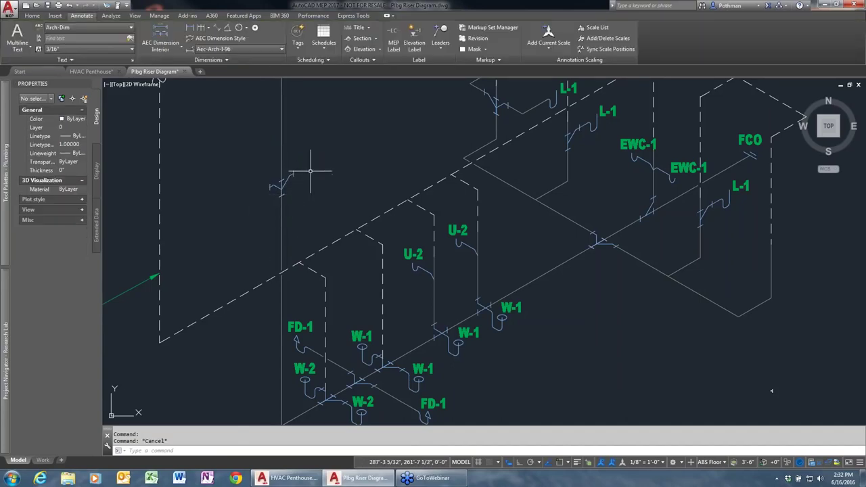
mouse_move(284, 182)
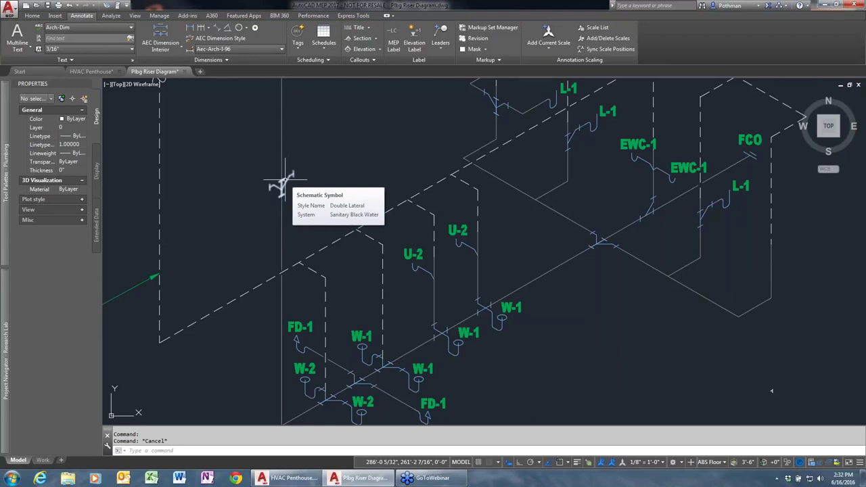
Step: Start a riser-matching line at the Double Lateral, then cancel it and erase the stray bend
click(281, 141)
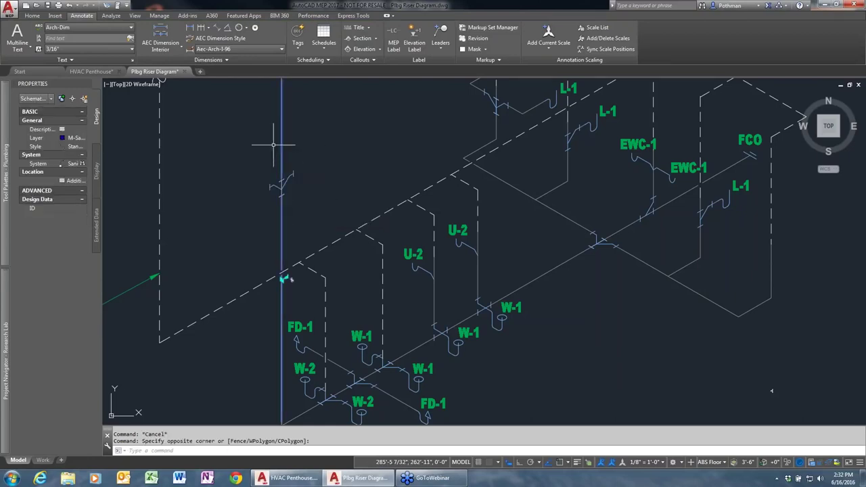
right_click(280, 141)
click(302, 223)
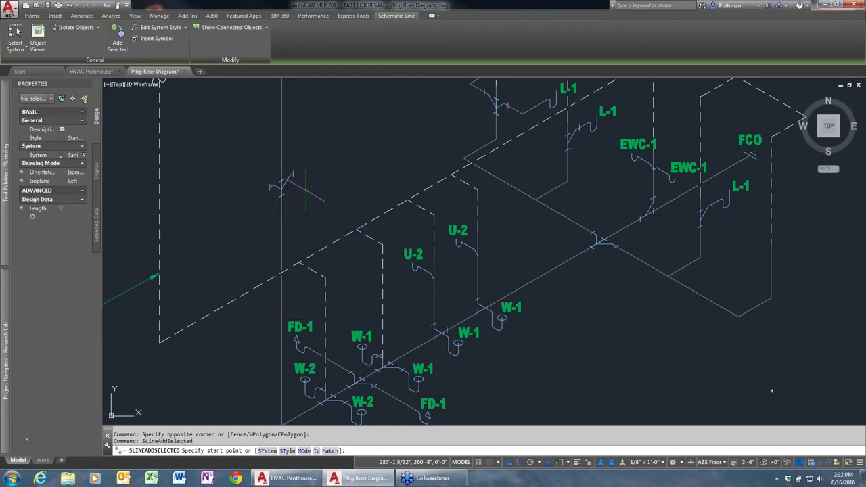
click(284, 183)
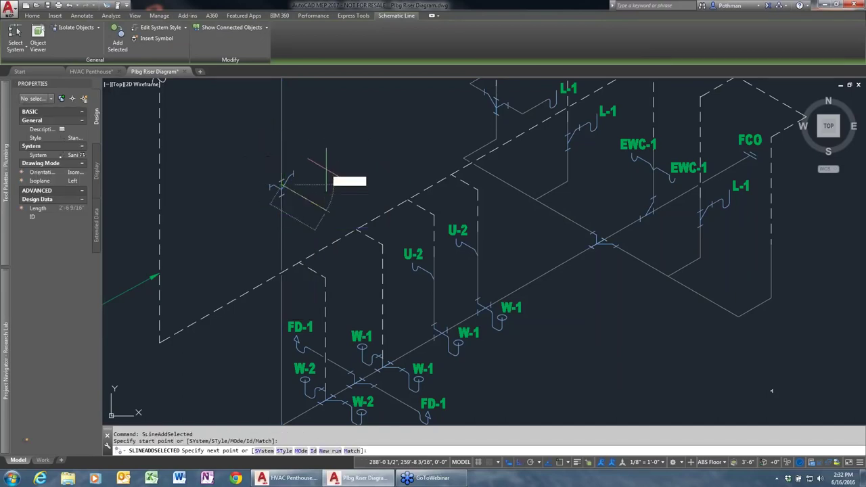
text(mo)
key(Return)
key(Return)
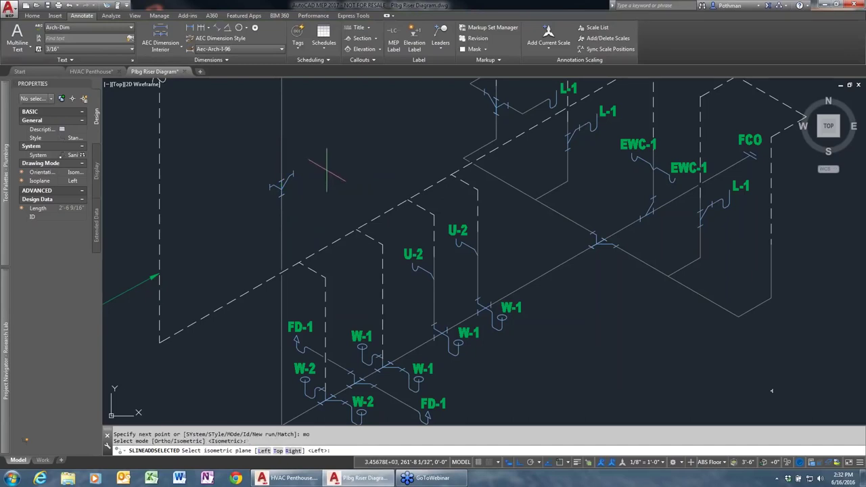
text(t)
key(Return)
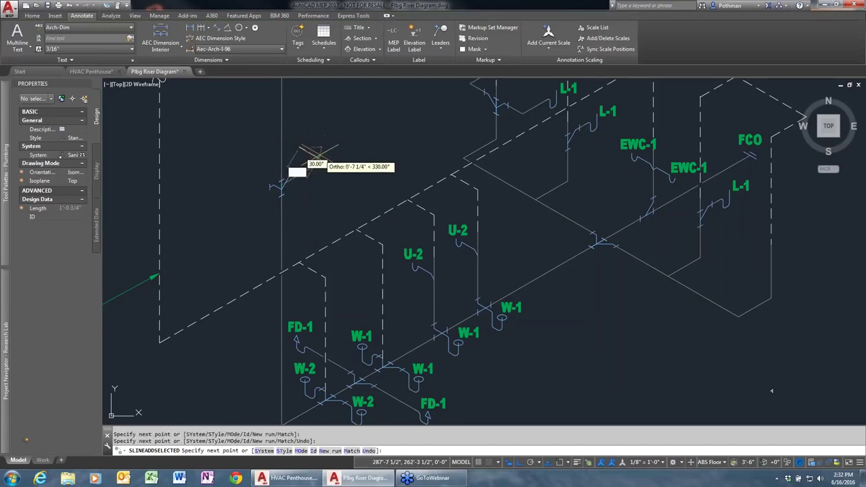
key(Escape)
click(315, 161)
key(Delete)
Step: Draw a sloped sanitary branch from the Double Lateral in Isometric Top mode
click(285, 151)
right_click(285, 151)
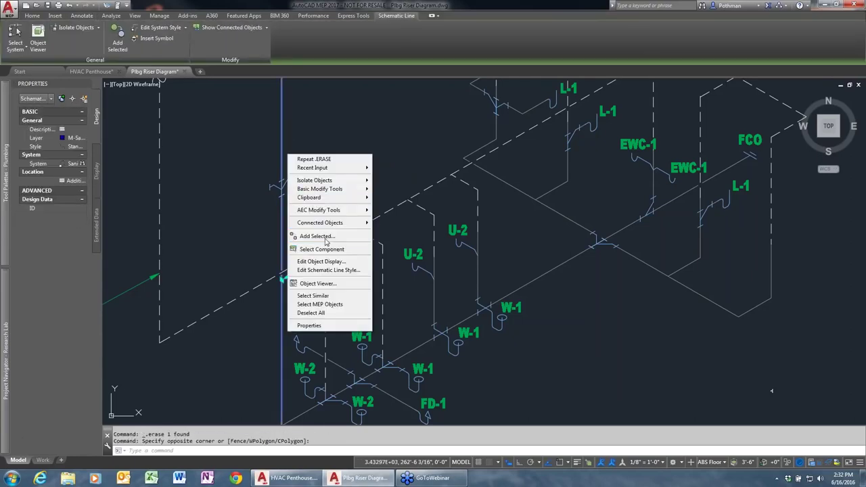
click(325, 235)
click(283, 182)
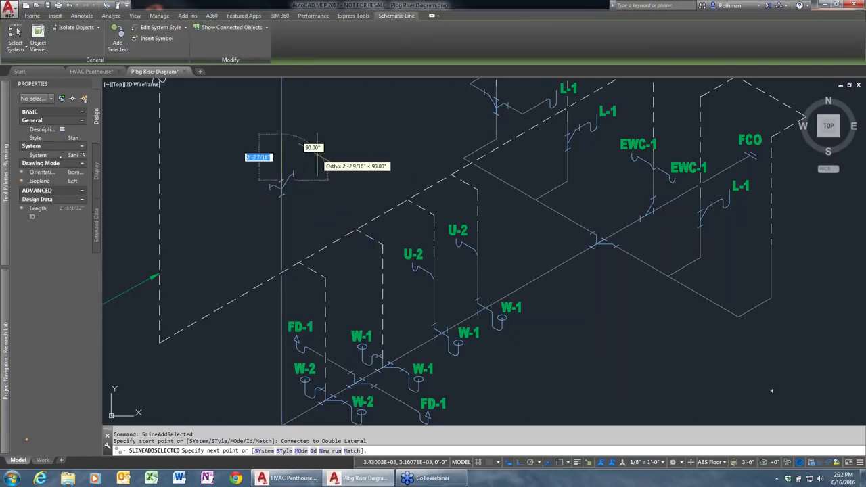
text(mo)
key(Return)
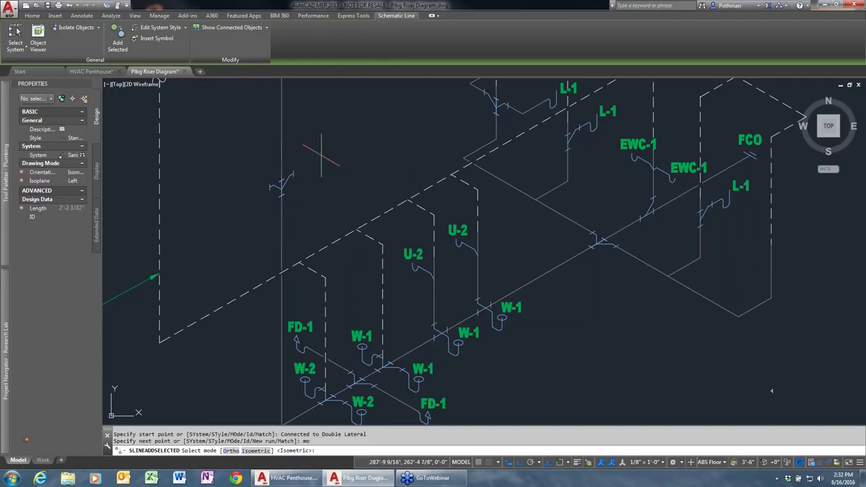
text(t)
key(Return)
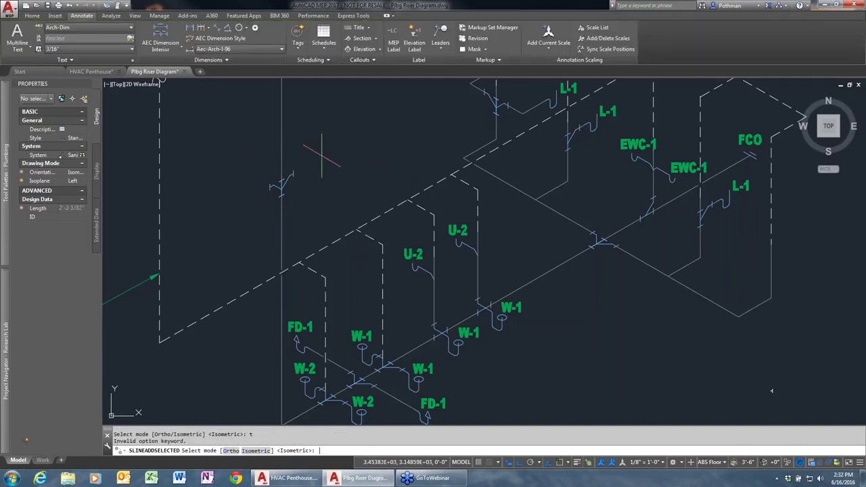
key(Return)
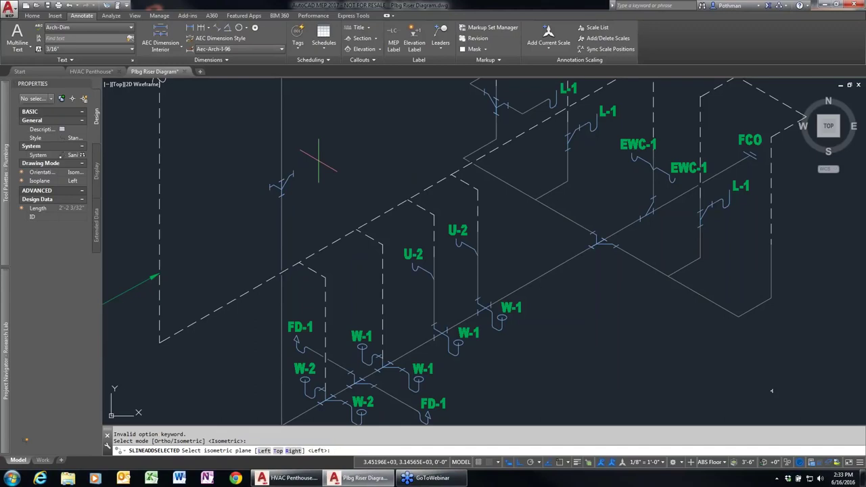
text(t)
key(Return)
click(317, 149)
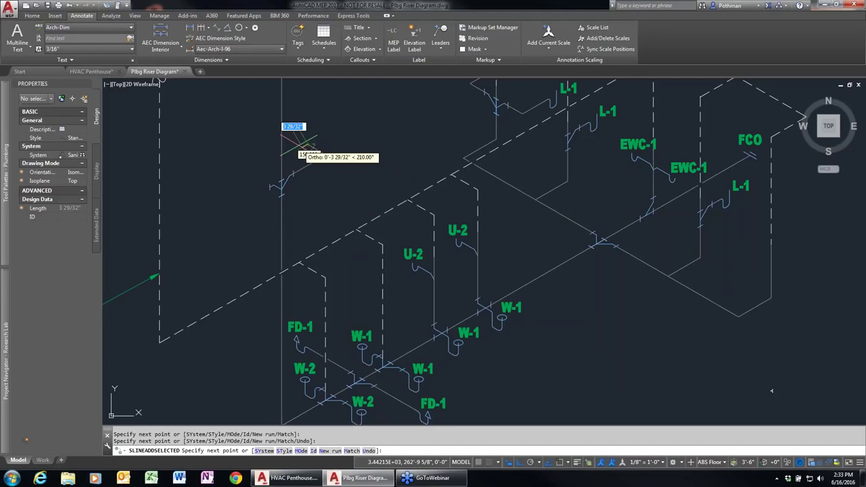
click(326, 156)
key(Return)
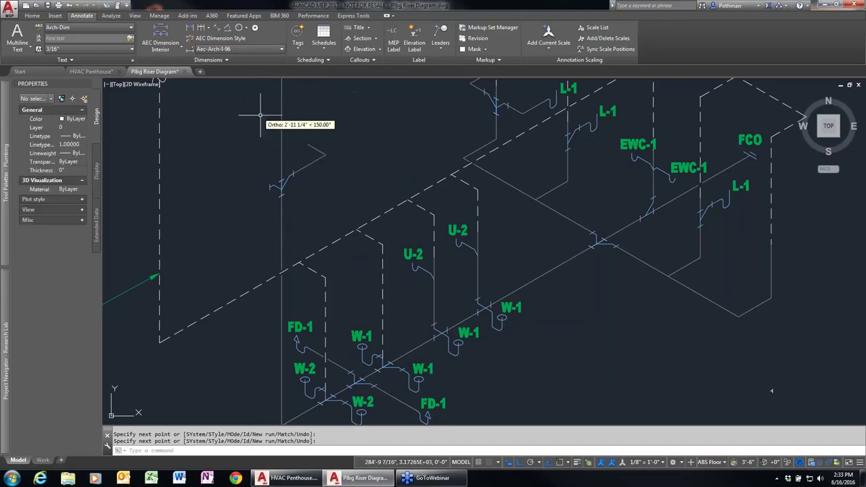
Step: Add a second sanitary branch from the branch end extending toward the lower left
drag(298, 172, 303, 169)
right_click(305, 170)
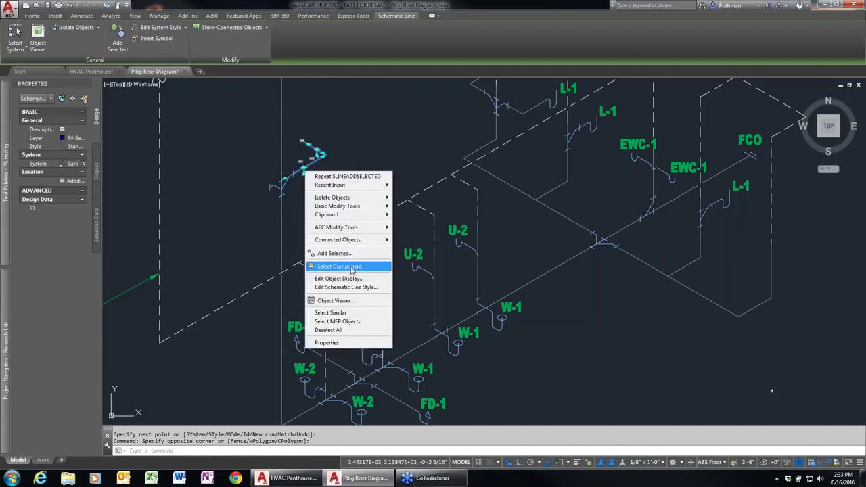
click(334, 253)
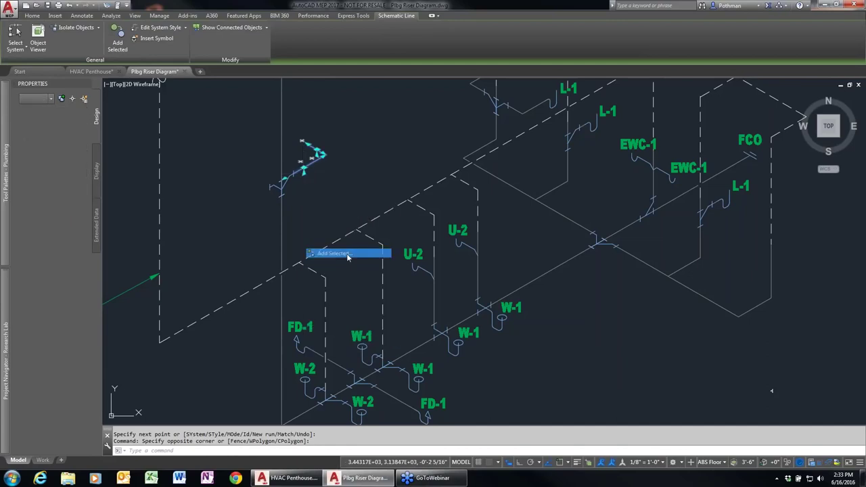
click(282, 180)
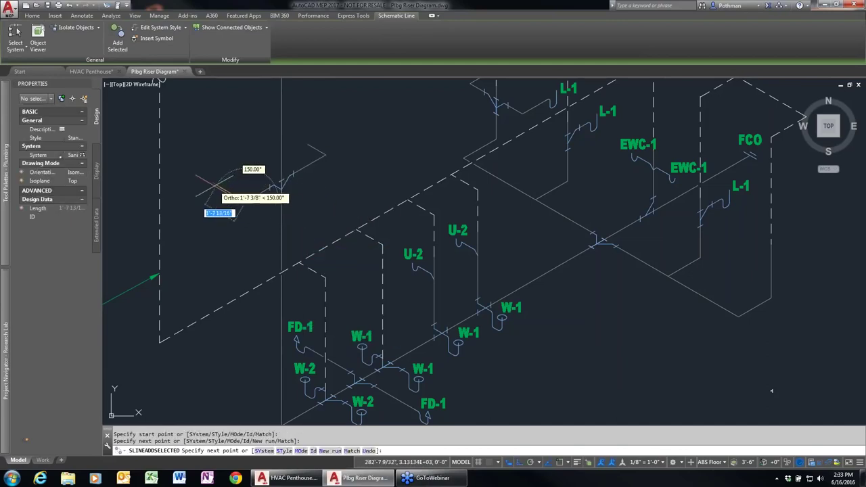
click(216, 185)
key(Return)
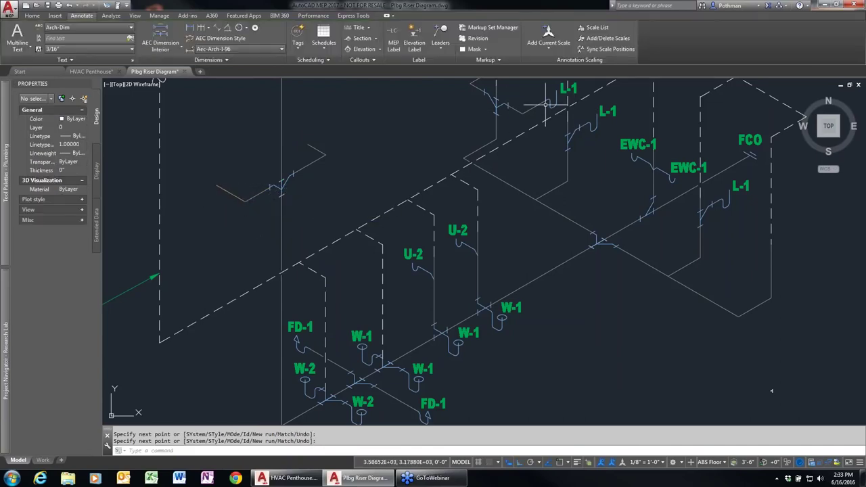
click(546, 105)
Step: Place two fixtures matching L-1 at both branch ends, accepting each rotation
right_click(553, 113)
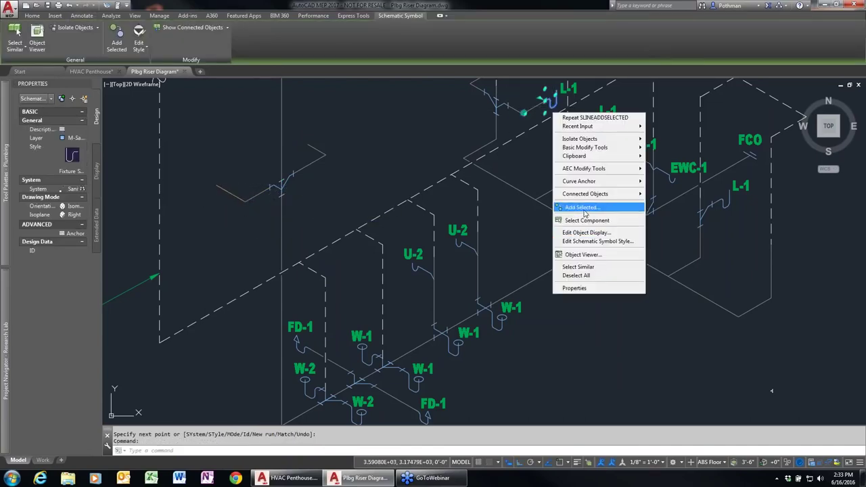
click(582, 207)
click(309, 144)
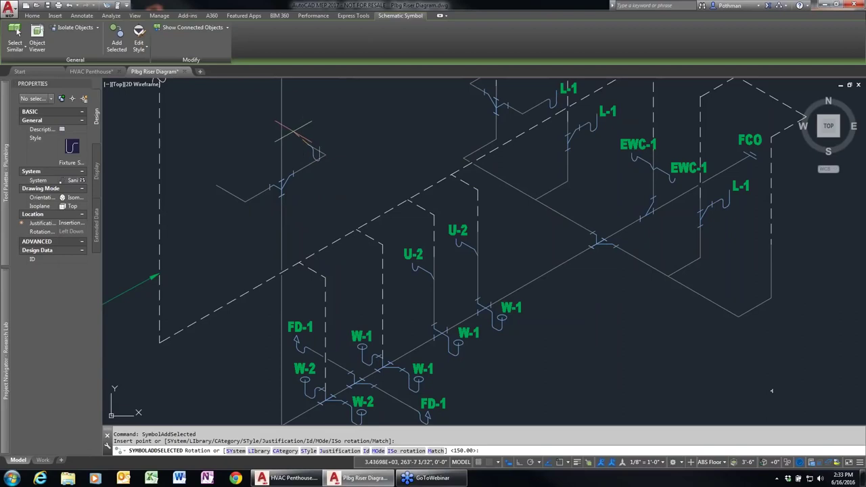
click(396, 201)
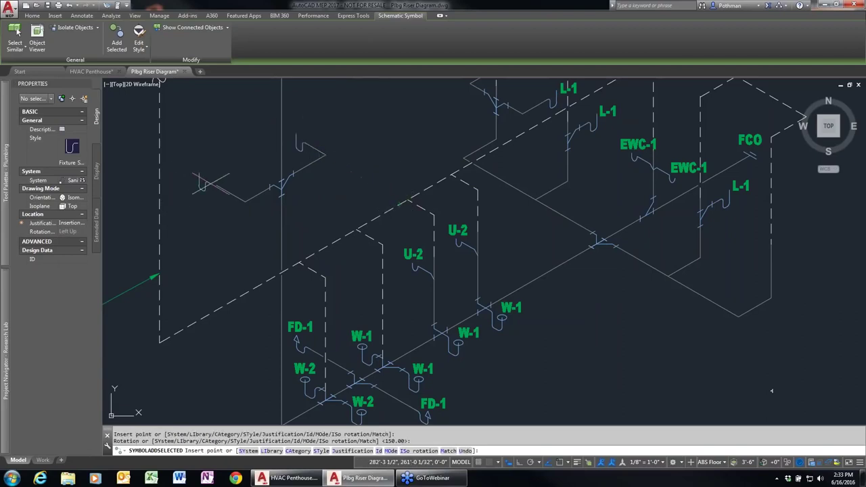
click(206, 184)
click(278, 234)
key(Return)
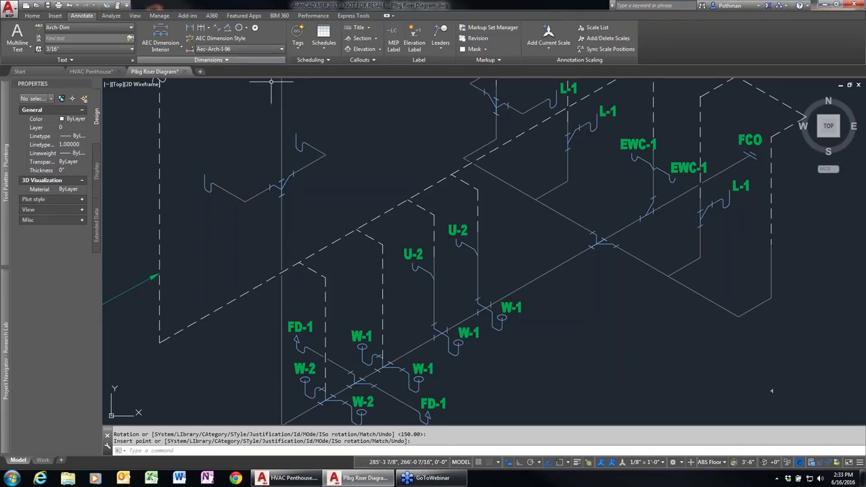
click(191, 71)
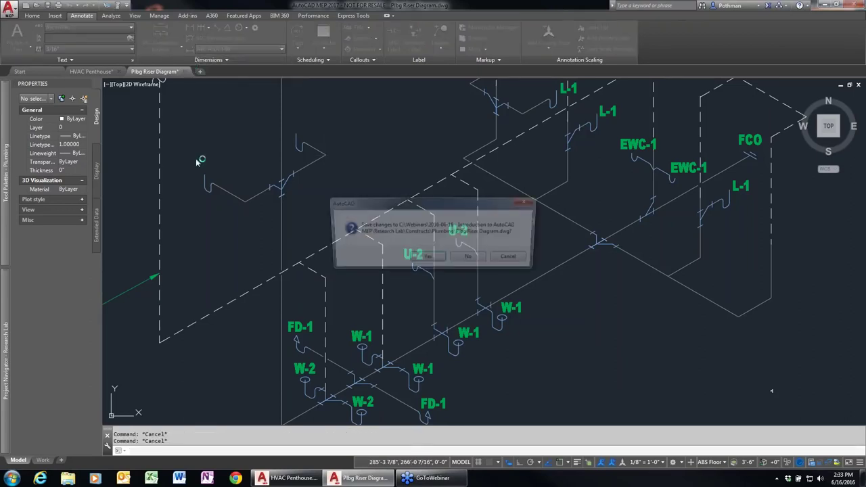
click(476, 261)
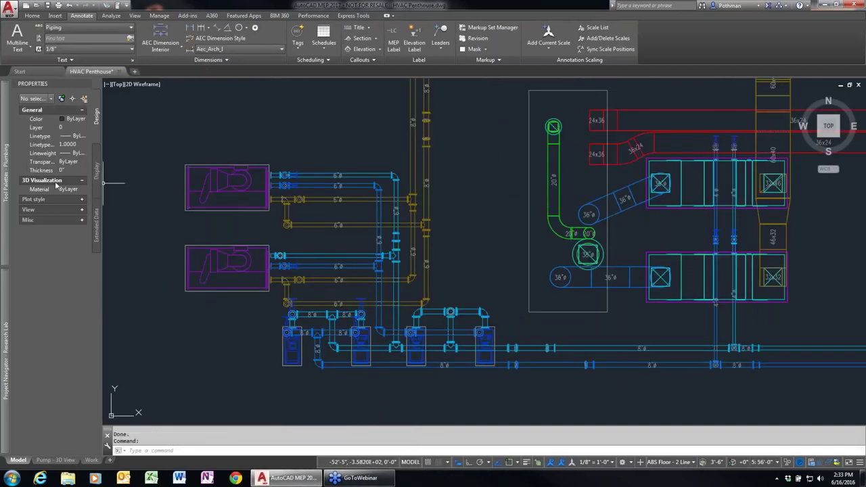
mouse_move(2, 328)
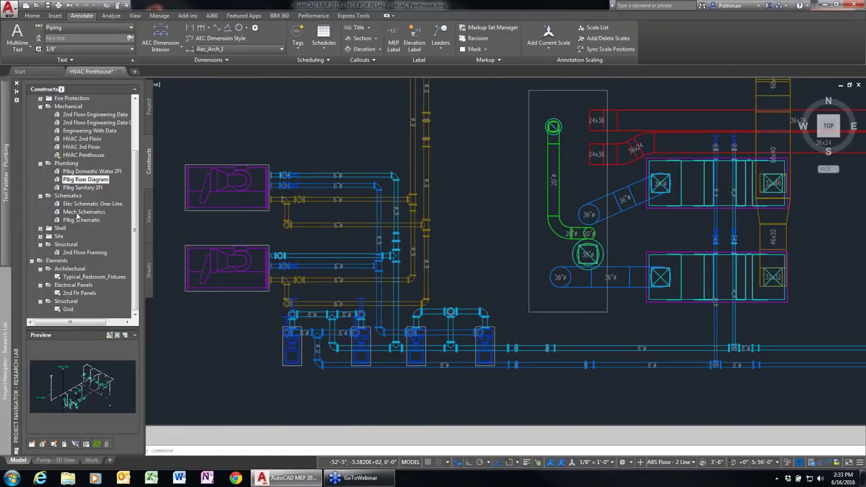
mouse_move(77, 216)
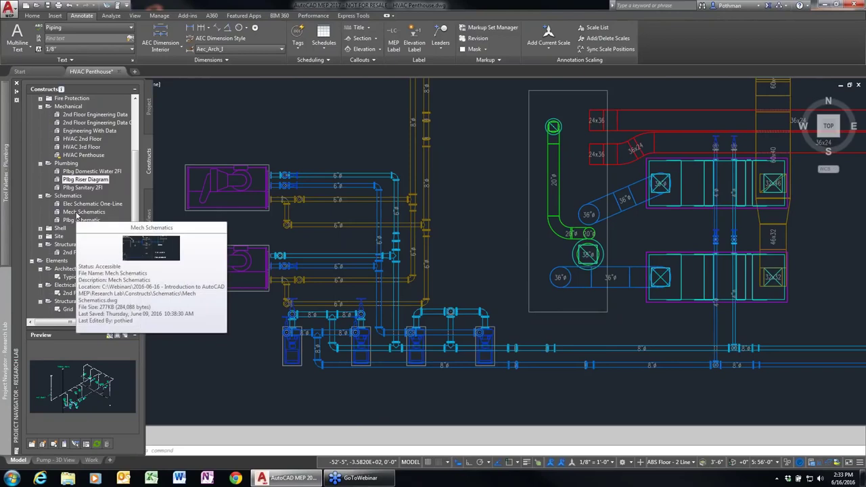
double_click(76, 212)
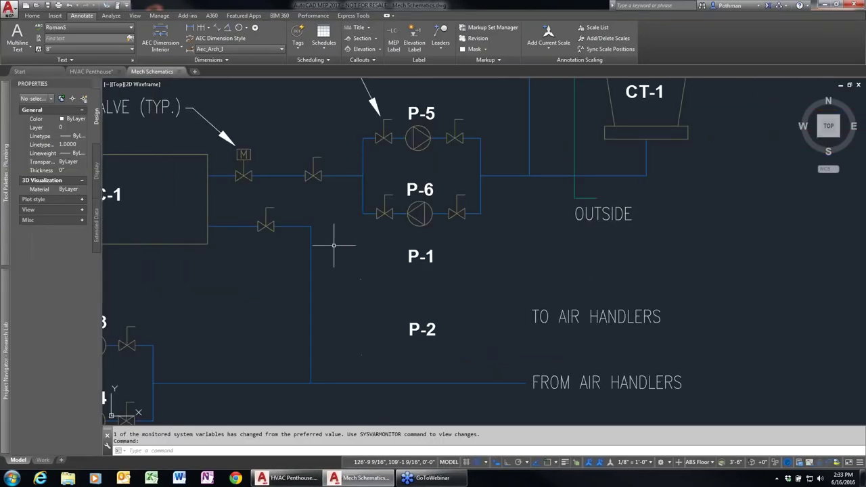
scroll(338, 241, down, 3)
scroll(317, 238, up, 3)
scroll(316, 238, up, 2)
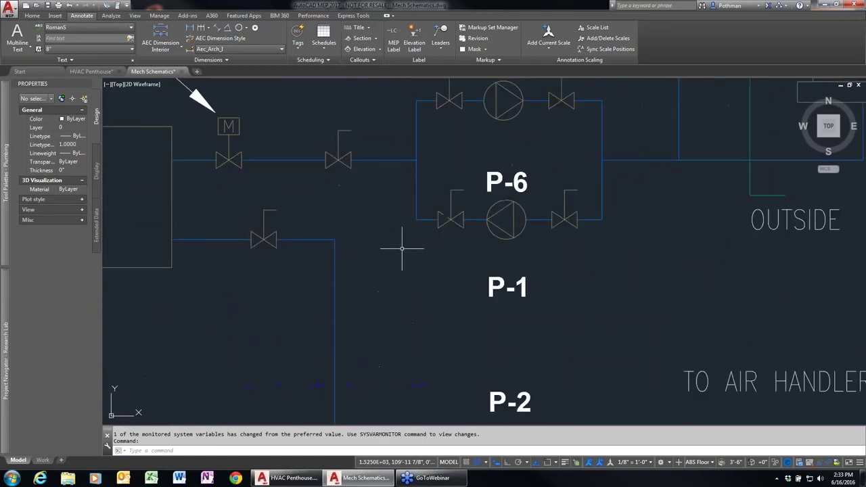
scroll(452, 274, down, 2)
middle_drag(513, 293, 520, 260)
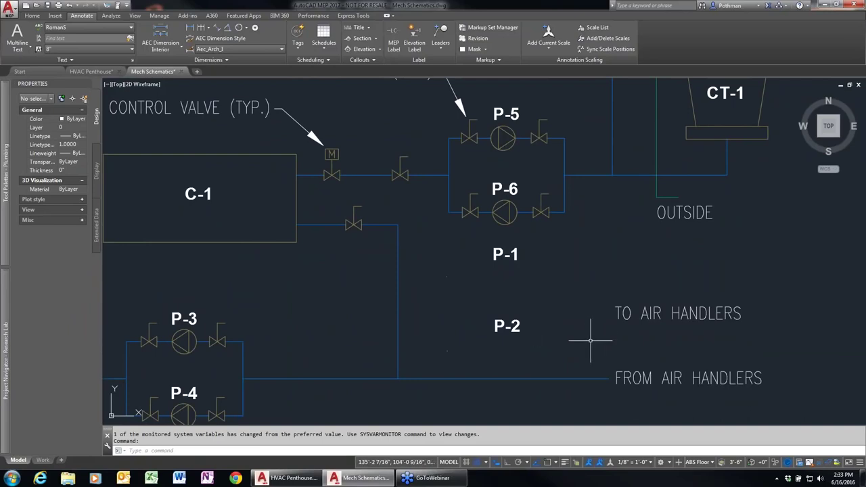
Step: Draw a matching pipe run from the existing pipe up past P-1 and out toward the air handlers
click(399, 287)
right_click(406, 287)
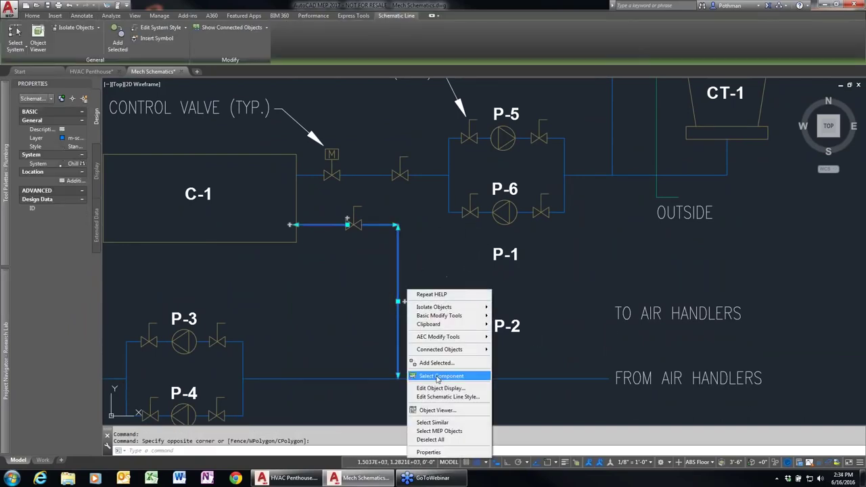
click(437, 363)
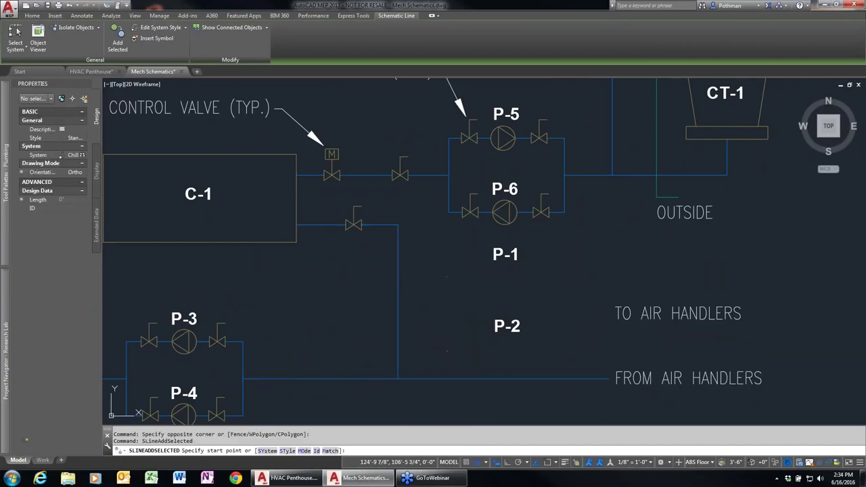
click(398, 295)
click(454, 295)
click(453, 258)
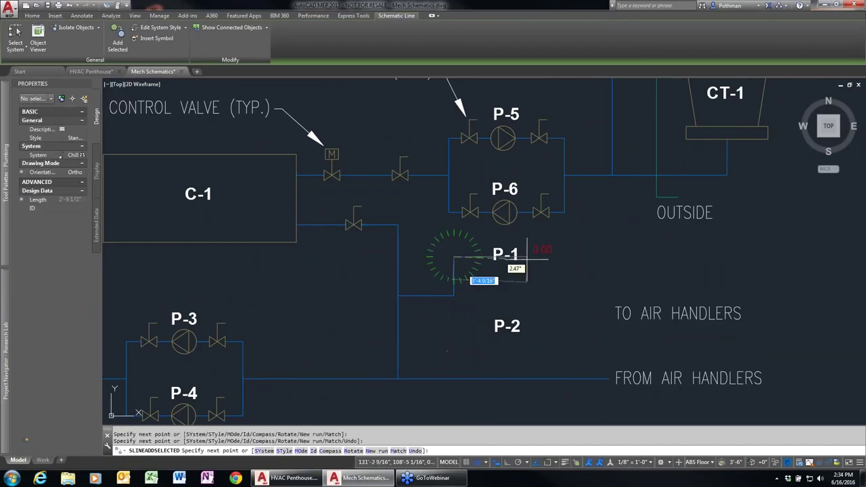
click(573, 258)
click(573, 292)
click(629, 292)
key(Return)
key(Return)
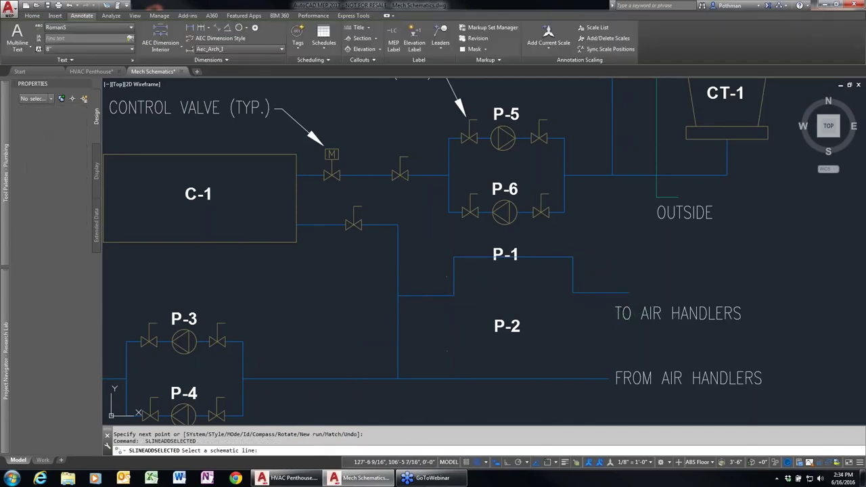
Step: Add a second run down the left riser, beneath P-2, joining the right-hand pipe
click(453, 298)
click(454, 334)
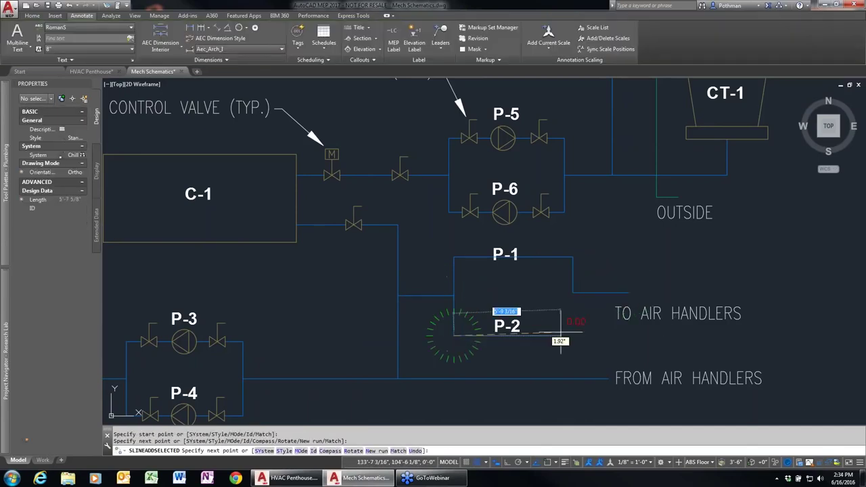
click(573, 334)
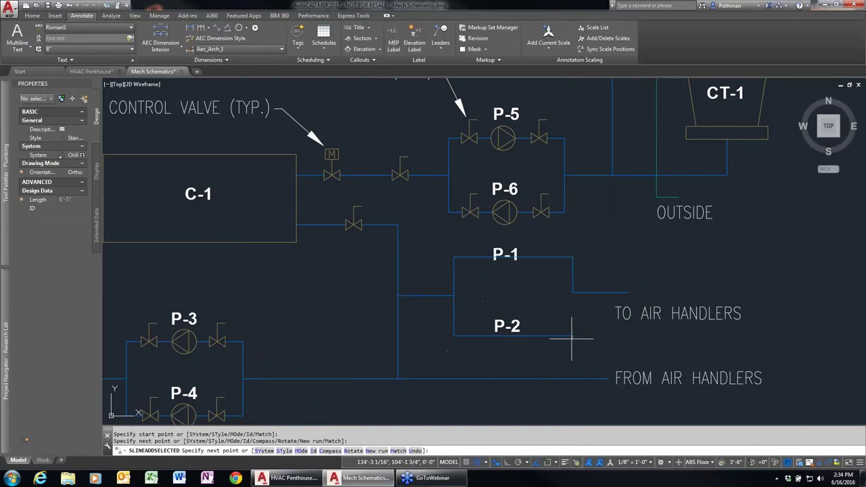
click(573, 292)
key(Return)
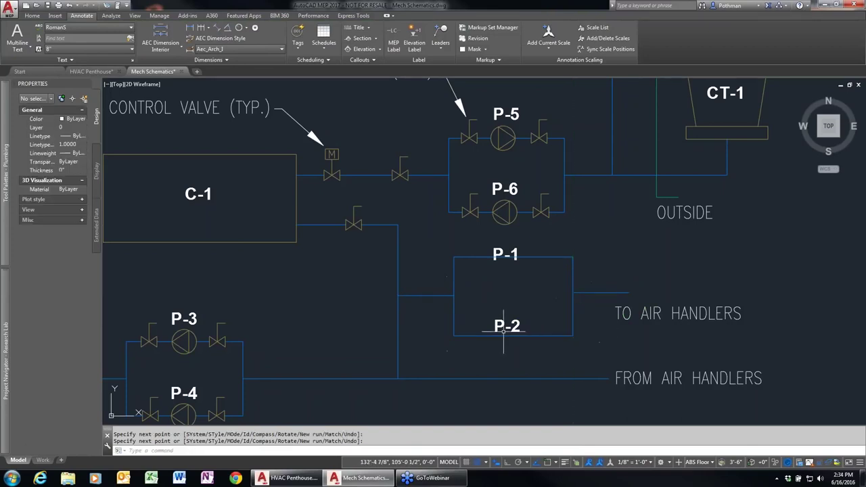
click(509, 138)
Step: Insert pumps like P-5 on the P-1 branch, rotated 180 degrees, and on the P-2 branch
right_click(501, 139)
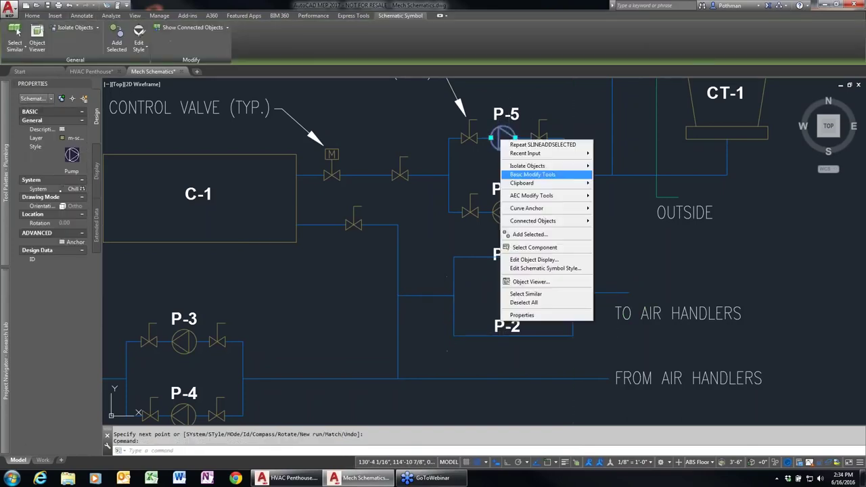
click(529, 234)
click(510, 258)
click(562, 266)
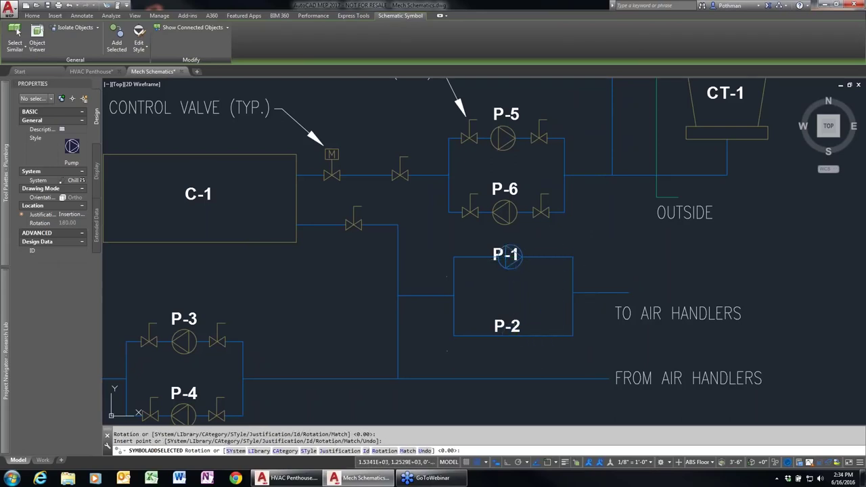
click(440, 345)
key(Return)
Step: Add gate valves like P-5's left of P-1 and on both sides of P-2
click(470, 138)
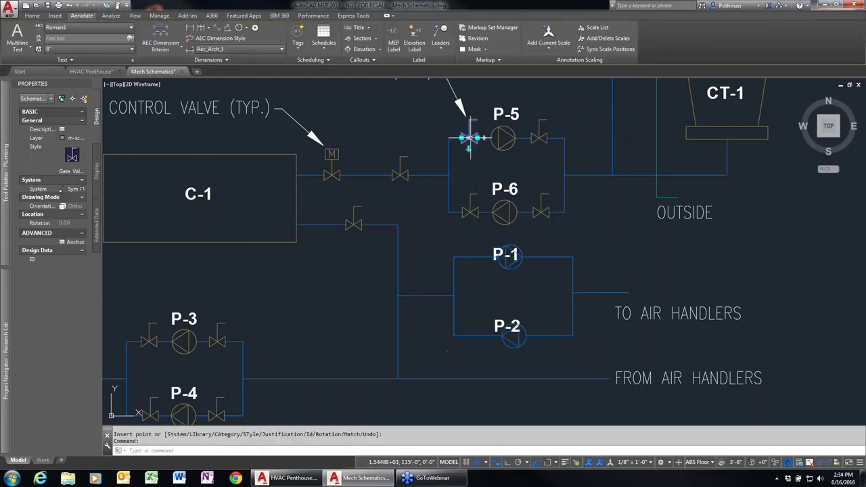
right_click(470, 138)
click(498, 235)
click(475, 257)
key(Return)
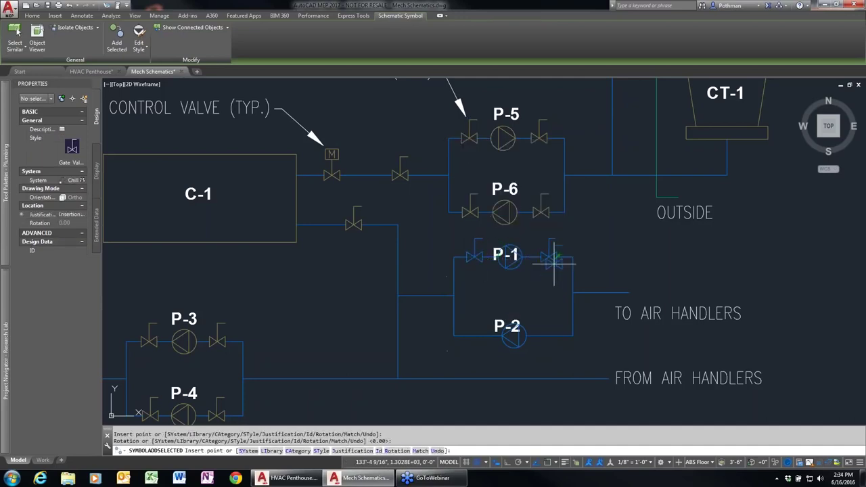
click(472, 334)
key(Return)
click(555, 336)
key(Return)
key(Return)
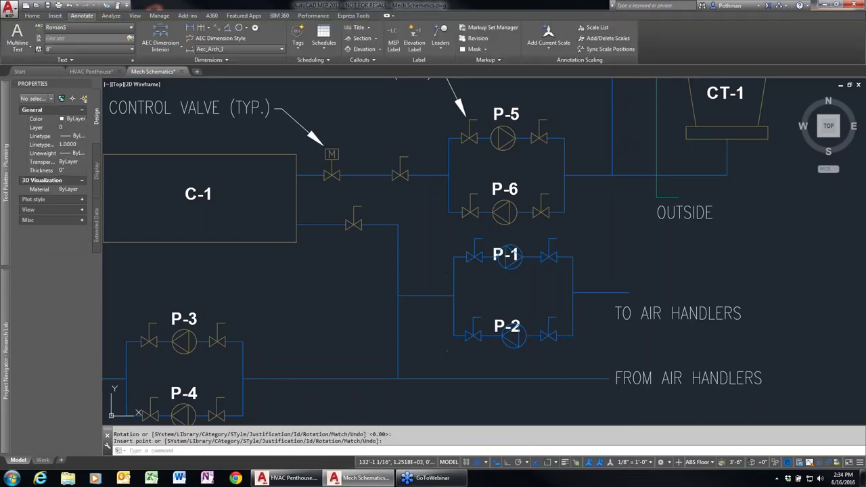
Step: Grip-move the P-2 branch pipe run to adjust its height
click(513, 335)
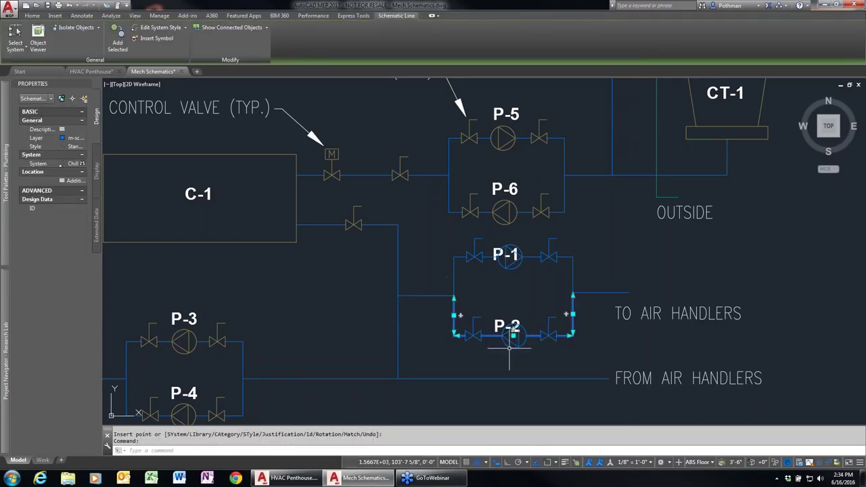
click(513, 335)
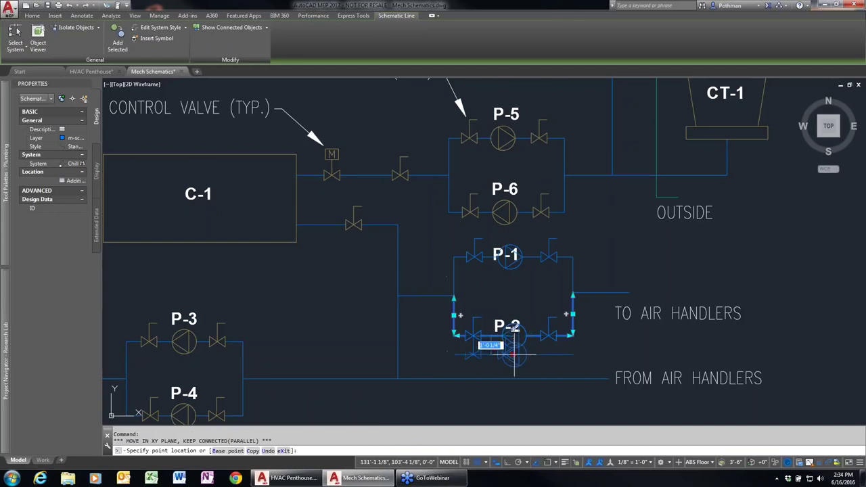
click(514, 351)
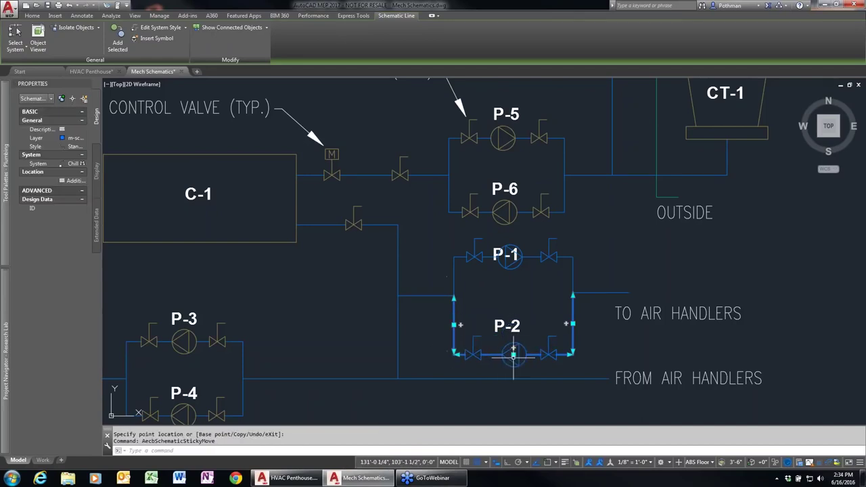
click(513, 352)
click(475, 345)
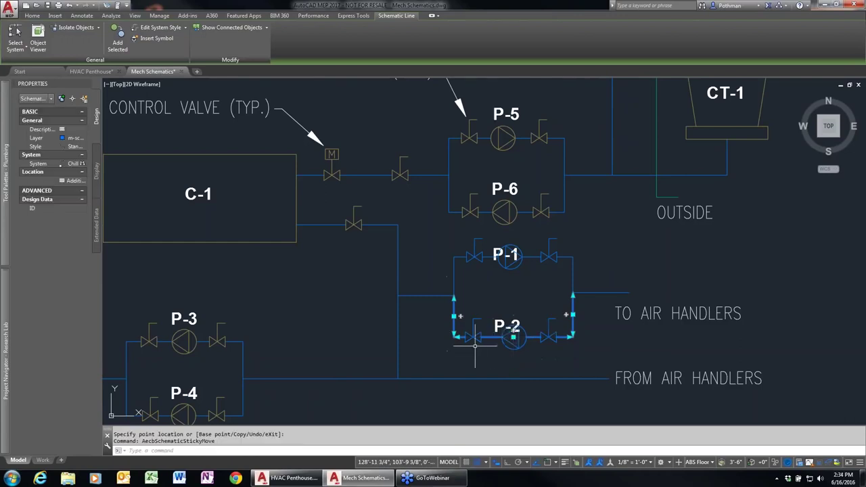
key(Escape)
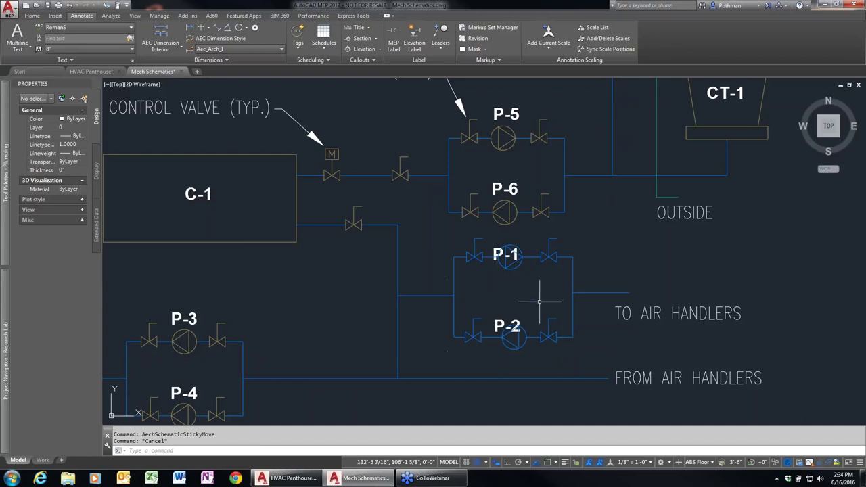
Step: Close the Mech Schematics drawing, discarding its changes
scroll(302, 329, down, 2)
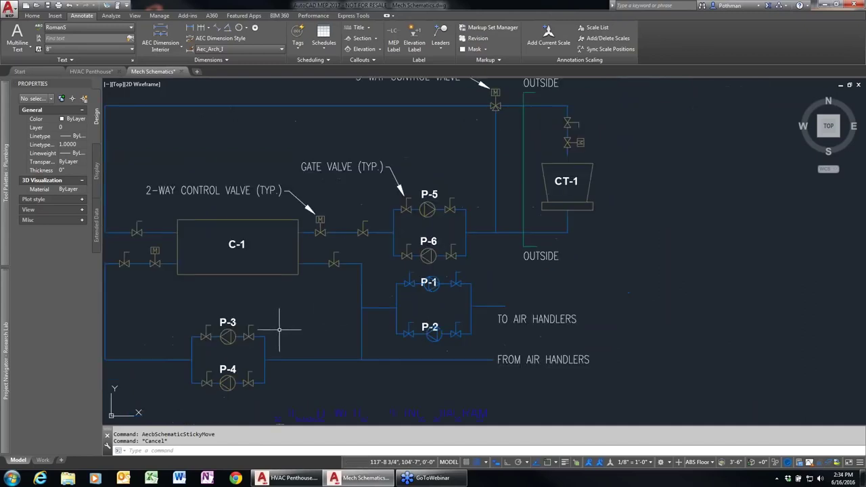
middle_drag(278, 330, 363, 328)
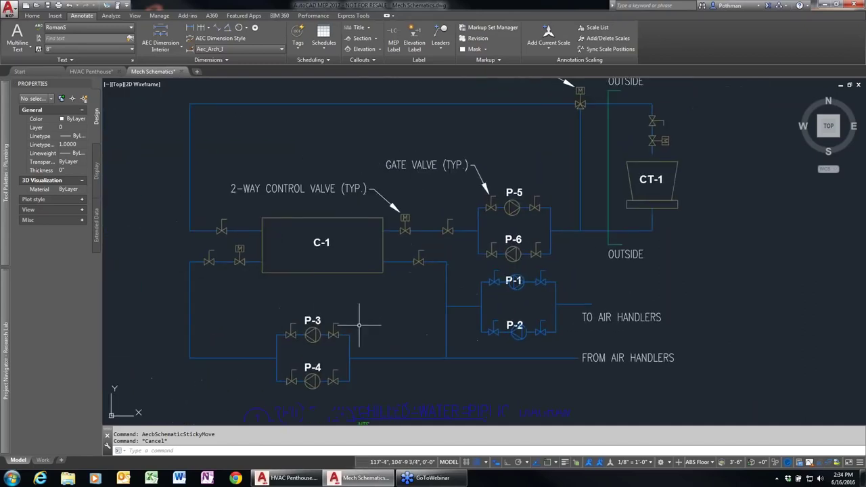
click(182, 71)
click(472, 260)
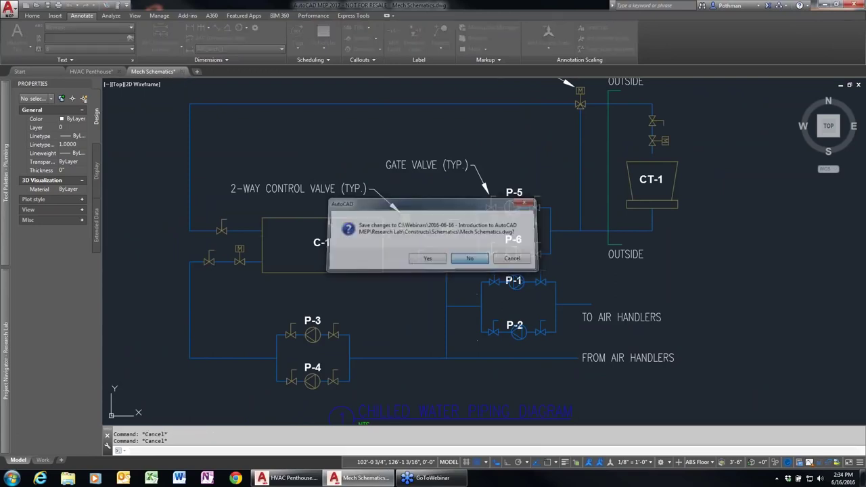
Step: Open the Plbg Schematic drawing from Project Navigator's Constructs tab
mouse_move(19, 312)
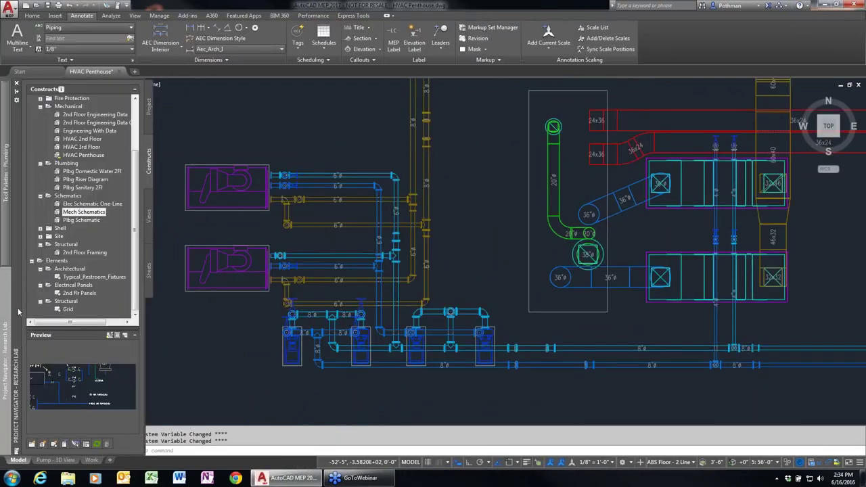
double_click(80, 220)
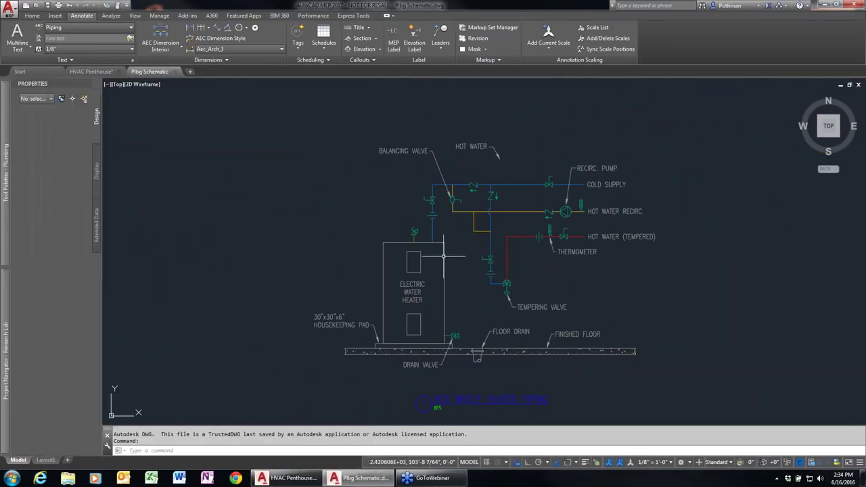
scroll(467, 199, up, 5)
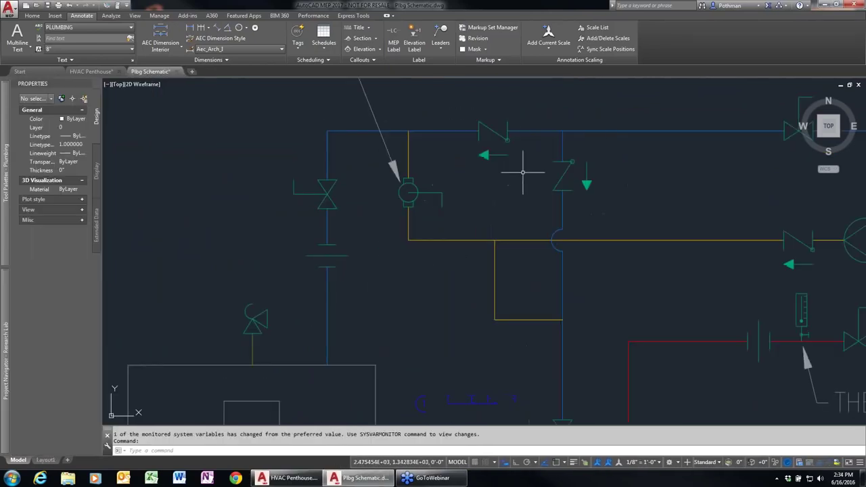
click(608, 128)
right_click(604, 134)
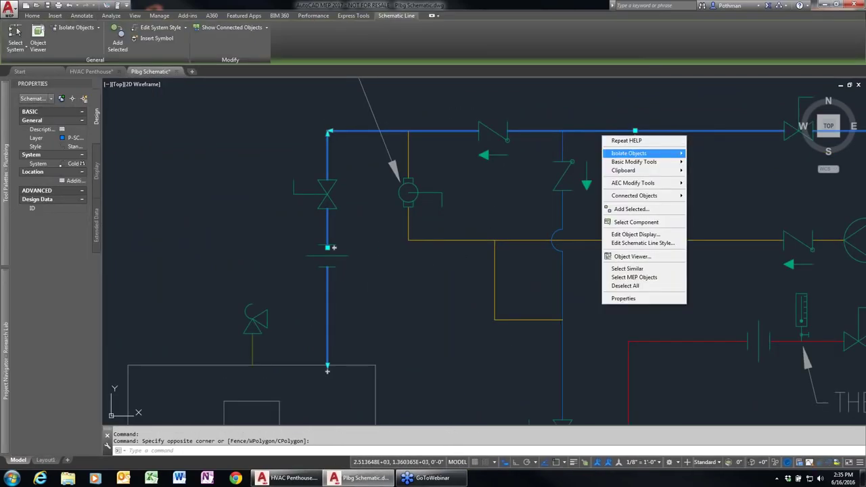
click(646, 244)
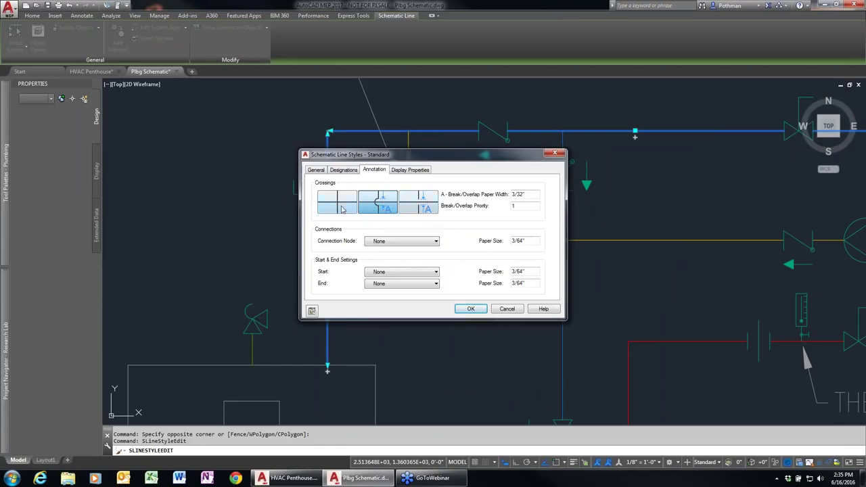
click(469, 309)
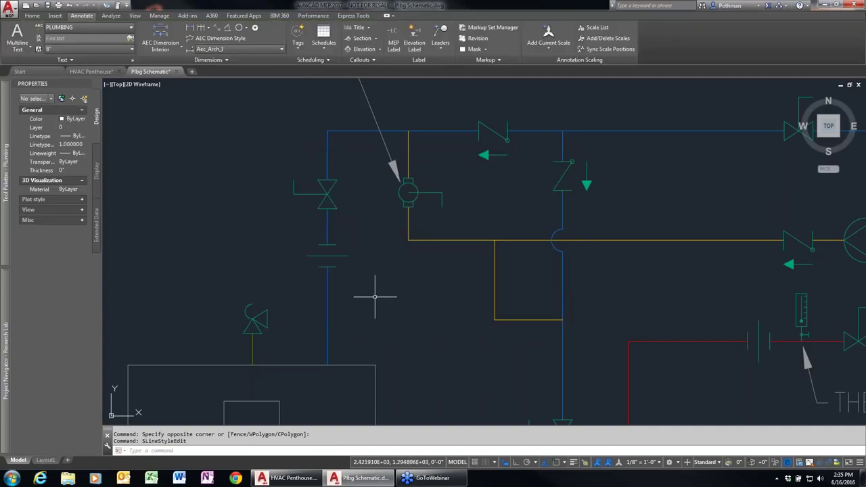
middle_drag(373, 295, 340, 271)
scroll(316, 253, up, 5)
scroll(316, 253, down, 5)
scroll(354, 343, up, 3)
middle_drag(354, 343, 312, 200)
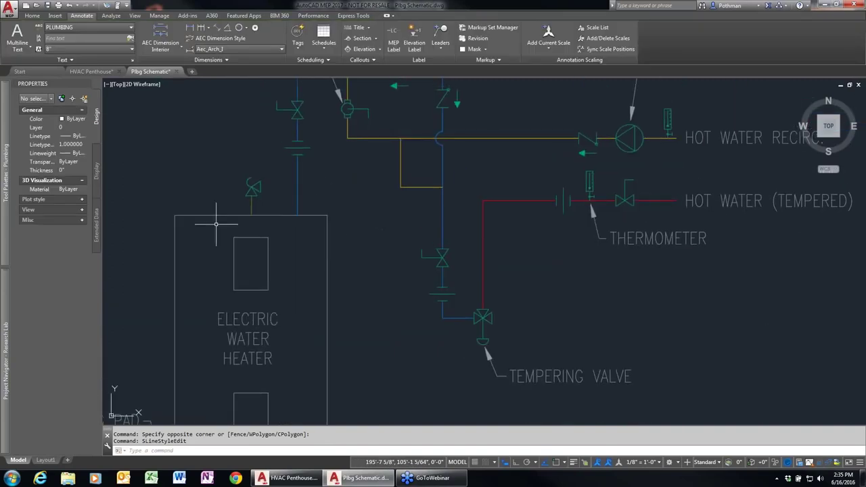
Step: Start a matching schematic line at the pressure relief valve, running right
click(263, 208)
click(226, 202)
right_click(226, 205)
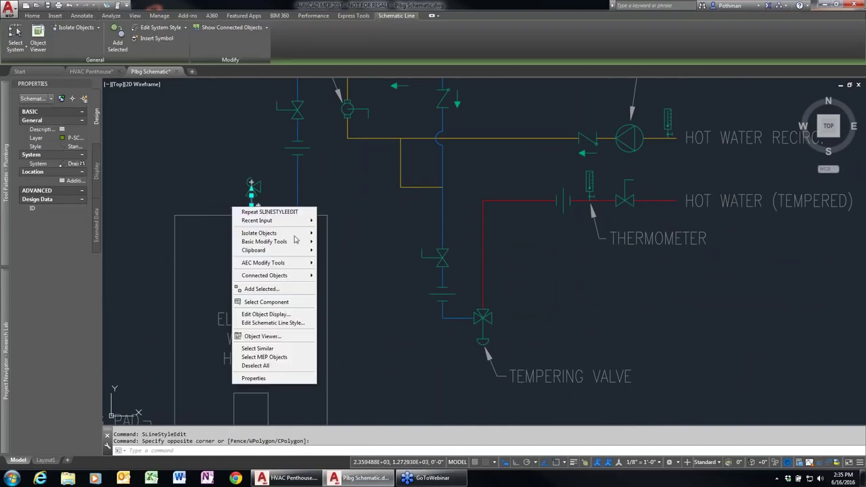
click(273, 295)
click(253, 190)
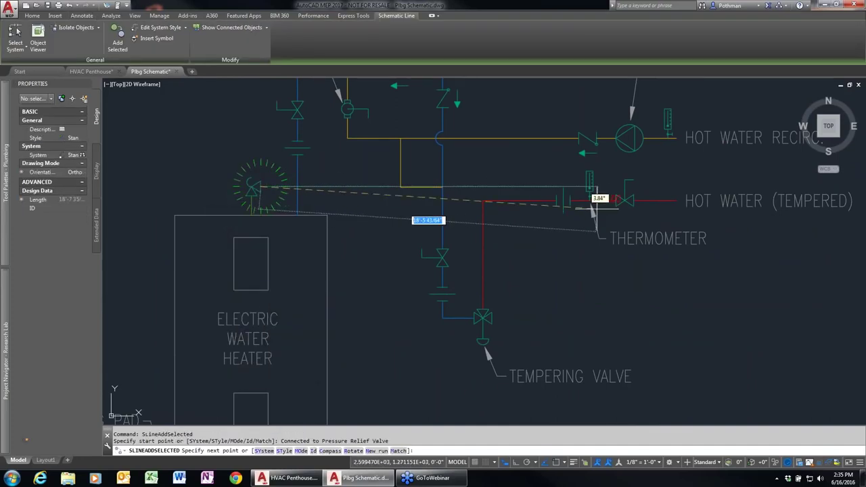
click(366, 185)
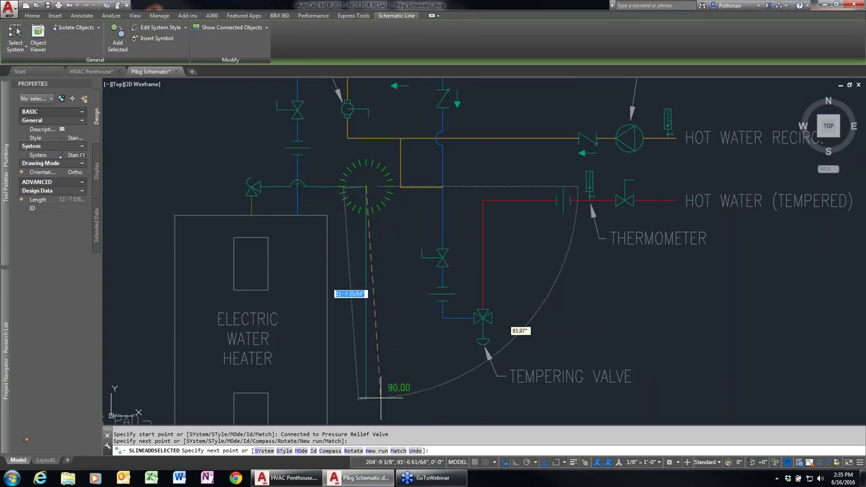
Step: Route the line down and across, ending it at the floor drain
middle_drag(379, 377, 329, 219)
scroll(357, 238, up, 3)
click(340, 238)
click(408, 237)
click(404, 330)
key(Return)
Step: Pan to the pump and valve piping and select the new line to check it
scroll(434, 201, down, 4)
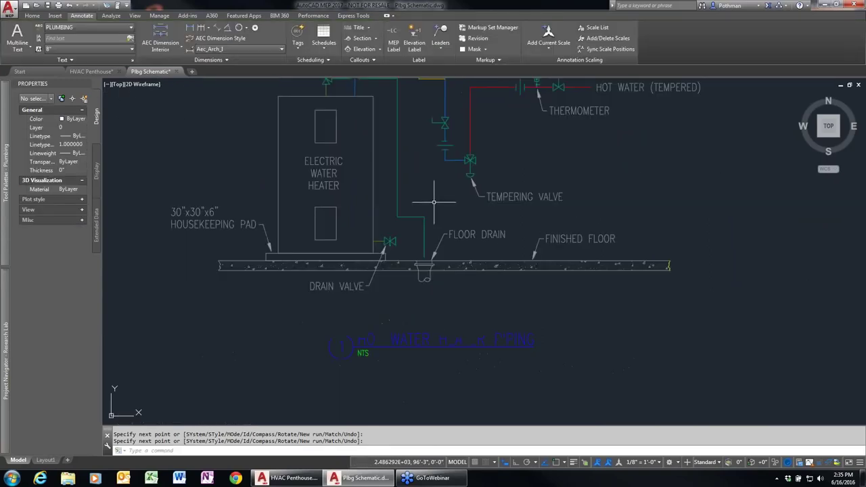
middle_drag(448, 161, 397, 283)
click(332, 201)
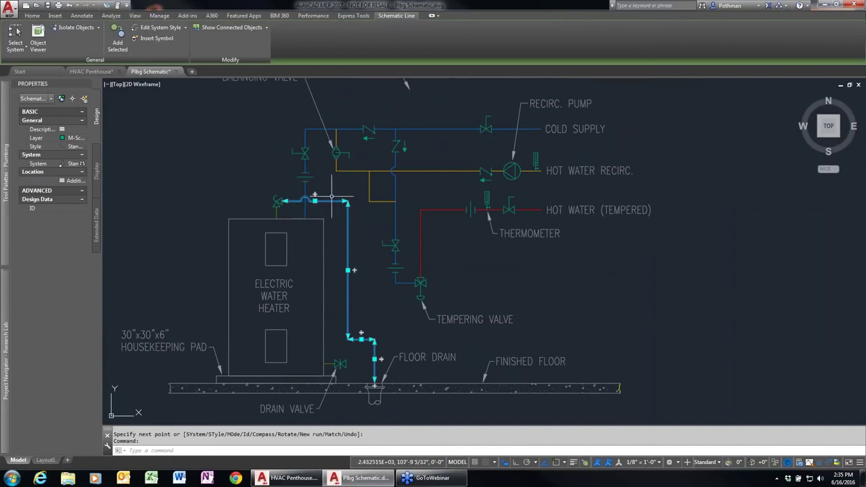
key(Escape)
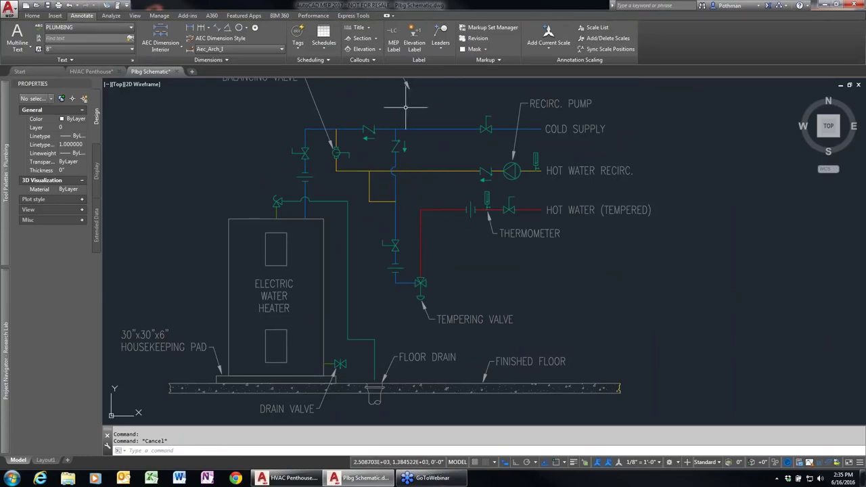
Step: Close Plbg Schematic without saving and open Lighting 2nd Floor from Project Navigator
click(176, 72)
click(470, 259)
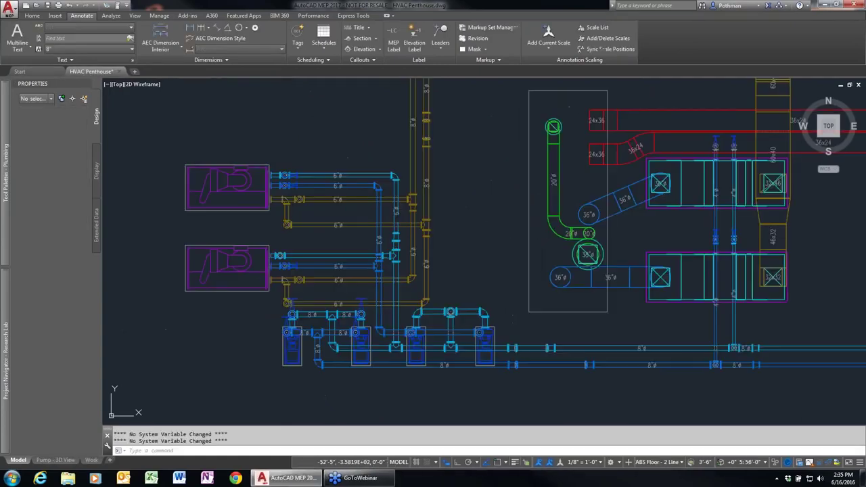
mouse_move(5, 331)
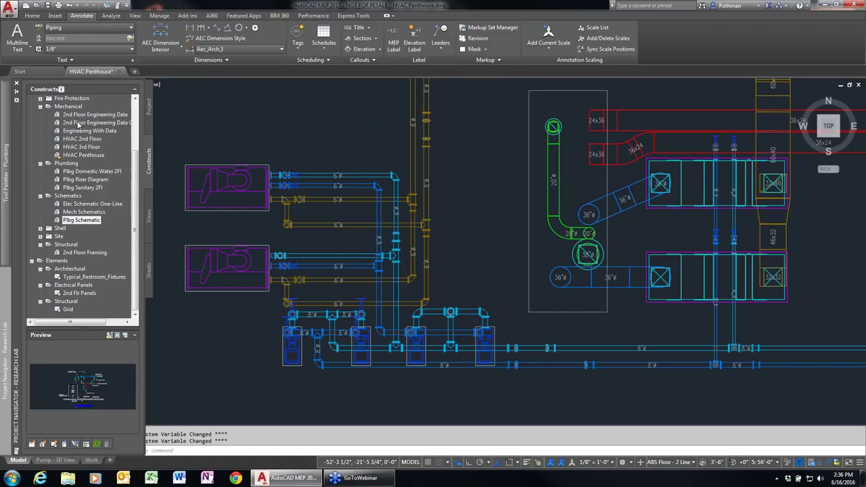
scroll(132, 102, up, 3)
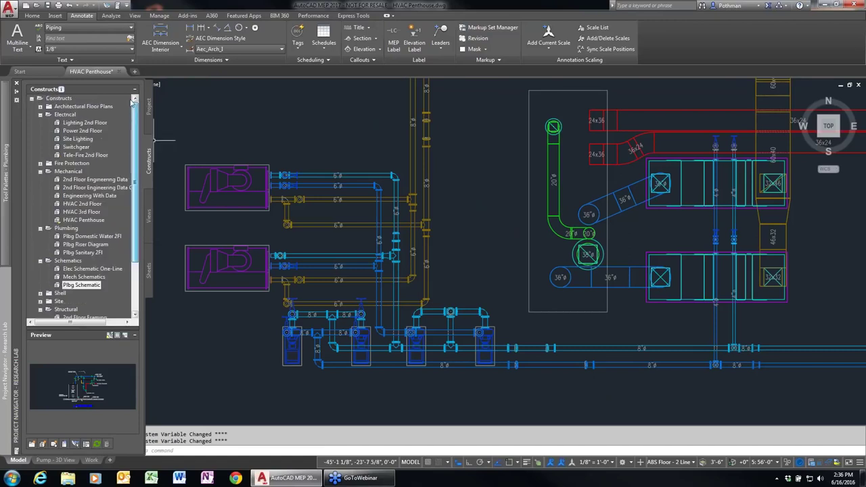
double_click(98, 124)
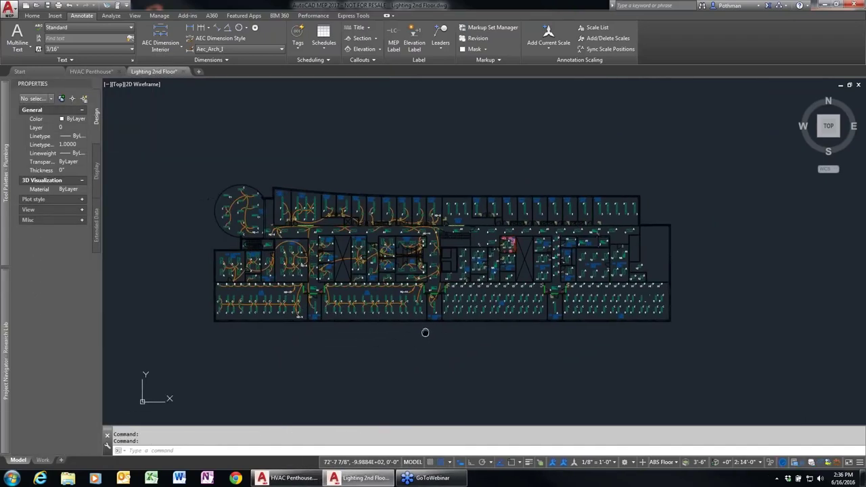
scroll(426, 331, up, 2)
scroll(426, 331, up, 2)
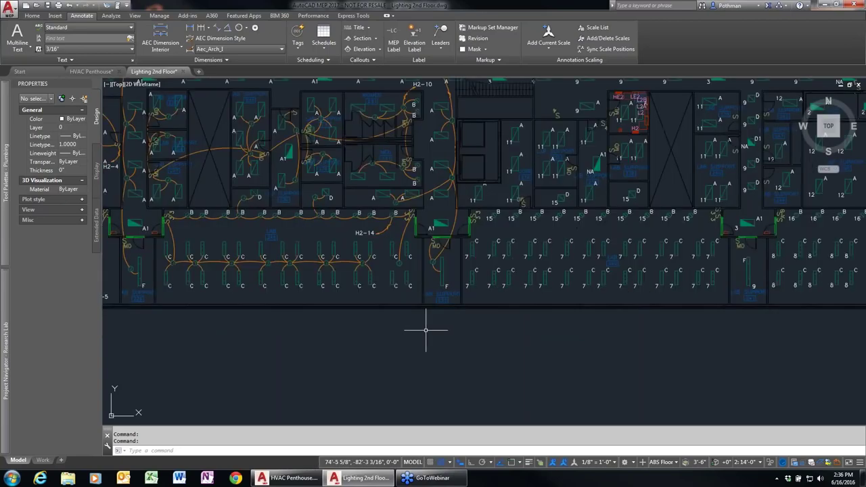
middle_drag(449, 314, 464, 406)
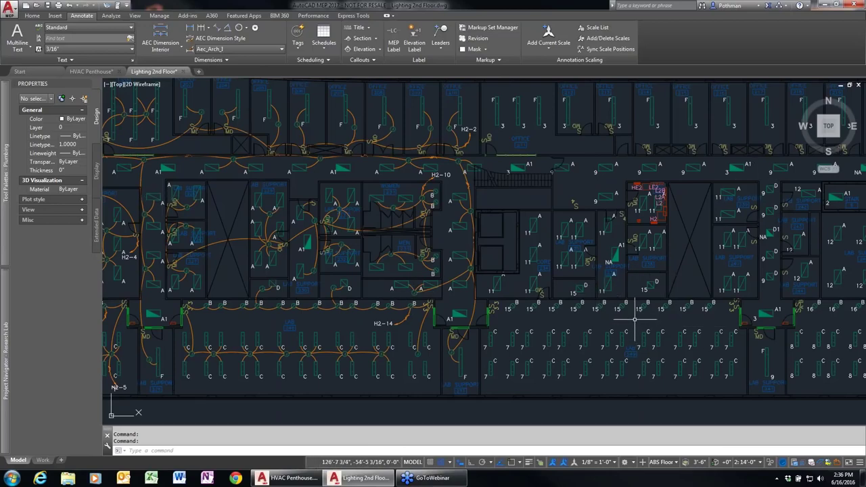
scroll(498, 345, up, 2)
click(486, 344)
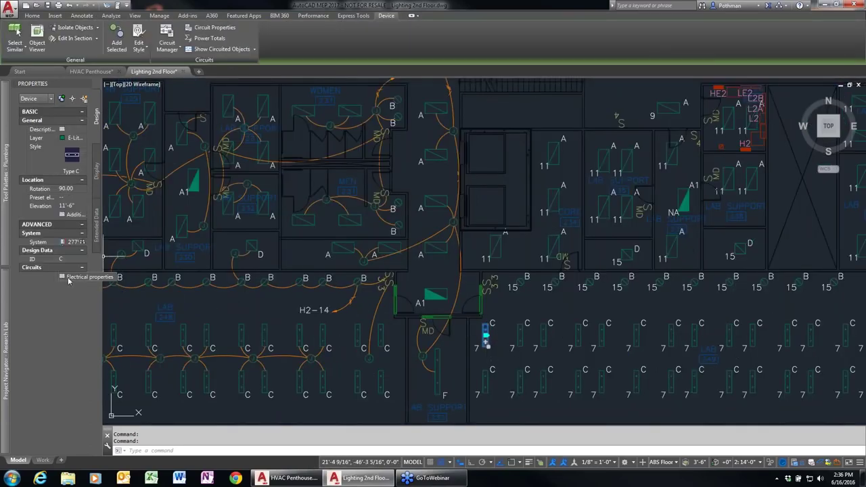
click(69, 279)
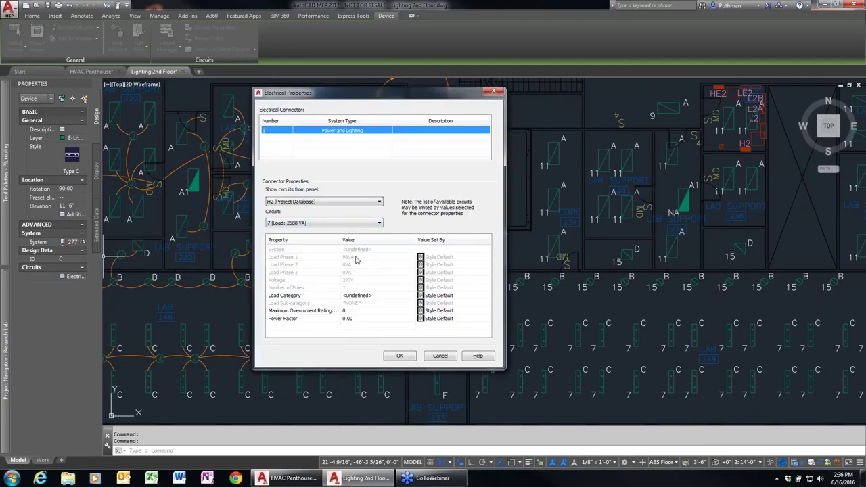
click(357, 260)
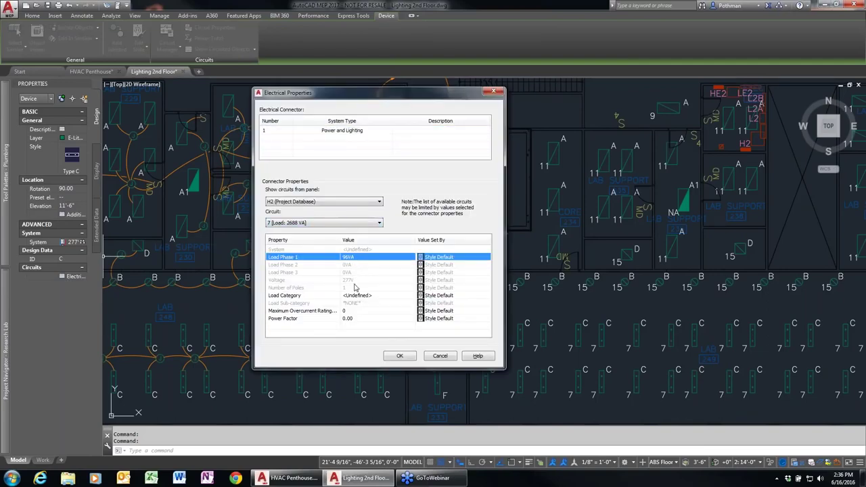
click(350, 289)
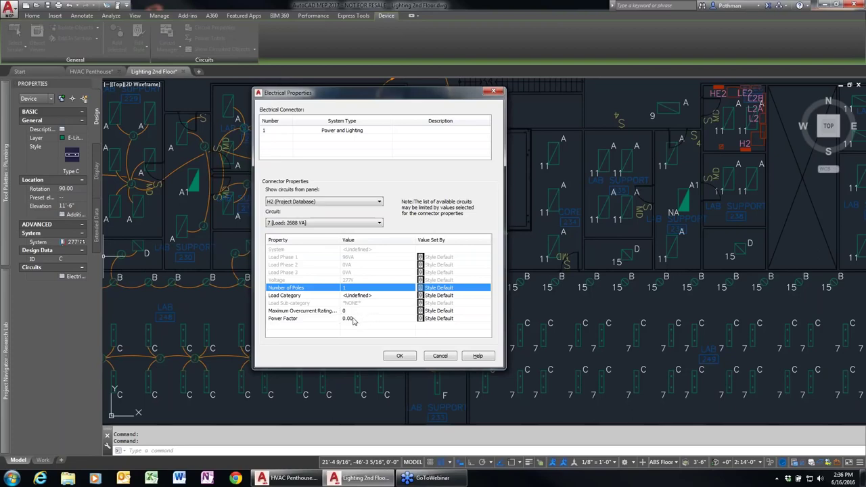
click(438, 356)
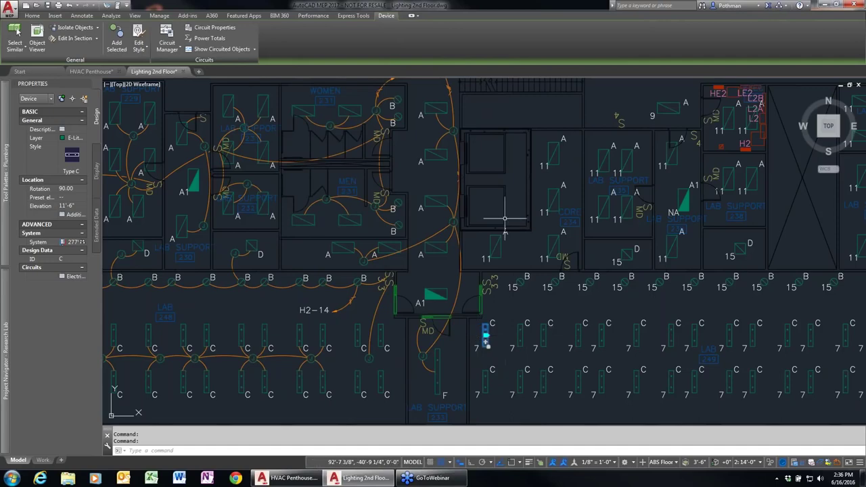
click(139, 31)
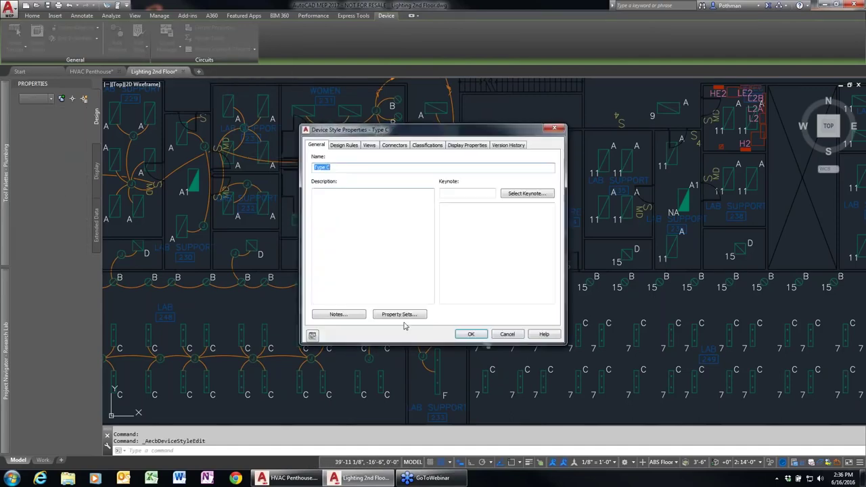
click(396, 146)
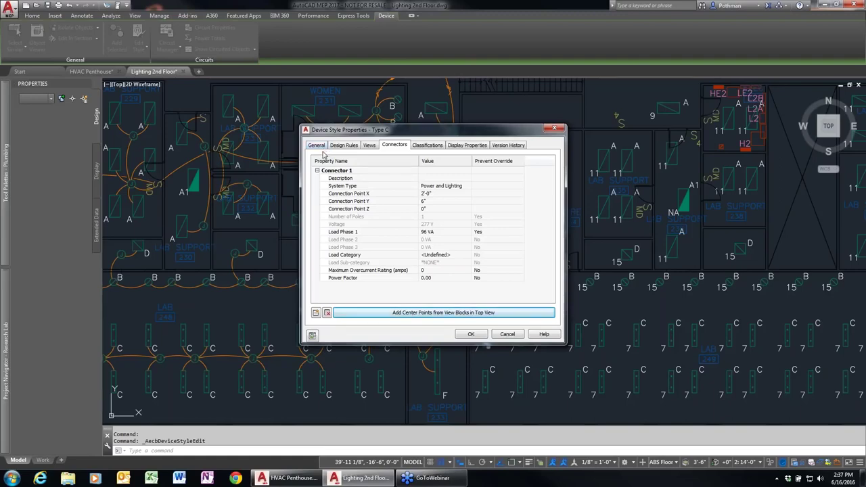
click(508, 335)
mouse_move(555, 361)
middle_down()
mouse_move(483, 318)
mouse_move(413, 176)
middle_up()
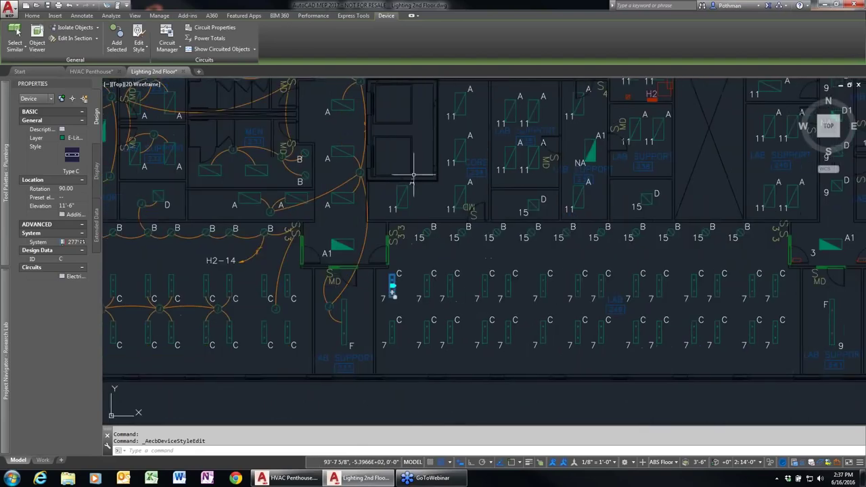
Step: Deselect the light fixture and change the workspace from Plumbing to Electrical
click(160, 14)
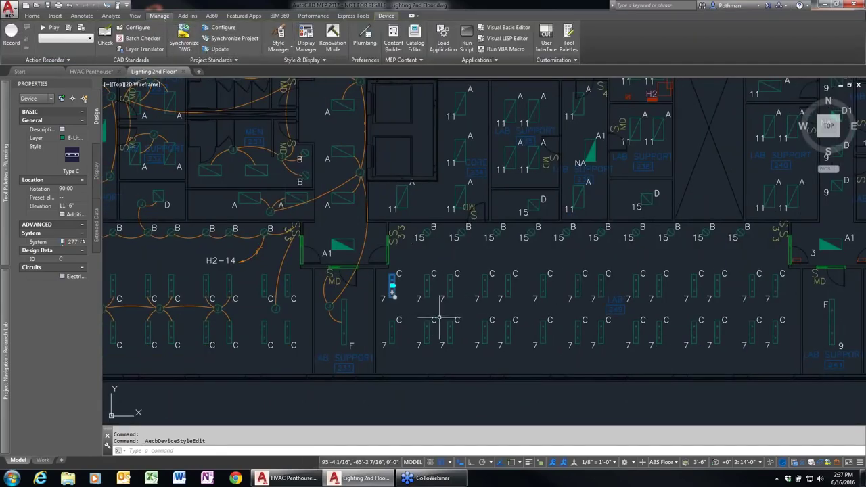
key(Escape)
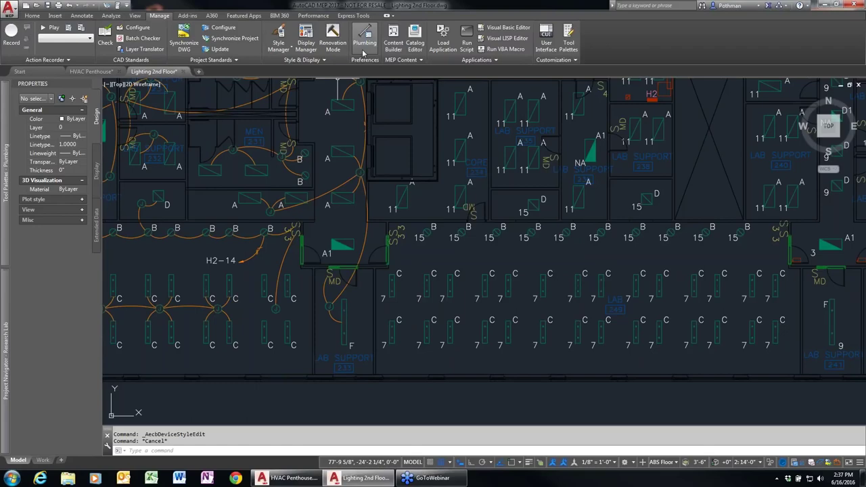
click(629, 463)
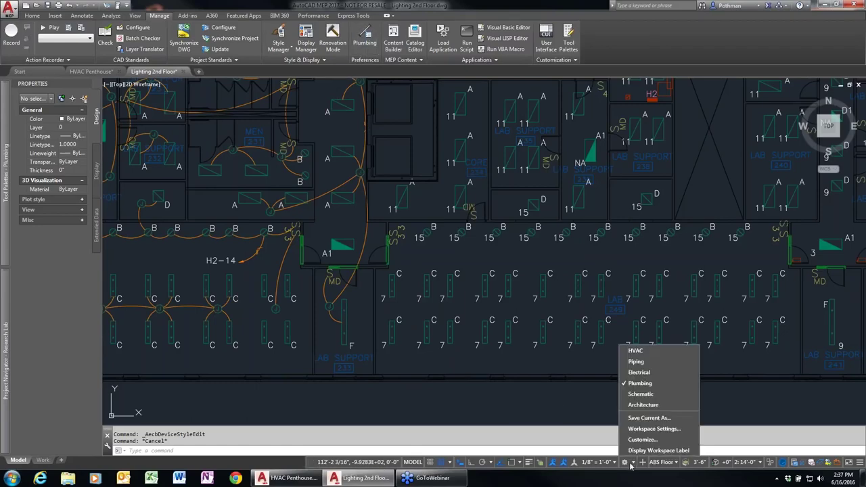
click(637, 371)
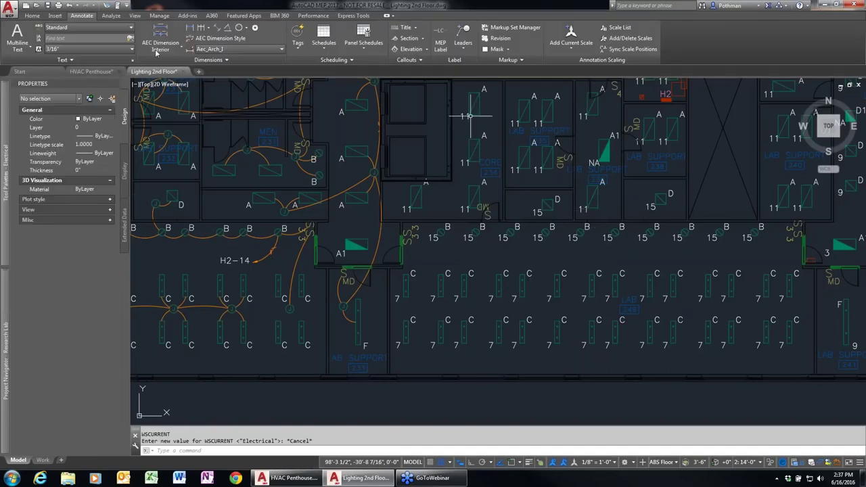
click(162, 17)
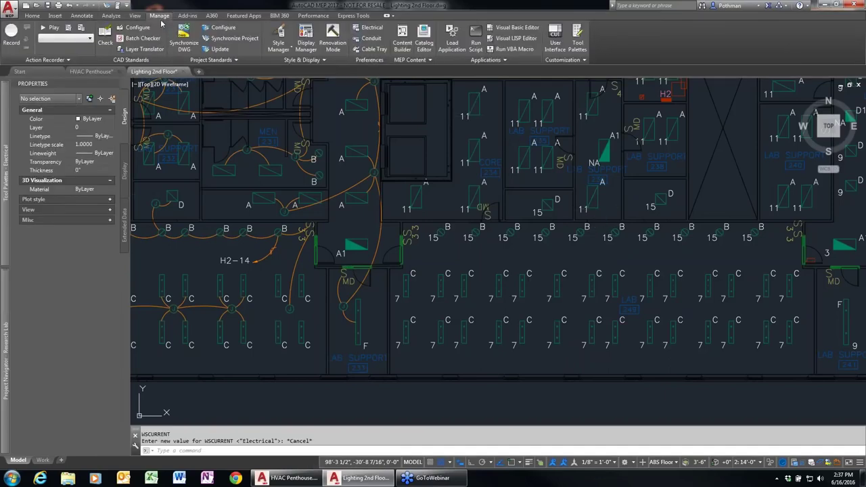
click(370, 29)
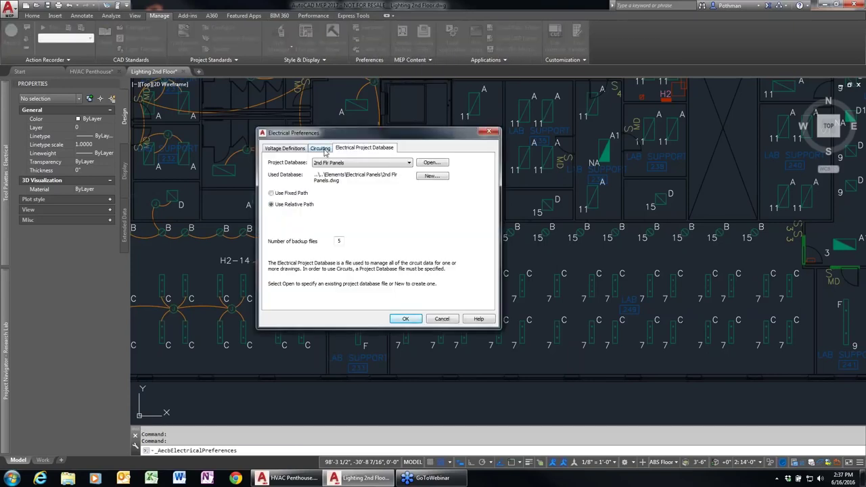
click(301, 149)
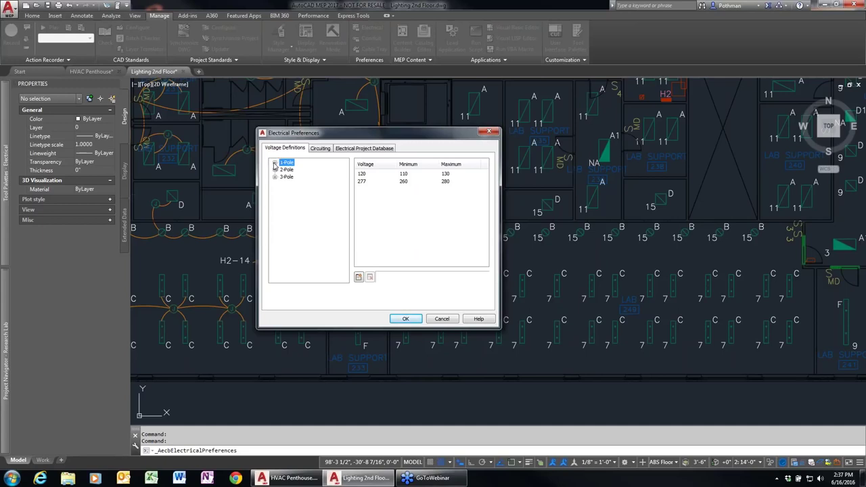
click(274, 164)
click(293, 170)
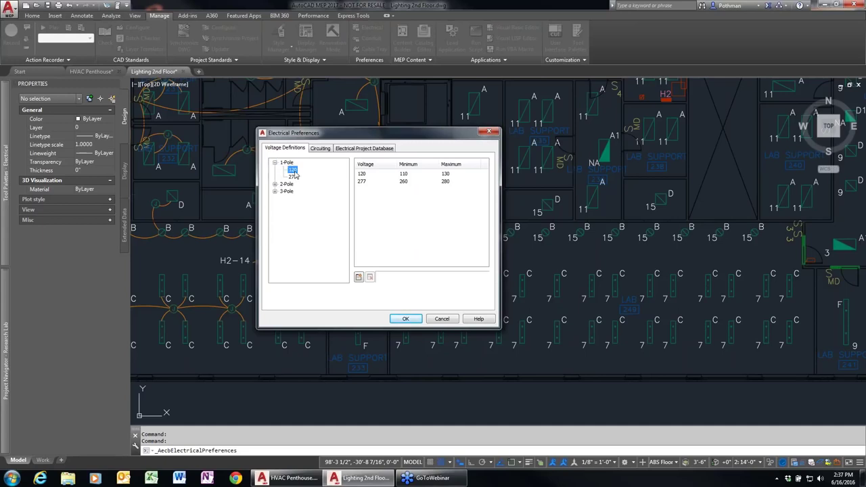
double_click(408, 176)
key(Tab)
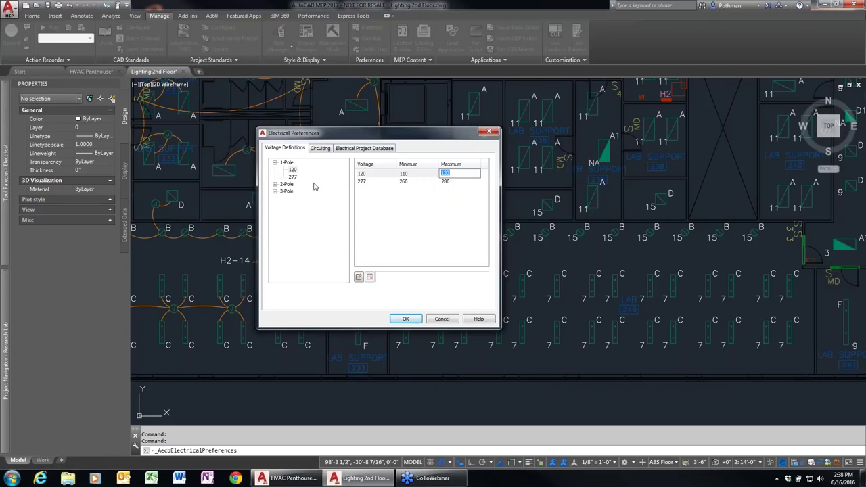
click(330, 152)
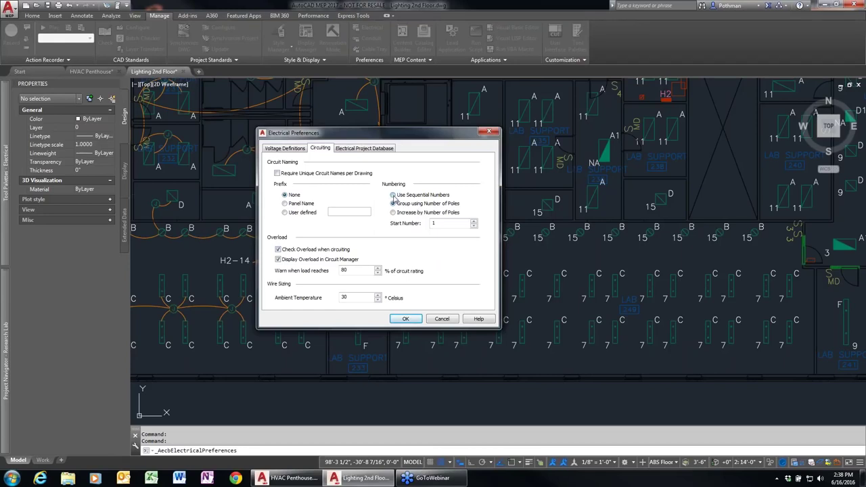
click(393, 195)
drag(352, 269, 331, 269)
click(383, 150)
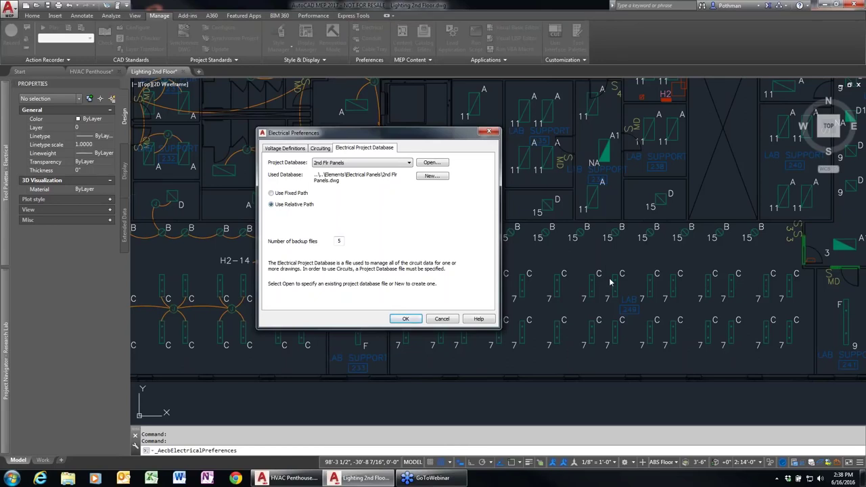
click(442, 320)
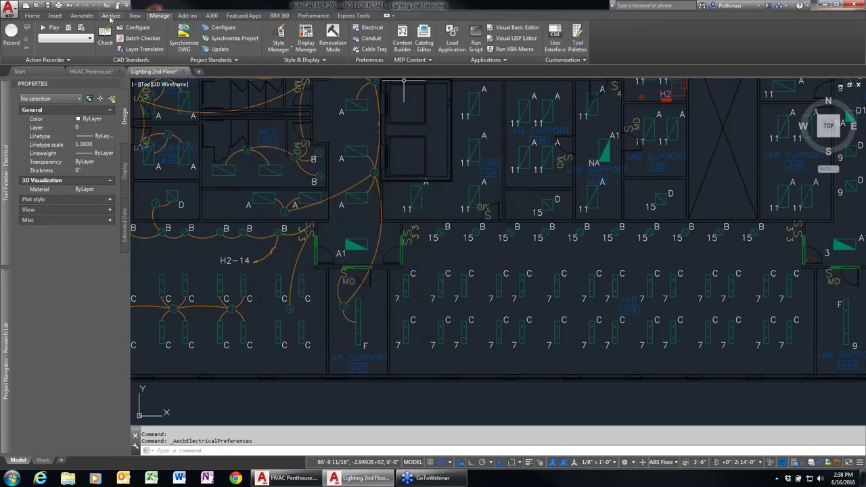
click(110, 16)
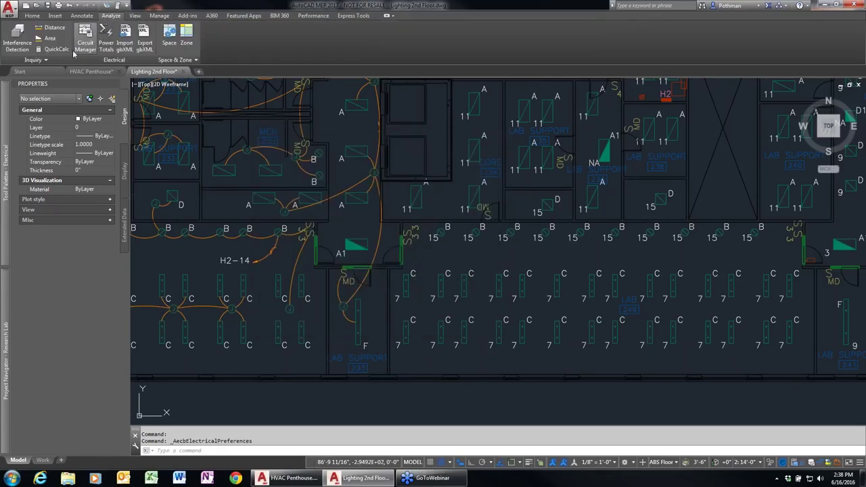
click(86, 42)
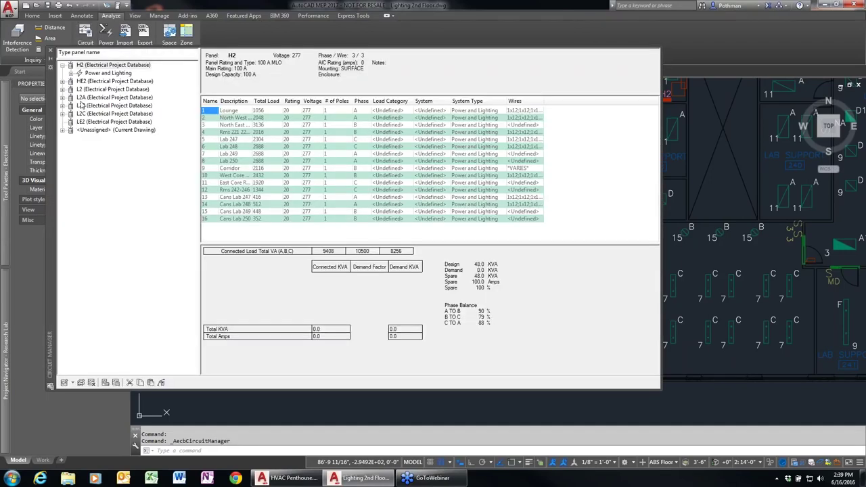
click(50, 59)
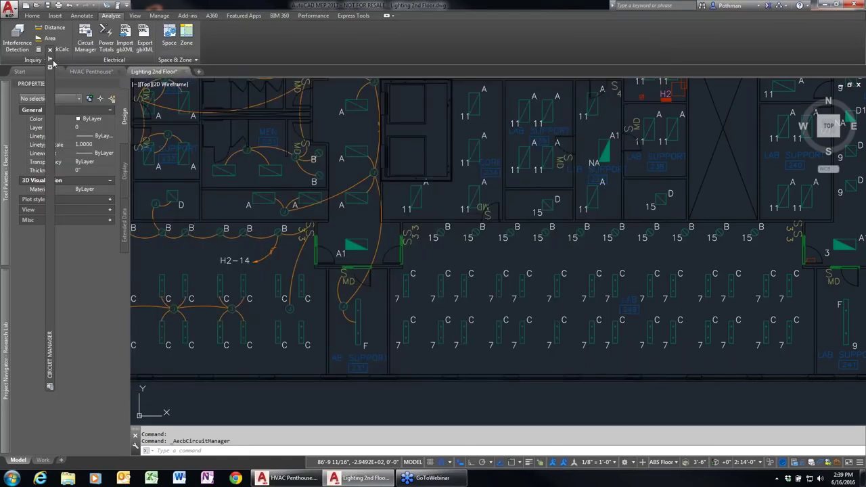
click(406, 283)
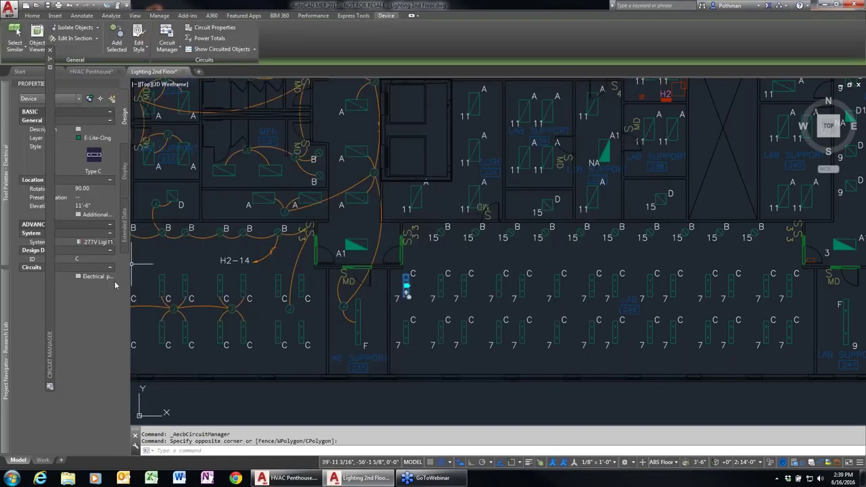
click(107, 279)
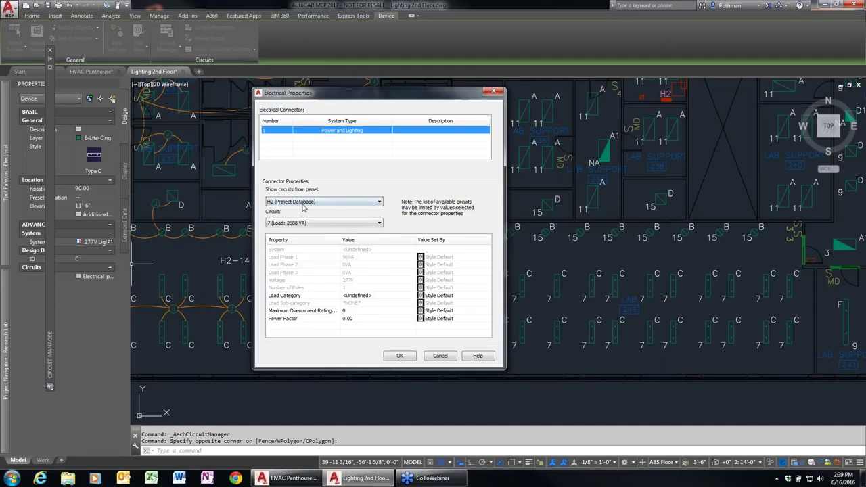
click(440, 356)
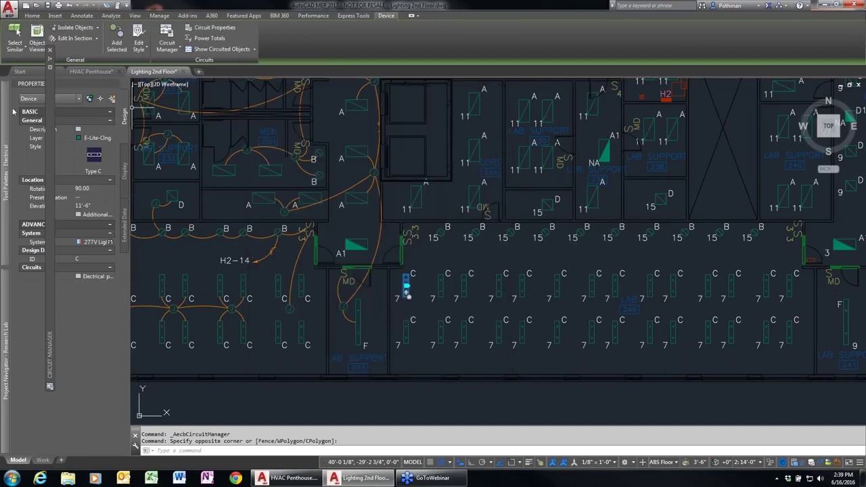
mouse_move(53, 112)
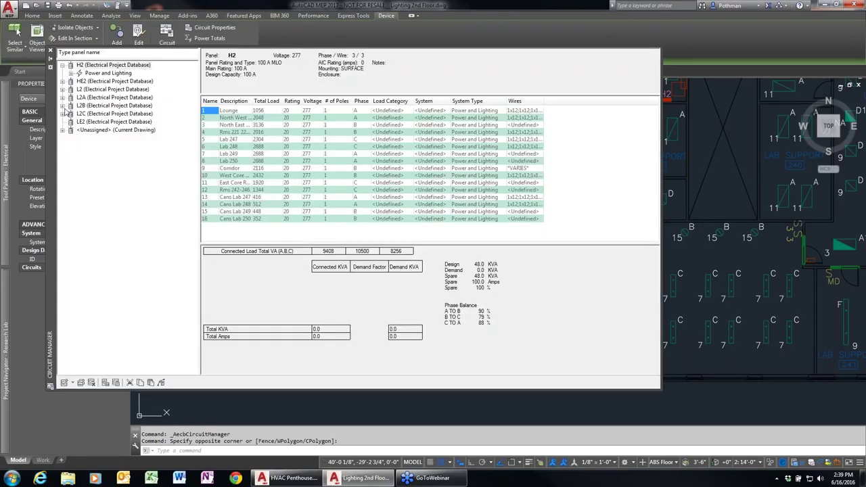
click(98, 73)
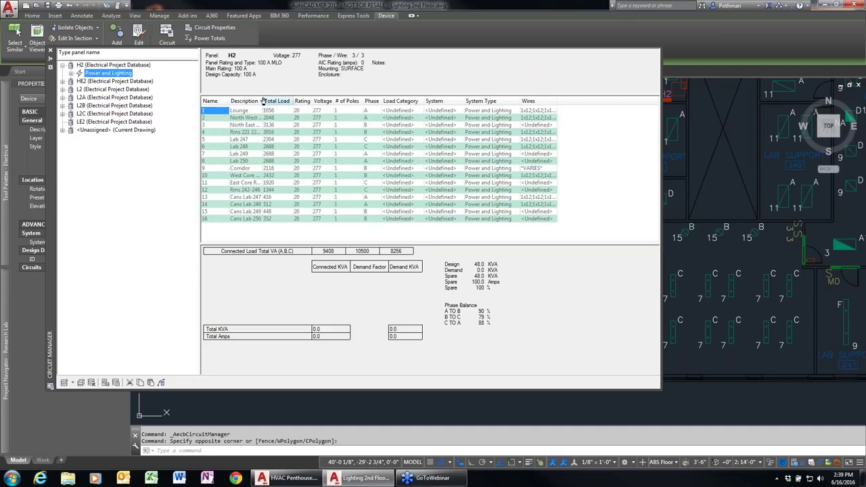
drag(262, 101, 289, 101)
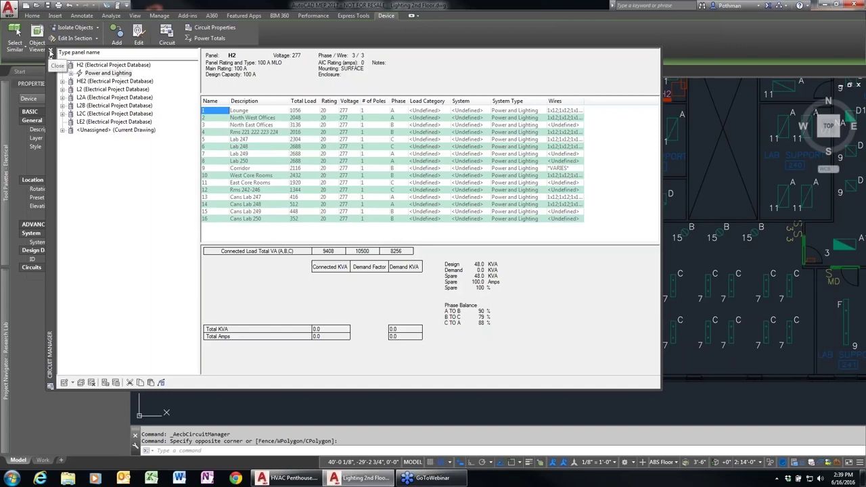
click(50, 52)
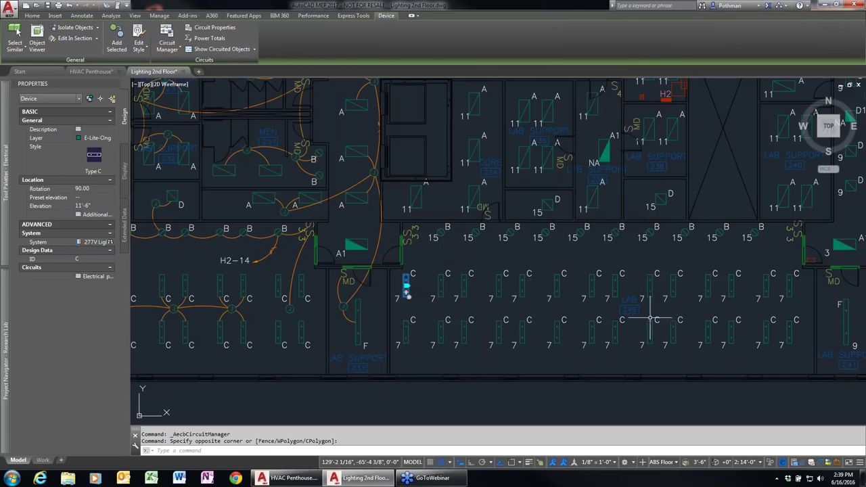
scroll(644, 298, down, 1)
scroll(494, 302, down, 2)
middle_drag(582, 300, 517, 309)
scroll(450, 301, up, 3)
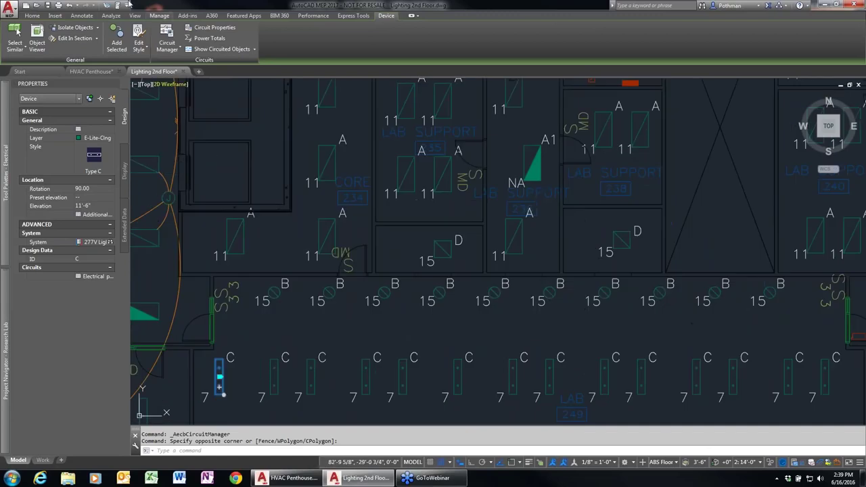
Step: Insert a Lighting Fixture style schedule of all objects, placed below the 2nd floor plan
click(82, 15)
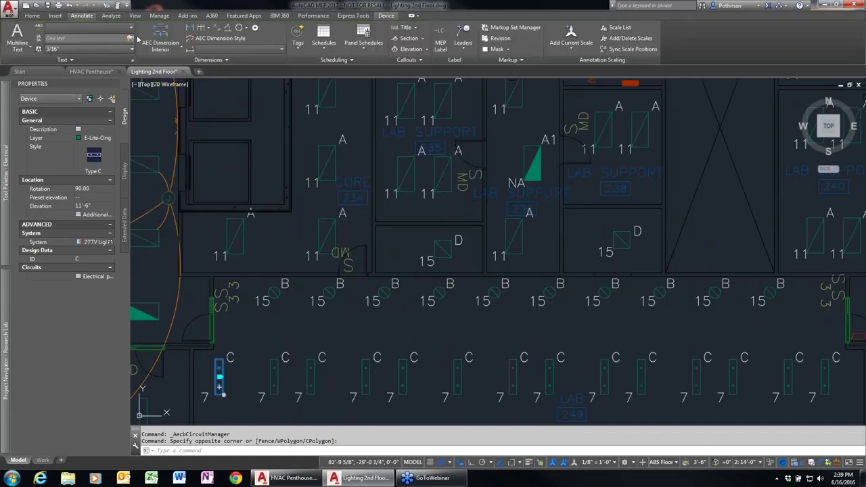
click(327, 42)
click(352, 80)
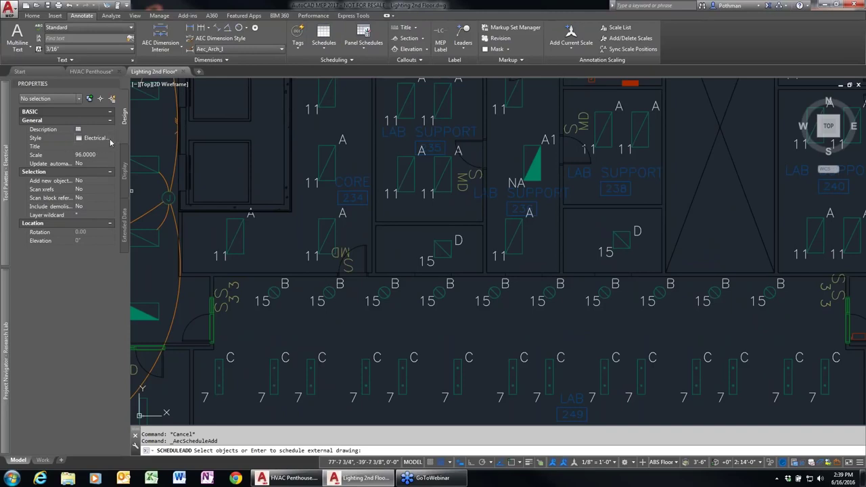
click(111, 138)
click(108, 171)
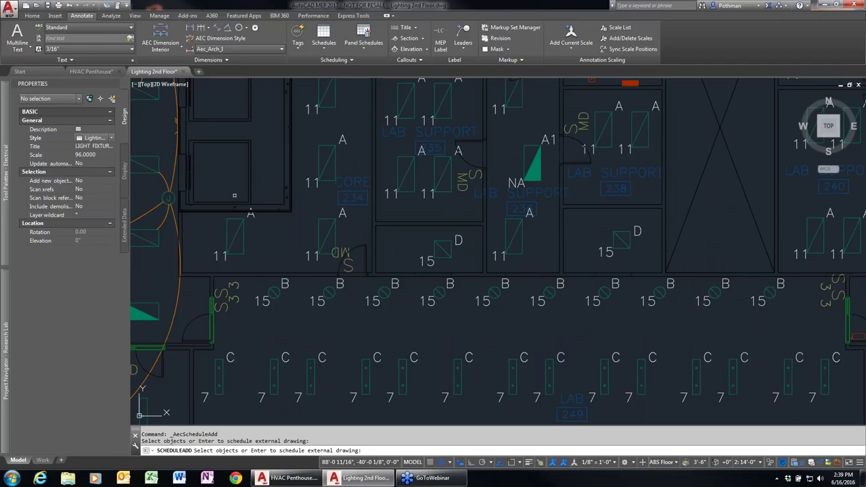
scroll(493, 279, down, 8)
scroll(493, 279, down, 2)
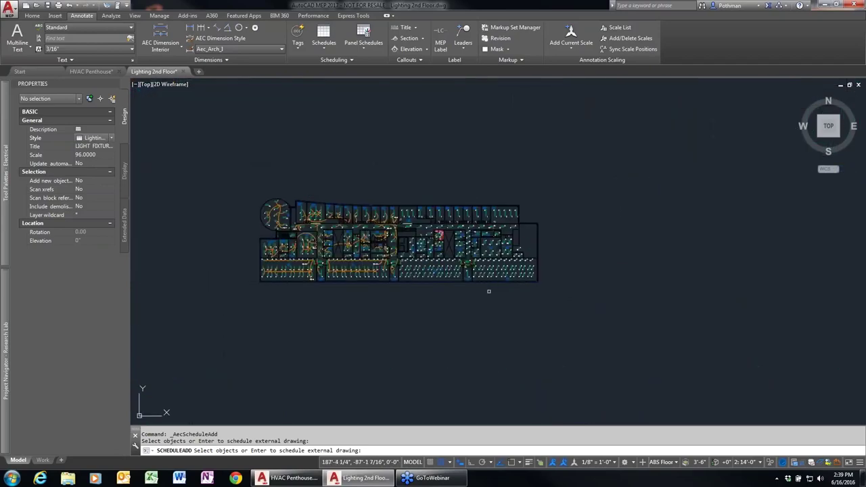
key(Return)
key(Return)
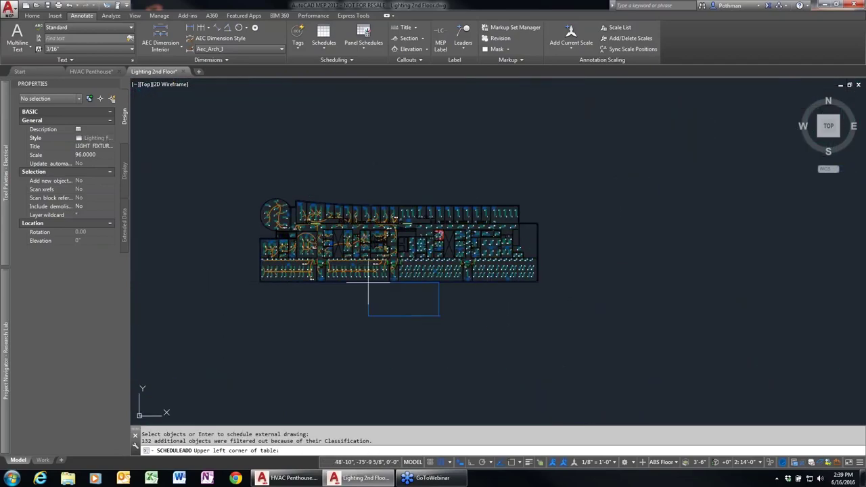
click(387, 292)
key(Return)
scroll(423, 328, up, 8)
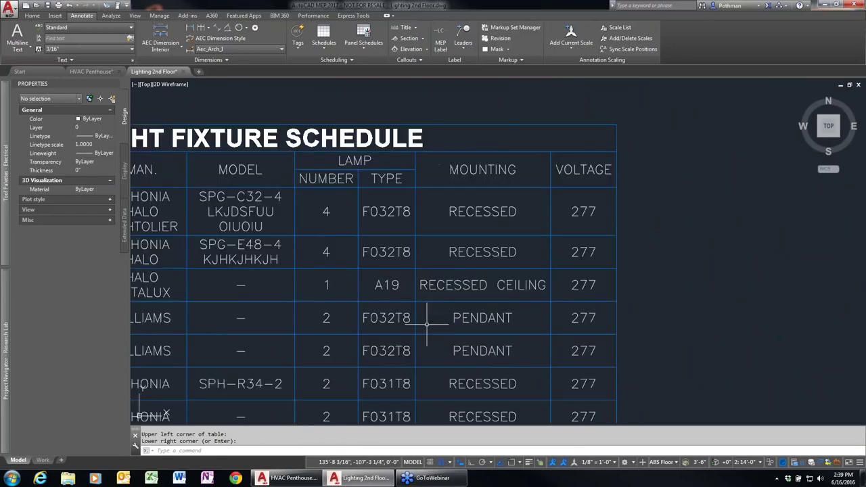
scroll(425, 331, down, 9)
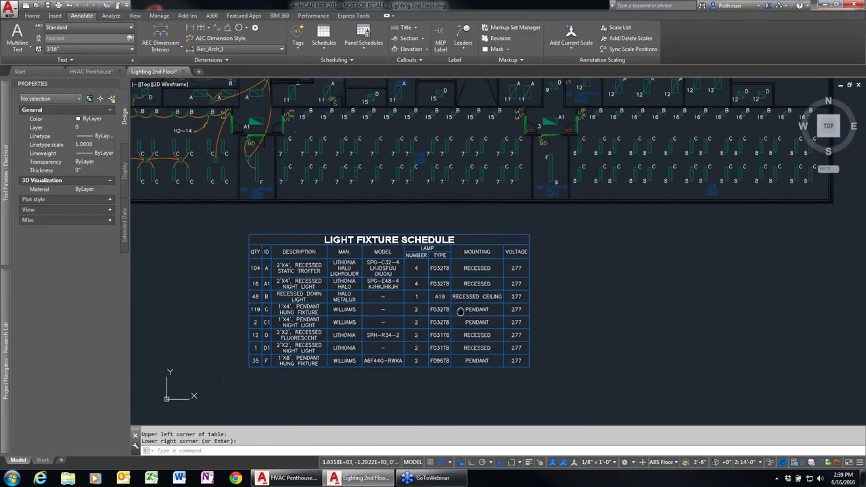
scroll(489, 305, up, 2)
scroll(458, 280, up, 2)
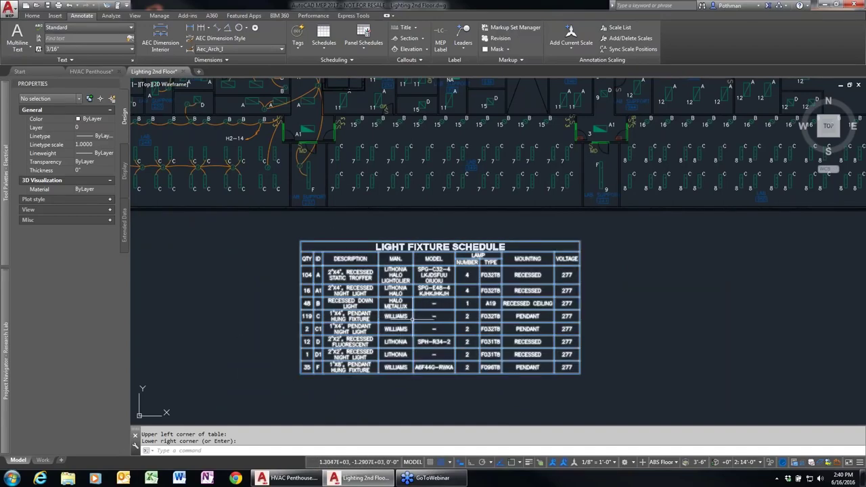
Step: Copy a row of Type C fixtures above the schedule, then undo the copy
text(c)
key(Return)
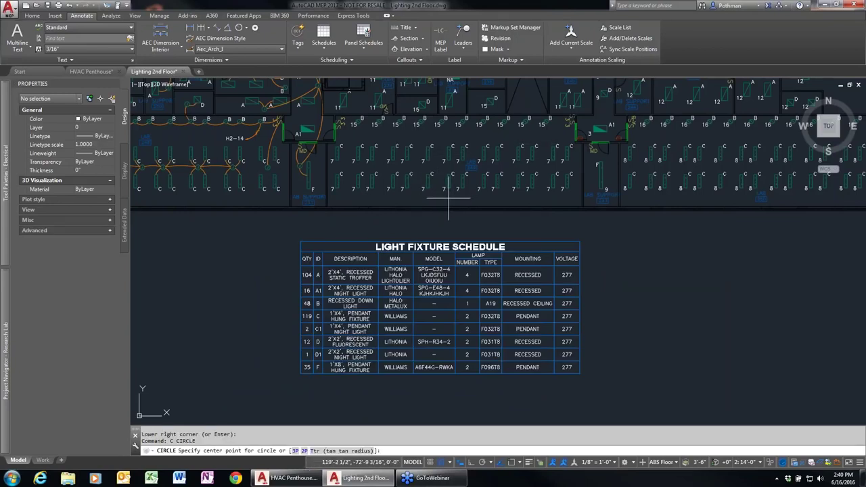
key(Escape)
text(c)
key(Return)
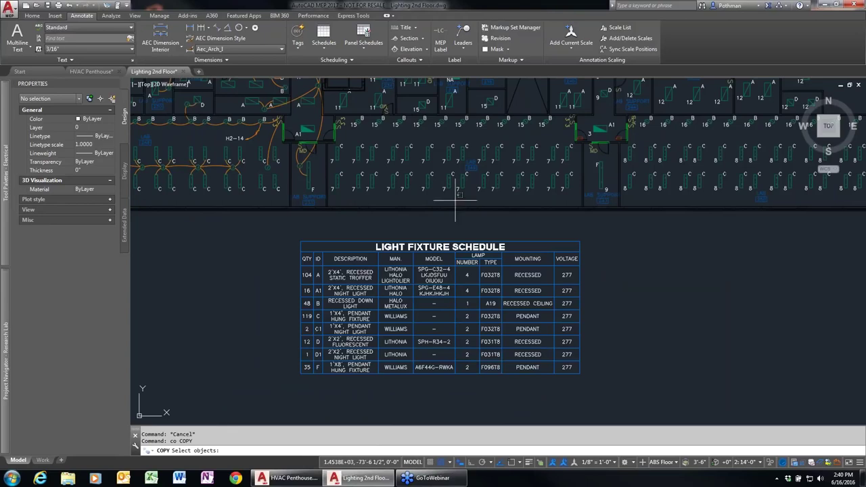
click(457, 202)
click(317, 157)
key(Return)
click(686, 233)
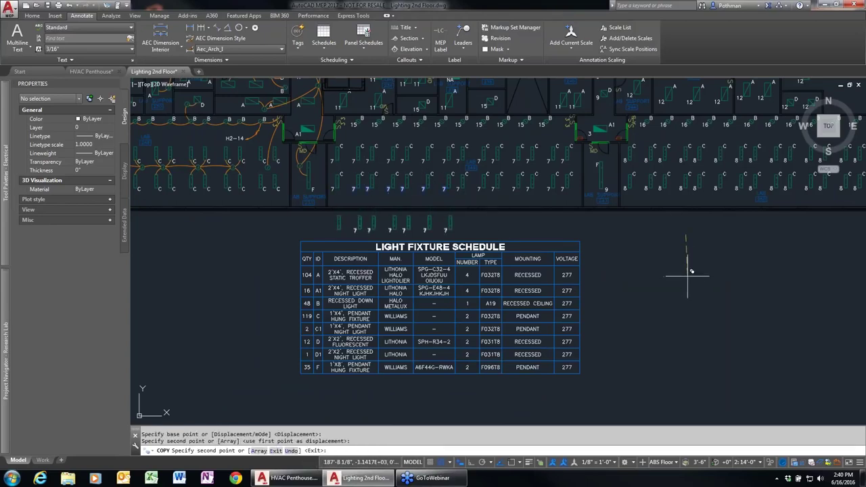
click(688, 274)
key(Return)
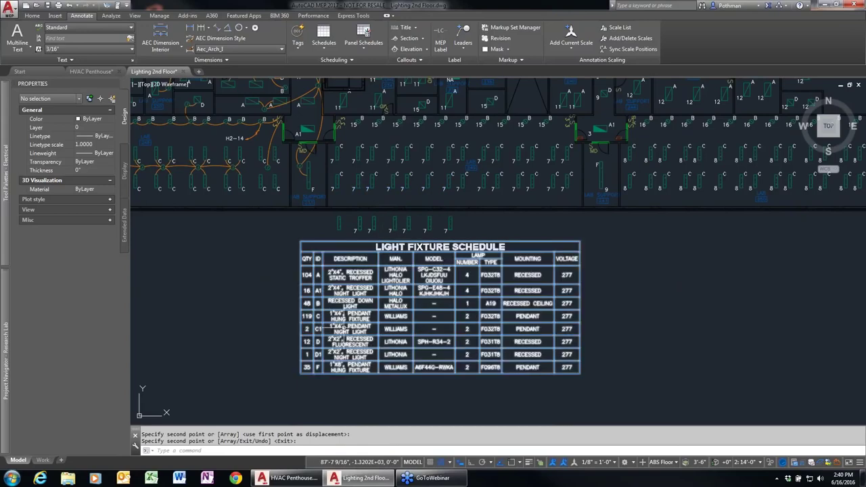
click(333, 322)
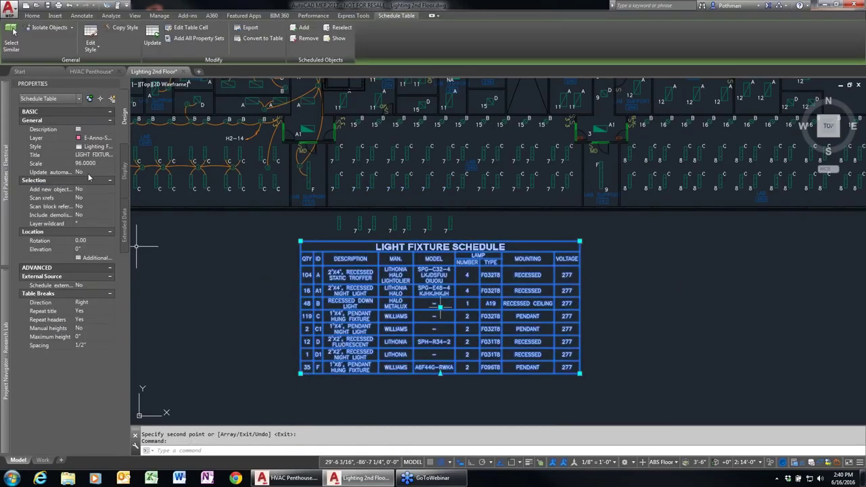
key(ctrl+z)
Step: Set the schedule's Update automatically and Add new objects properties to Yes
click(453, 294)
click(232, 228)
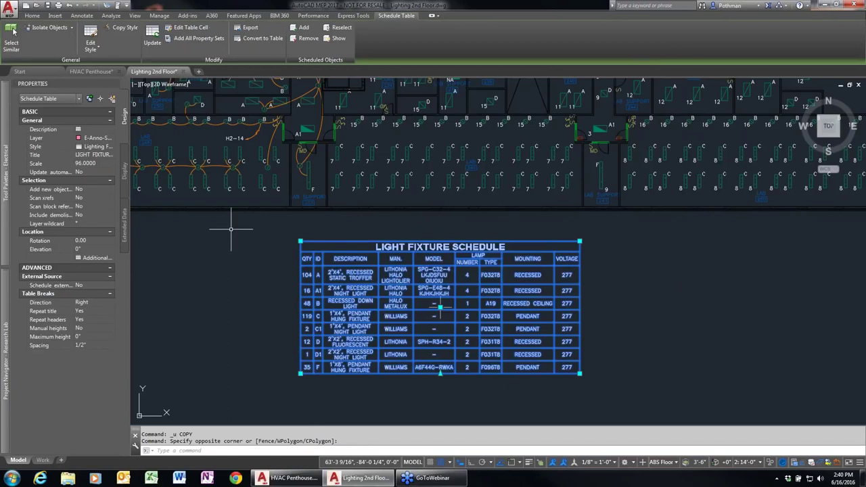
click(110, 174)
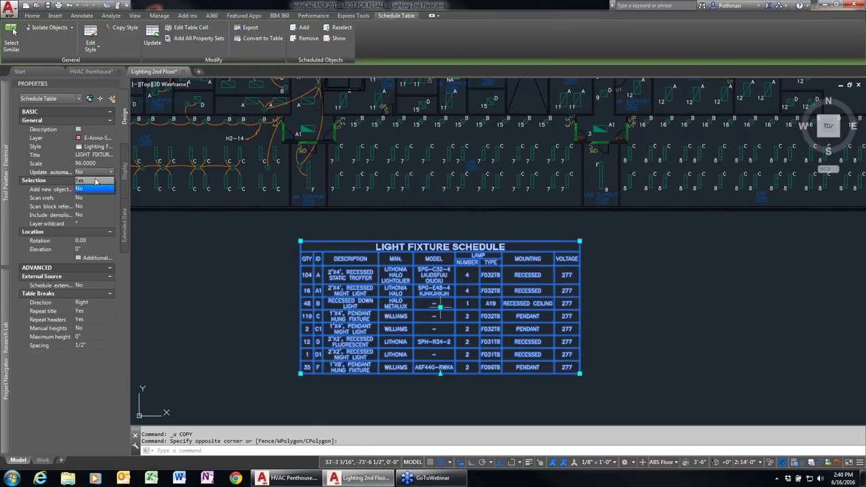
click(79, 184)
click(94, 190)
click(111, 189)
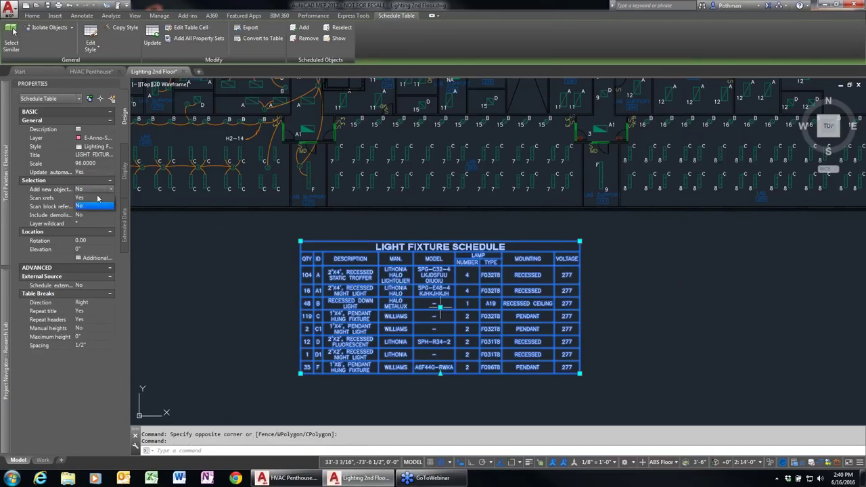
click(96, 197)
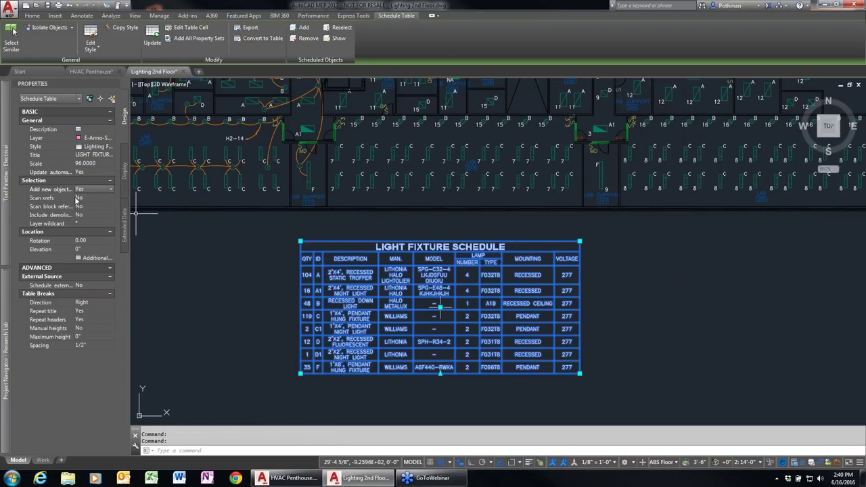
key(Escape)
key(Escape)
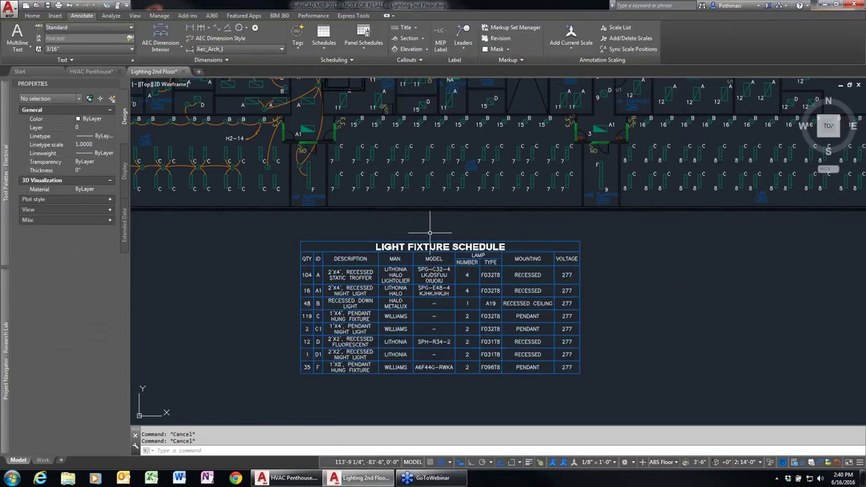
Step: Copy the Type C fixtures above the schedule so its C count rises to 125
text(co)
key(Return)
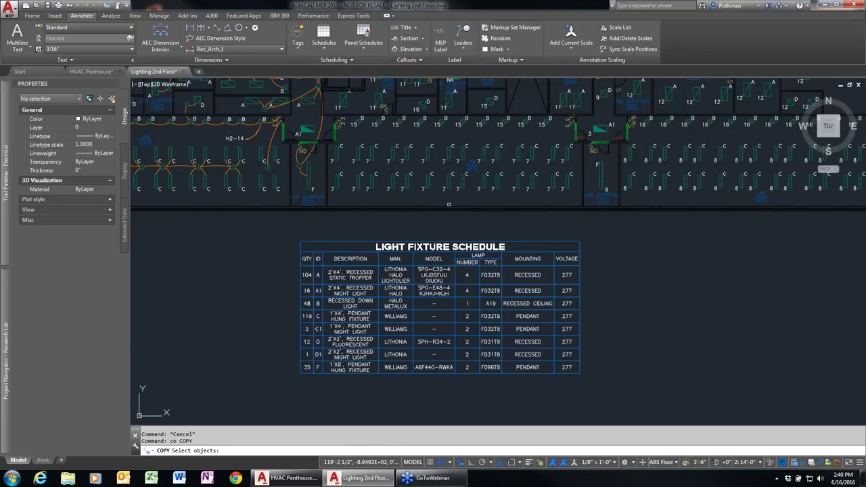
click(446, 200)
click(340, 174)
key(Return)
click(530, 231)
click(528, 278)
key(Return)
scroll(308, 315, up, 4)
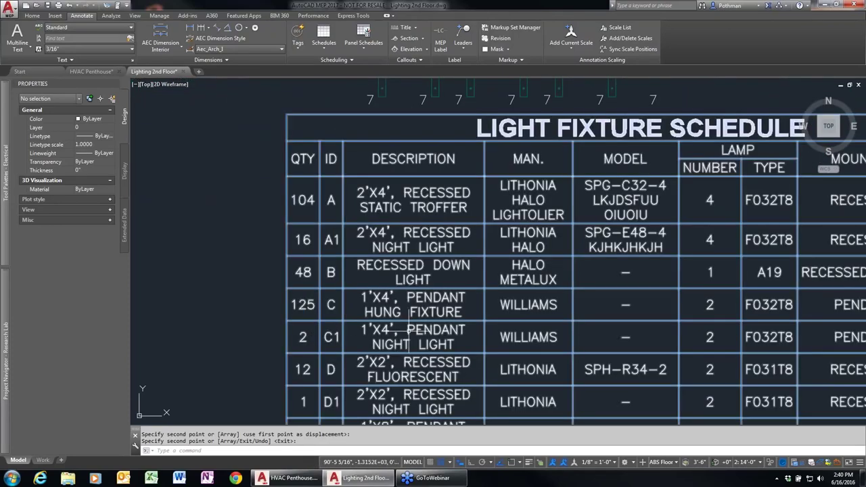
scroll(463, 291, down, 2)
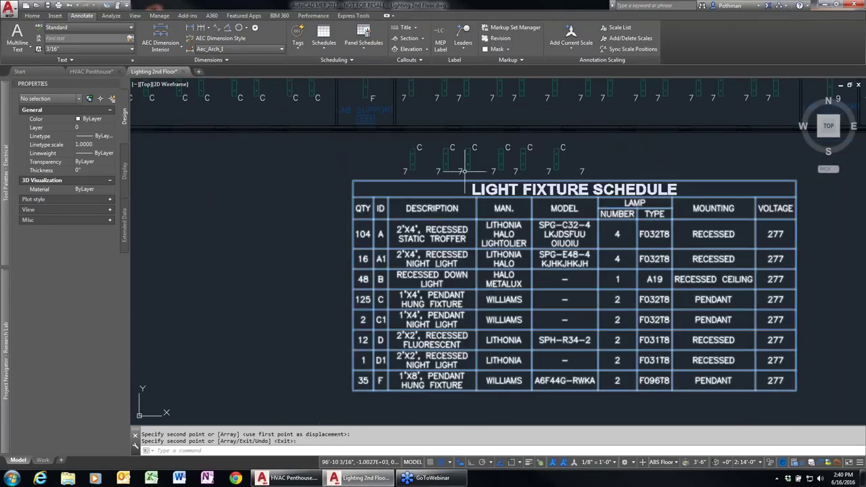
key(Return)
click(413, 157)
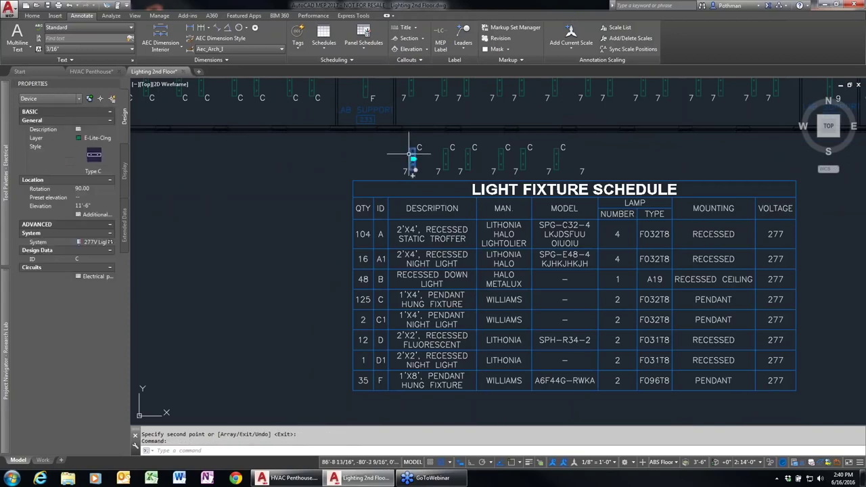
Step: Review the Type C style's general settings and property set data, cancelling both dialogs unchanged
click(139, 36)
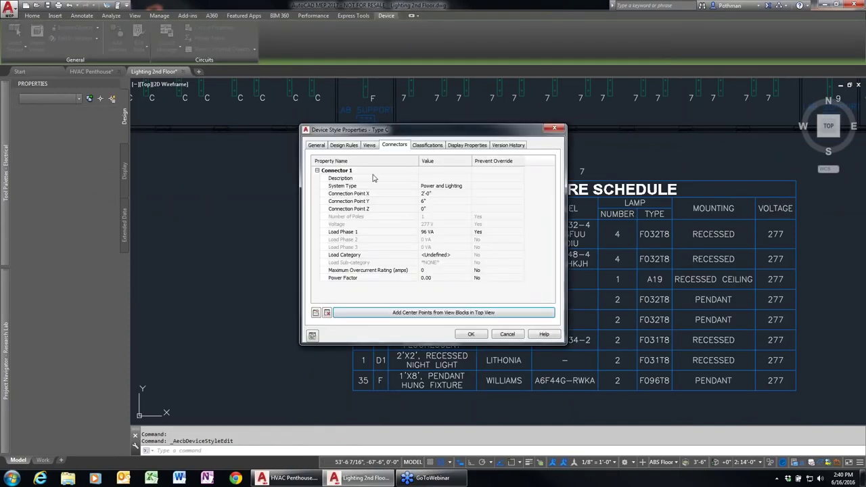
click(315, 145)
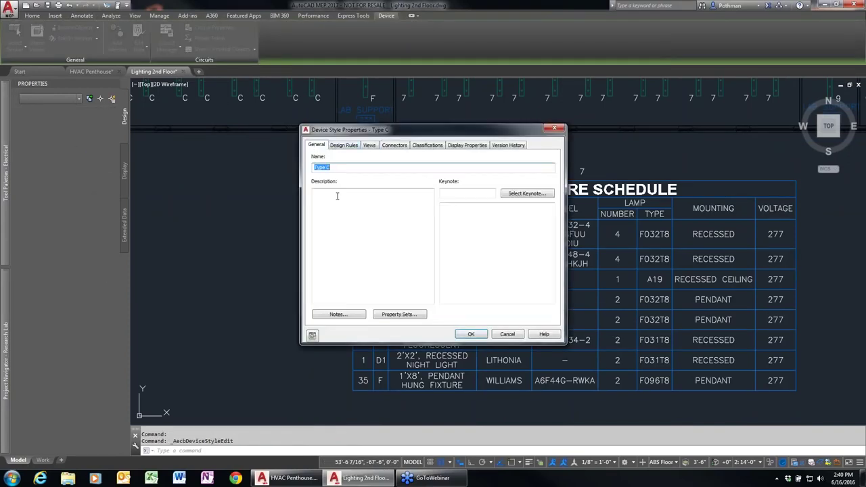
click(399, 315)
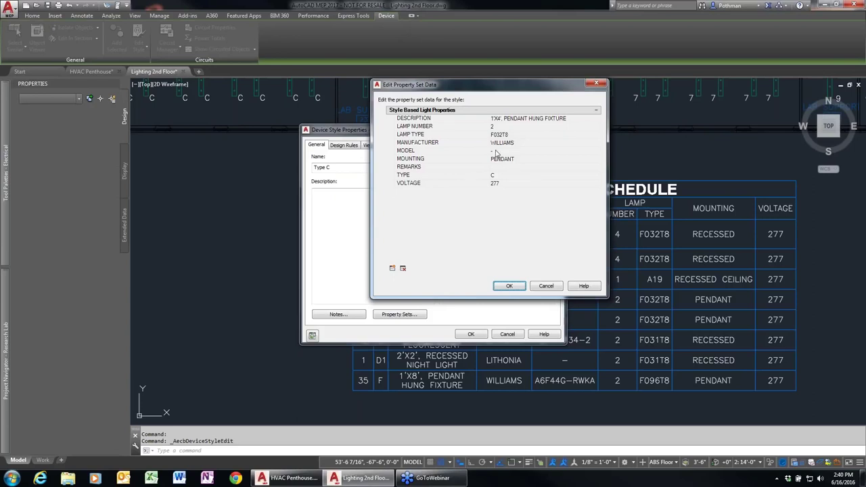
click(546, 286)
click(503, 332)
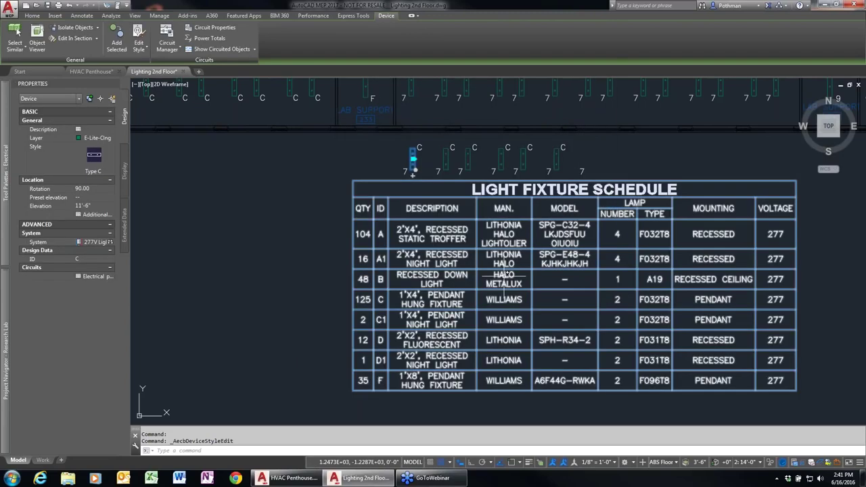
click(504, 273)
Step: Override the schedule's Type C MODEL cell to 123456, then reopen the Type C style properties
right_click(494, 253)
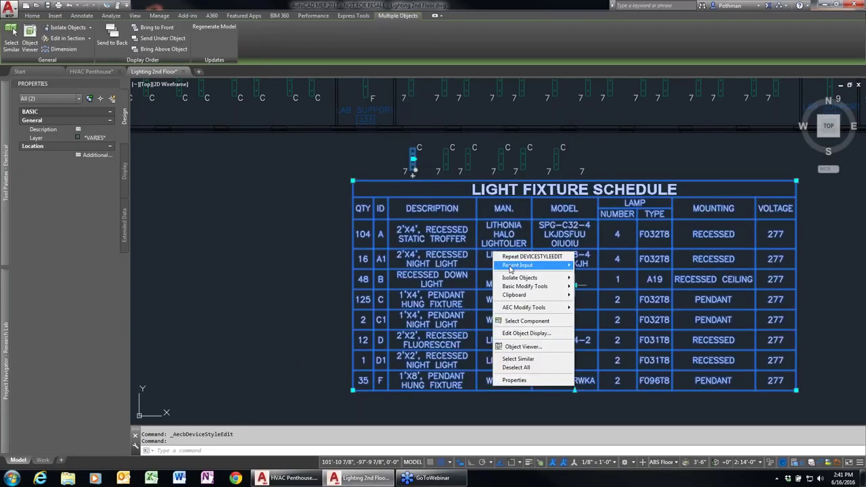
key(Escape)
key(Escape)
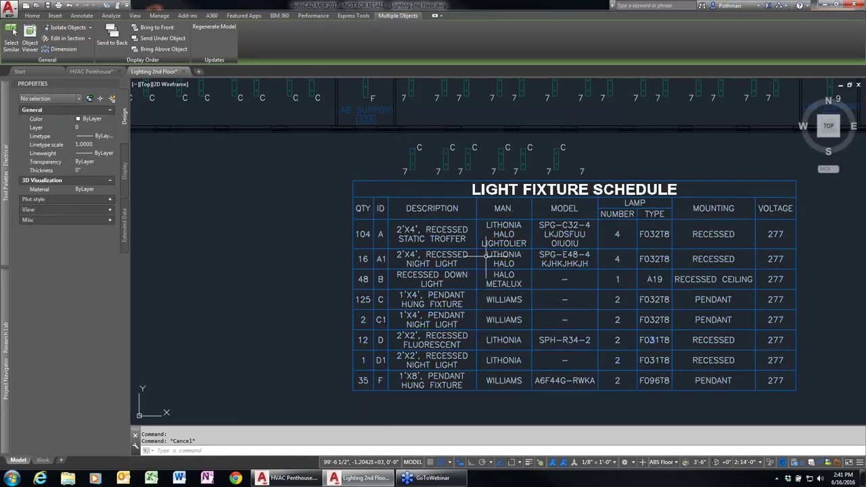
click(486, 255)
right_click(484, 271)
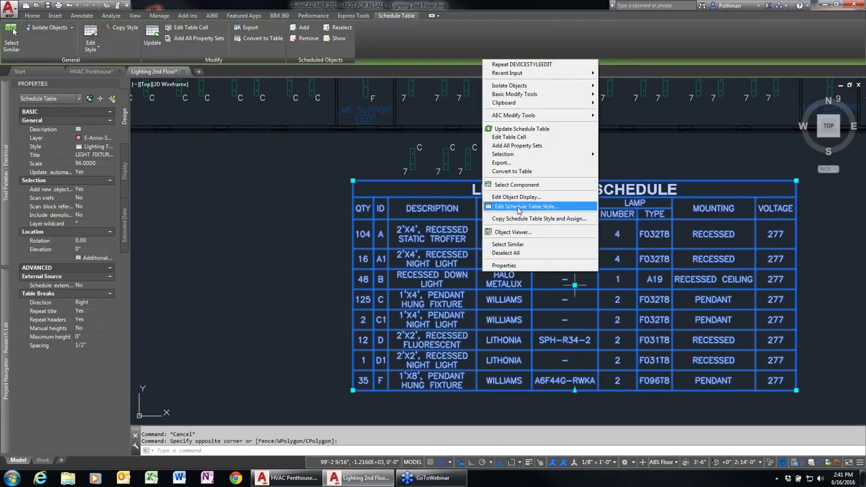
click(524, 139)
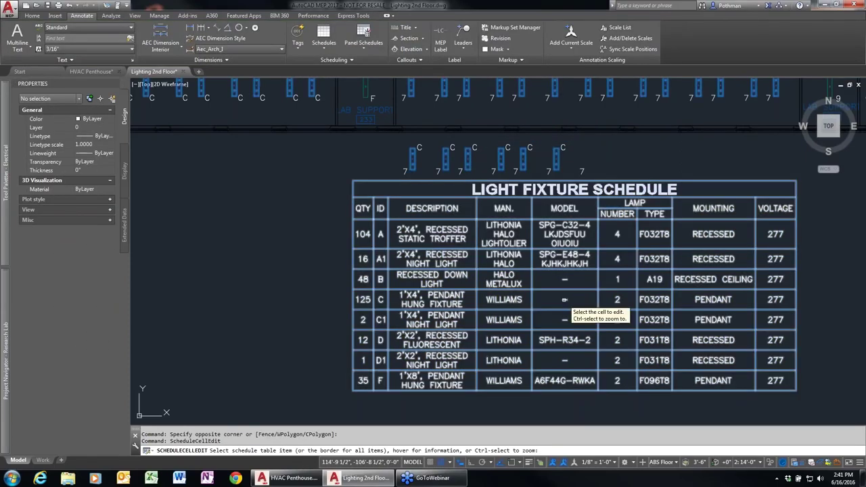
click(564, 299)
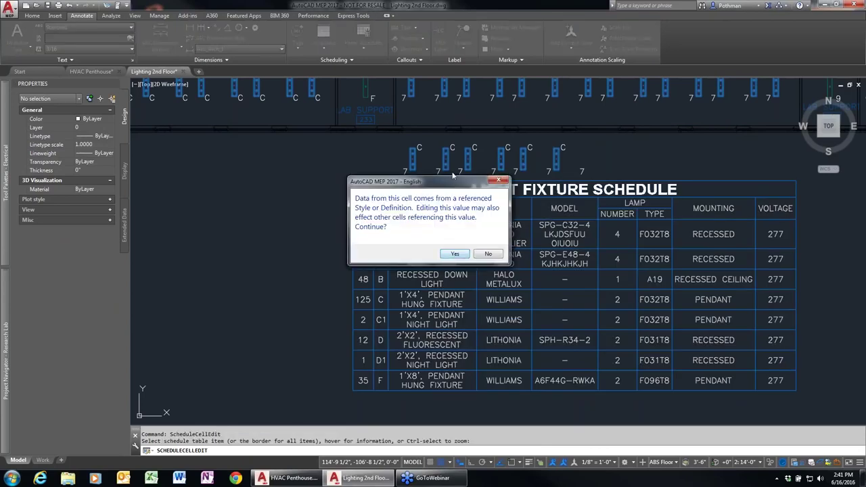
click(463, 257)
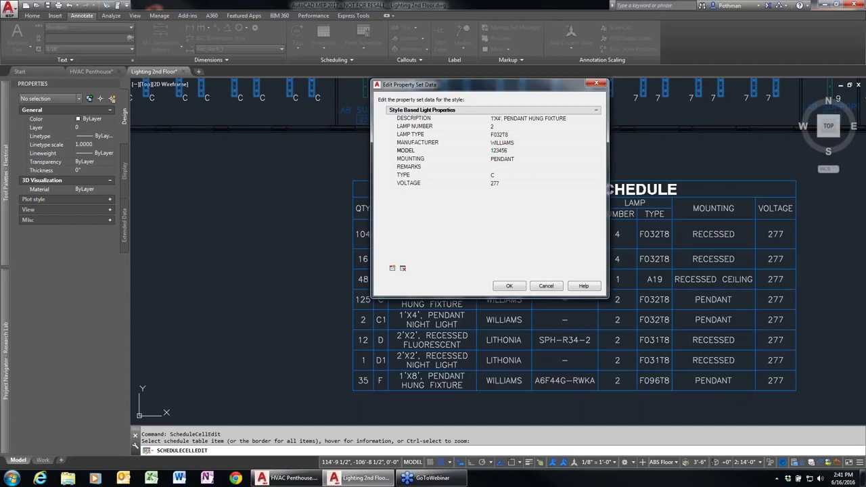
click(510, 286)
key(Escape)
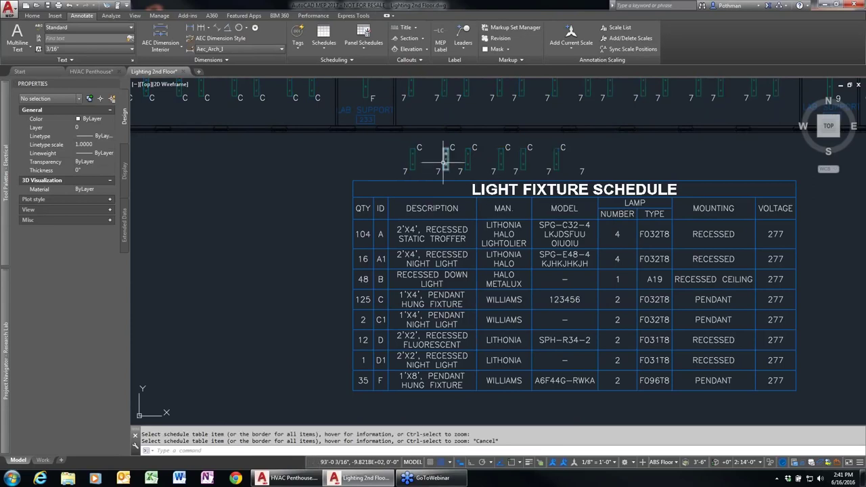
click(413, 161)
click(138, 37)
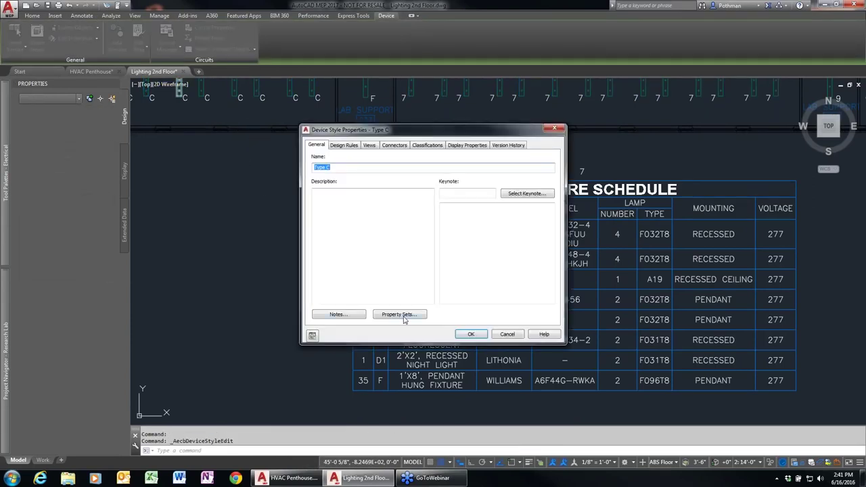
Step: Change the Type C style's MODEL property to ABCDEF and apply it
click(402, 316)
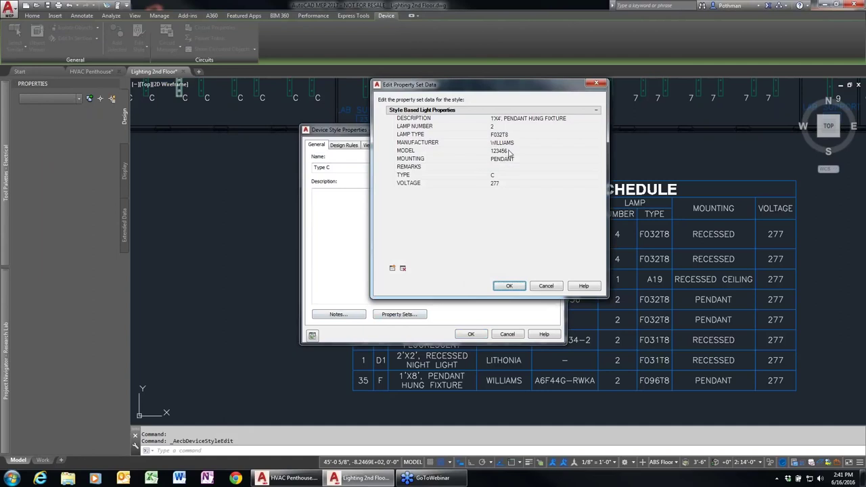
click(508, 151)
text(A)
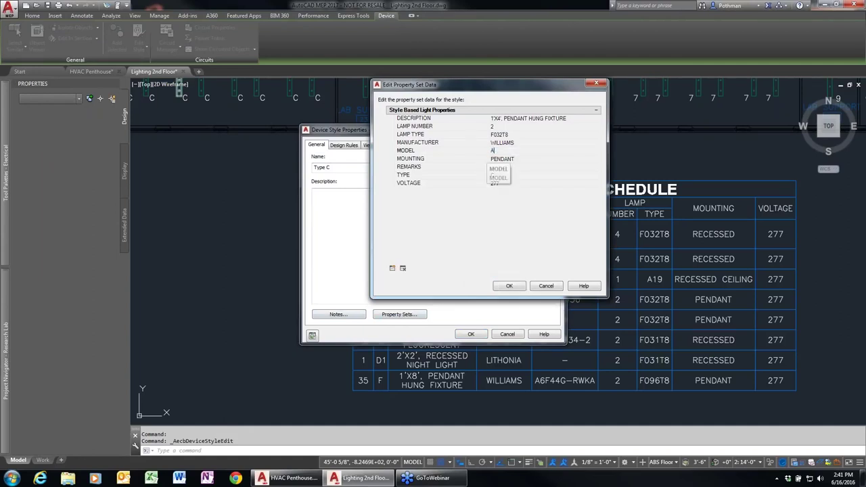
text(BCDEF)
key(Return)
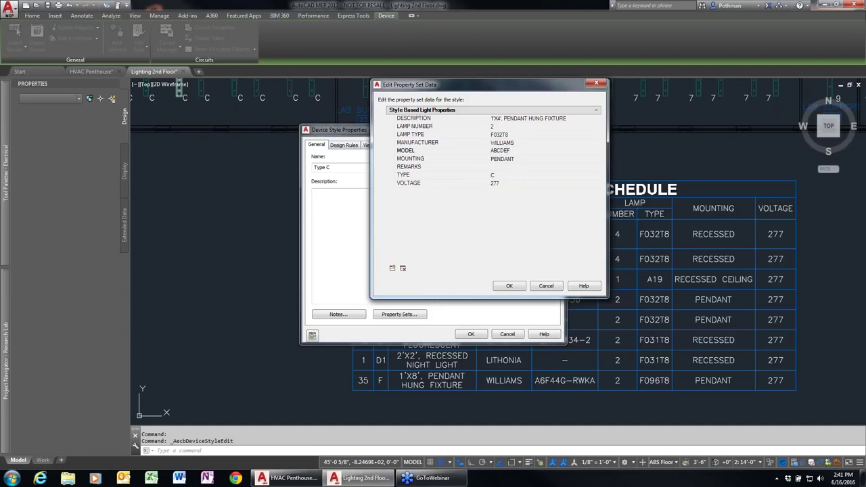
click(510, 286)
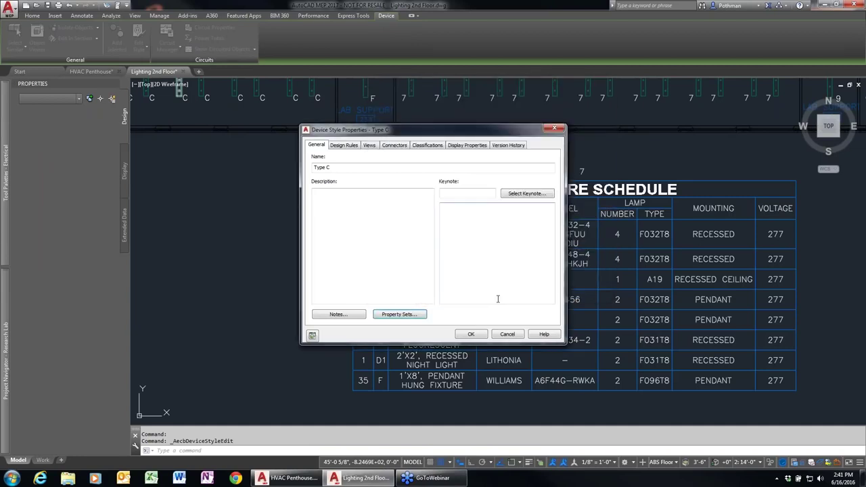
click(471, 335)
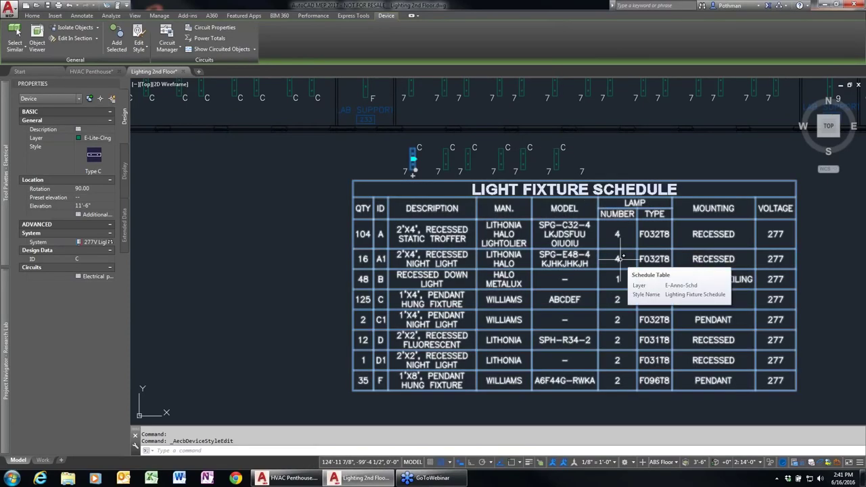
Step: Delete the copied fixtures above the schedule so Type C returns to 119
key(Escape)
key(Escape)
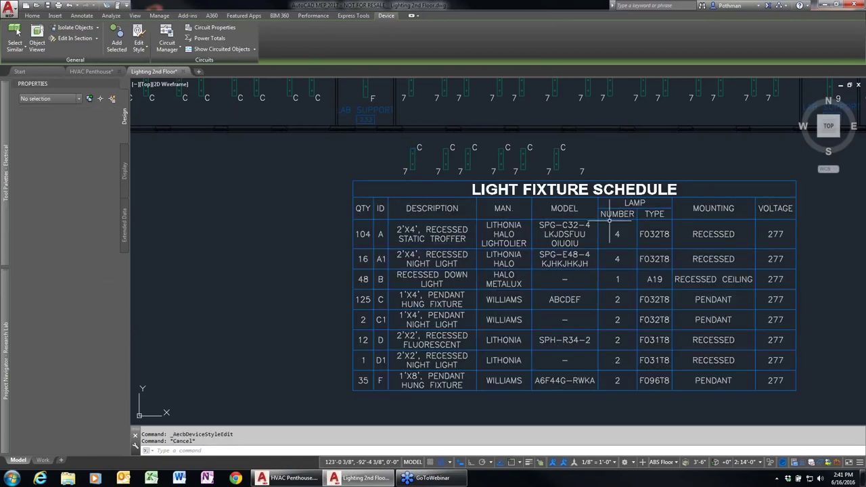
click(378, 144)
click(580, 143)
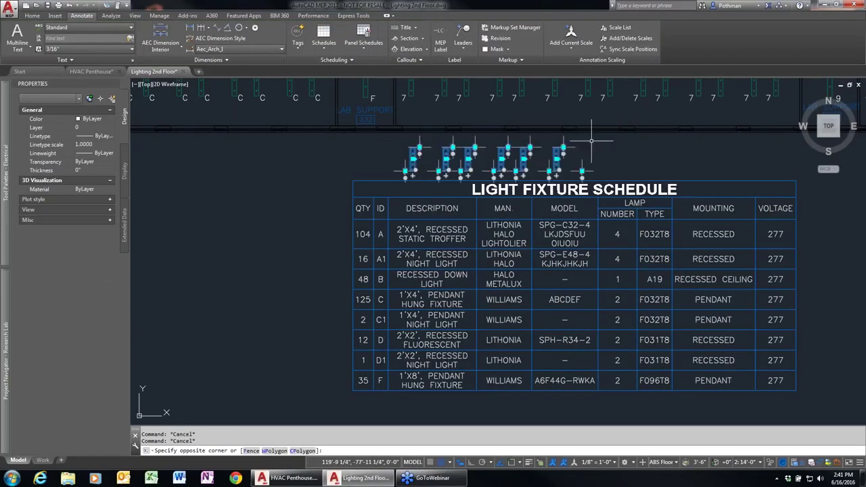
key(Delete)
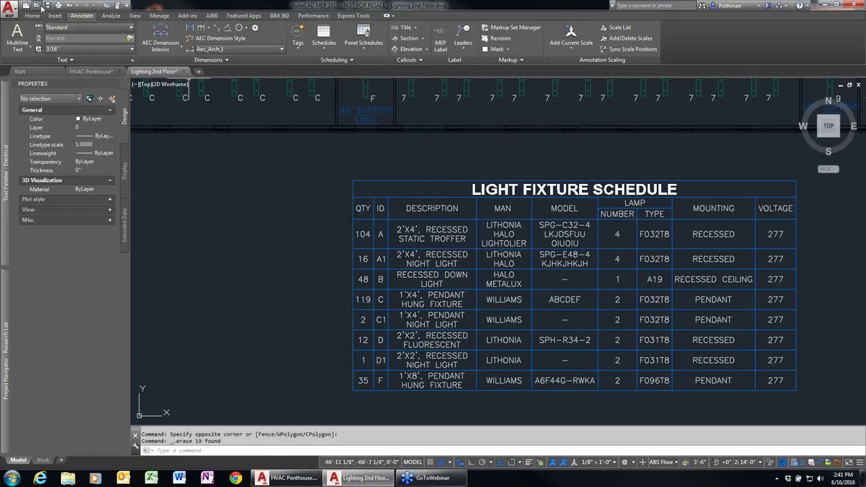
click(187, 72)
Step: Close Lighting 2nd Floor without saving and preview Power 2nd Floor in Project Navigator
click(470, 259)
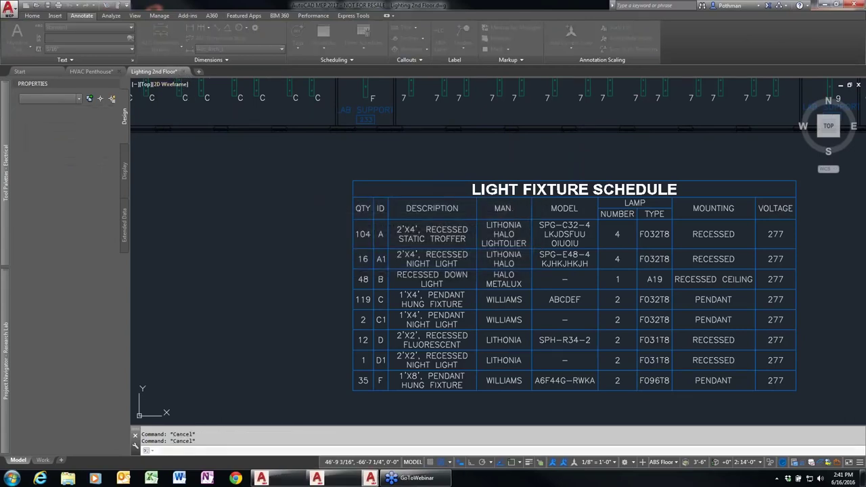
mouse_move(5, 356)
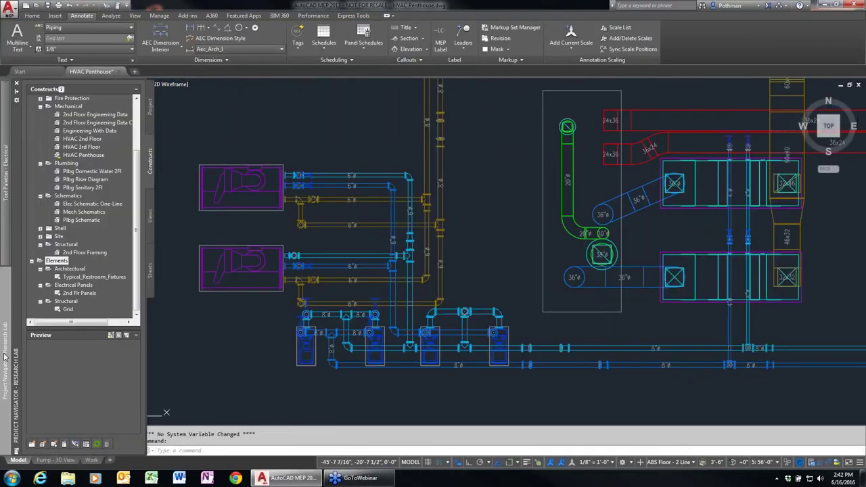
scroll(138, 148, up, 2)
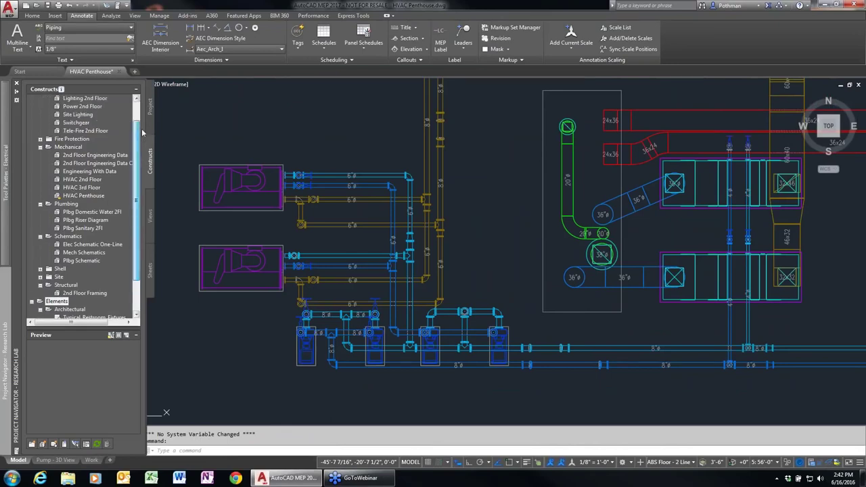
click(83, 115)
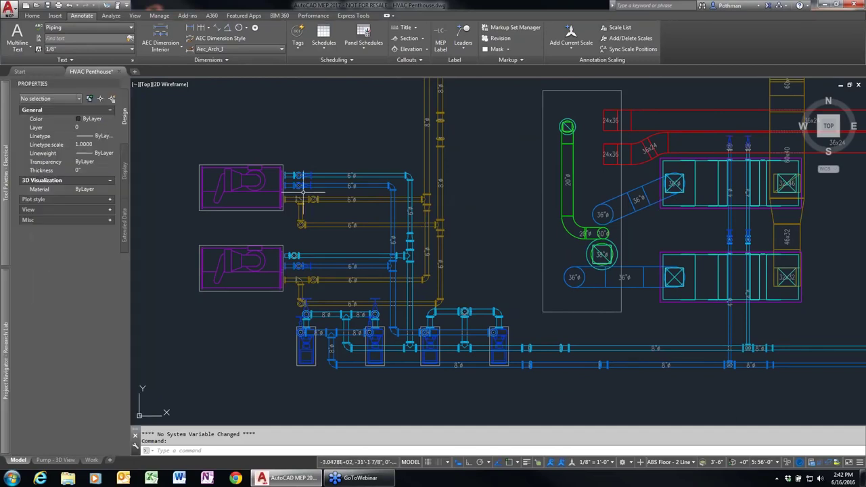
mouse_move(2, 143)
mouse_move(2, 339)
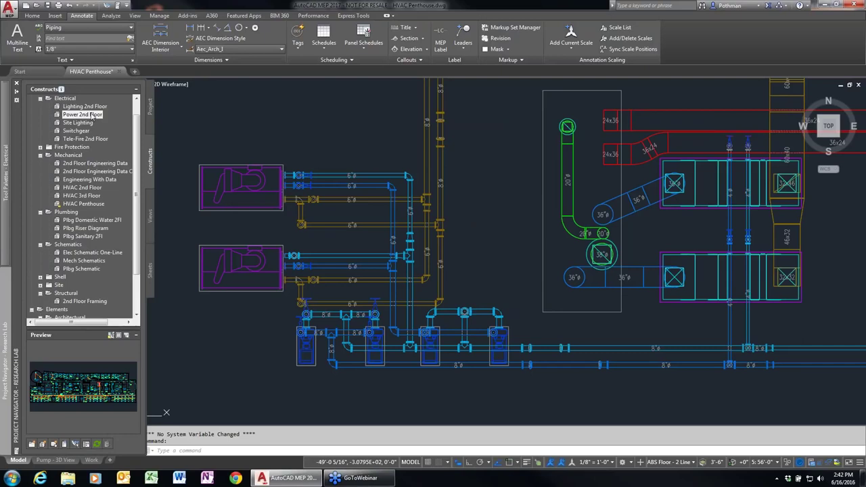
mouse_move(93, 115)
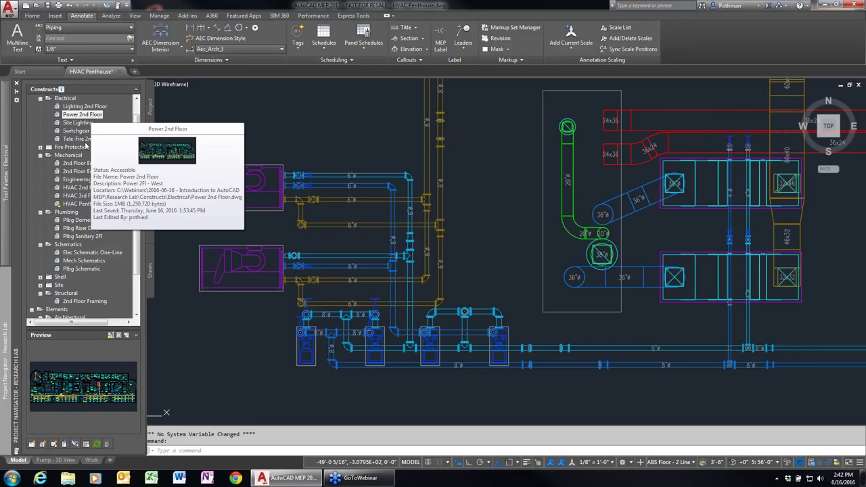
Step: Preview the Tele-Fire 2nd Floor and Engineering With Data drawings, then open Power 2nd Floor
click(85, 139)
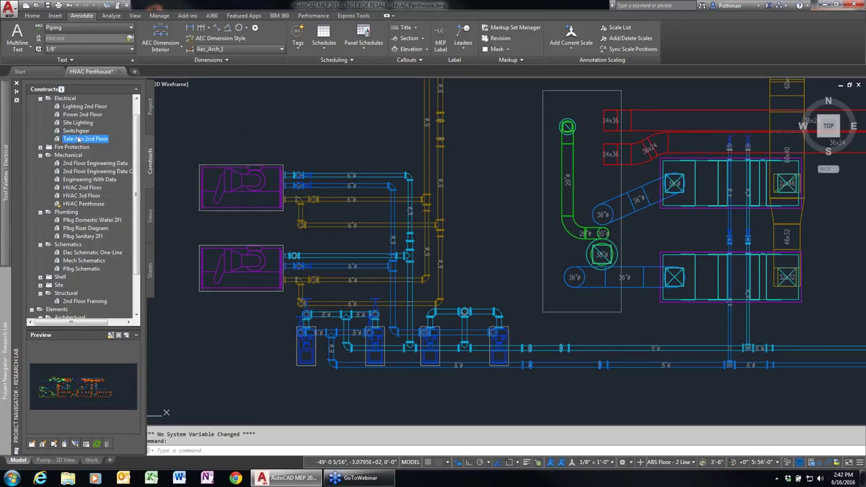
mouse_move(85, 119)
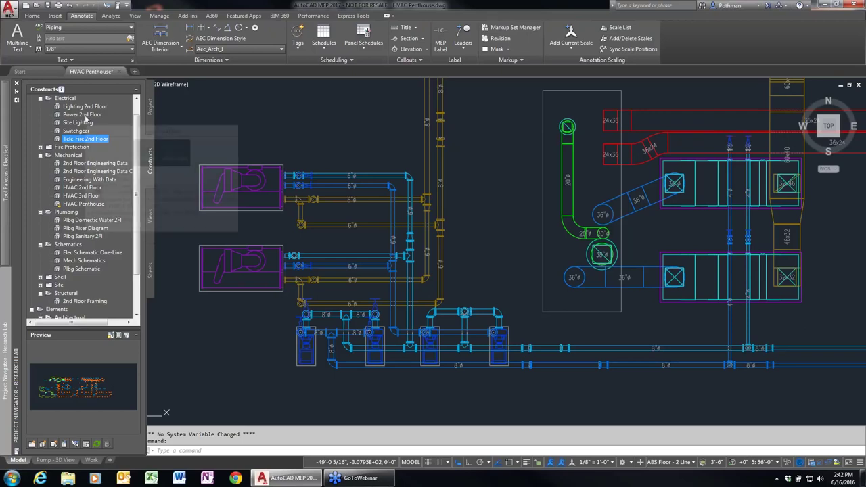
click(83, 180)
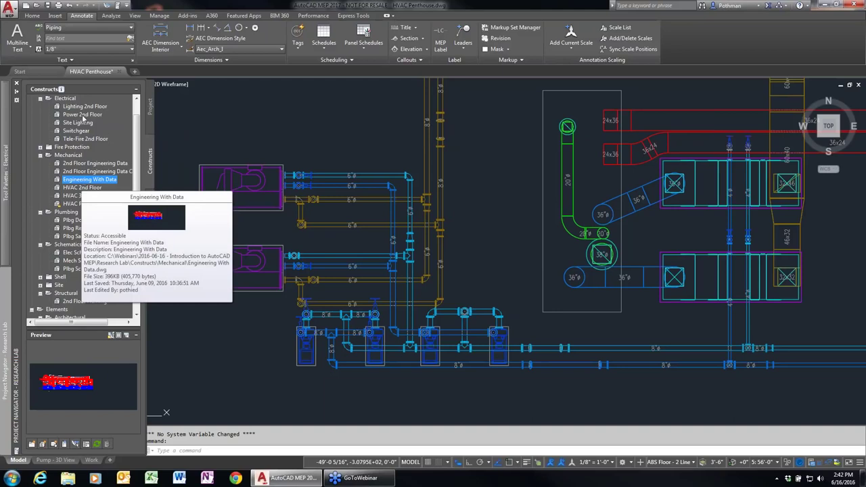
click(82, 116)
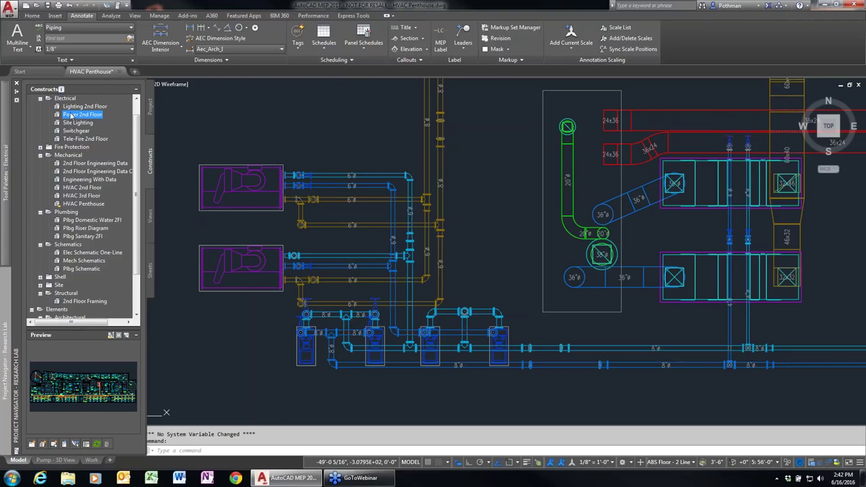
mouse_move(68, 119)
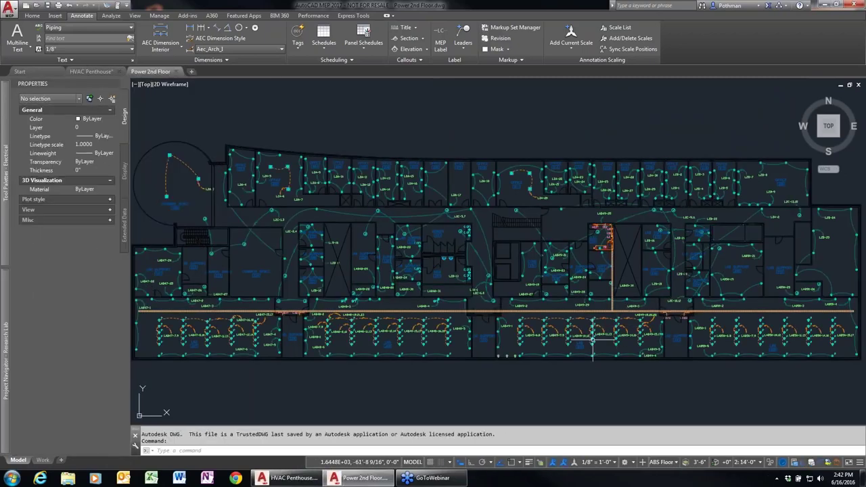
Step: Zoom and pan the plan to the LAB49-6,8 lab receptacle circuits
scroll(594, 342, up, 4)
middle_drag(526, 345, 469, 360)
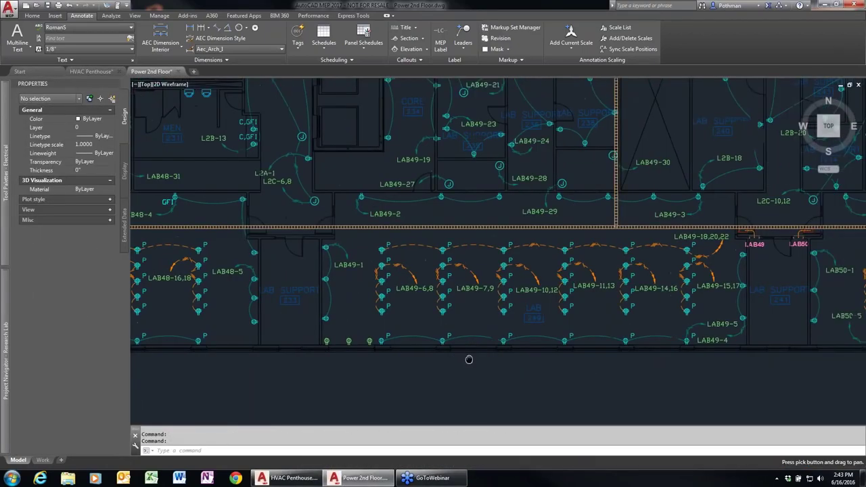
scroll(461, 357, down, 3)
scroll(461, 358, up, 3)
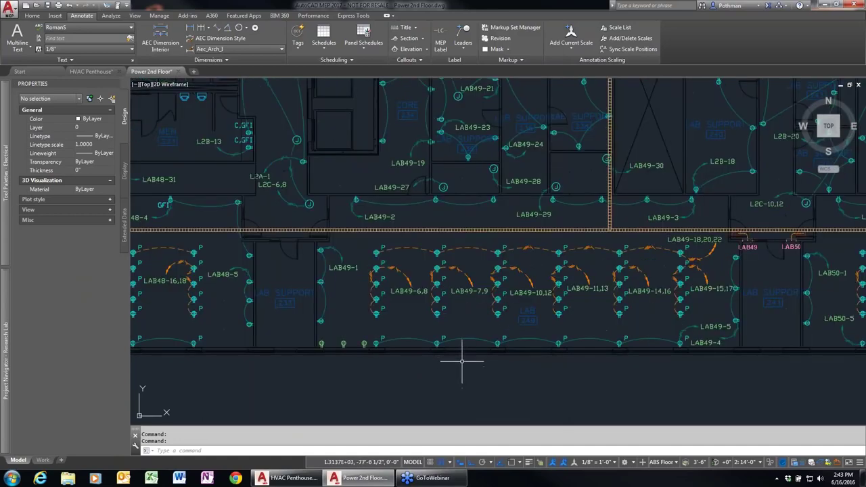
scroll(406, 291, up, 4)
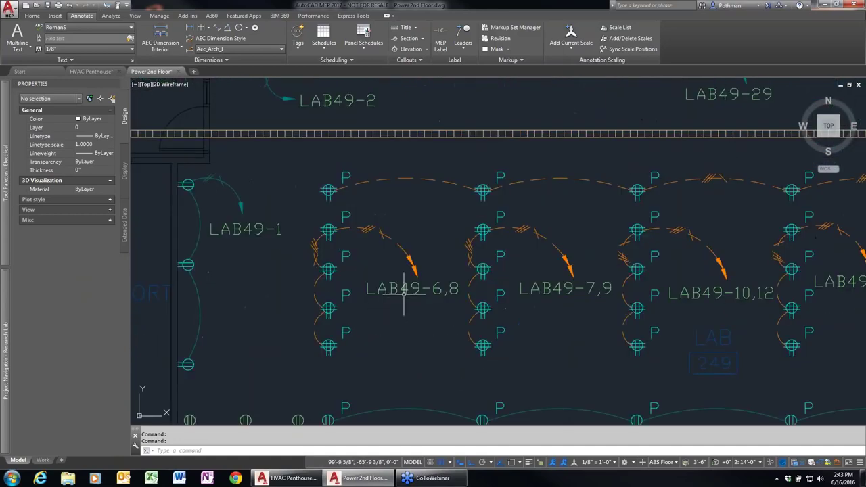
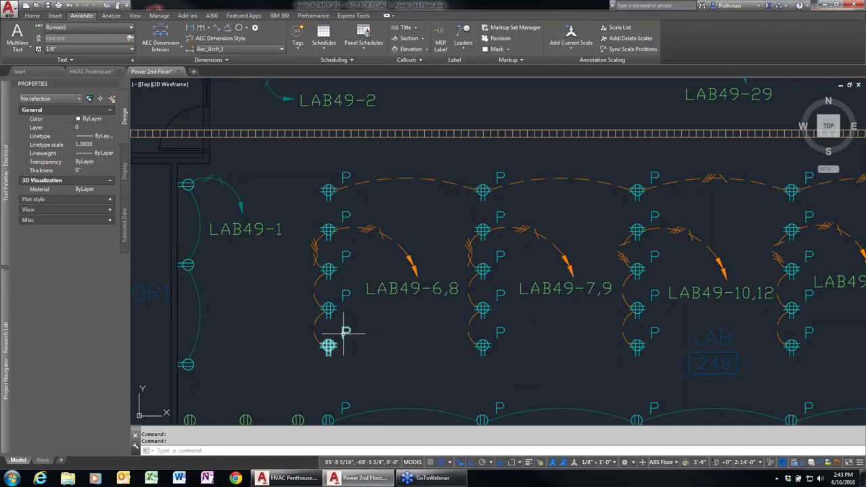
Step: Check the connector load values in the bottom-wall receptacles' style properties
scroll(345, 332, down, 3)
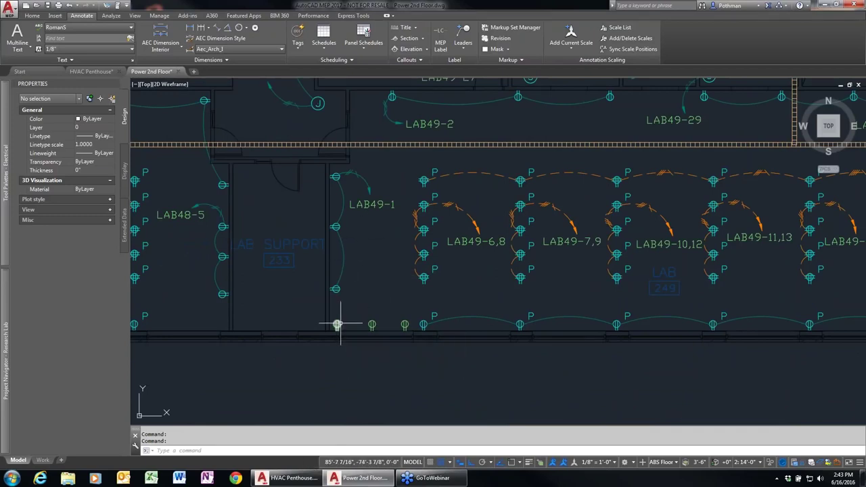
click(336, 289)
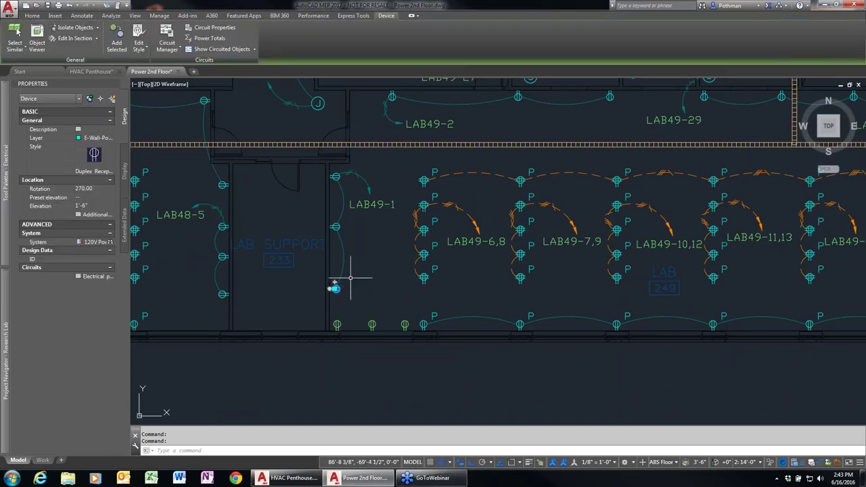
click(138, 37)
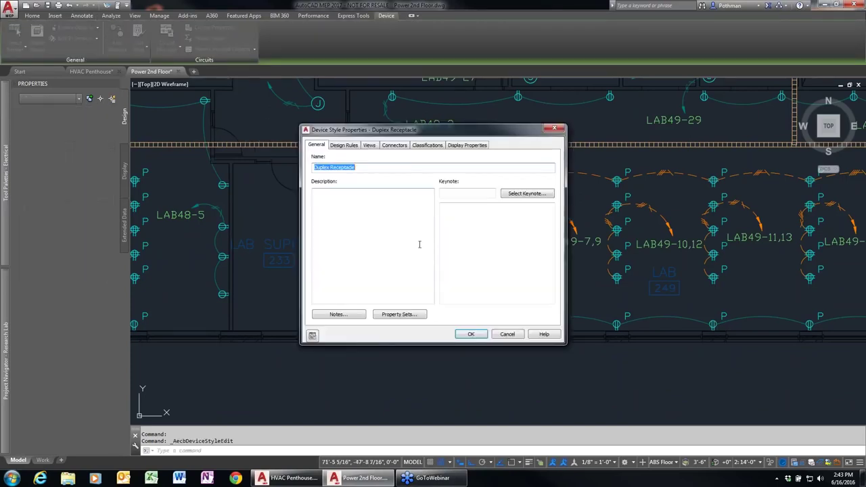
click(395, 145)
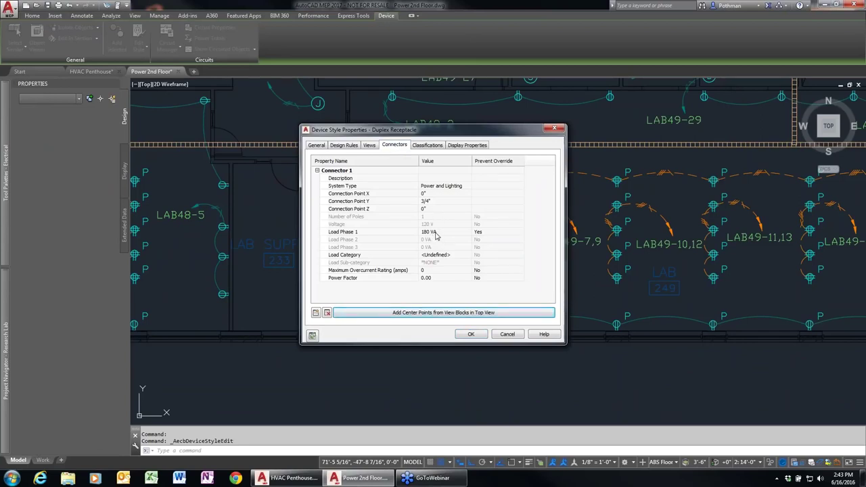
click(502, 333)
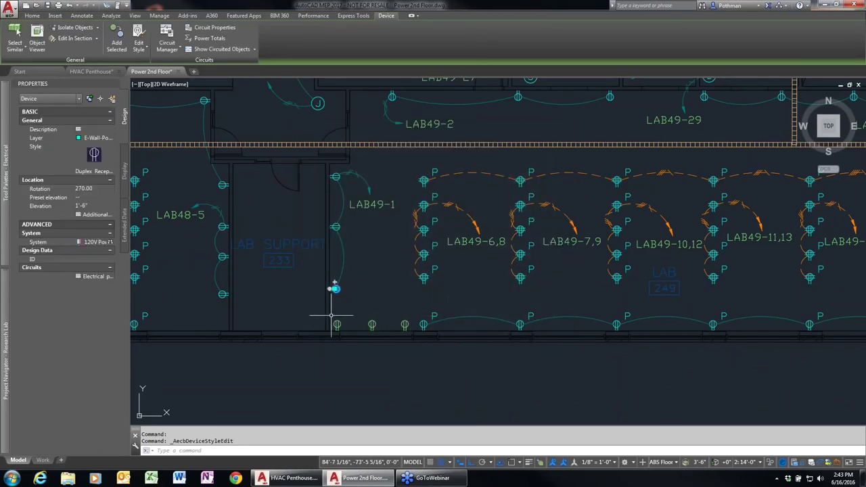
click(336, 325)
key(Escape)
click(337, 325)
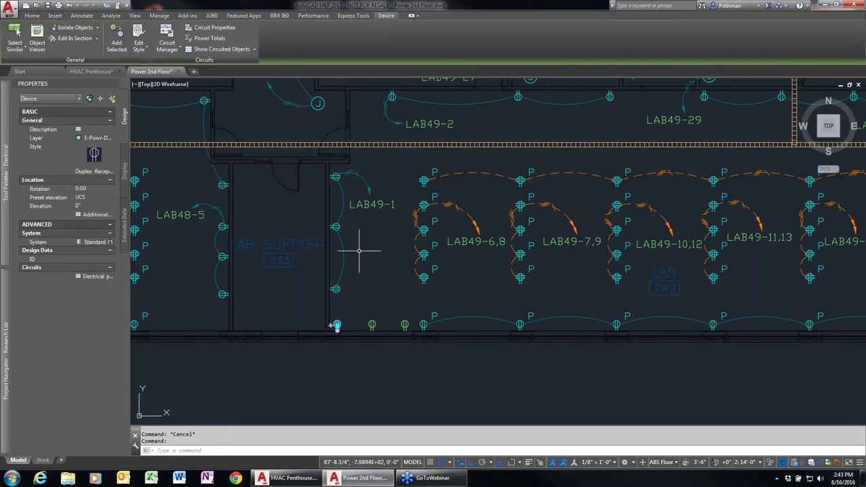
click(138, 37)
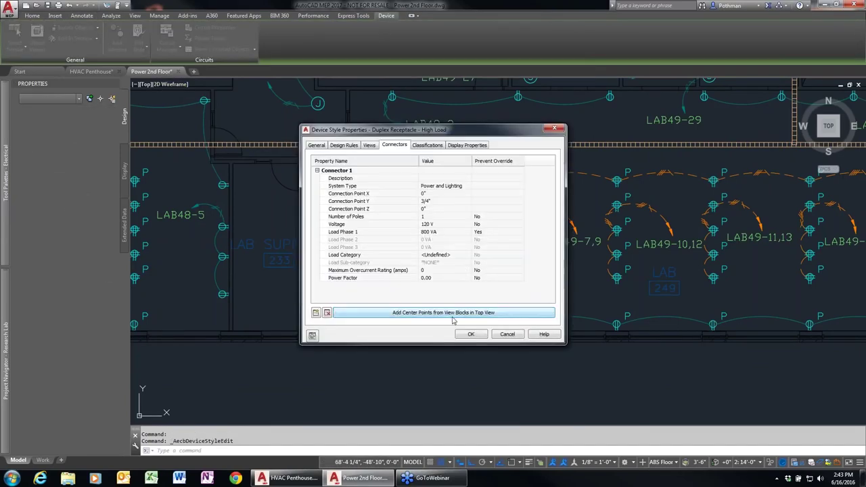
click(500, 335)
key(Escape)
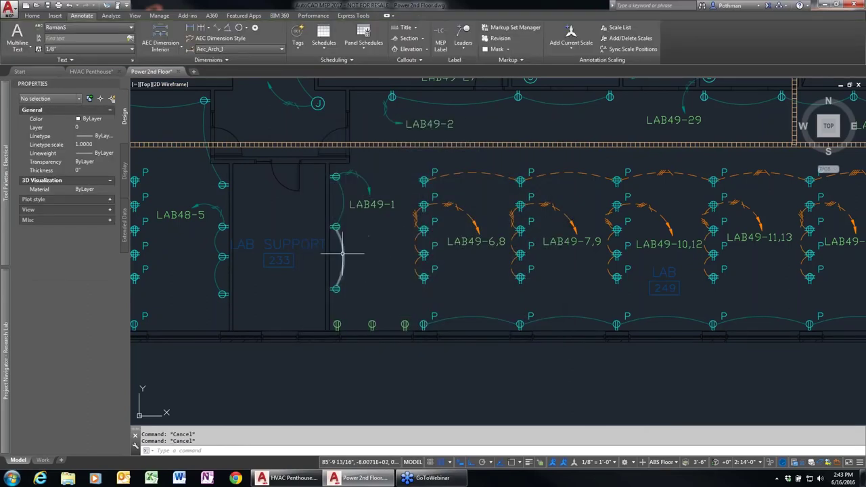
Step: Begin adding receptacles to the lab support wall wire's circuit with Add Selected
click(342, 255)
right_click(368, 250)
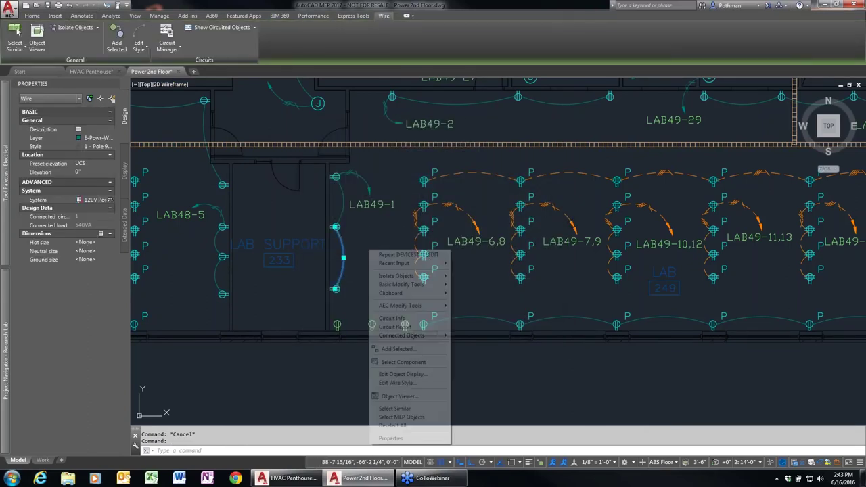
click(398, 348)
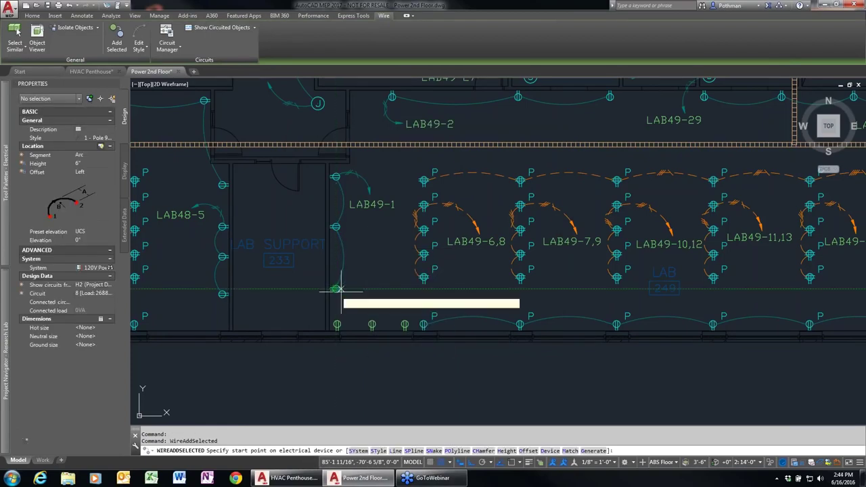
key(F3)
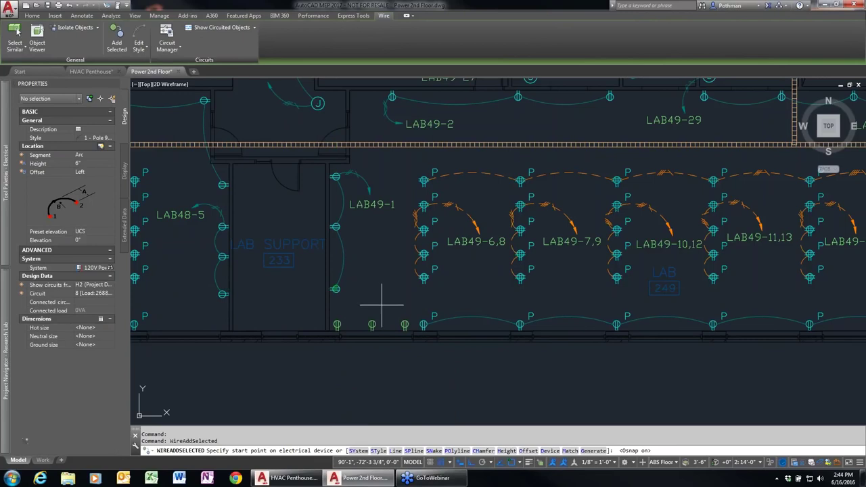
scroll(363, 300, up, 4)
key(F3)
Step: Wire the bottom-wall receptacles into circuit 1, accepting both load warnings, with no home run
click(294, 273)
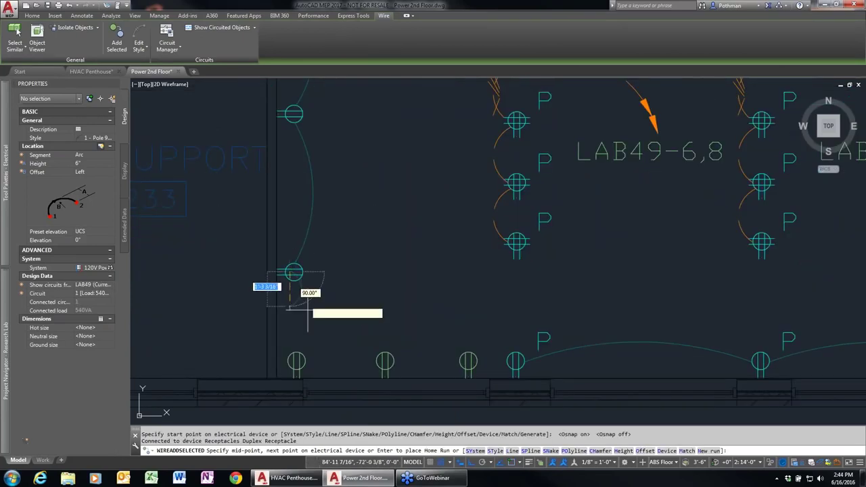
click(296, 362)
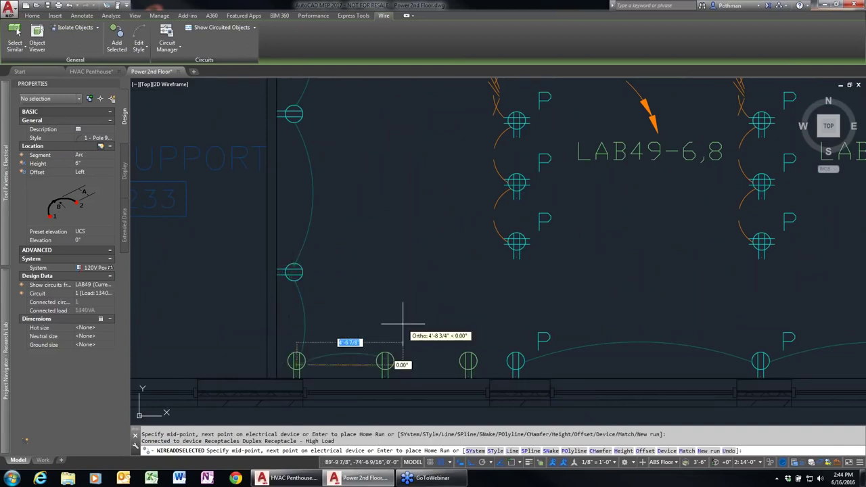
click(383, 361)
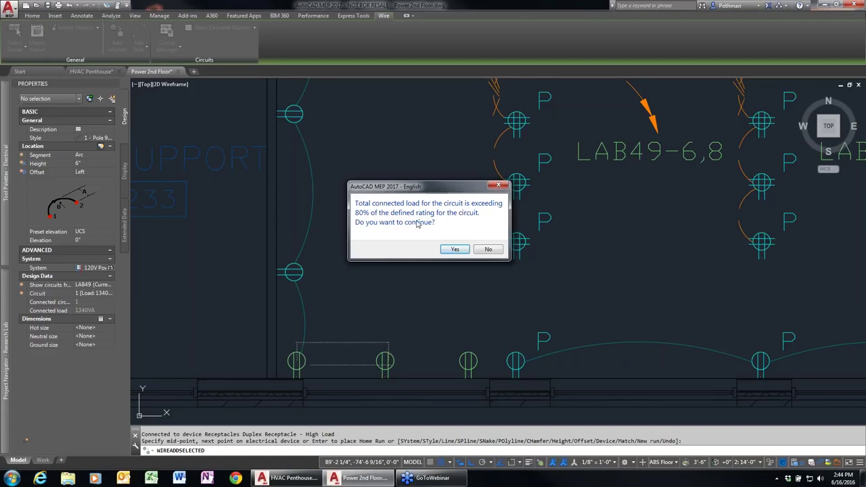
click(455, 250)
click(468, 361)
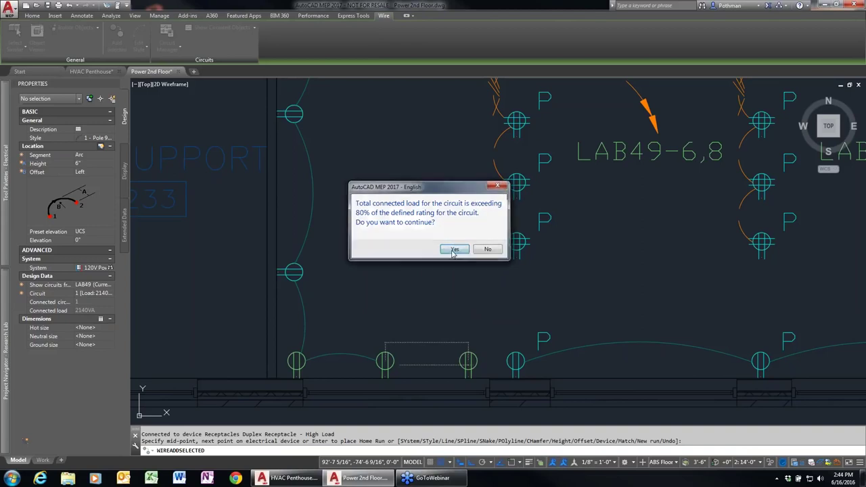
click(454, 248)
key(Return)
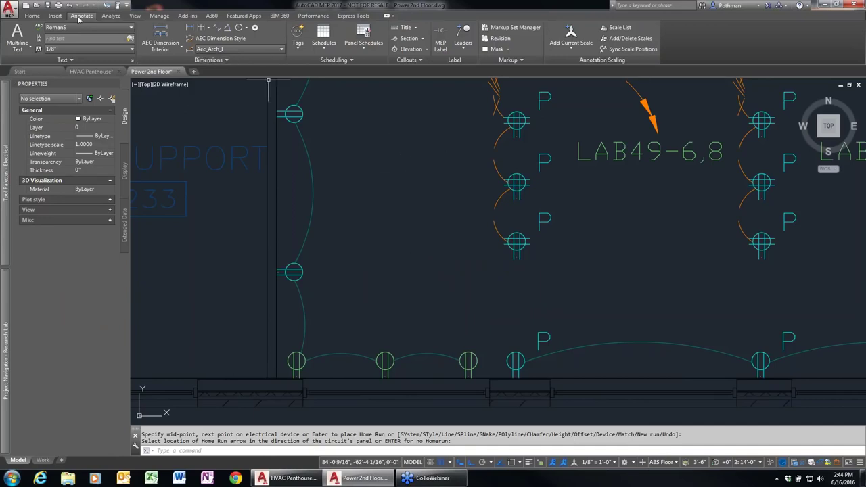
Step: In Circuit Manager, change LAB49 circuit 1's rating from 20 to 40
click(111, 16)
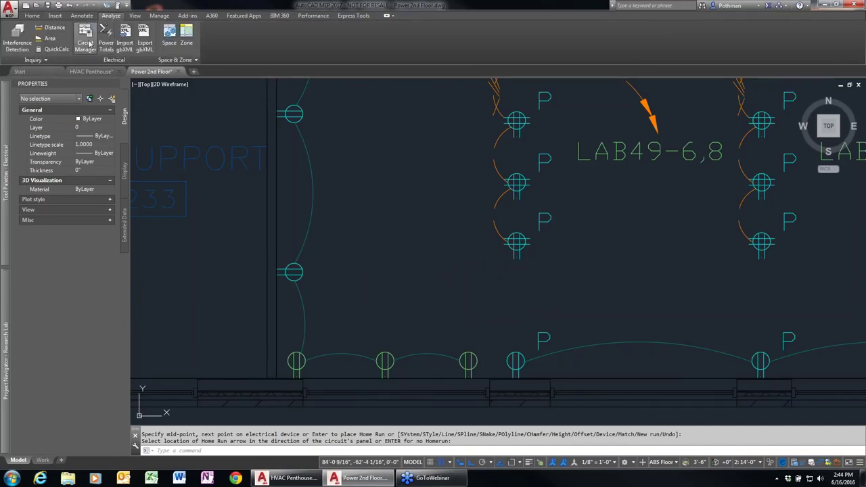
click(84, 42)
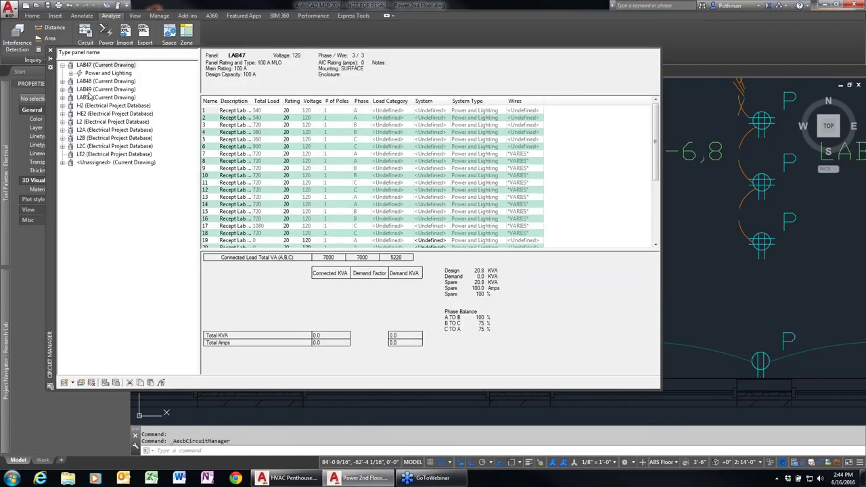
click(85, 89)
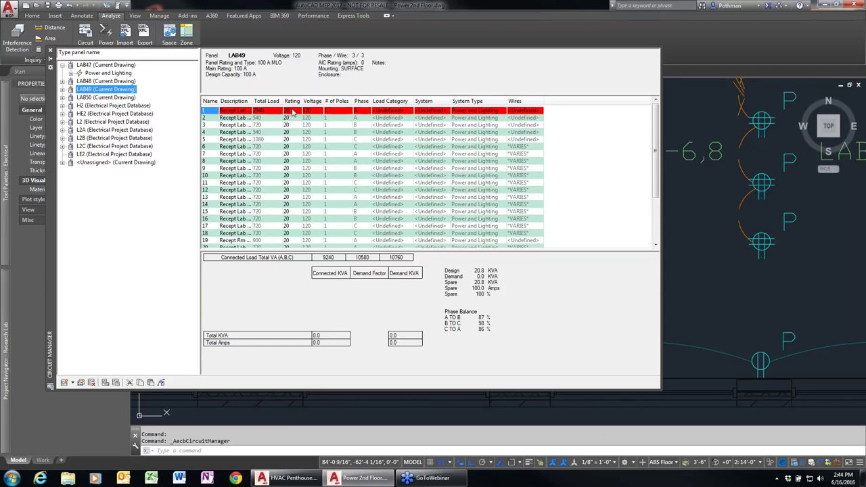
click(291, 111)
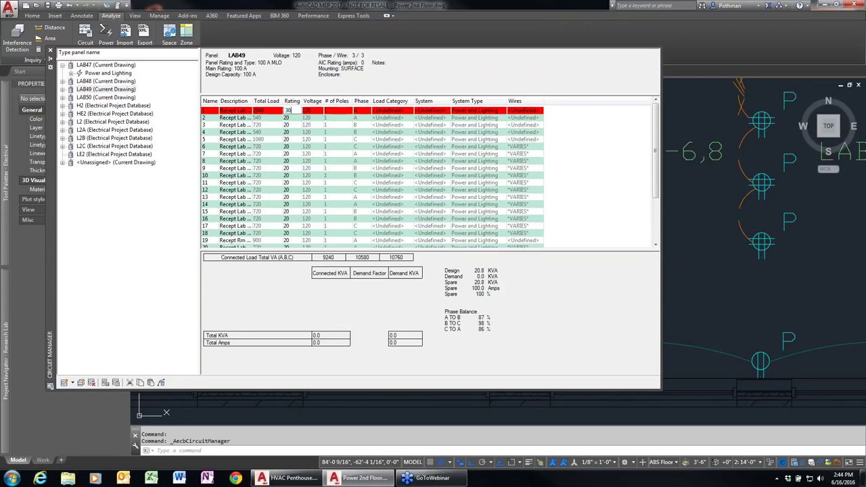
key(shift+Home)
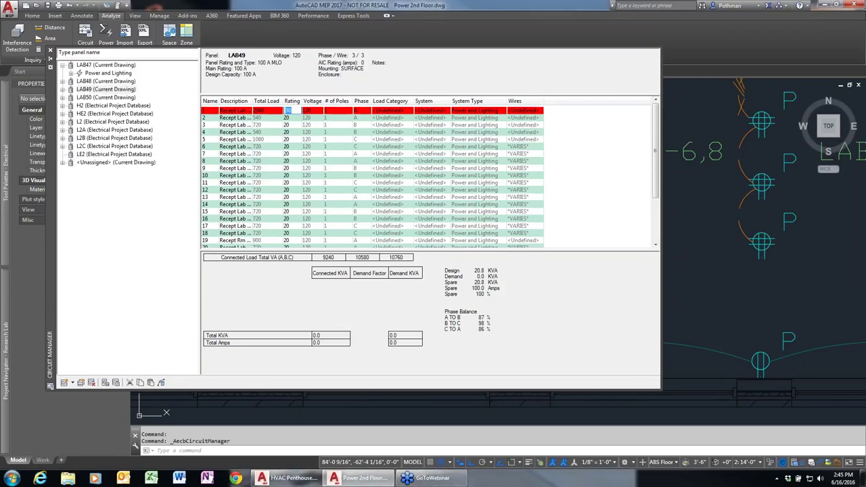
text(40)
key(Return)
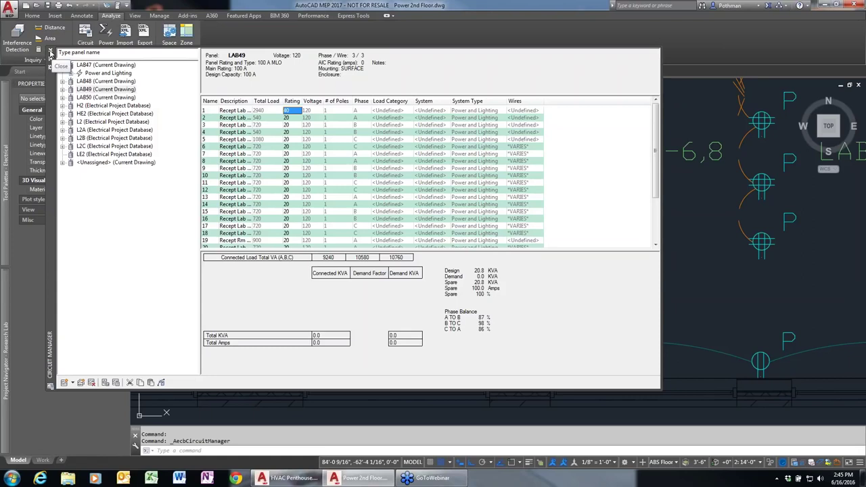
click(50, 52)
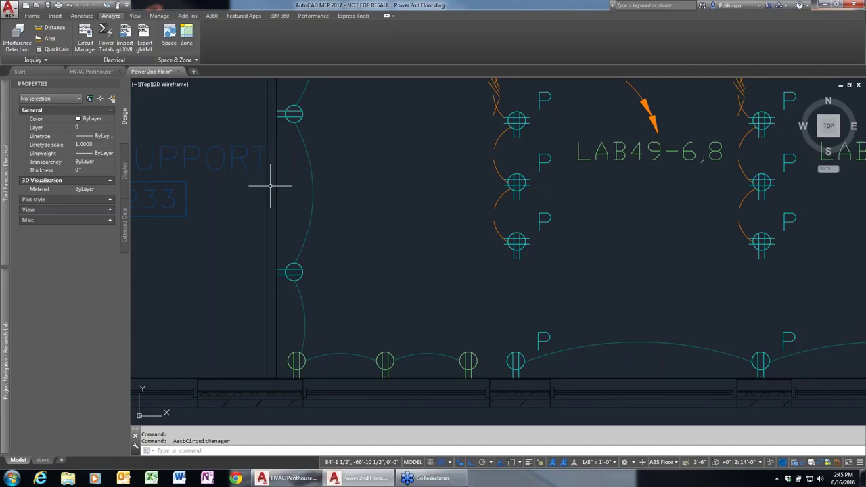
Step: Choose a 3-Phase Branch Panel Schedule for panel LAB49 and confirm its settings
scroll(414, 246, down, 2)
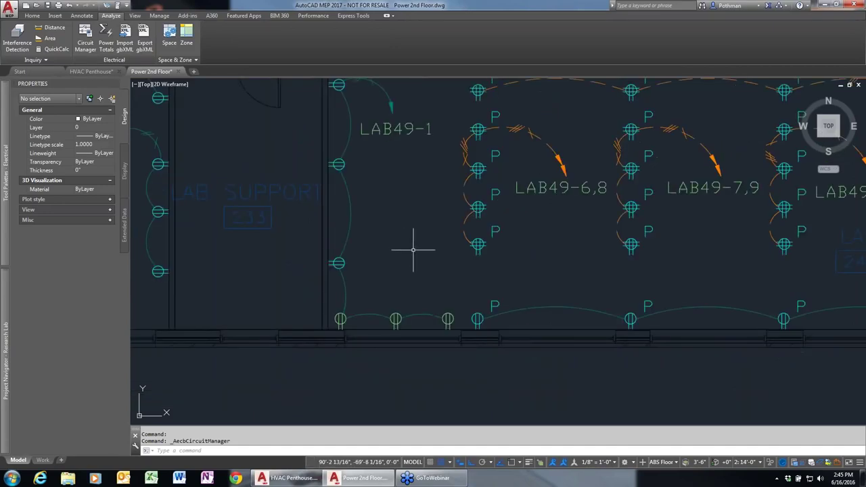
scroll(413, 249, down, 2)
scroll(409, 252, down, 3)
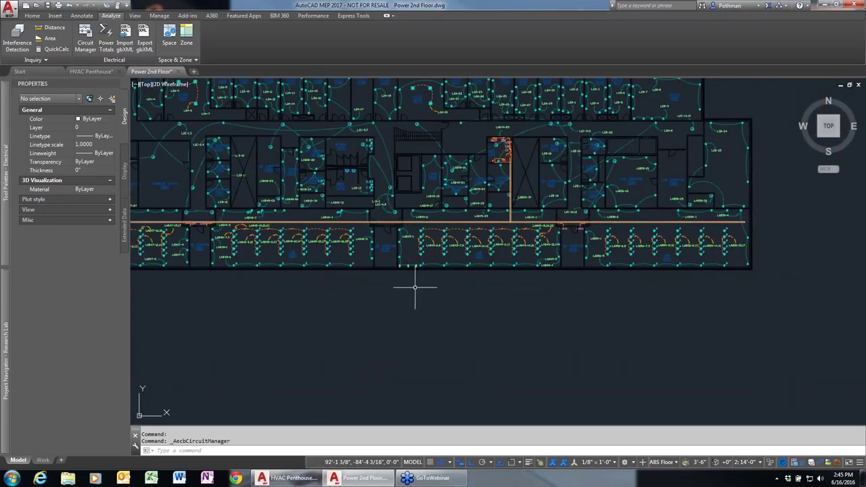
click(82, 15)
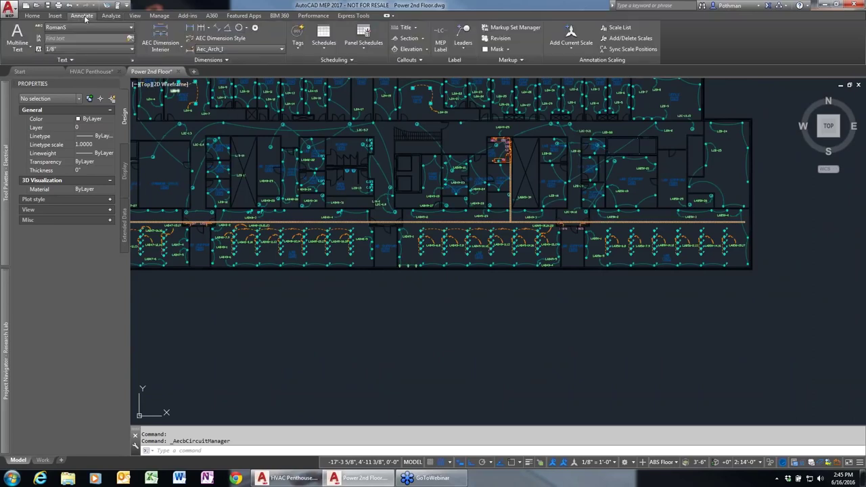
click(359, 40)
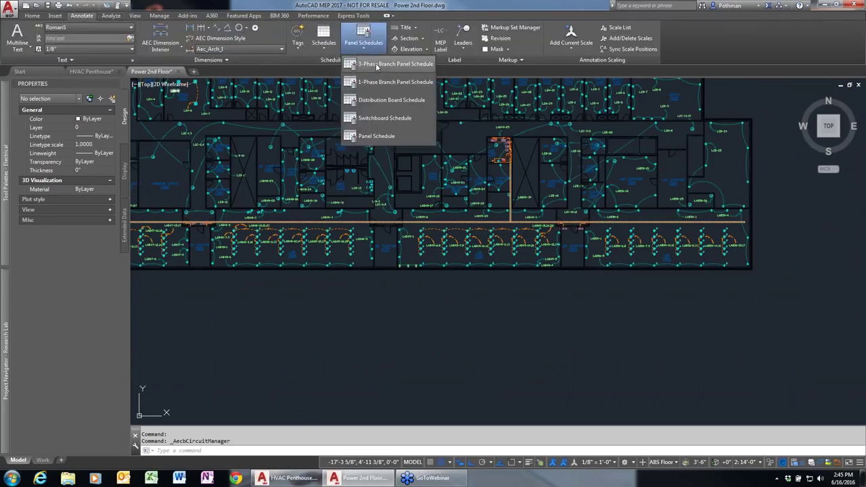
click(378, 66)
click(306, 203)
click(296, 225)
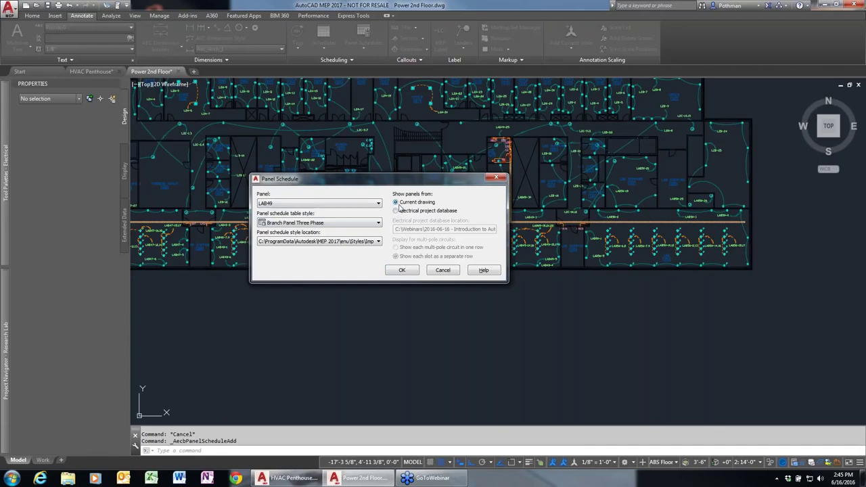
click(402, 271)
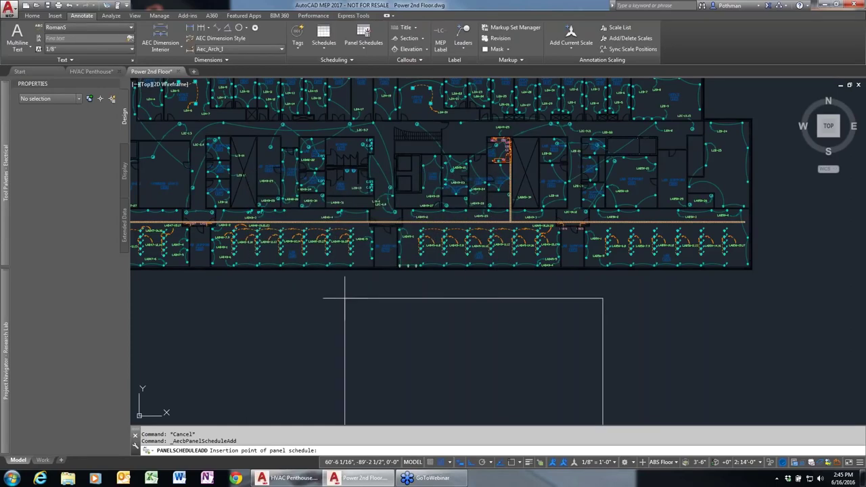
Step: Insert the LAB49 schedule below the floor plan and zoom in to review it
click(343, 287)
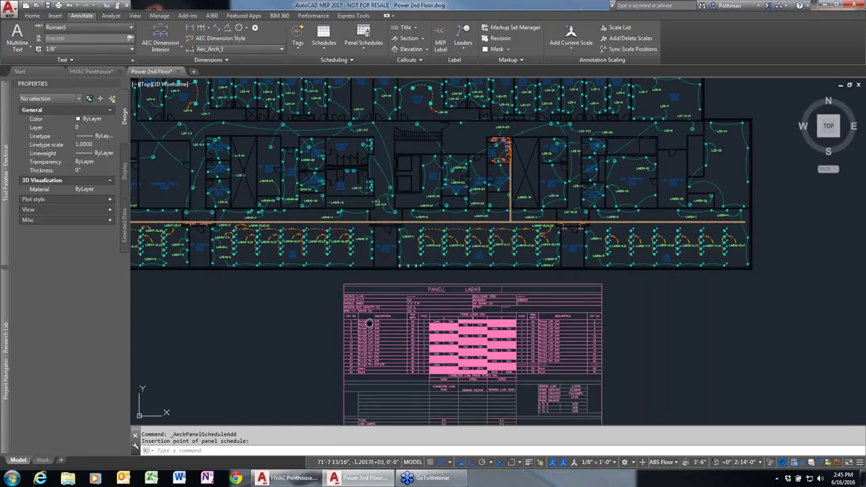
scroll(366, 311, up, 2)
scroll(353, 223, up, 2)
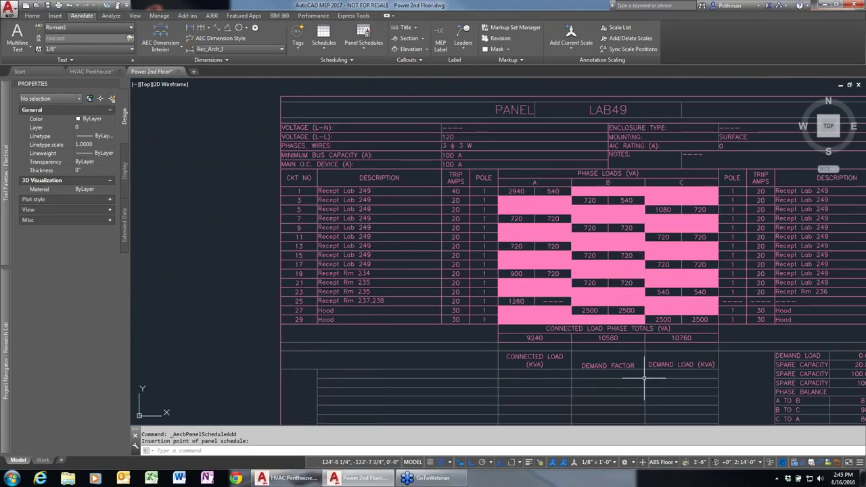
middle_drag(641, 374, 589, 272)
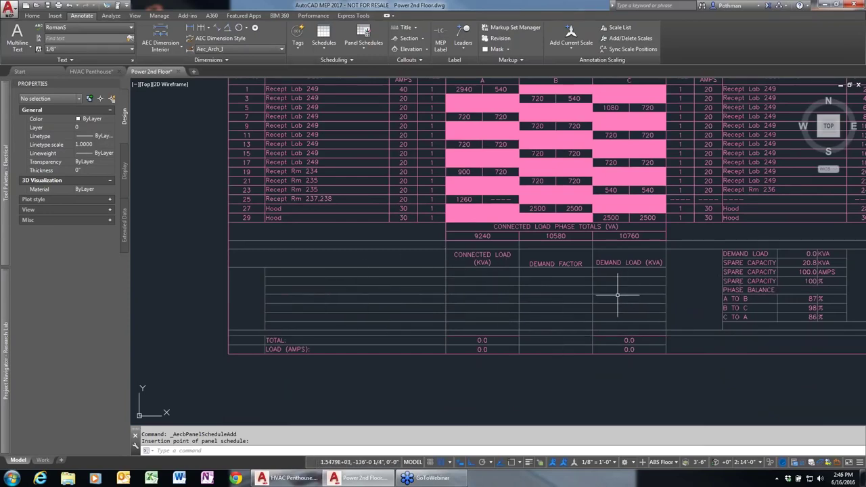
scroll(683, 280, up, 5)
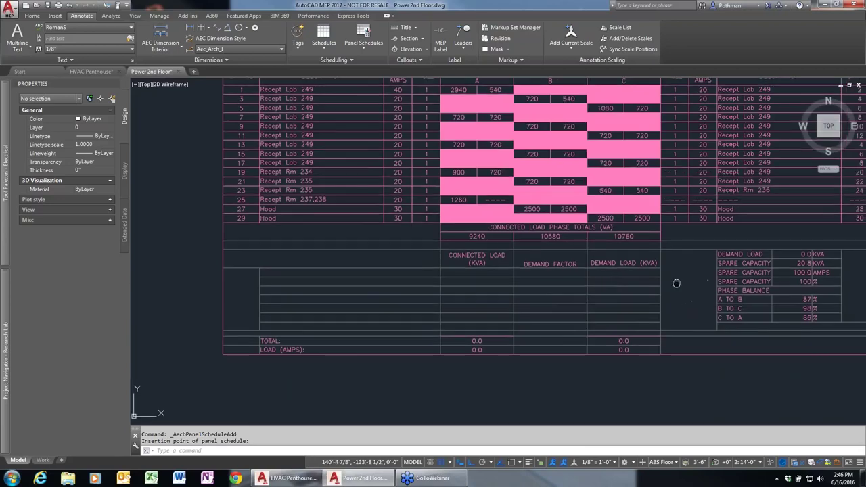
scroll(596, 302, down, 8)
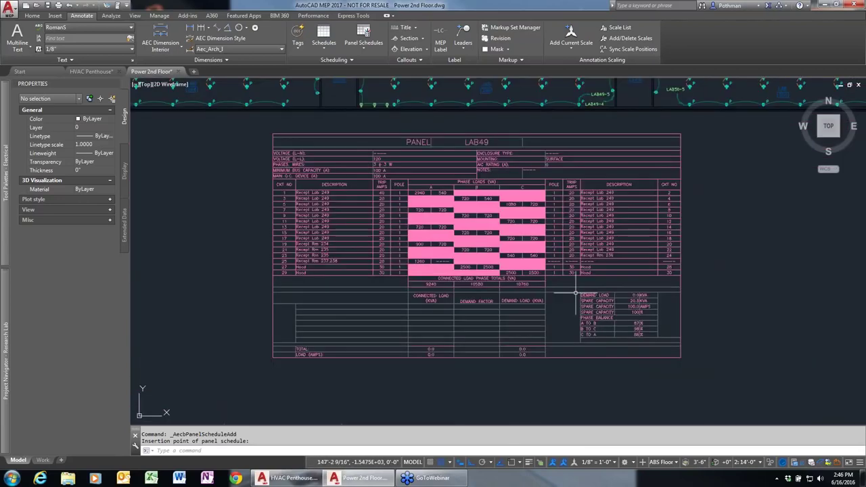
scroll(348, 169, up, 5)
scroll(356, 160, up, 2)
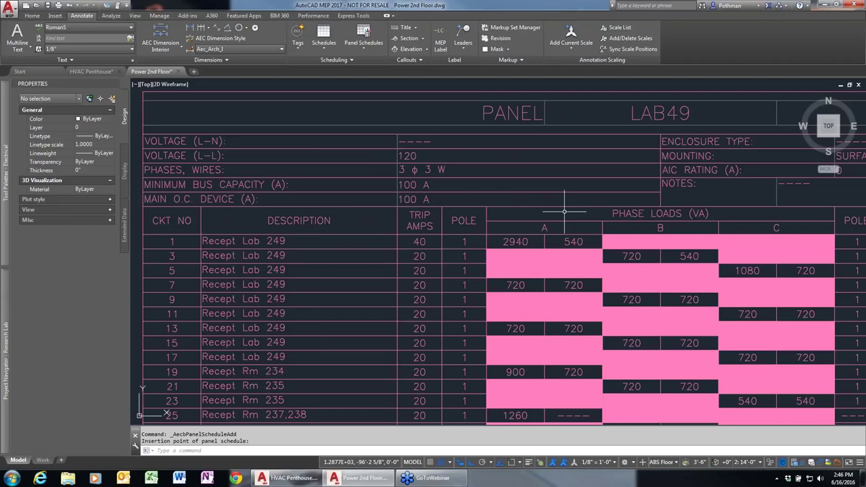
Step: Close Power 2nd Floor without saving, then fit the HVAC Penthouse plan in view
key(Escape)
key(Escape)
click(179, 71)
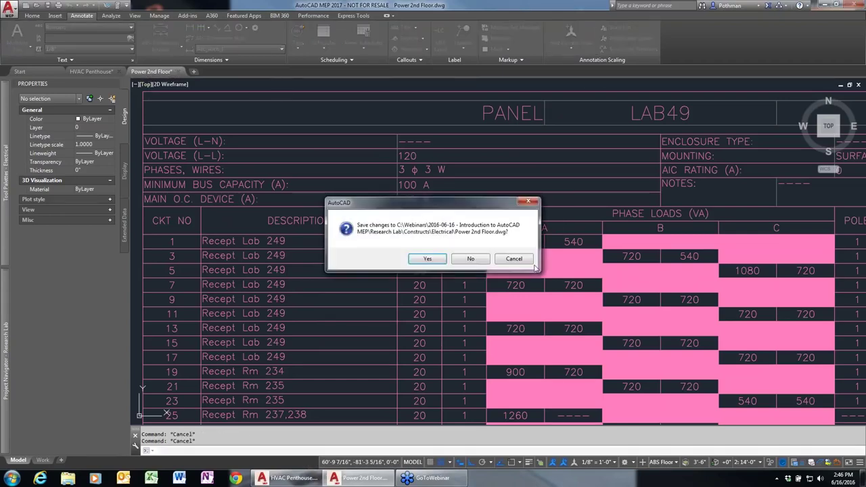
click(470, 259)
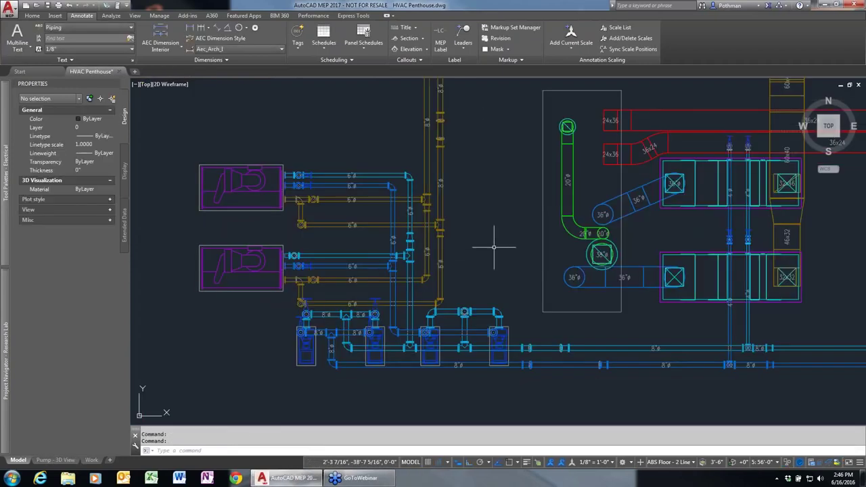
scroll(494, 252, down, 2)
middle_drag(661, 224, 473, 261)
scroll(471, 262, down, 2)
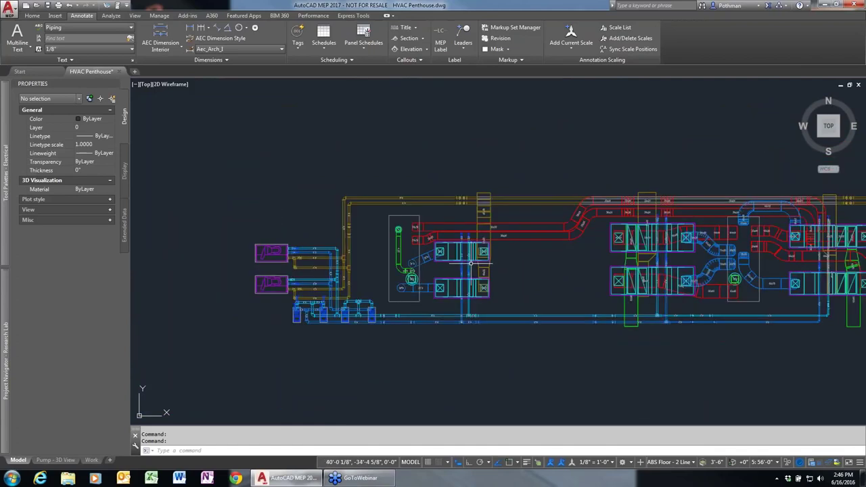
scroll(471, 263, down, 2)
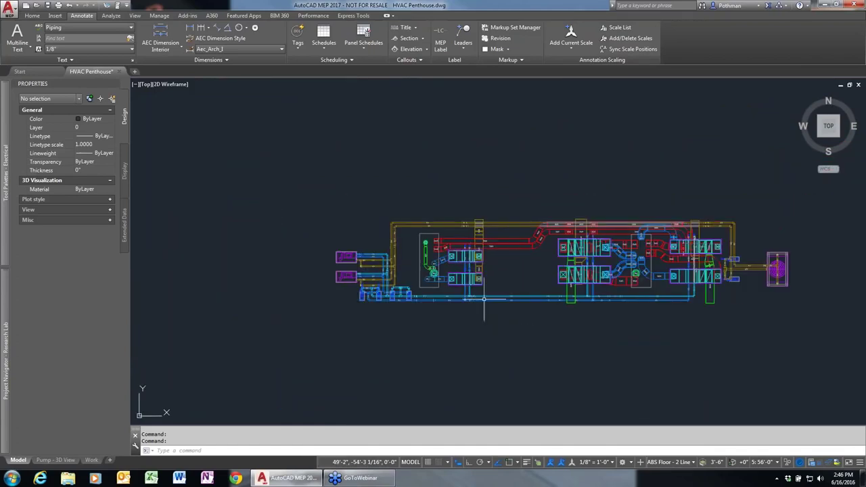
scroll(454, 287, up, 3)
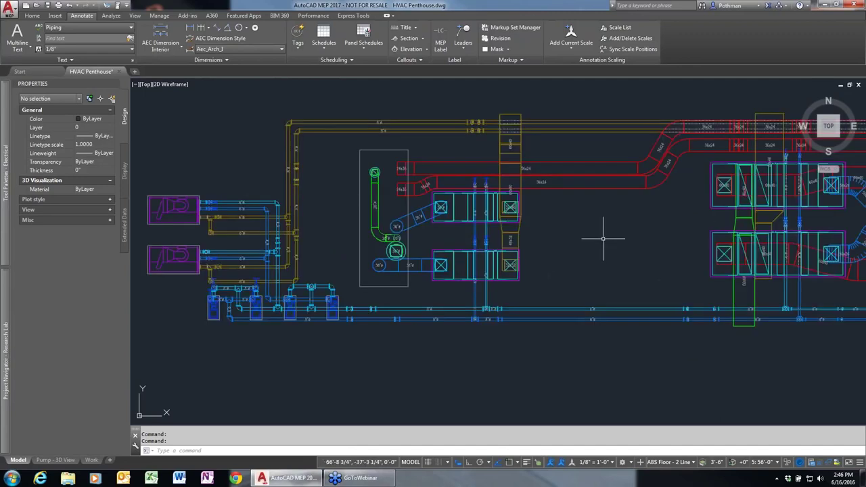
Step: Open the upper ducts and air handler in Object Viewer and orbit them in 3D
click(351, 94)
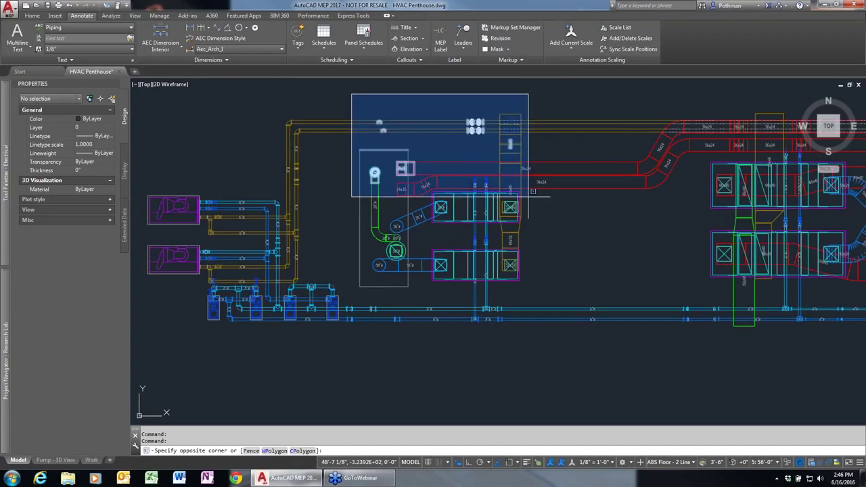
click(673, 228)
right_click(608, 226)
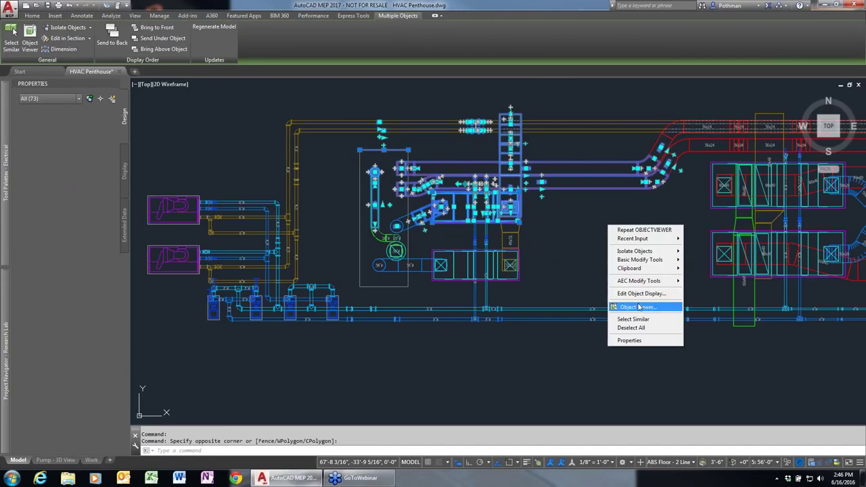
click(637, 307)
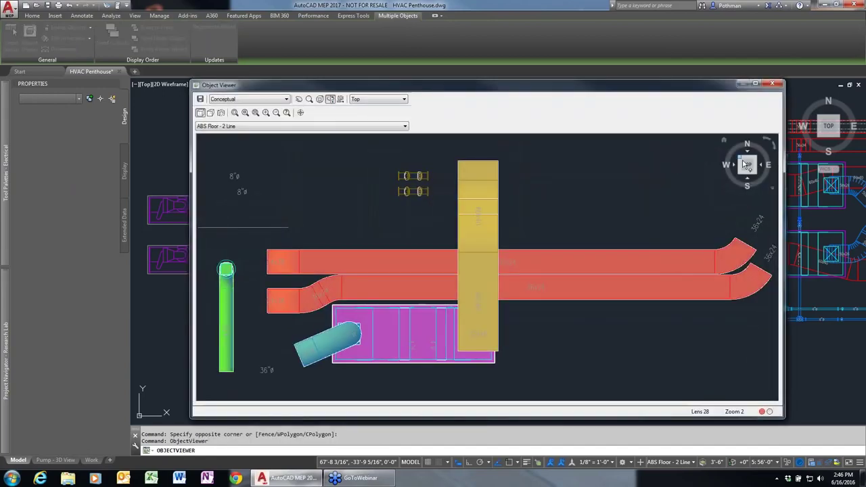
drag(758, 179, 685, 252)
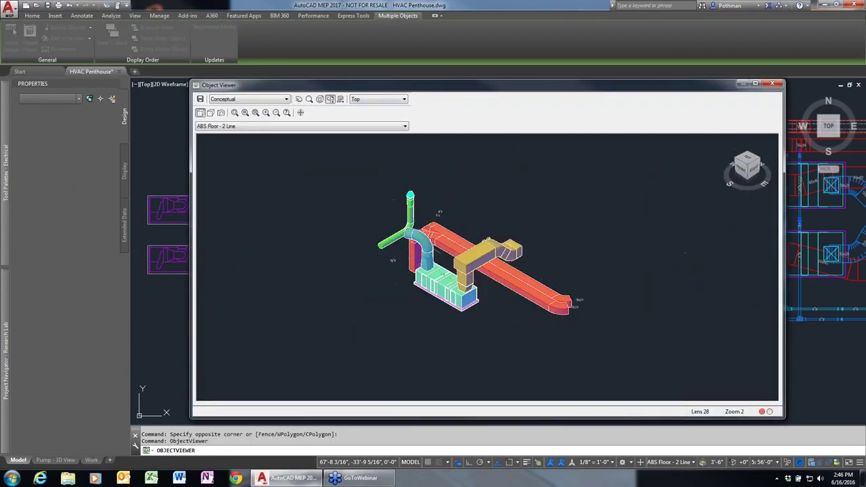
drag(547, 333, 447, 273)
scroll(447, 274, up, 10)
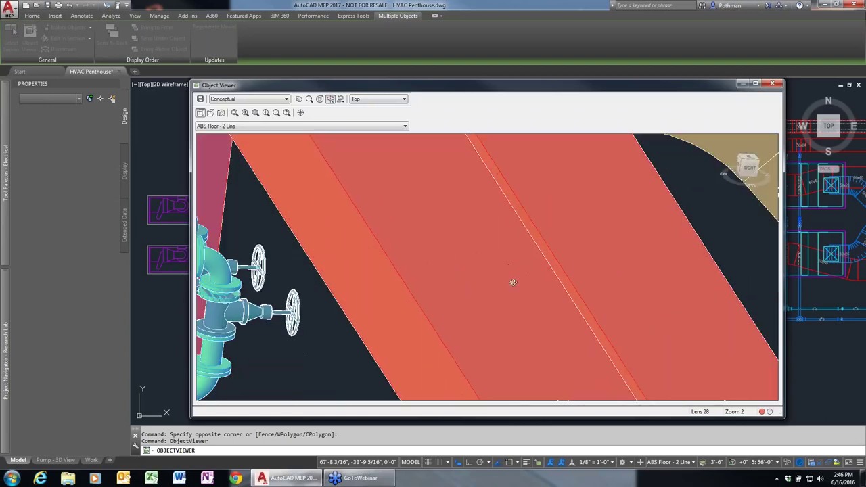
drag(513, 283, 434, 264)
Step: Close the Object Viewer and centre the whole HVAC Penthouse plan
click(772, 84)
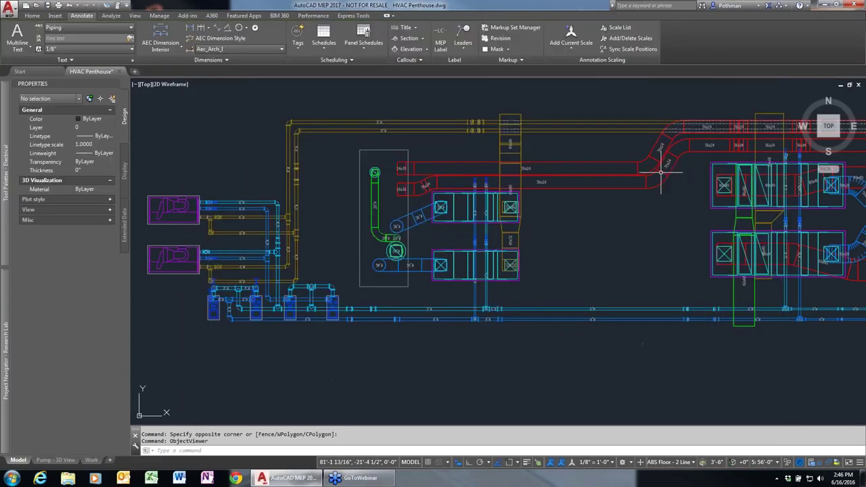
scroll(670, 196, down, 3)
scroll(670, 196, down, 2)
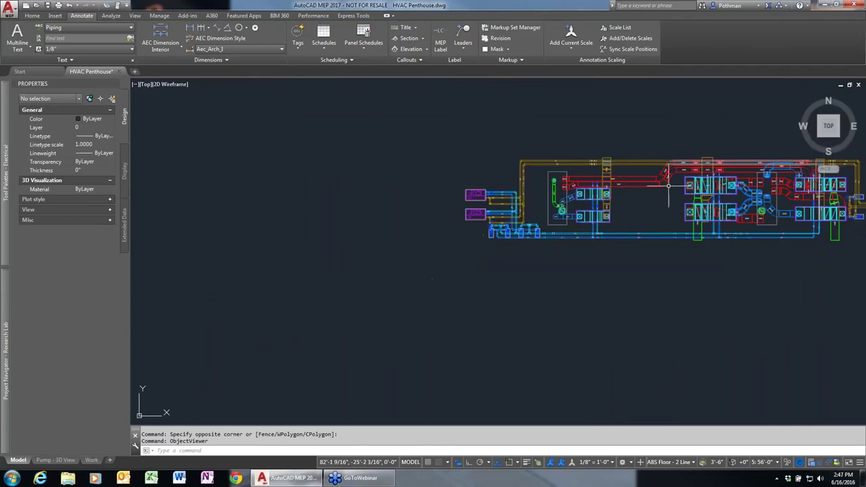
middle_drag(669, 186, 395, 234)
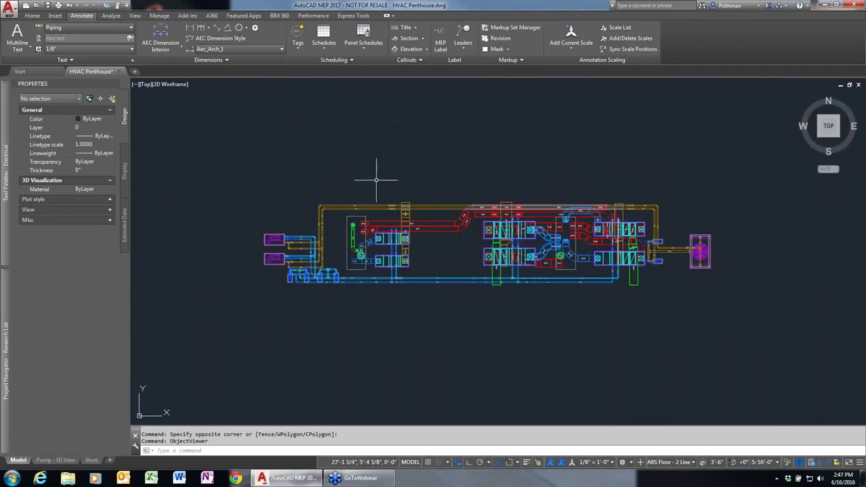
Step: Draw an ortho section line across the plan and place the 2D section above it
click(423, 39)
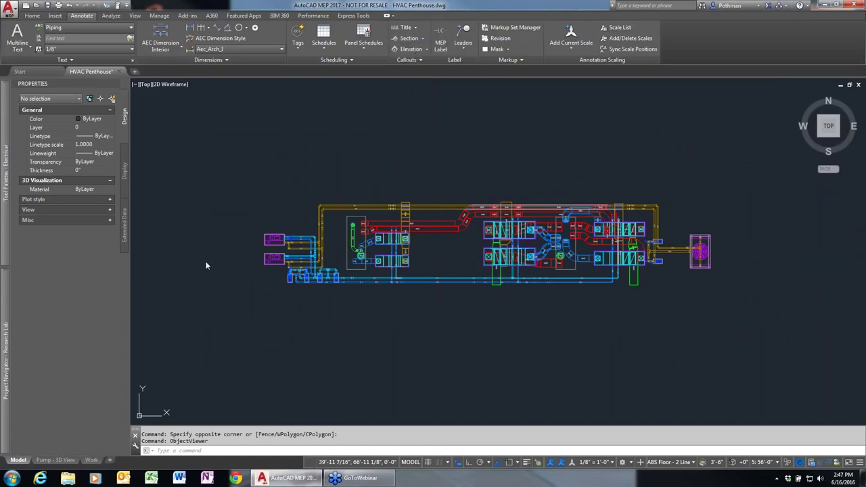
click(249, 248)
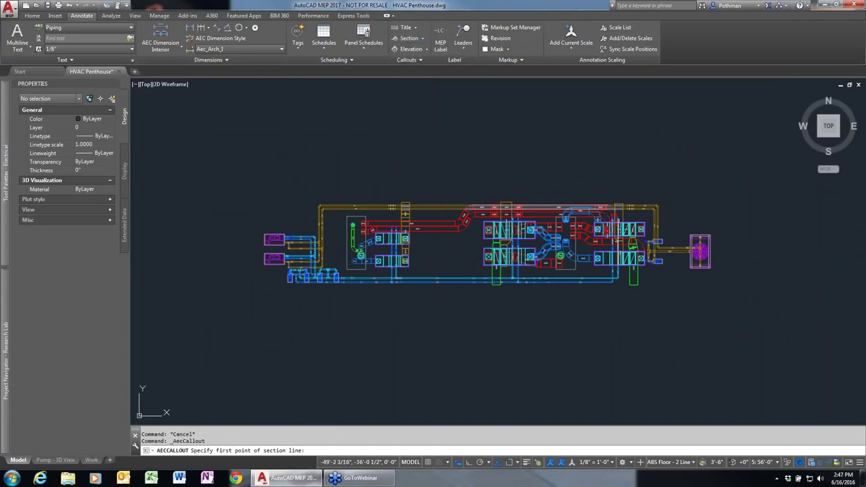
key(F8)
click(724, 249)
key(Return)
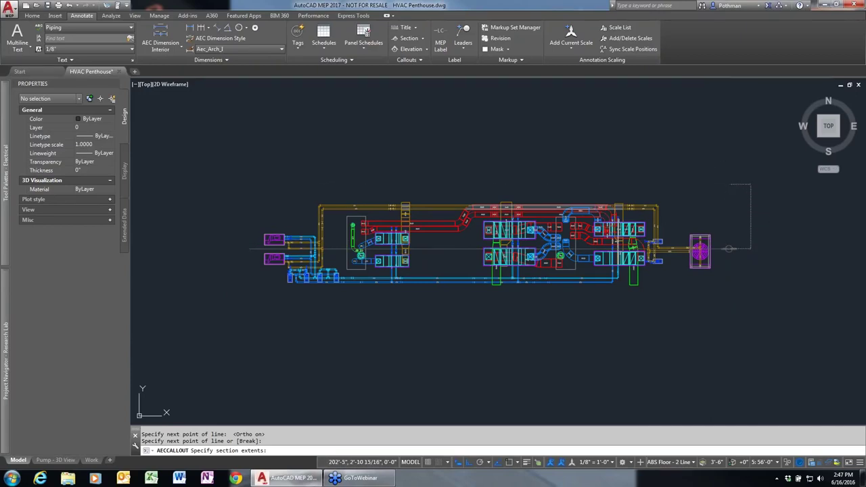
click(664, 183)
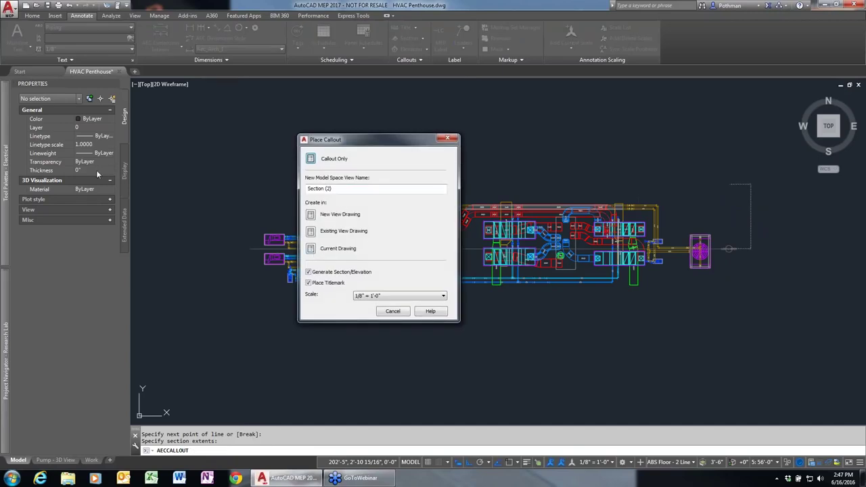
click(310, 250)
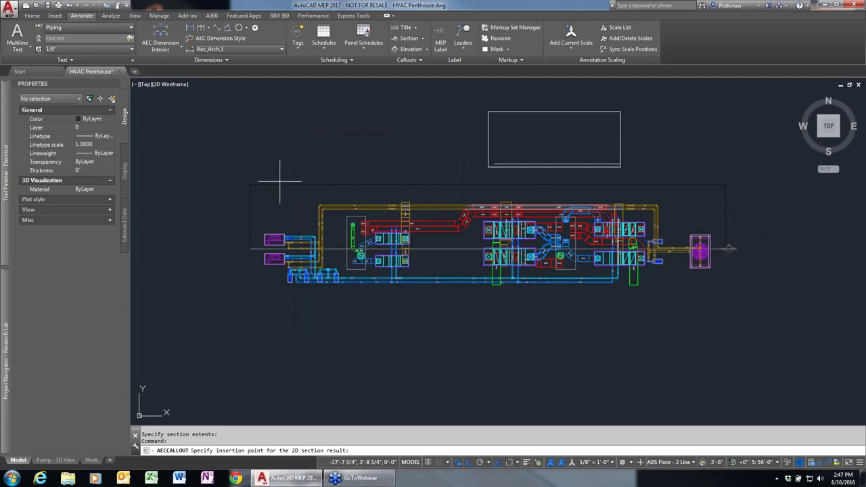
click(251, 171)
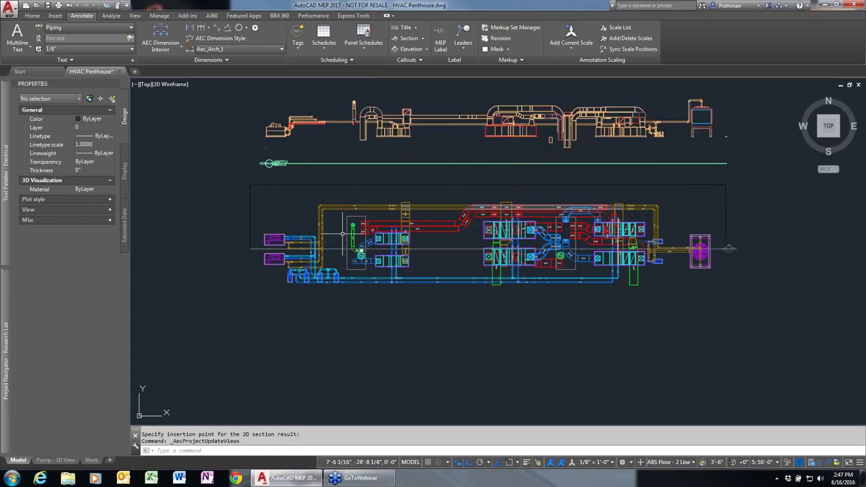
Step: Move the fan near the green duct slightly left so the duct reroutes with it
middle_drag(367, 192, 419, 225)
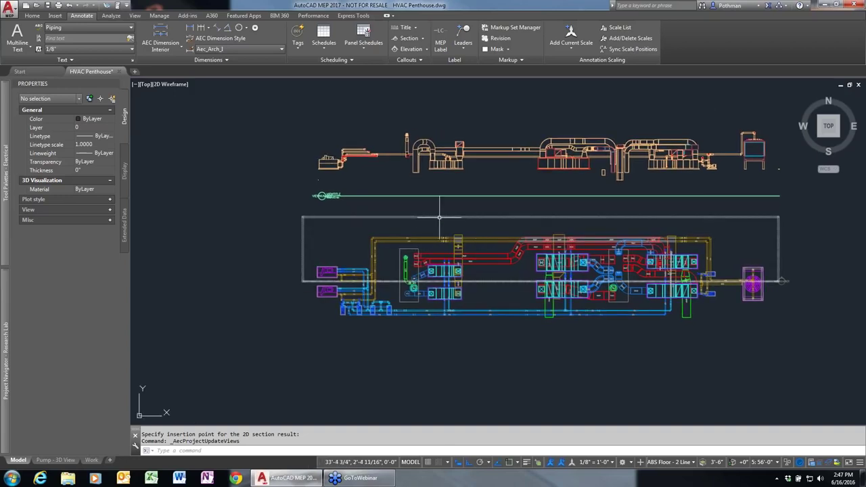
scroll(440, 226, up, 2)
scroll(440, 230, down, 3)
scroll(430, 238, up, 4)
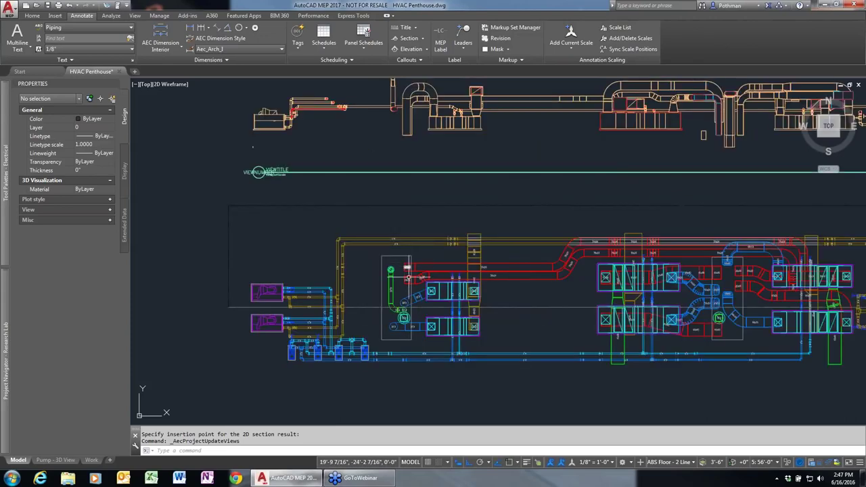
scroll(407, 293, down, 4)
scroll(402, 318, up, 1)
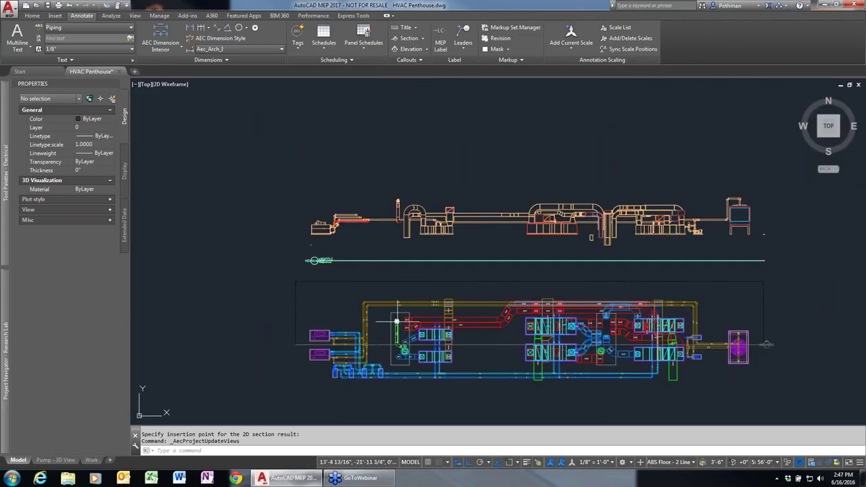
scroll(395, 317, up, 3)
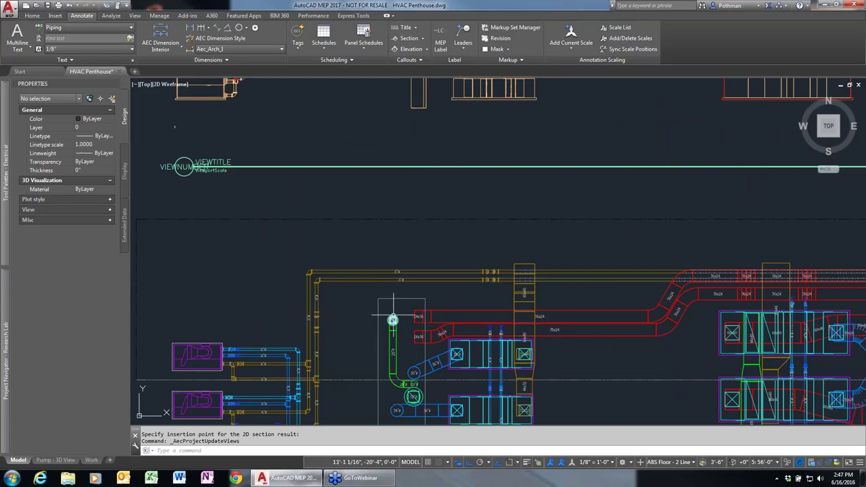
click(393, 319)
click(393, 319)
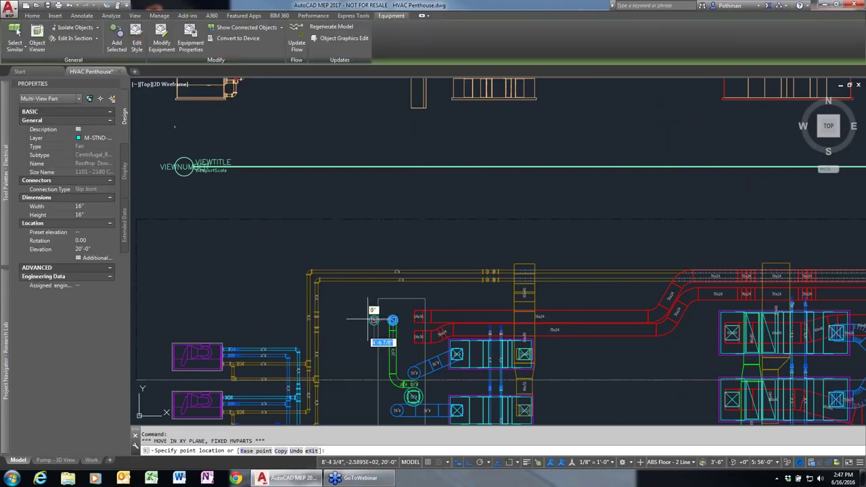
click(345, 321)
key(Escape)
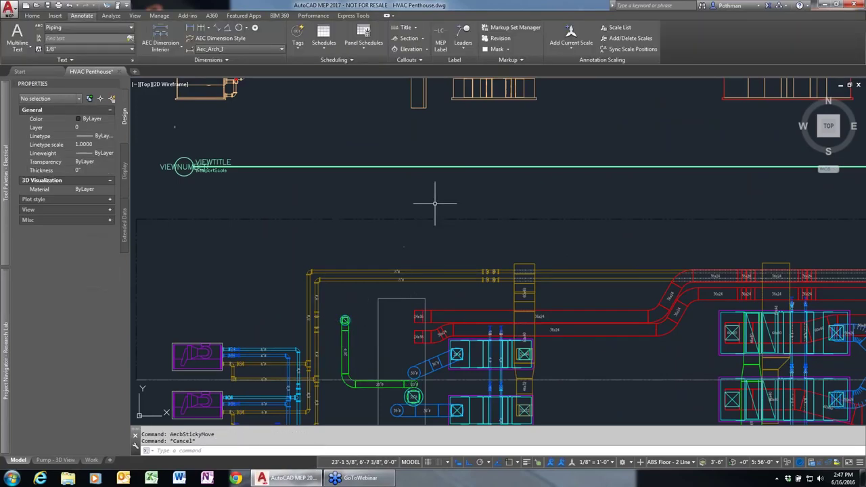
middle_drag(437, 178, 447, 352)
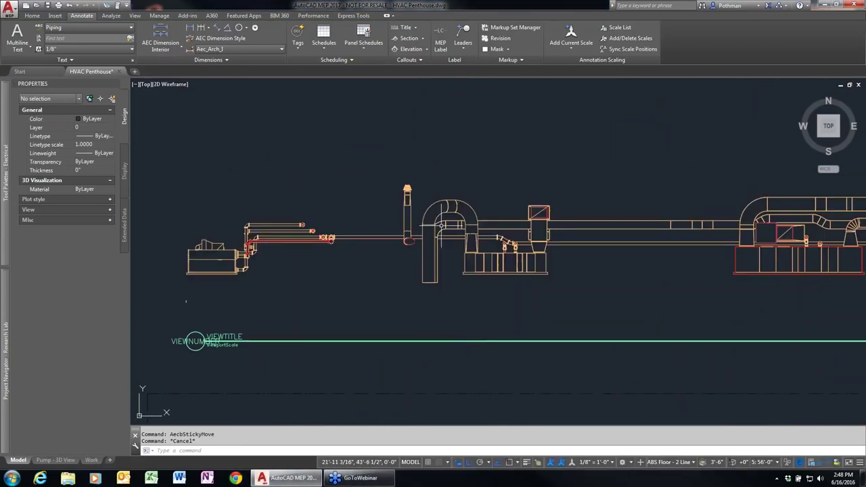
Step: Refresh the 2D section object, then zoom and pan to frame the section and plan
click(151, 274)
right_click(450, 220)
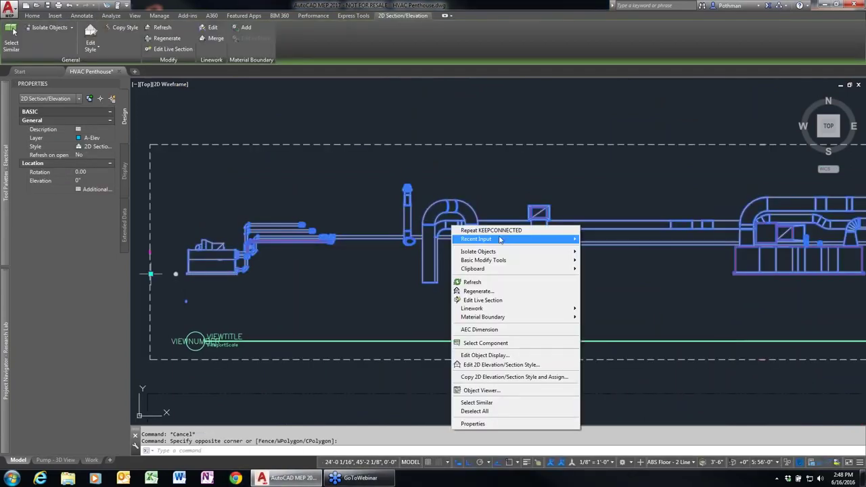
click(487, 282)
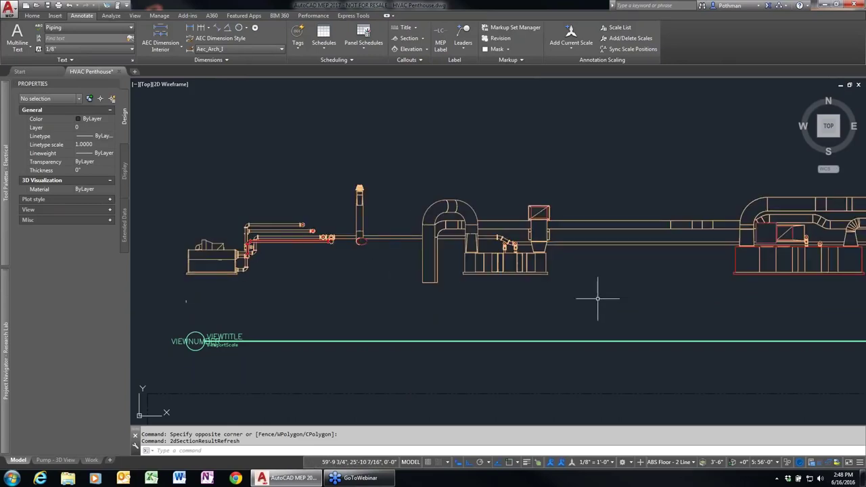
scroll(607, 302, down, 3)
middle_drag(607, 303, 387, 220)
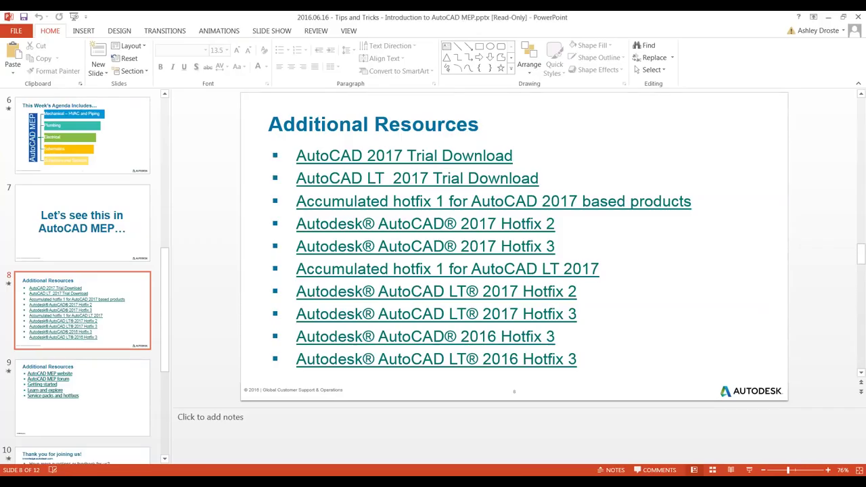
Step: Start the slide show and reveal the forum, Getting started and Learn and explore links
click(750, 472)
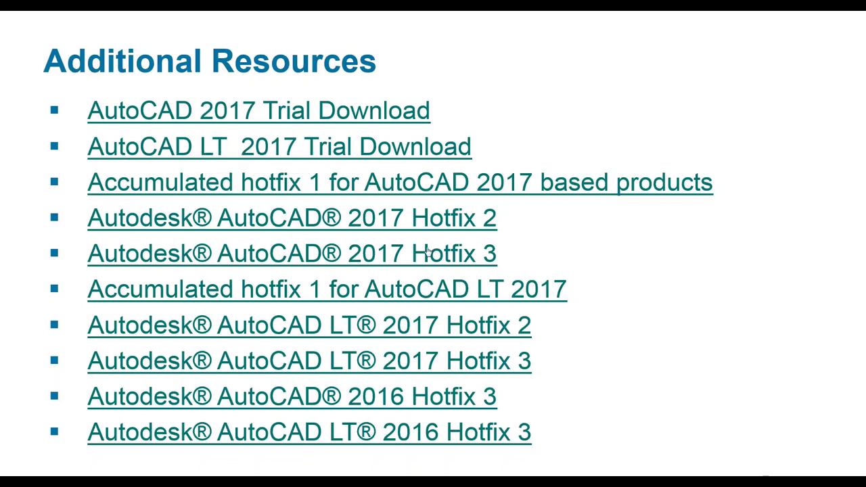
key(Right)
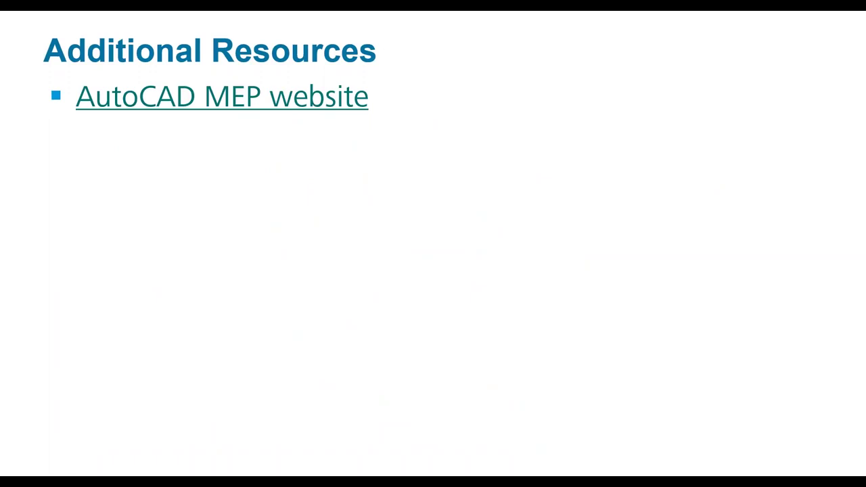
key(Right)
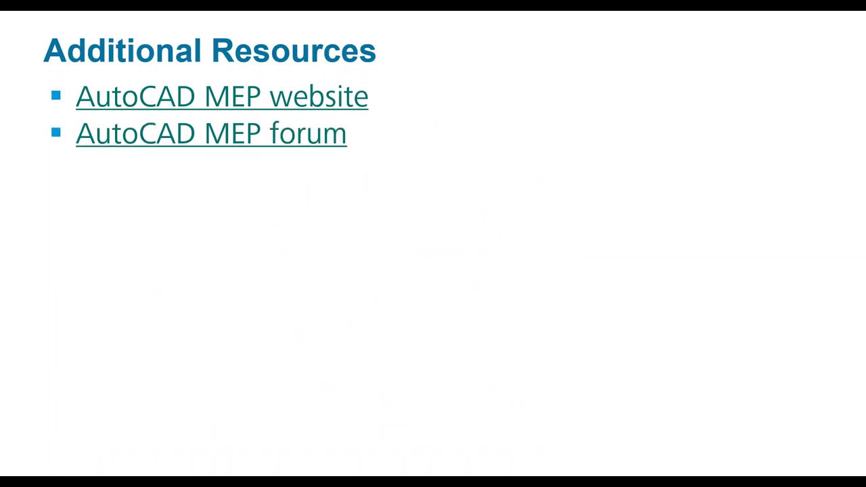
key(Right)
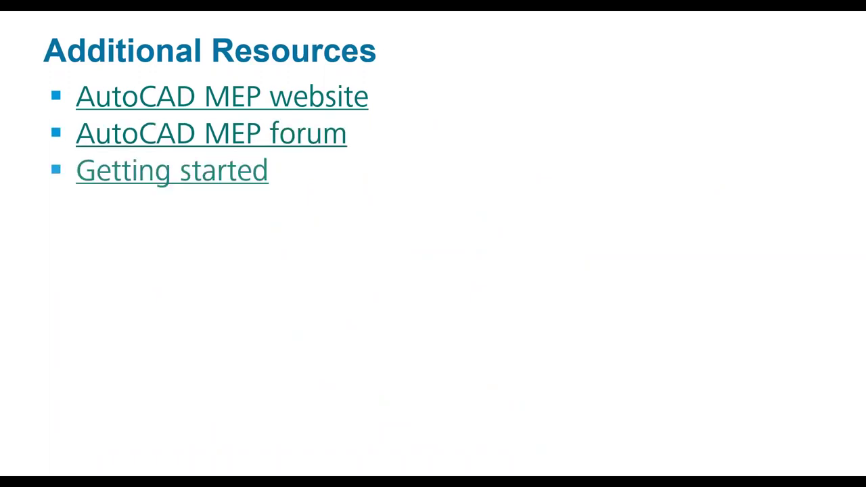
key(Right)
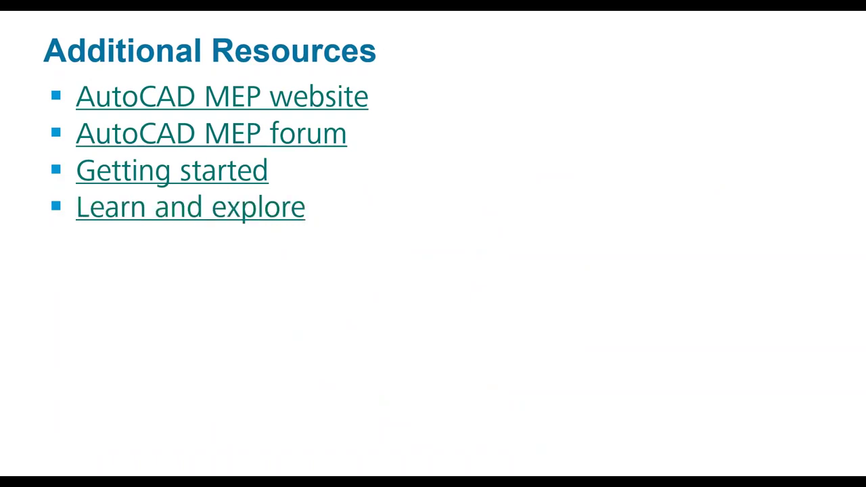
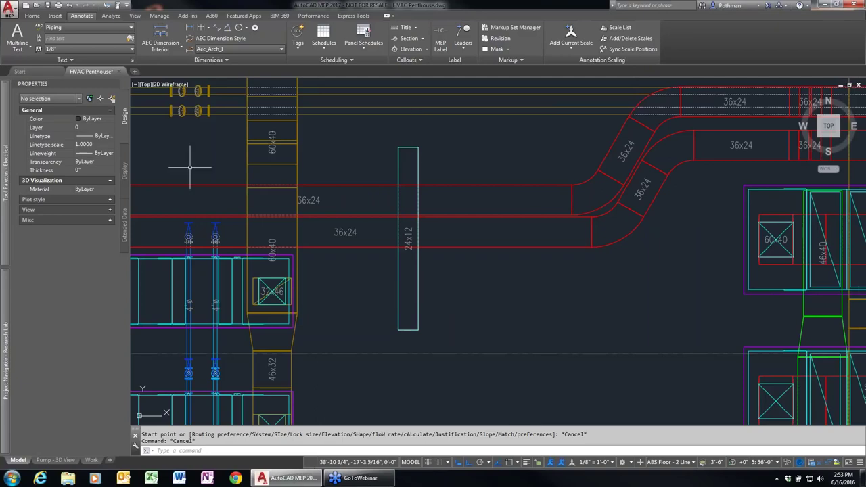
Step: Start DUCTADD for a 24x12 duct at 9'-9" and open the Styles Browser for its System
text(duyt)
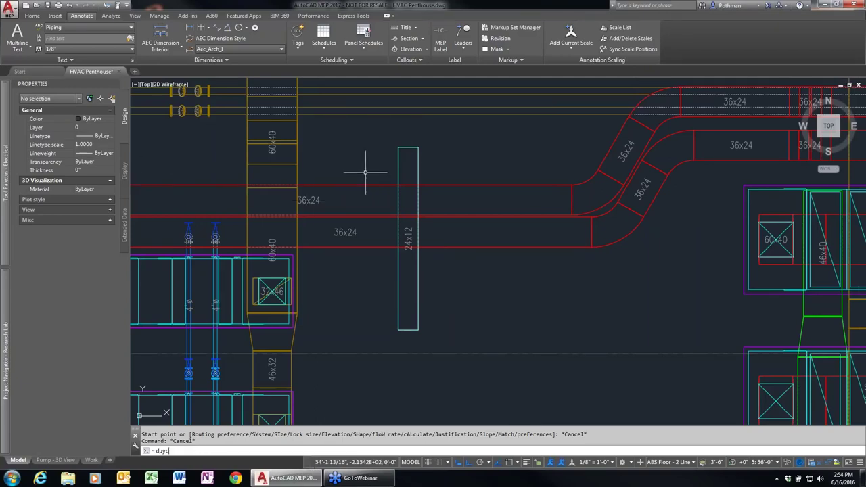
key(BackSpace)
key(BackSpace)
key(BackSpace)
text(uct)
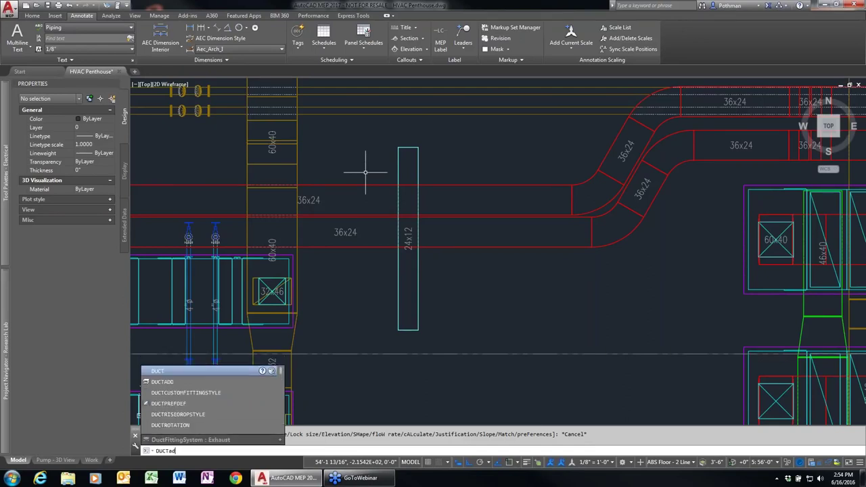
key(Return)
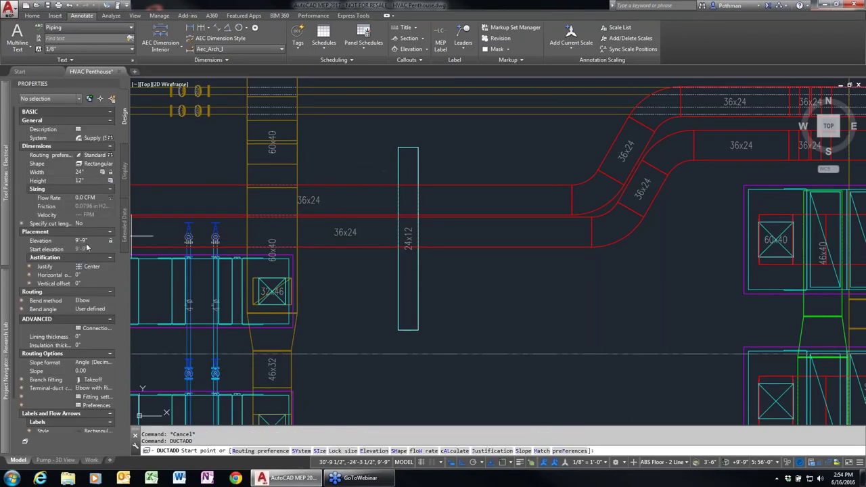
click(46, 241)
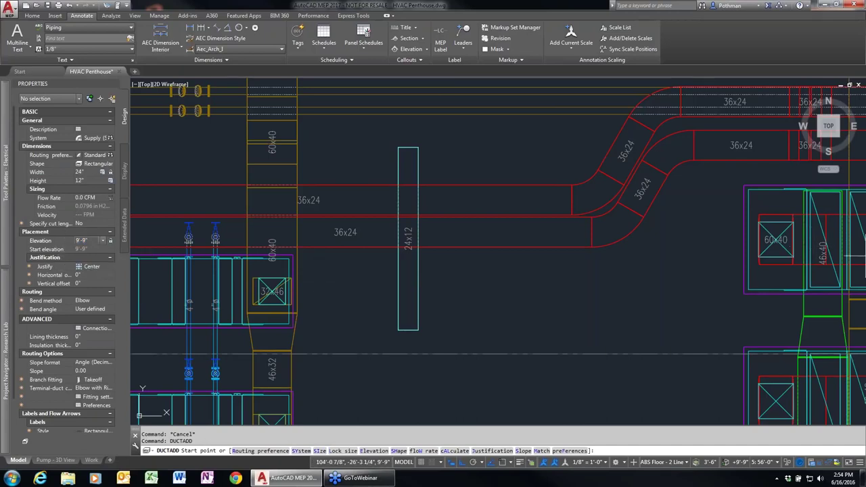
key(Escape)
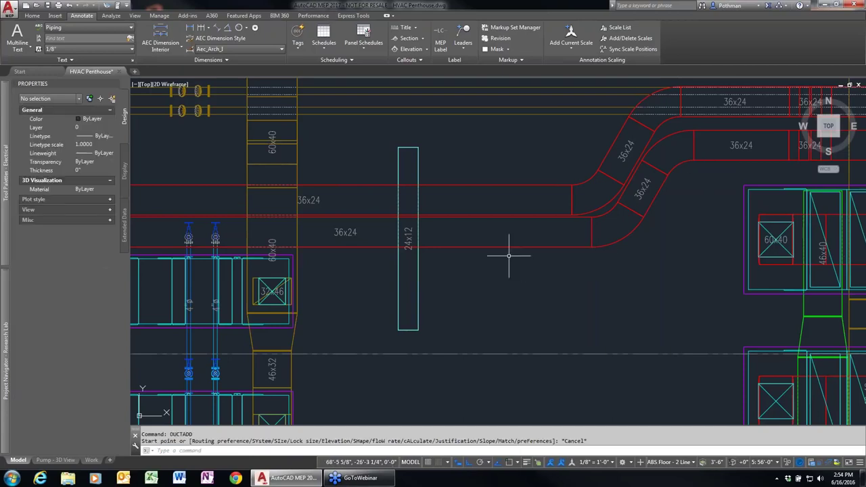
key(Return)
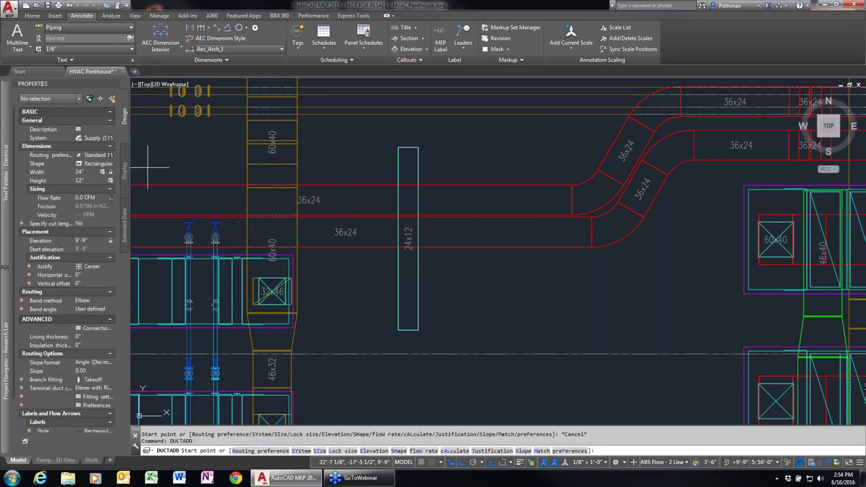
click(109, 139)
click(110, 139)
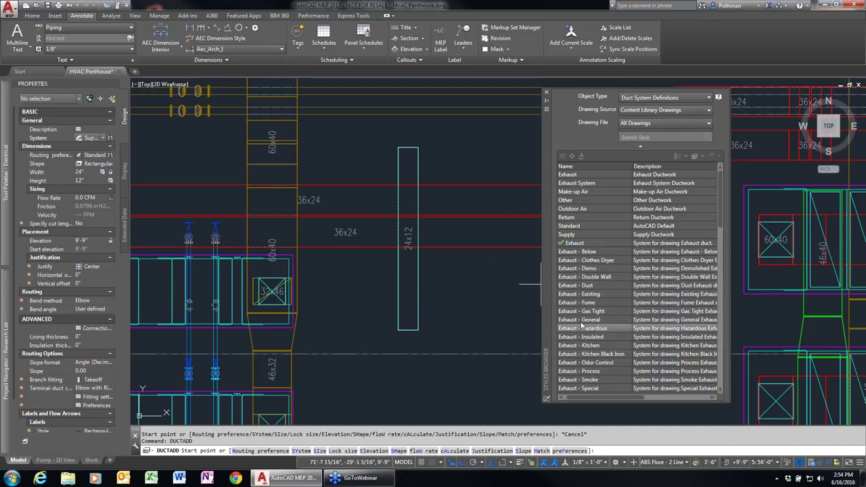
Step: Browse the Outdoor Air system and object types, close the browser, cancel DUCTADD, and start a new drawing
click(580, 212)
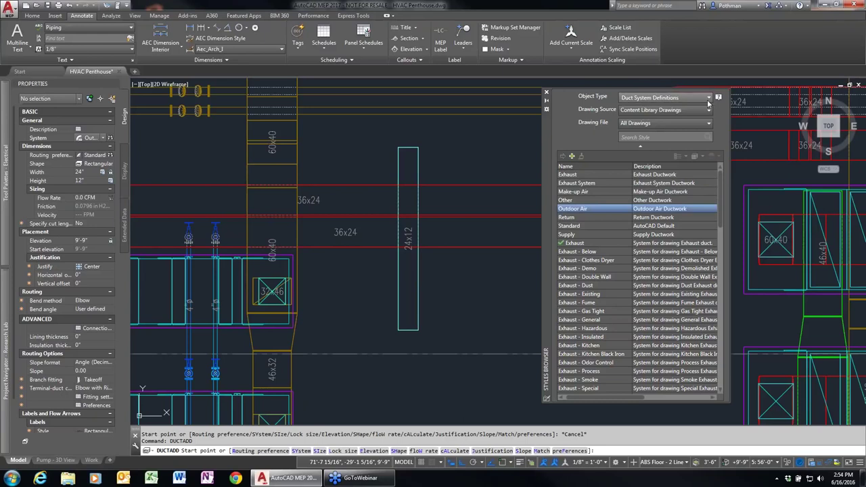
click(709, 100)
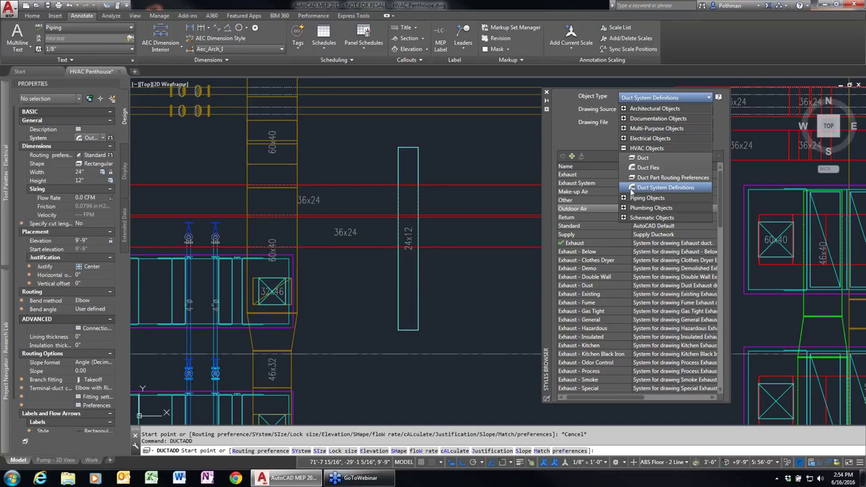
click(560, 117)
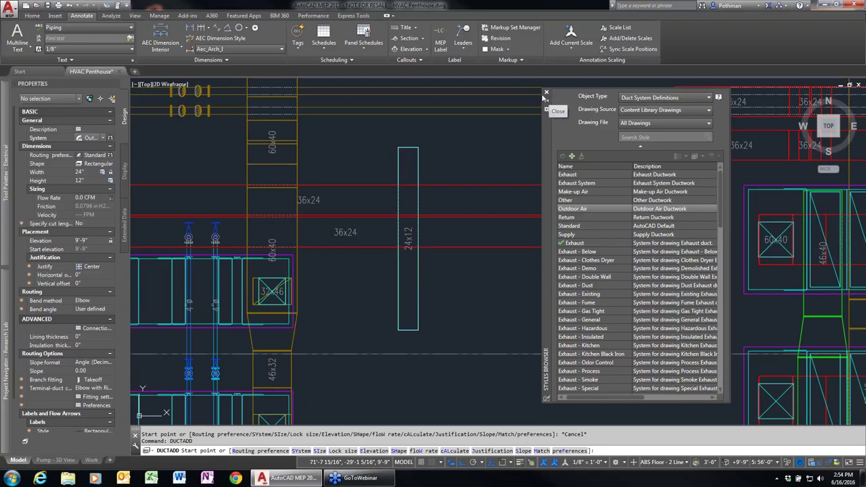
click(547, 93)
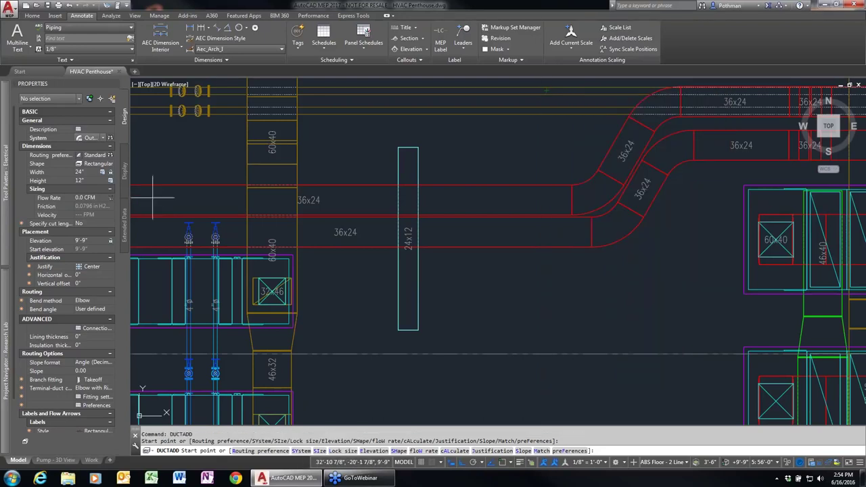
key(Escape)
key(Escape)
click(29, 7)
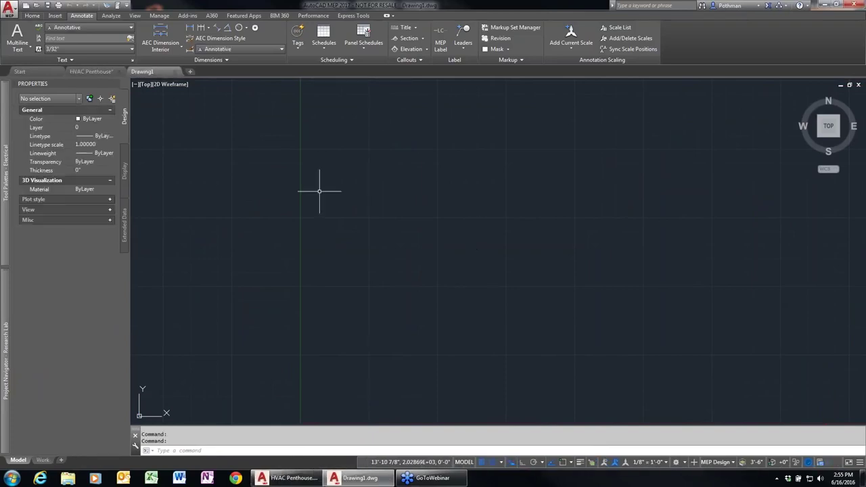
Step: In Drawing1, run DUCTADD, search 'supply' in the library, and load Supply (SA) as the System
text(ductadd)
key(Return)
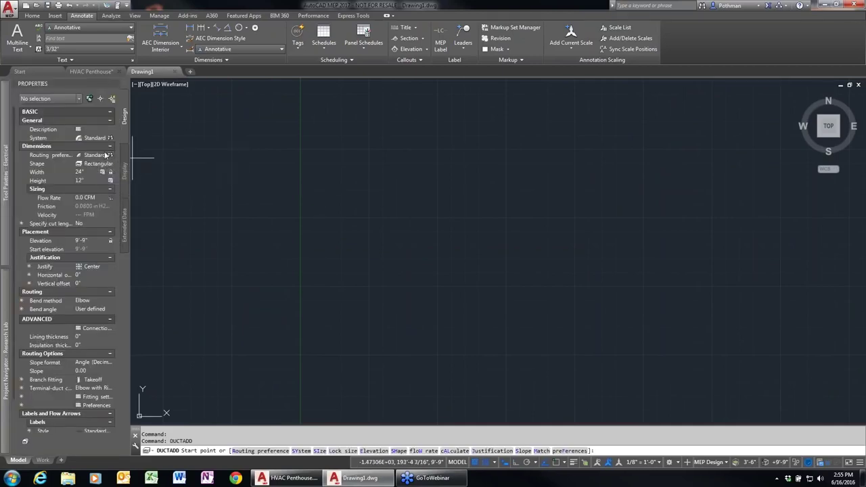
click(99, 139)
click(102, 138)
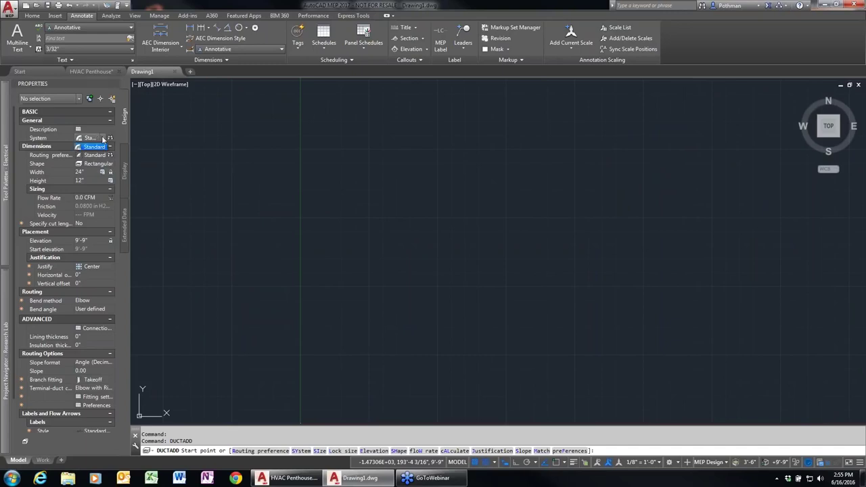
click(110, 138)
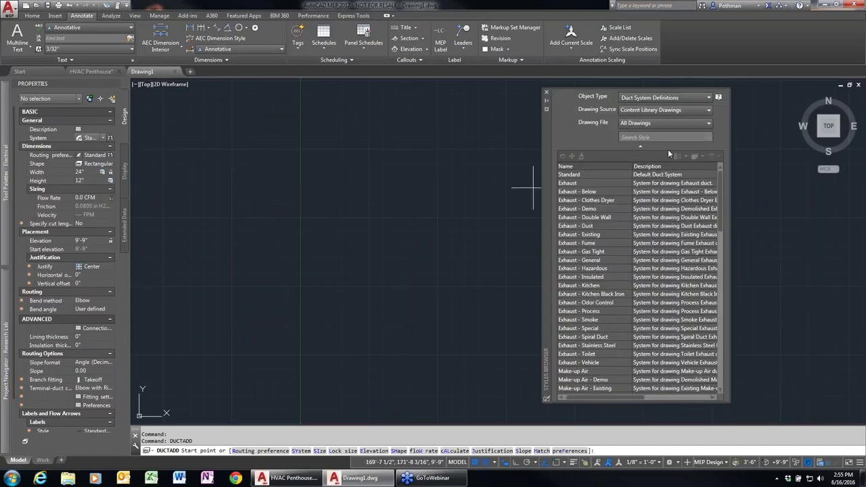
text(supply)
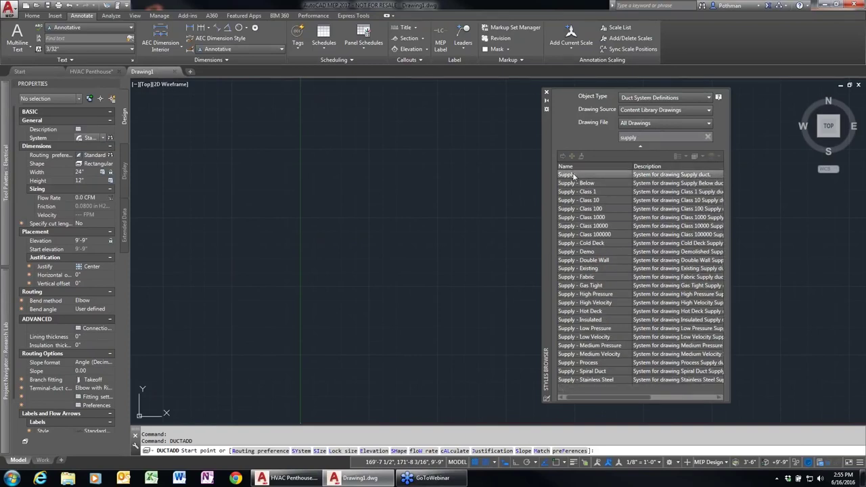
click(574, 176)
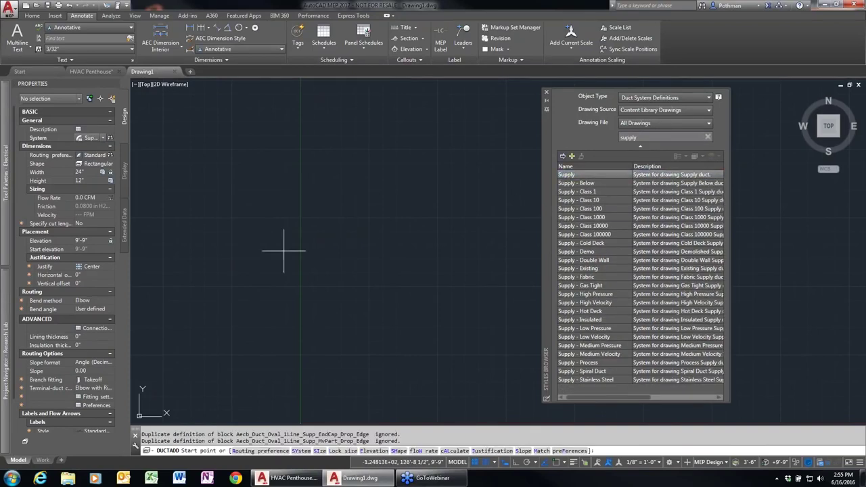
click(103, 138)
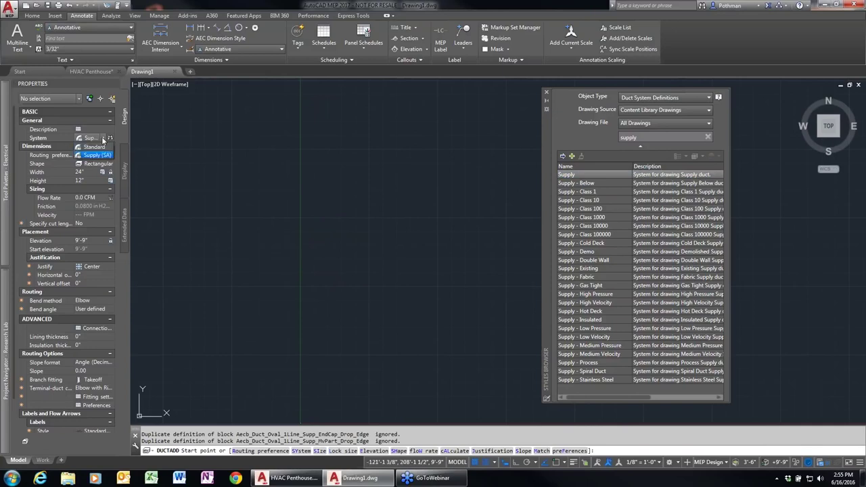
click(97, 155)
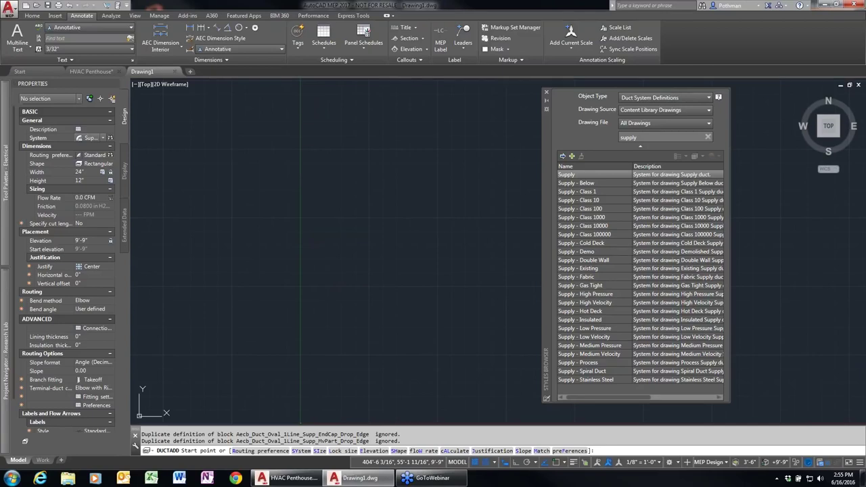
Step: Discard Drawing1 unsaved, then open Interference Detection from Analyze, undock its palette, and close it
click(175, 72)
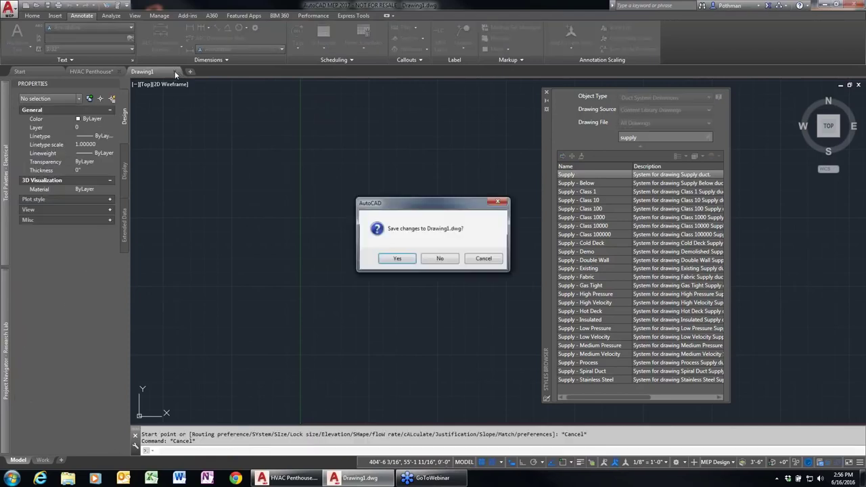
click(449, 263)
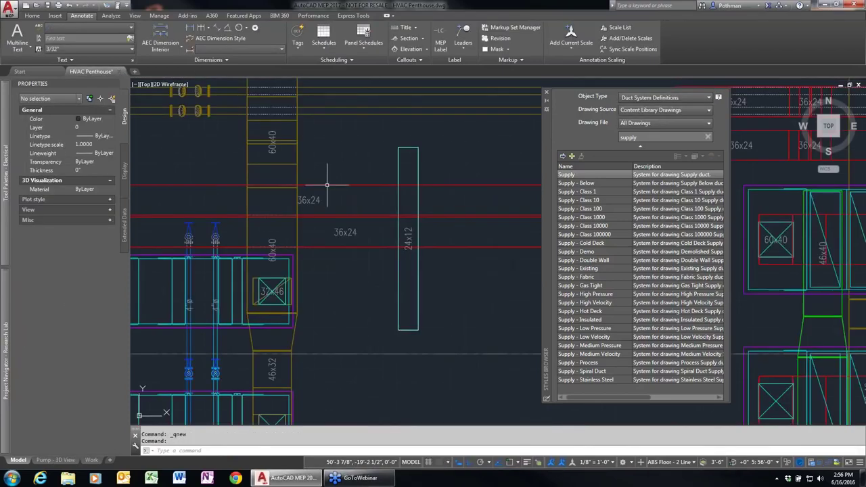
click(109, 15)
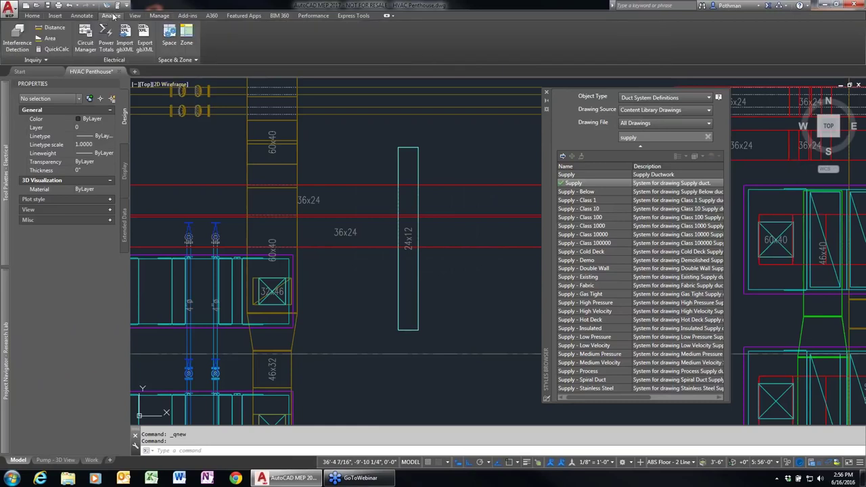
click(18, 42)
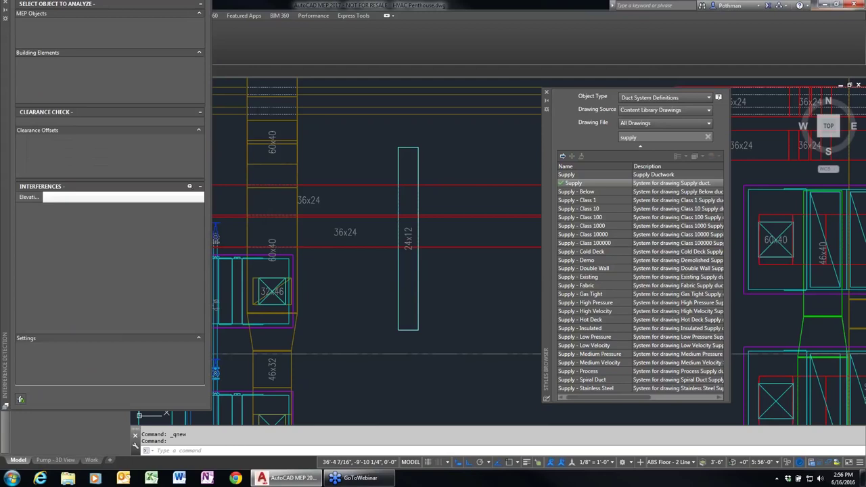
drag(15, 56, 252, 110)
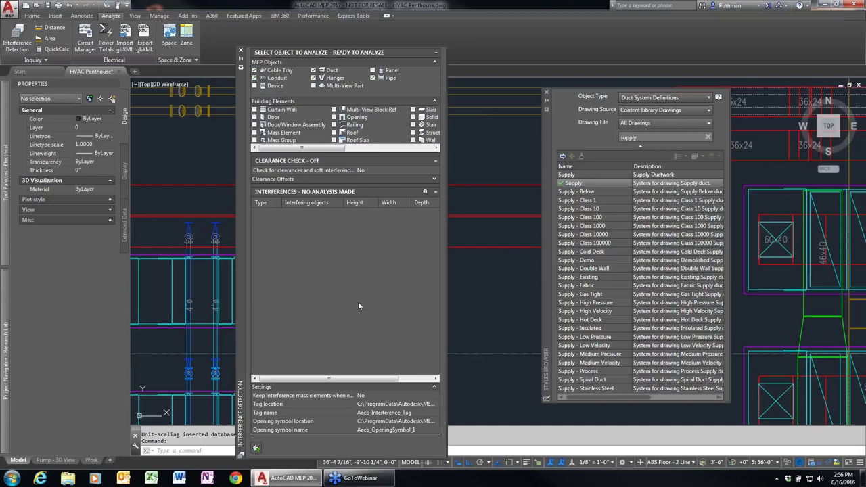
click(242, 53)
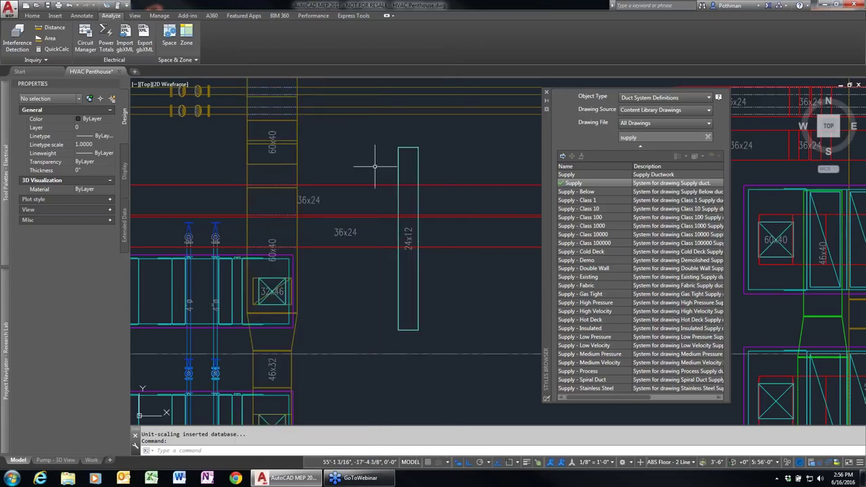
Step: Erase the vertical 24x12 duct and draw a small rectangle below the 36x24 ducts
click(415, 238)
key(Delete)
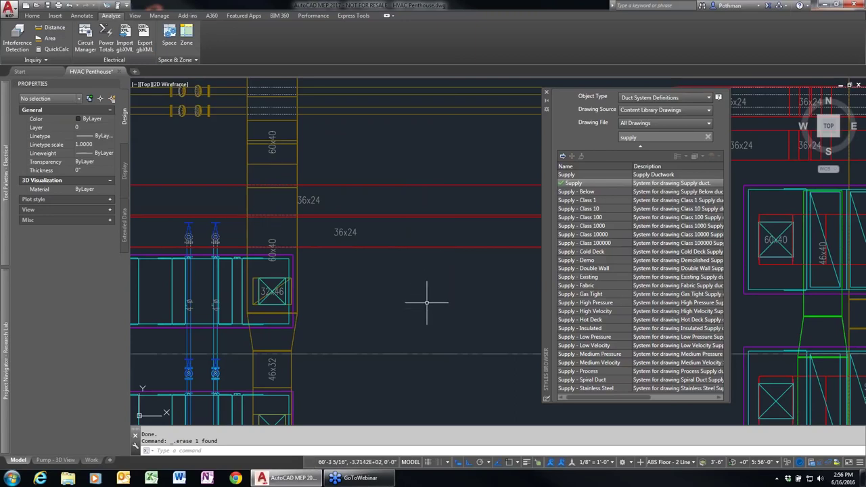
text(rec)
key(Return)
key(Escape)
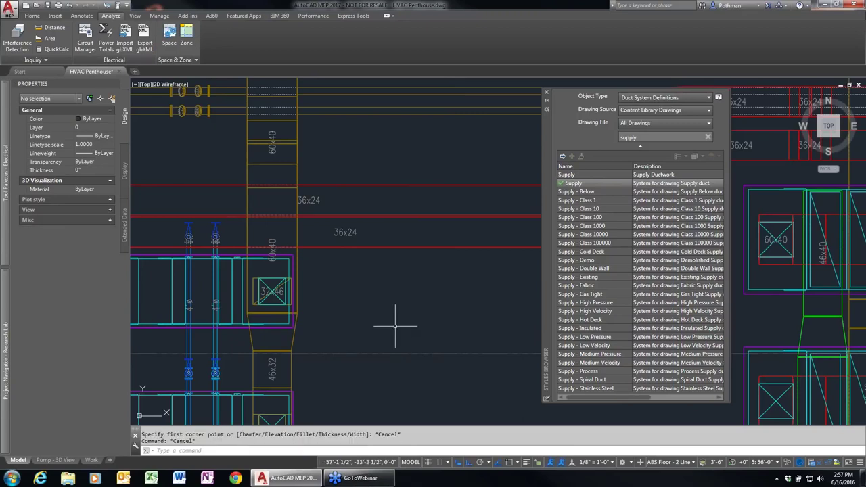
text(box)
key(Return)
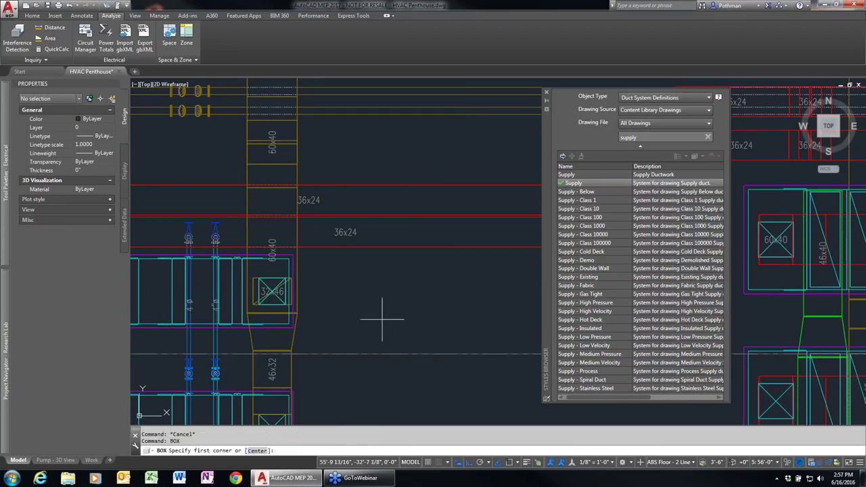
click(367, 319)
click(412, 298)
key(Escape)
key(Escape)
key(Escape)
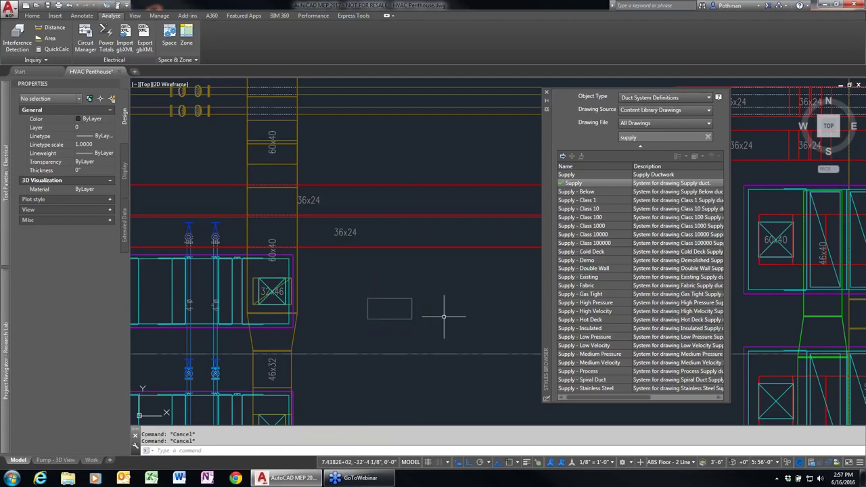
Step: Create a block named 'test' from the small rectangle, with its base point on the rectangle
text(block)
key(Return)
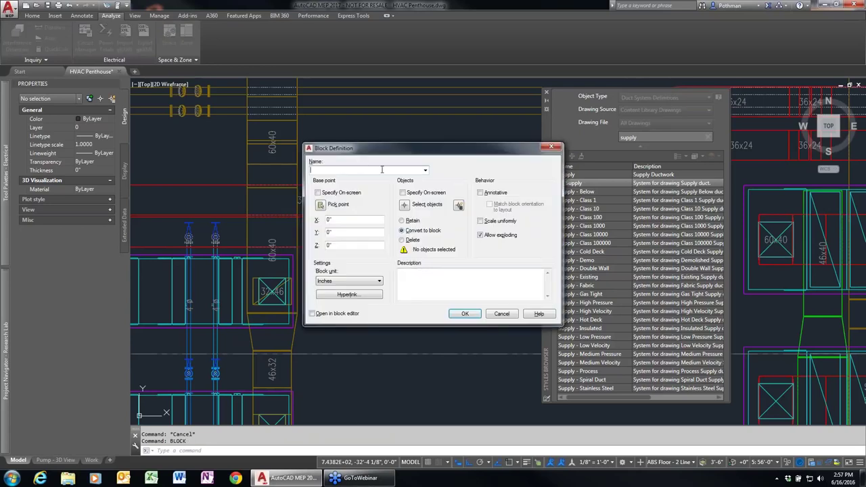
click(320, 204)
click(366, 317)
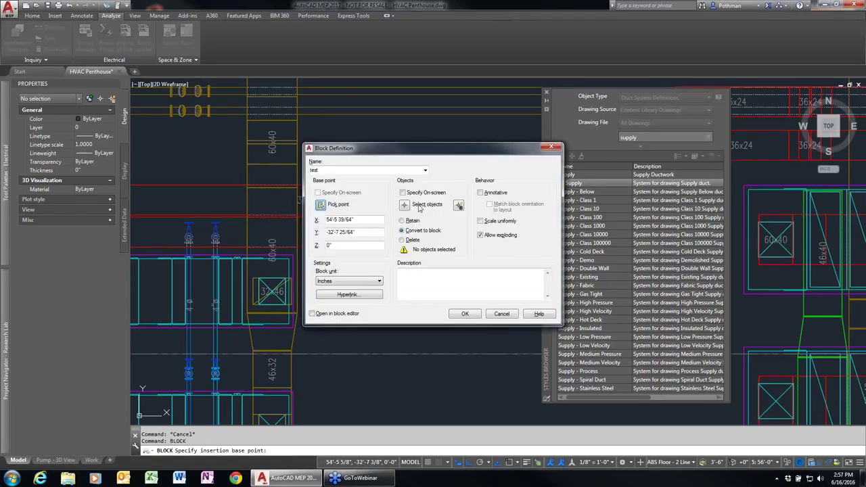
click(406, 206)
click(425, 308)
click(362, 325)
key(Return)
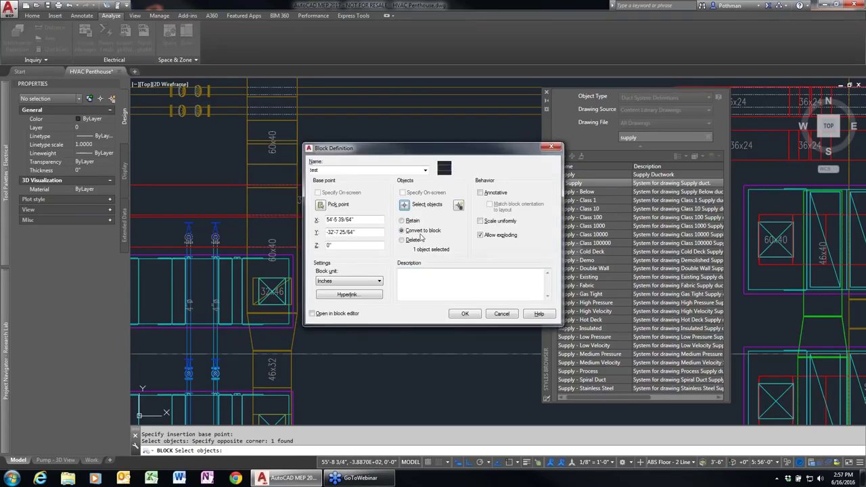
click(465, 314)
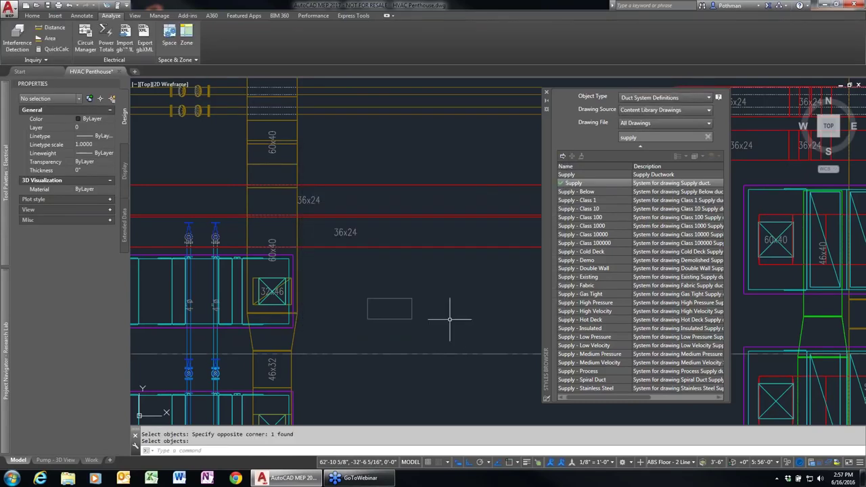
Step: Select the test block and view its conversion options without converting it
click(381, 319)
right_click(419, 266)
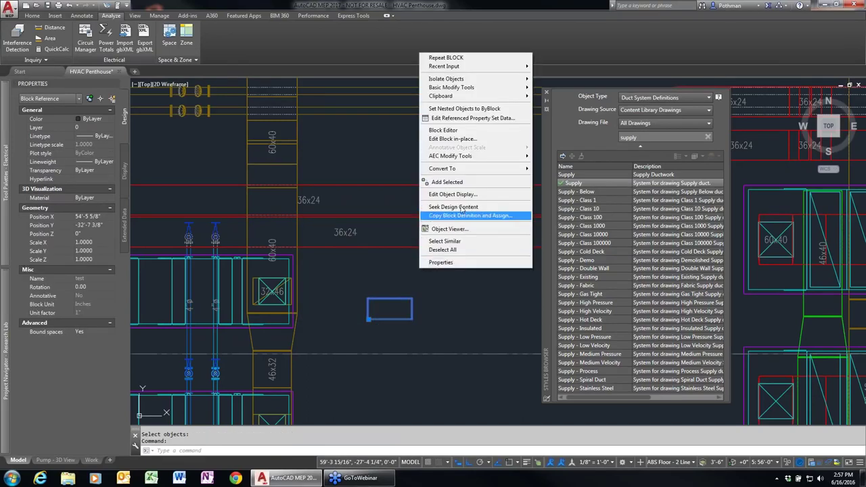
mouse_move(467, 171)
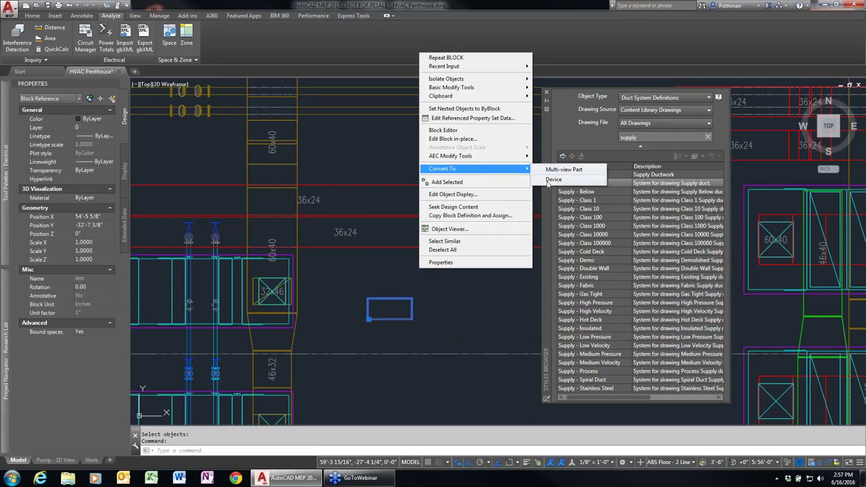
key(Escape)
key(Escape)
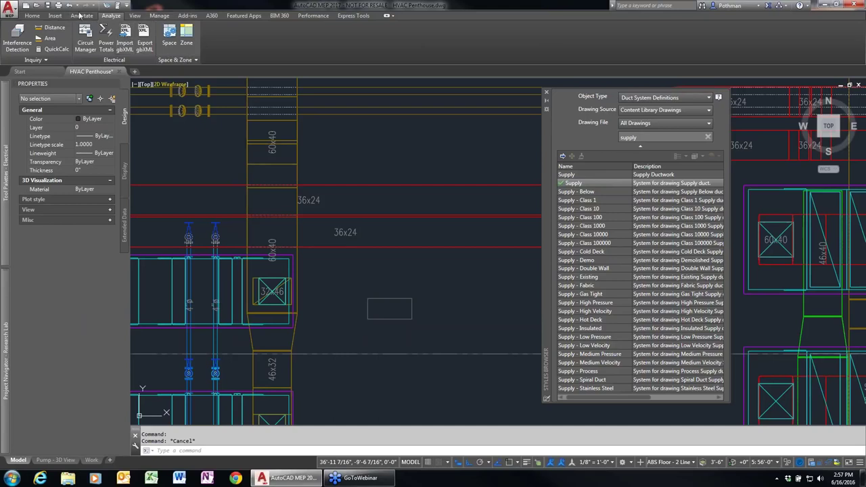
Step: Open the Home tab's Tools list showing the Parametric Part Wizard, Content Browser and Styles Browser
click(15, 10)
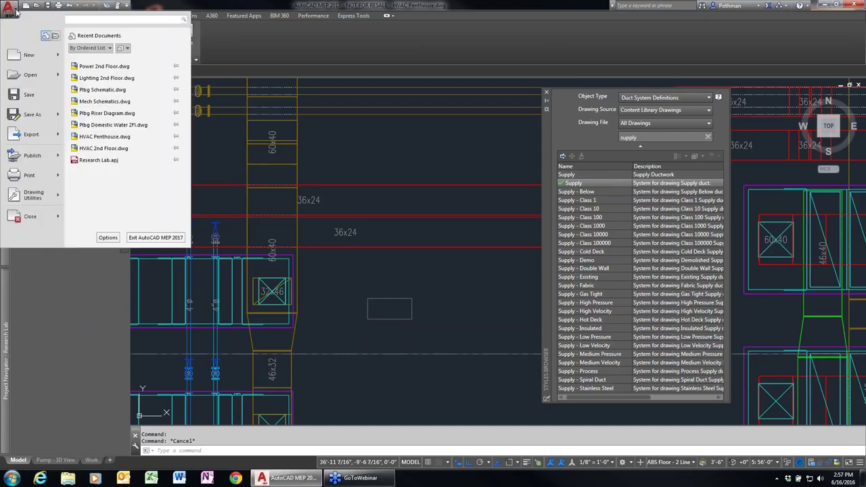
click(102, 14)
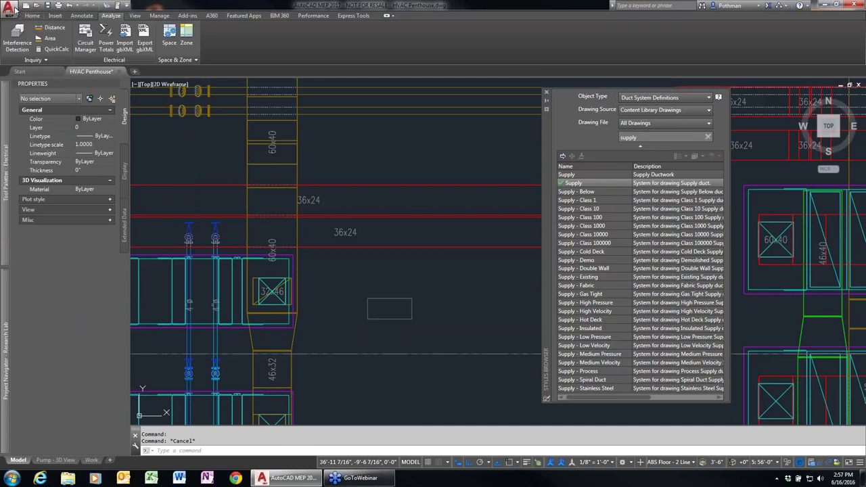
click(34, 17)
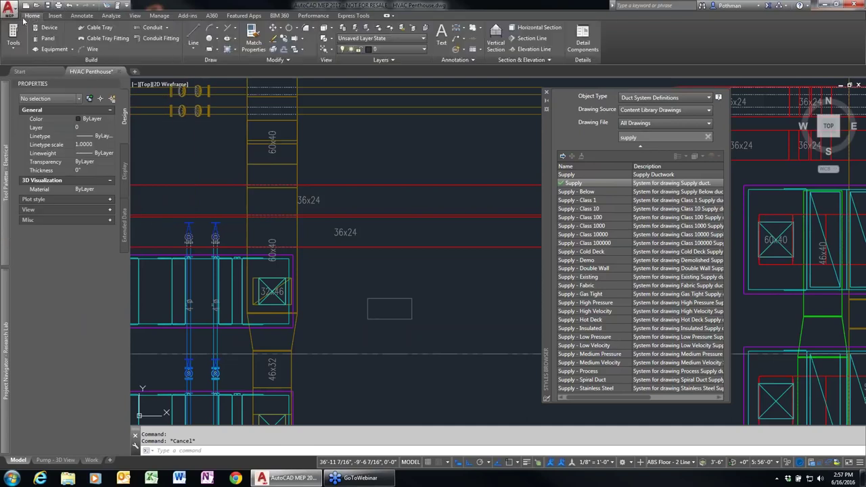
click(14, 51)
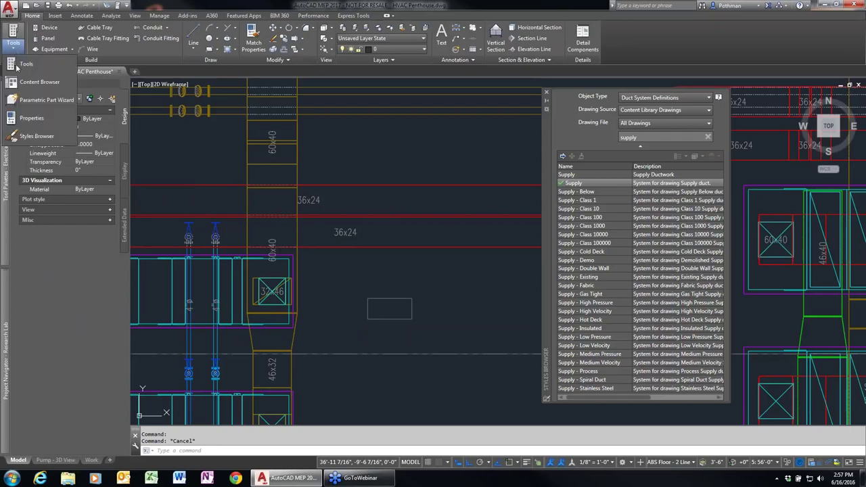
click(42, 100)
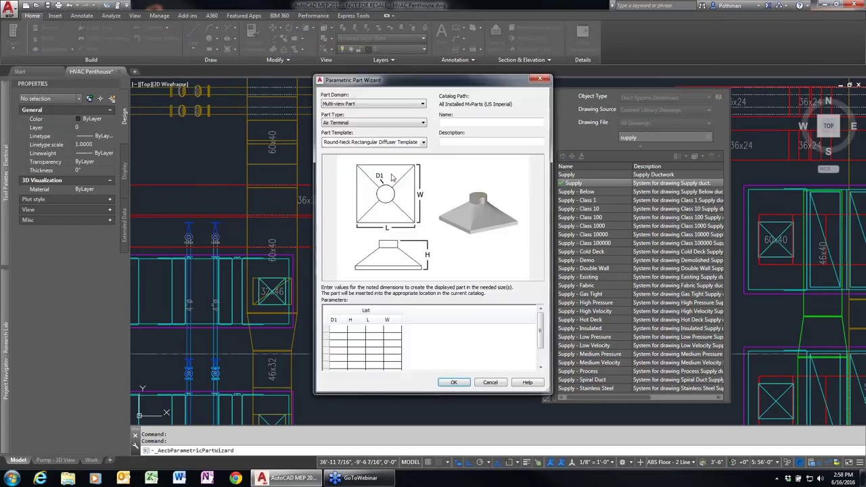
click(378, 106)
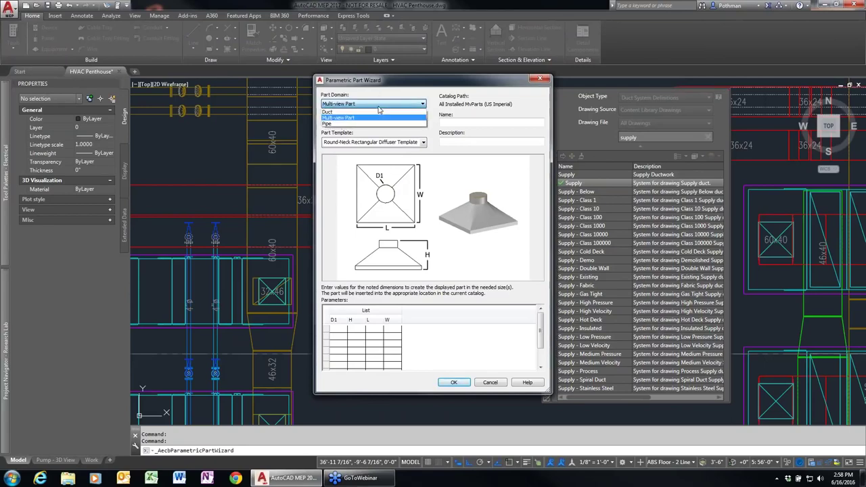
click(343, 118)
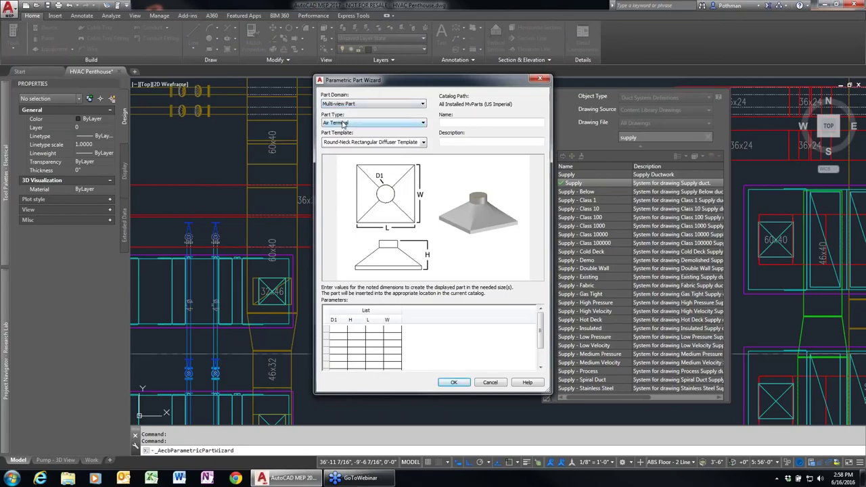
click(345, 123)
click(332, 148)
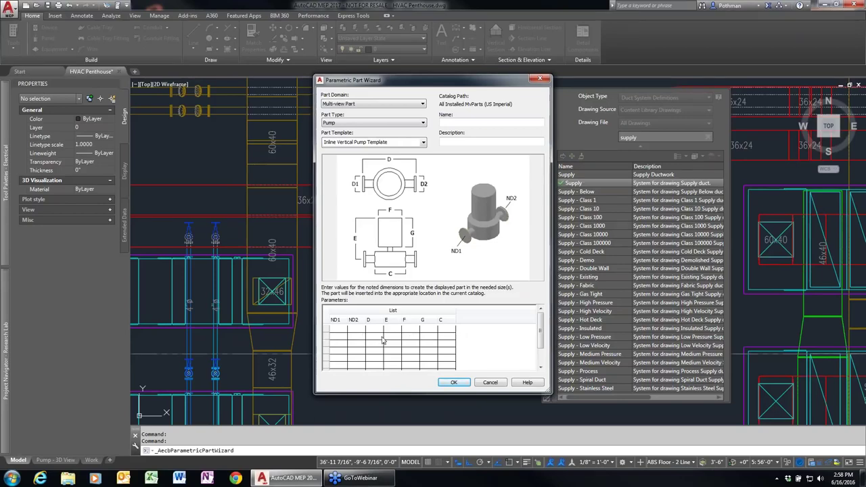
click(424, 144)
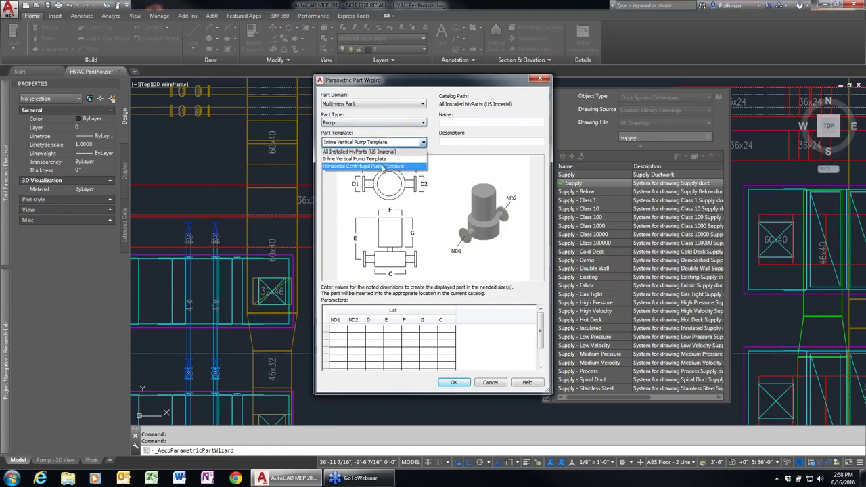
click(383, 168)
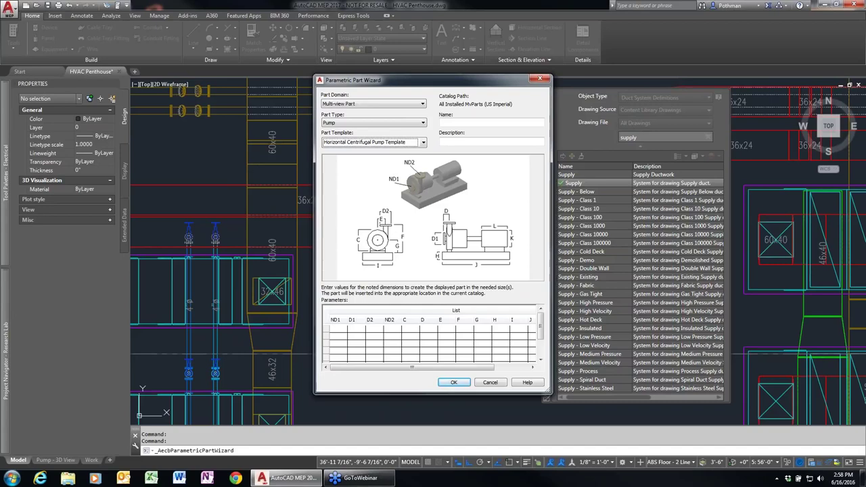
click(540, 79)
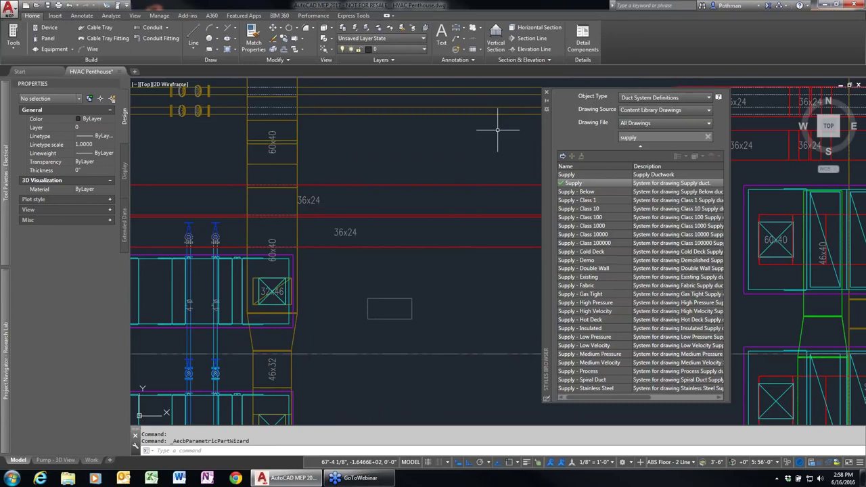